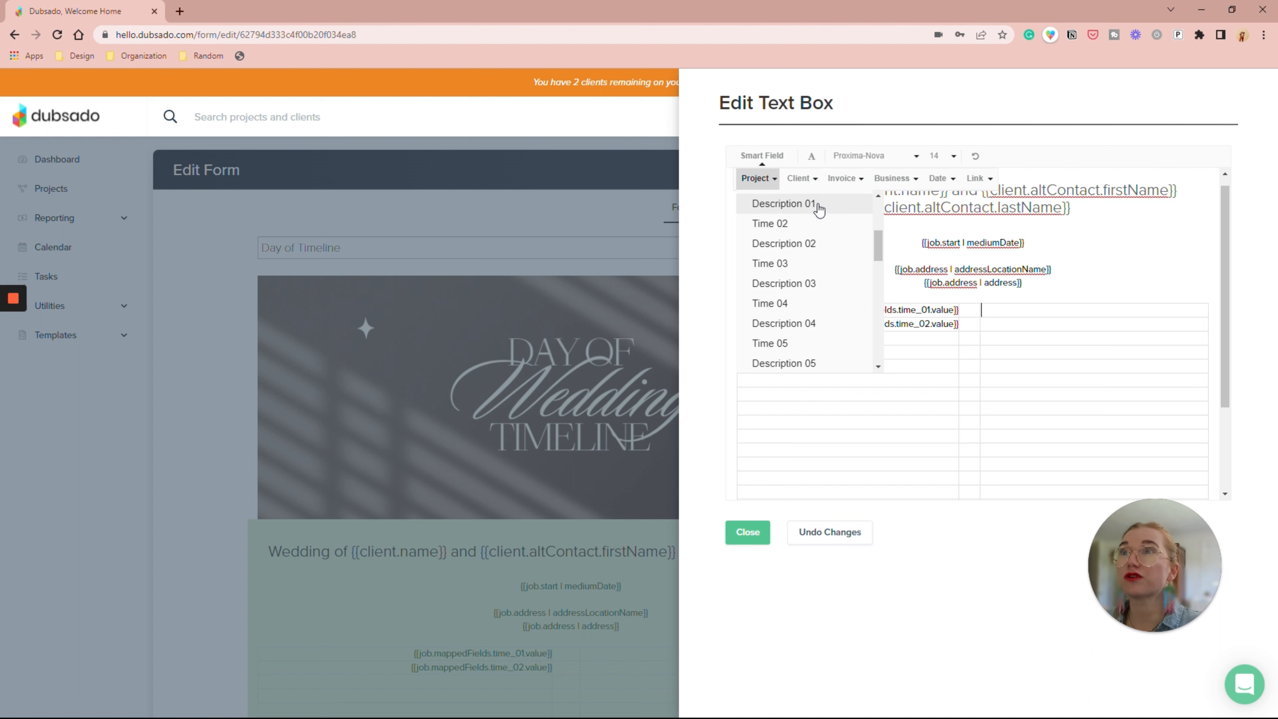
Step: Insert the Description 01 and Description 02 project smart fields beside the matching time fields in the first two table rows
click(784, 203)
click(1057, 323)
click(762, 156)
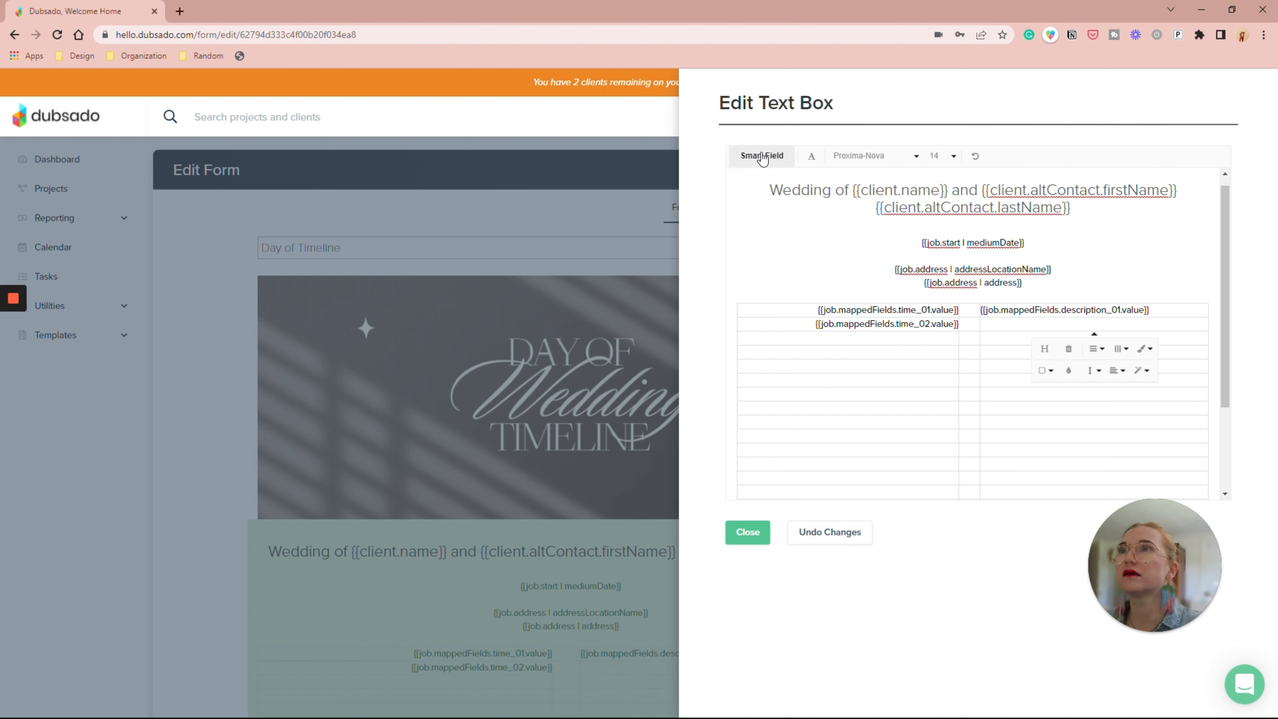
click(757, 178)
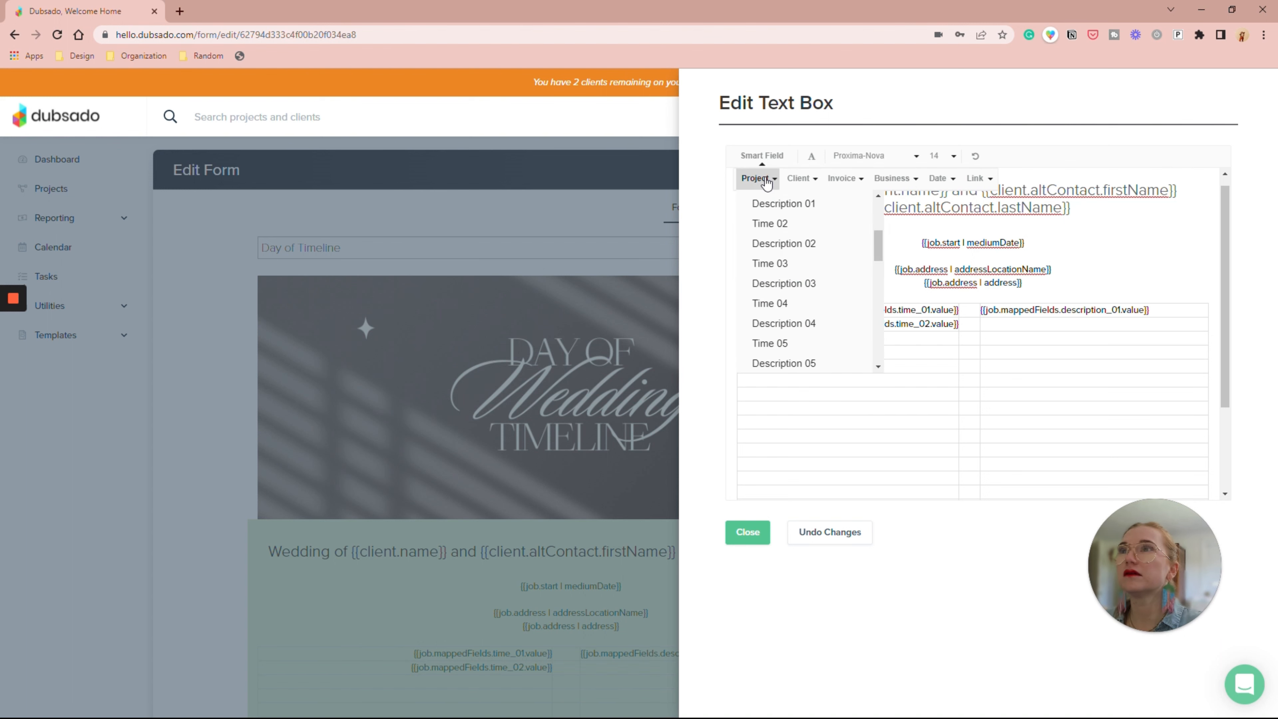
click(775, 246)
Step: Insert project smart fields Time 03 through Time 18 down the table's time column, adding Description 03 beside Time 03
click(847, 338)
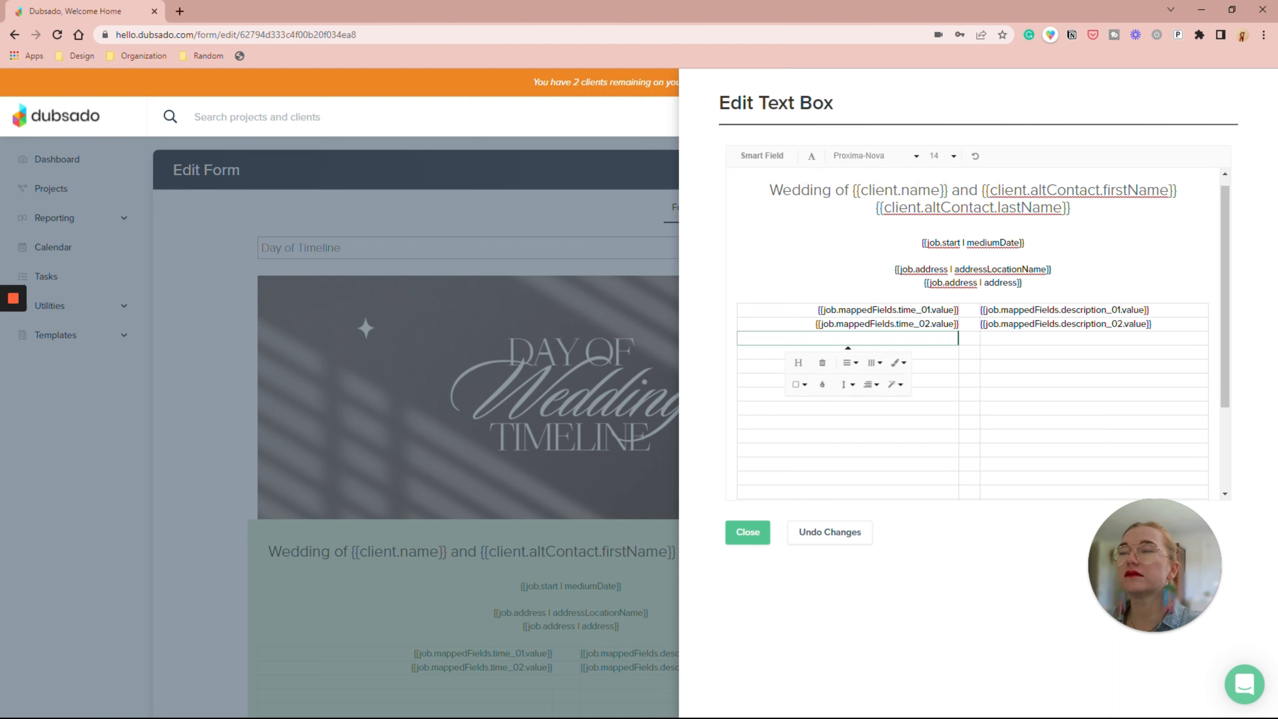
click(771, 159)
click(847, 408)
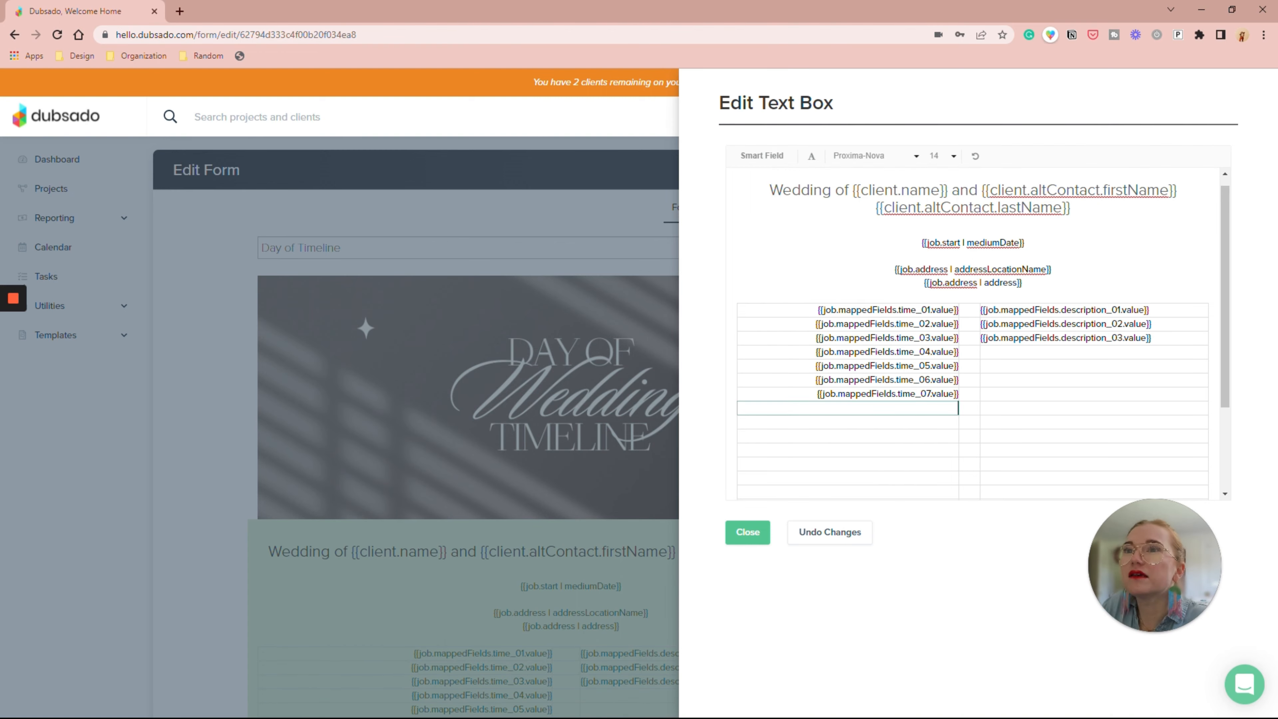
scroll(848, 408, down, 3)
click(847, 357)
click(762, 155)
click(757, 178)
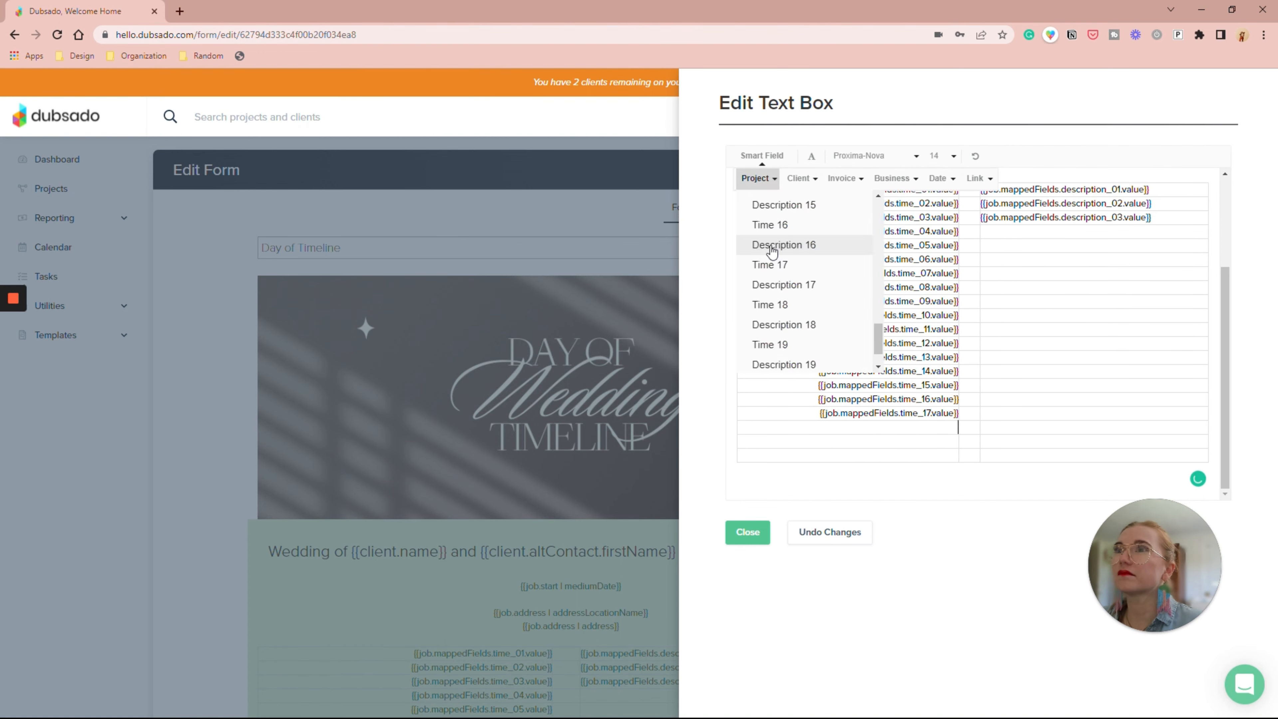
click(770, 305)
Step: Complete the table with the Time 19, Time 20 and Description 04 through Description 20 project smart fields
click(1094, 343)
click(757, 178)
click(770, 297)
click(1094, 232)
click(761, 156)
click(759, 178)
click(775, 274)
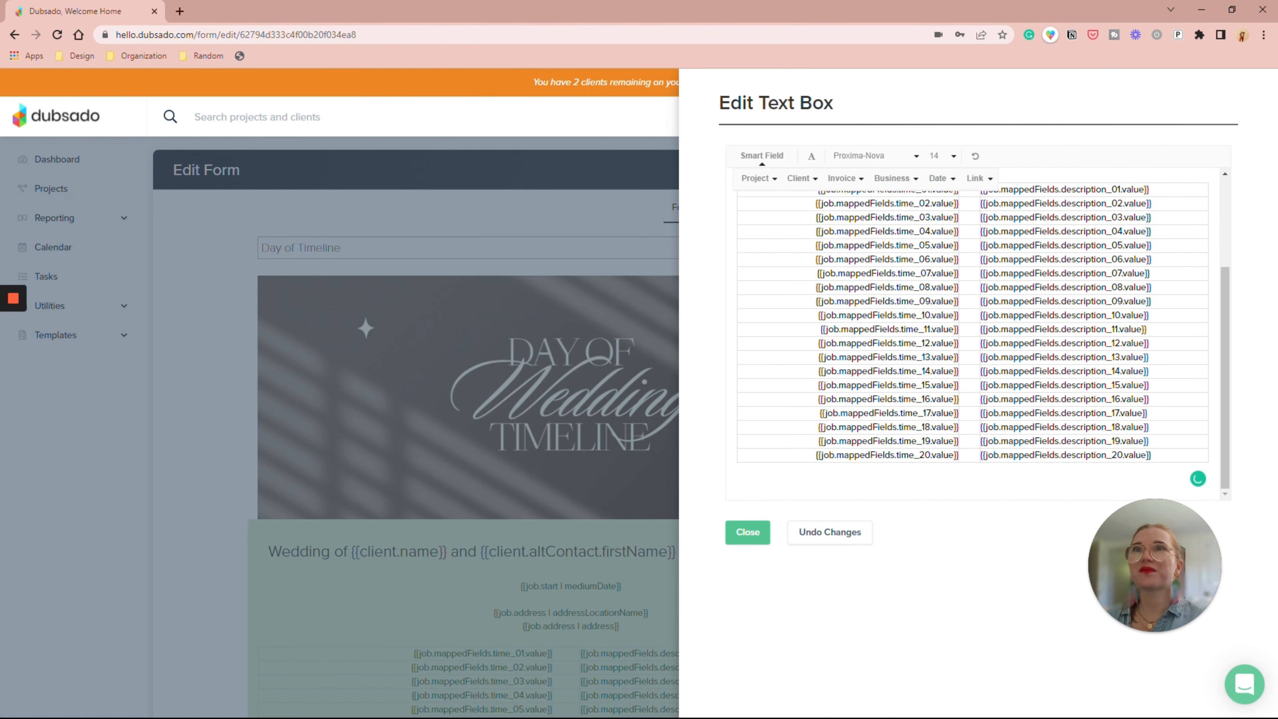
Step: Hide the borders of the timeline table through its table style options
scroll(973, 334, up, 1)
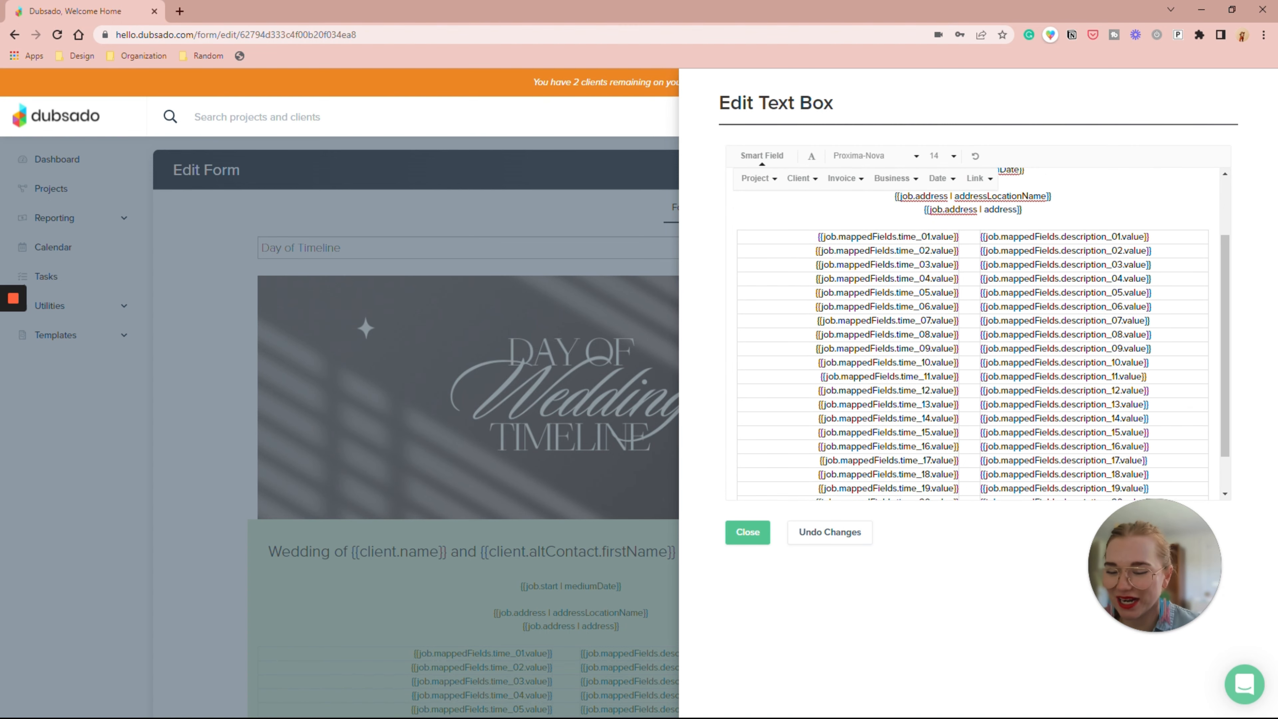
click(1094, 238)
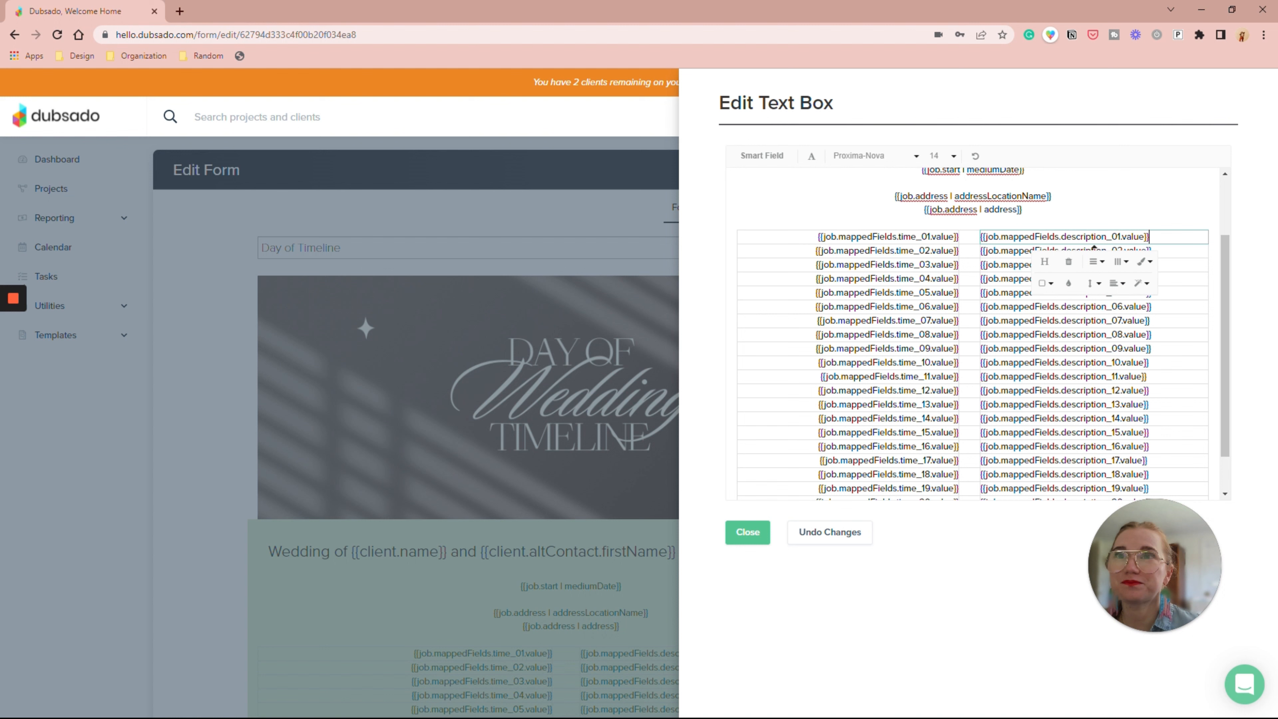
click(1144, 285)
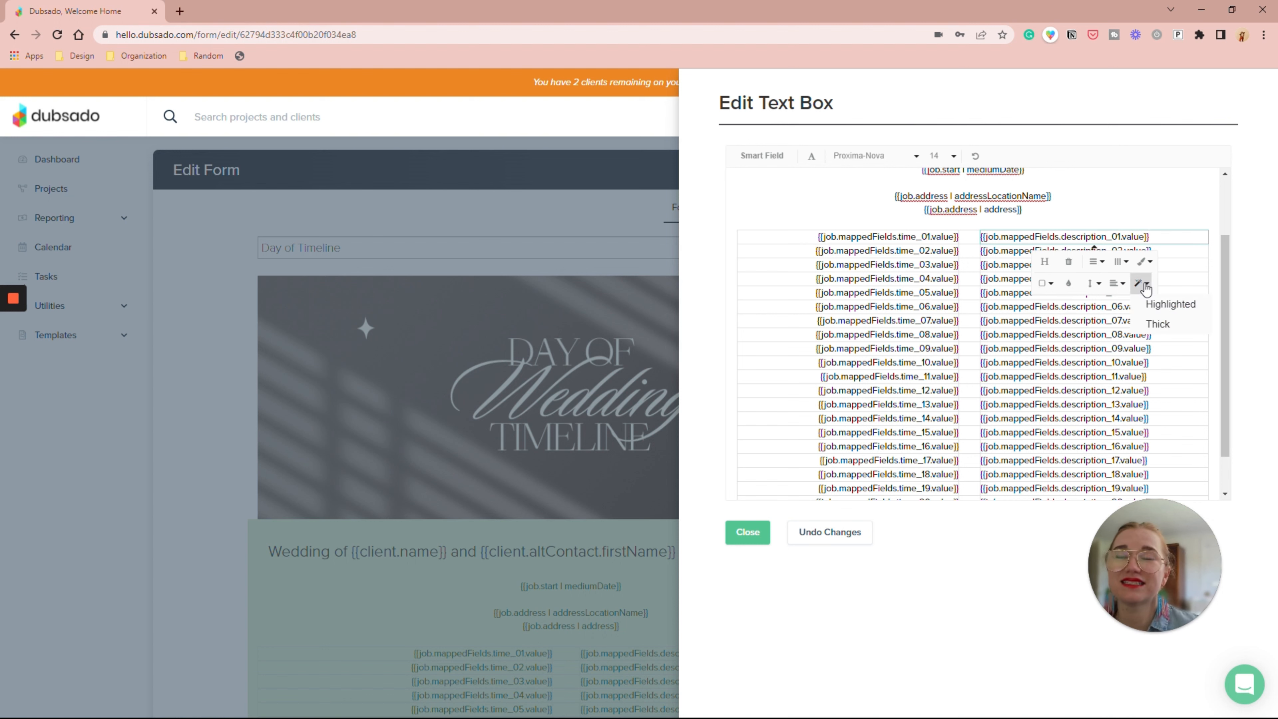
click(1145, 262)
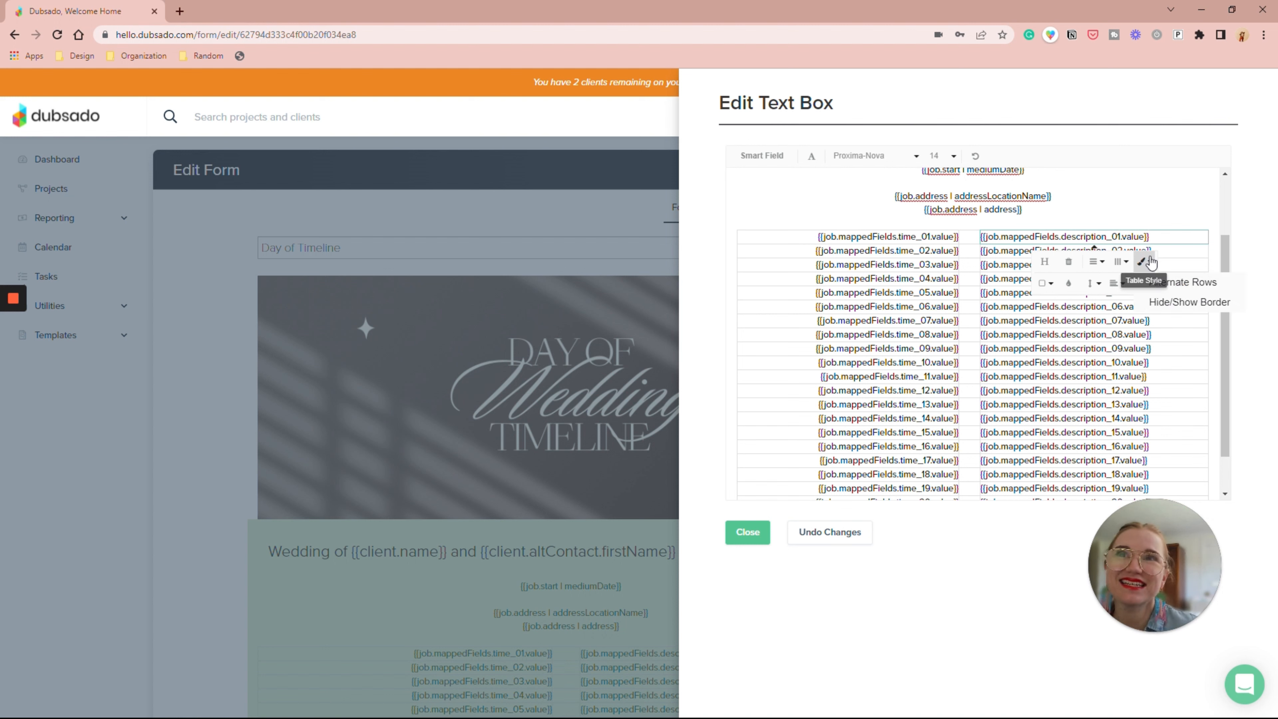
click(1190, 302)
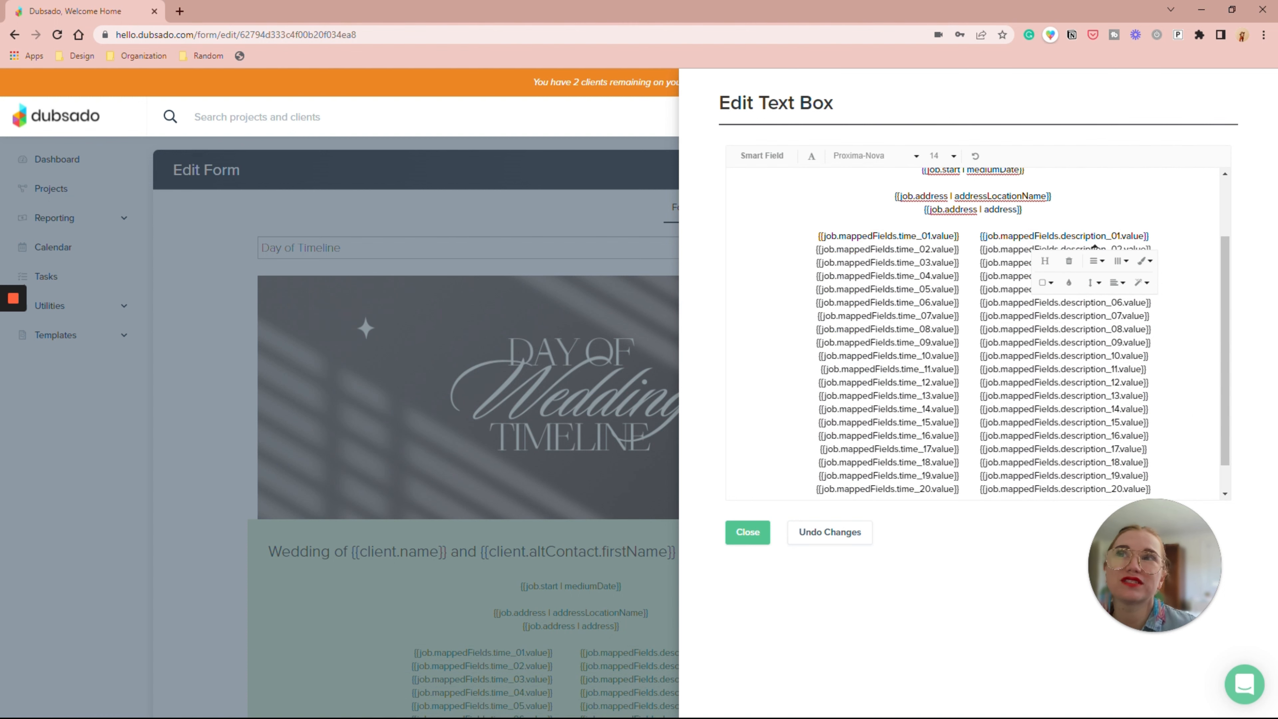
Step: Select all content in the text box and set its font to Open Sans
key(ctrl+a)
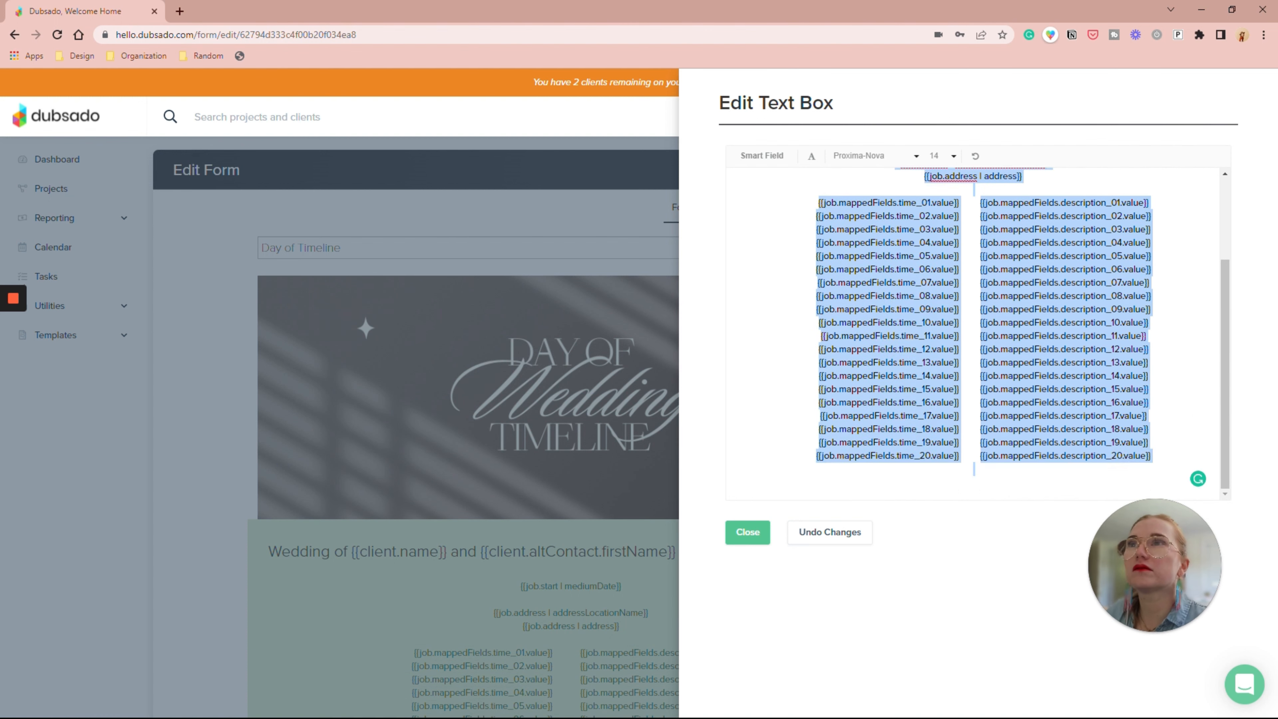
click(847, 158)
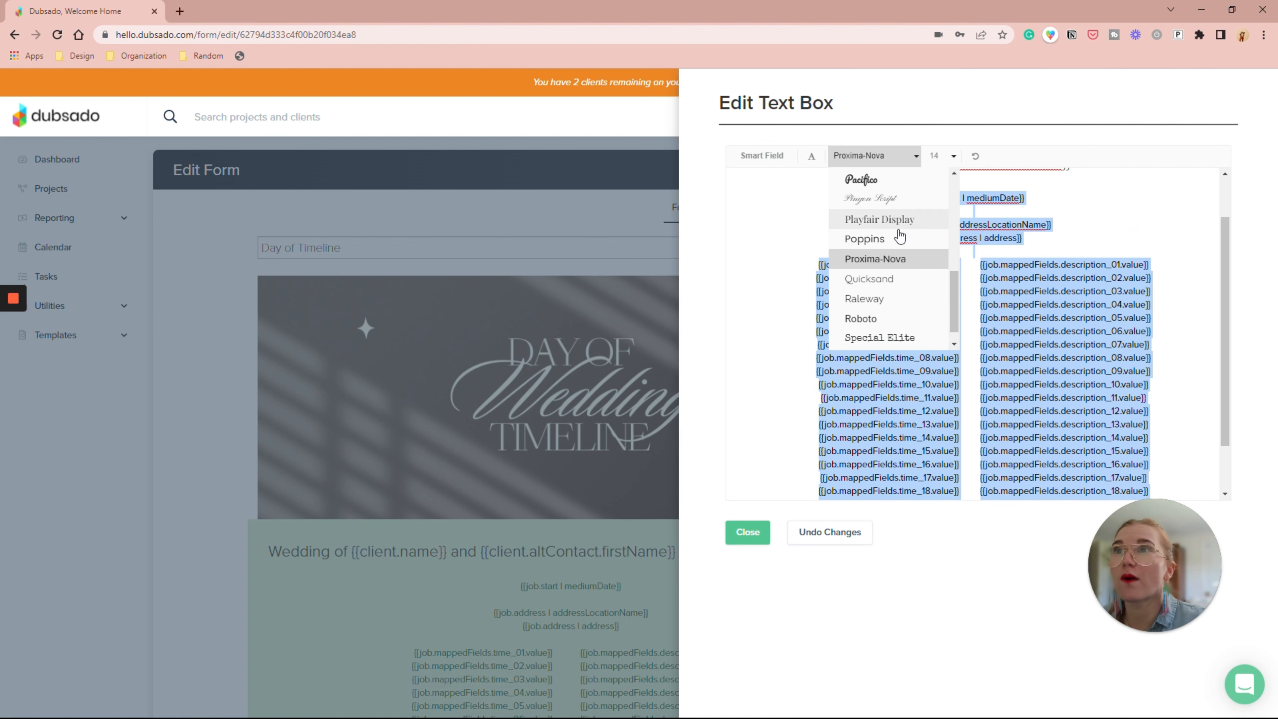
scroll(901, 327, down, 1)
scroll(903, 326, up, 3)
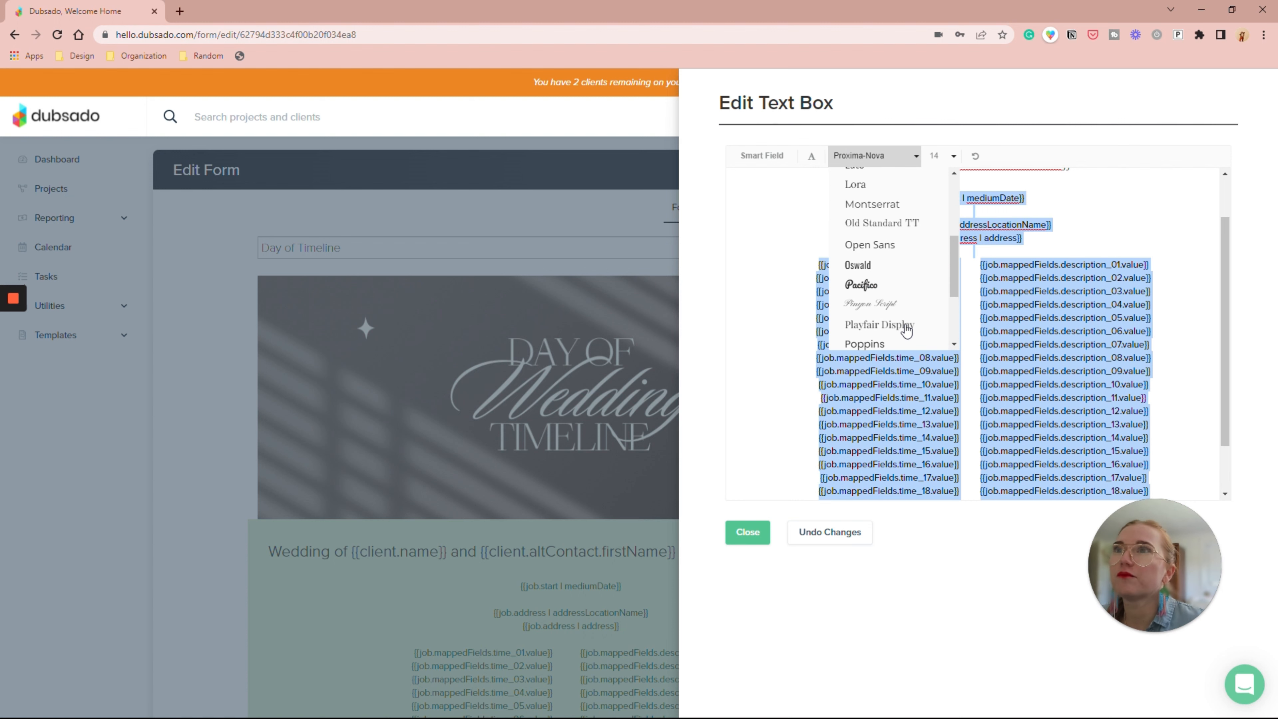
click(886, 262)
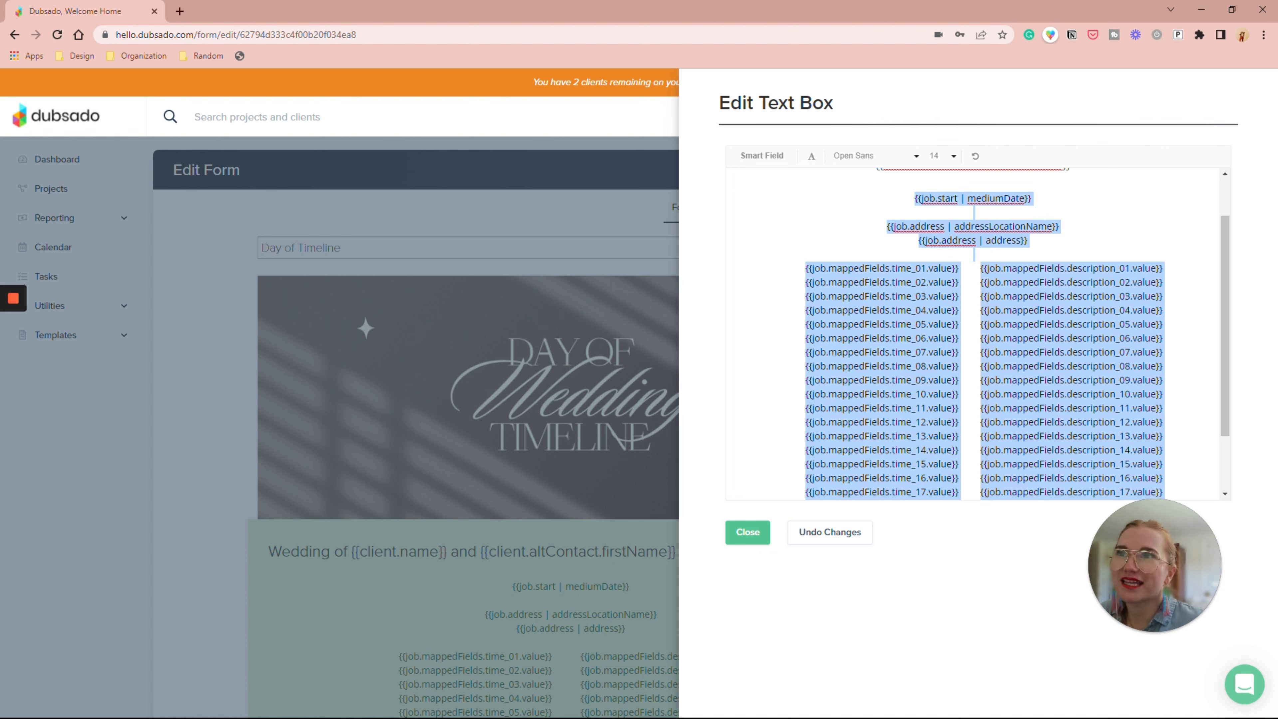
click(959, 269)
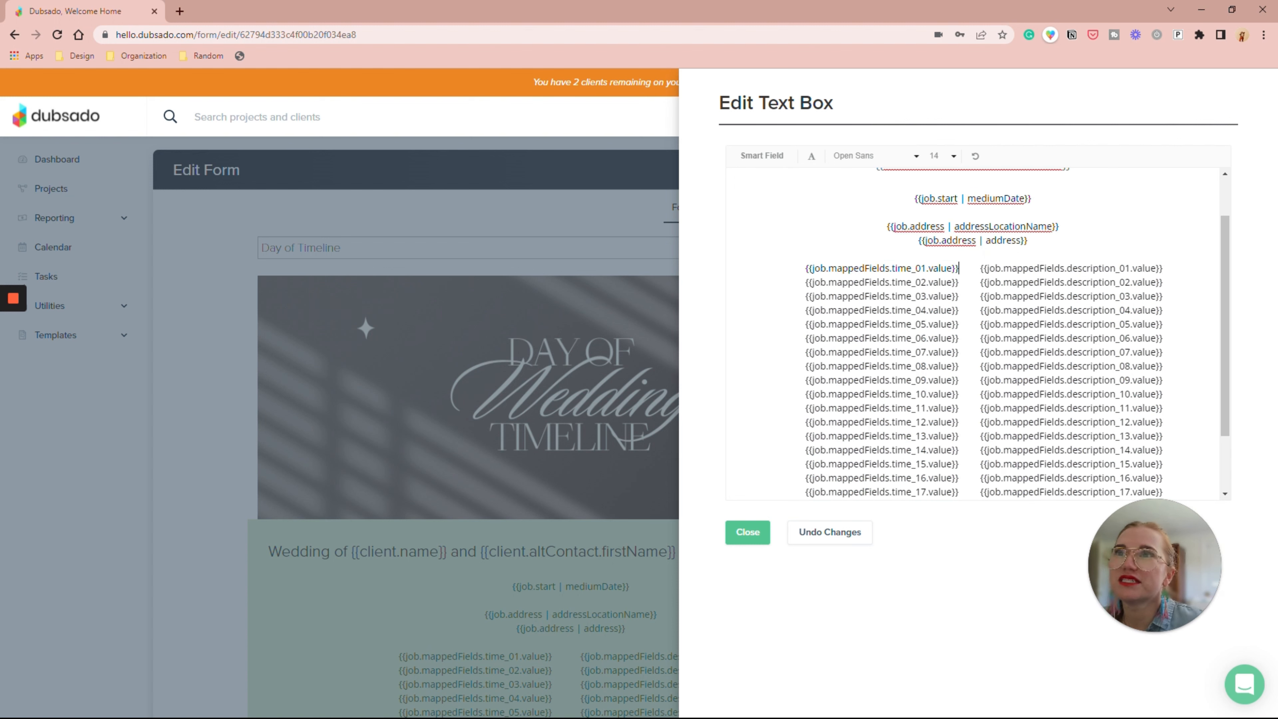
click(966, 269)
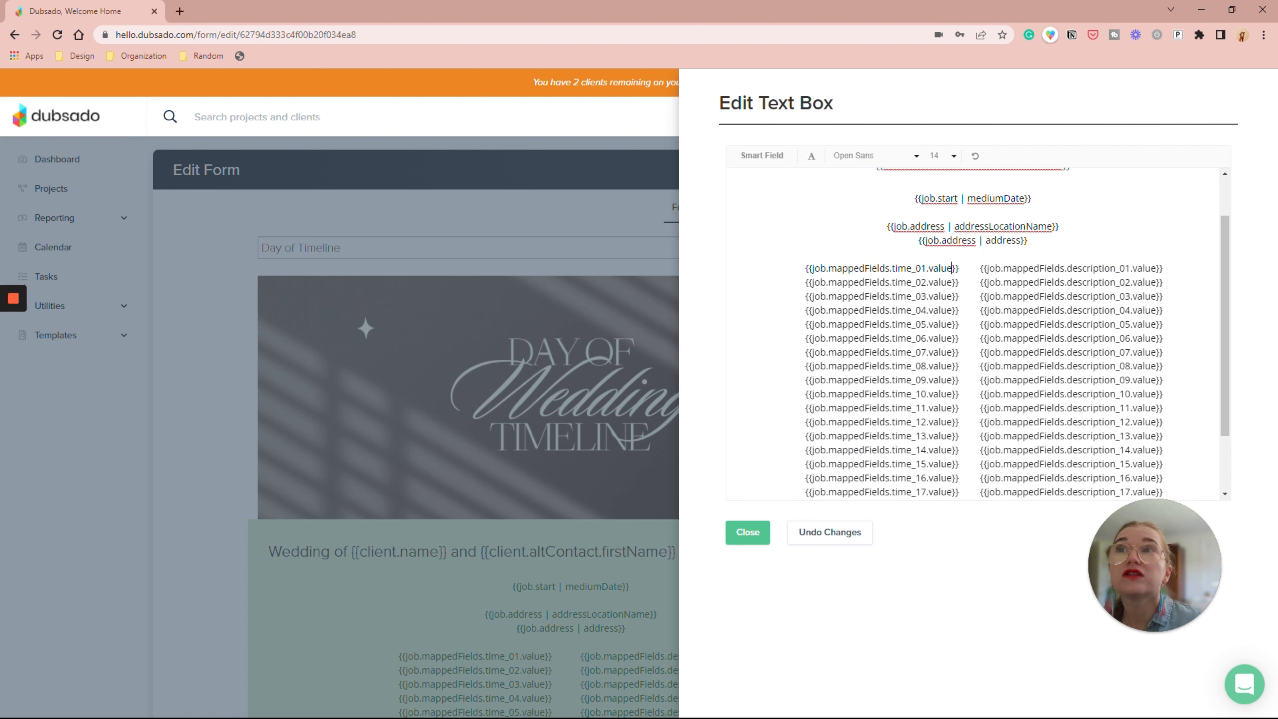
triple_click(952, 269)
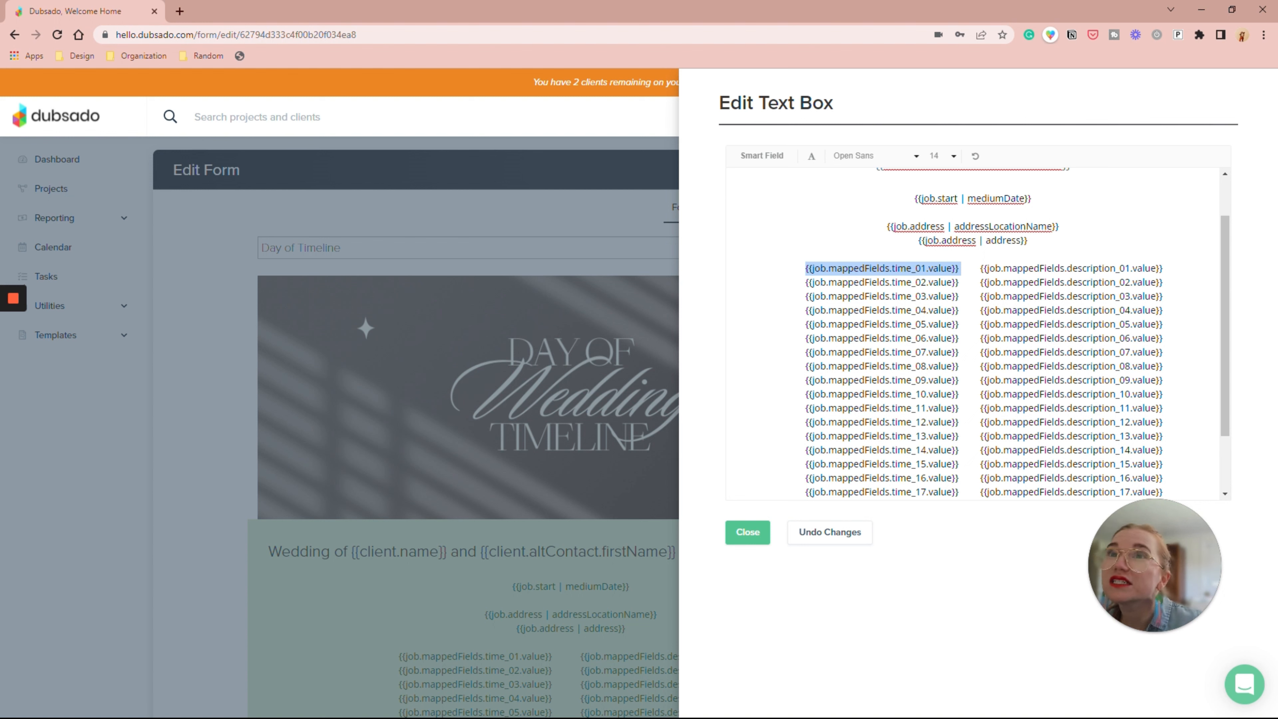
click(1039, 282)
scroll(1094, 347, up, 2)
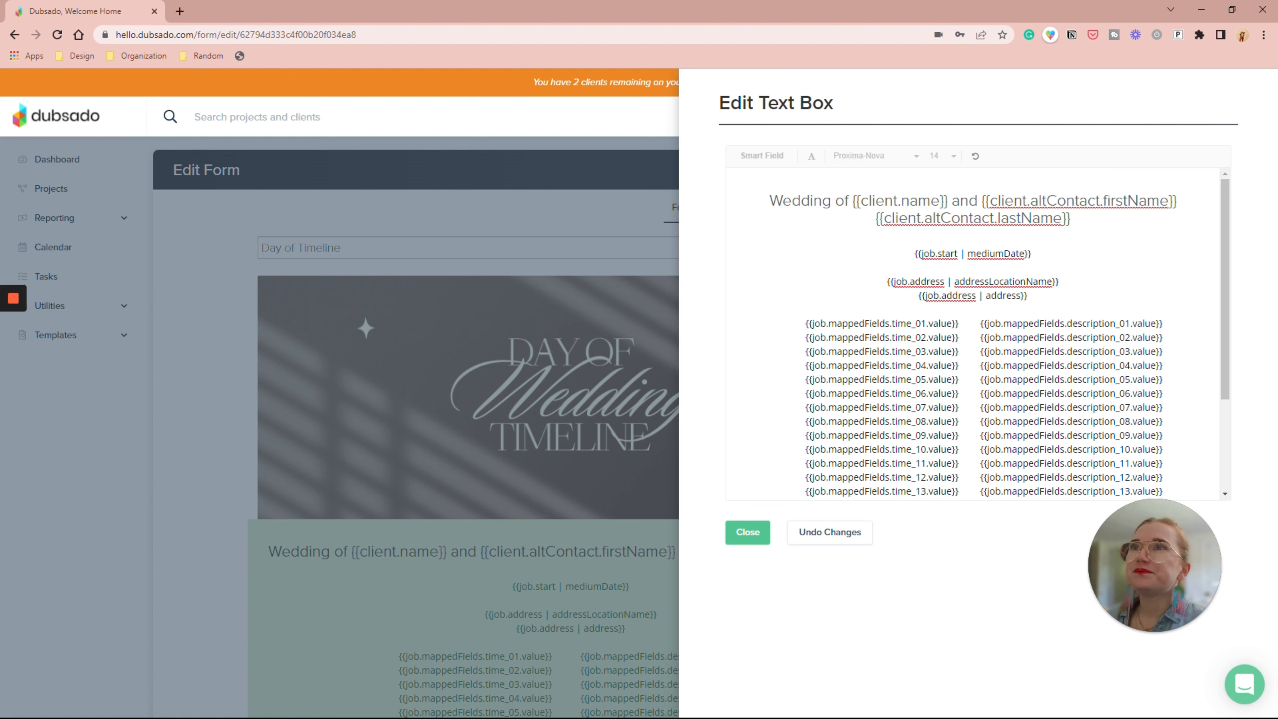
Step: Close the text box editor, then save and exit the Day of Timeline form
click(758, 530)
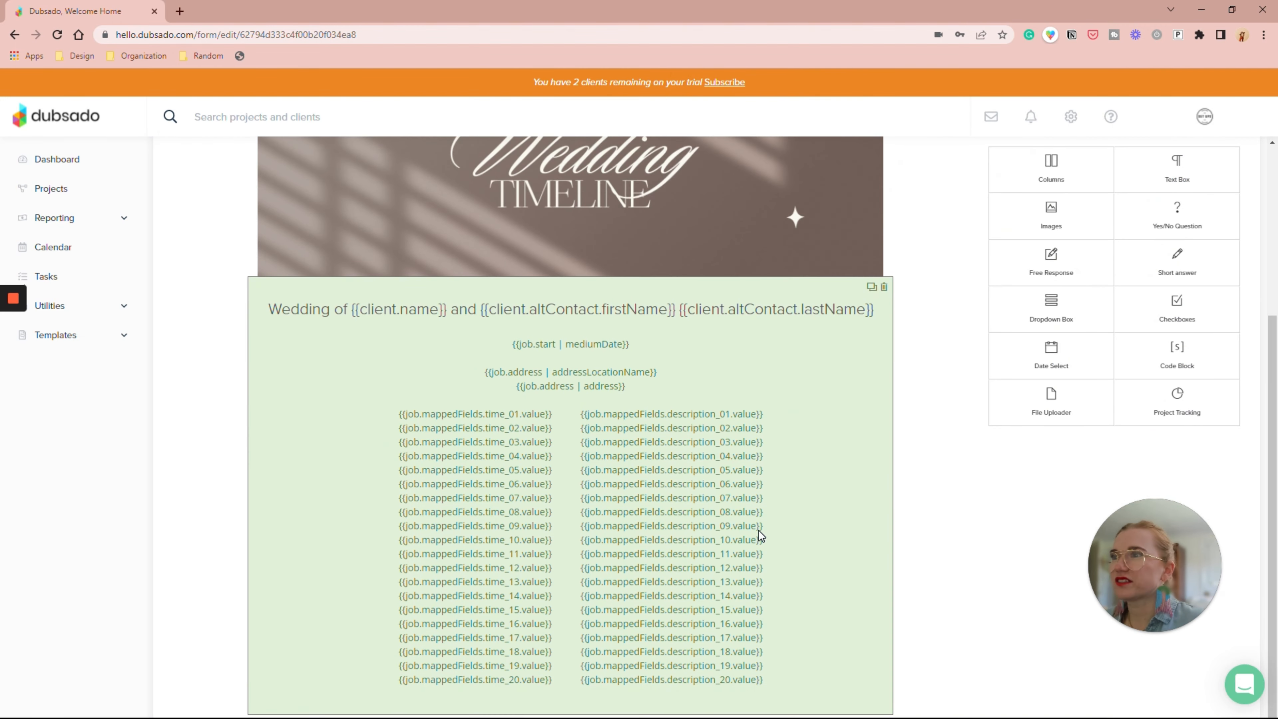
scroll(759, 530, up, 5)
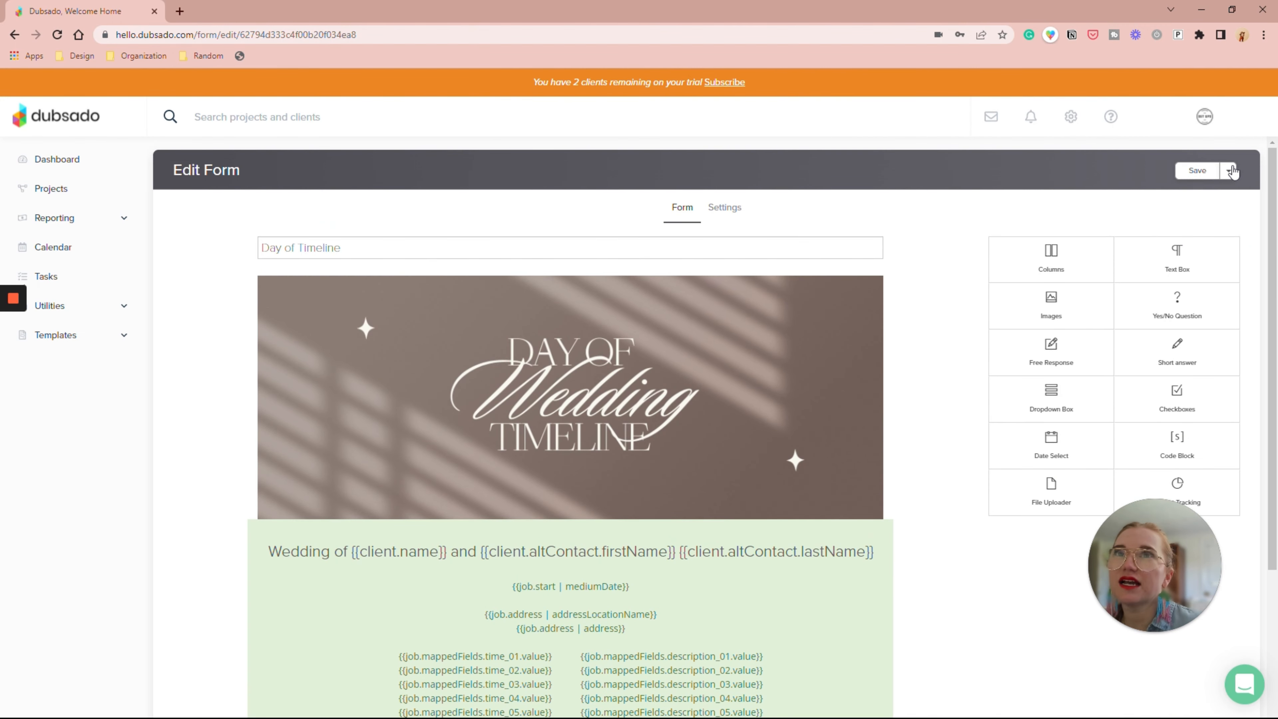
click(1228, 171)
click(1196, 192)
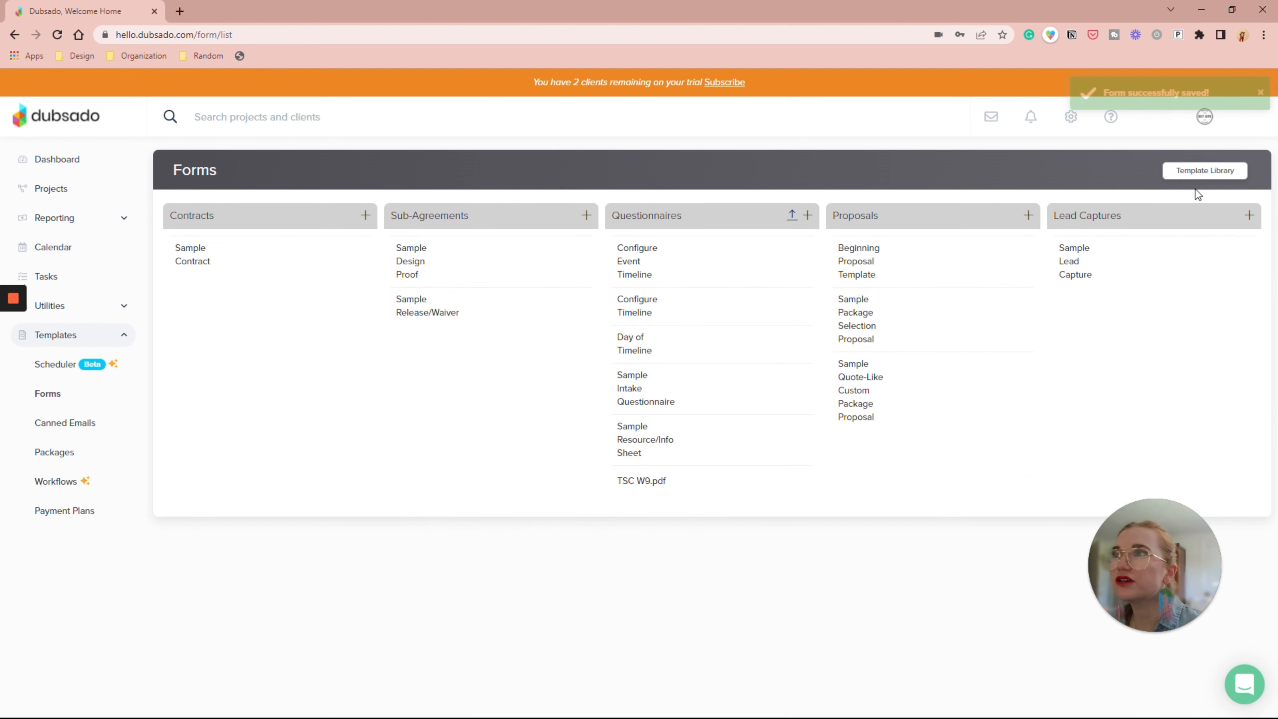
Step: Open the Sample Job Name project and show its forms
click(91, 198)
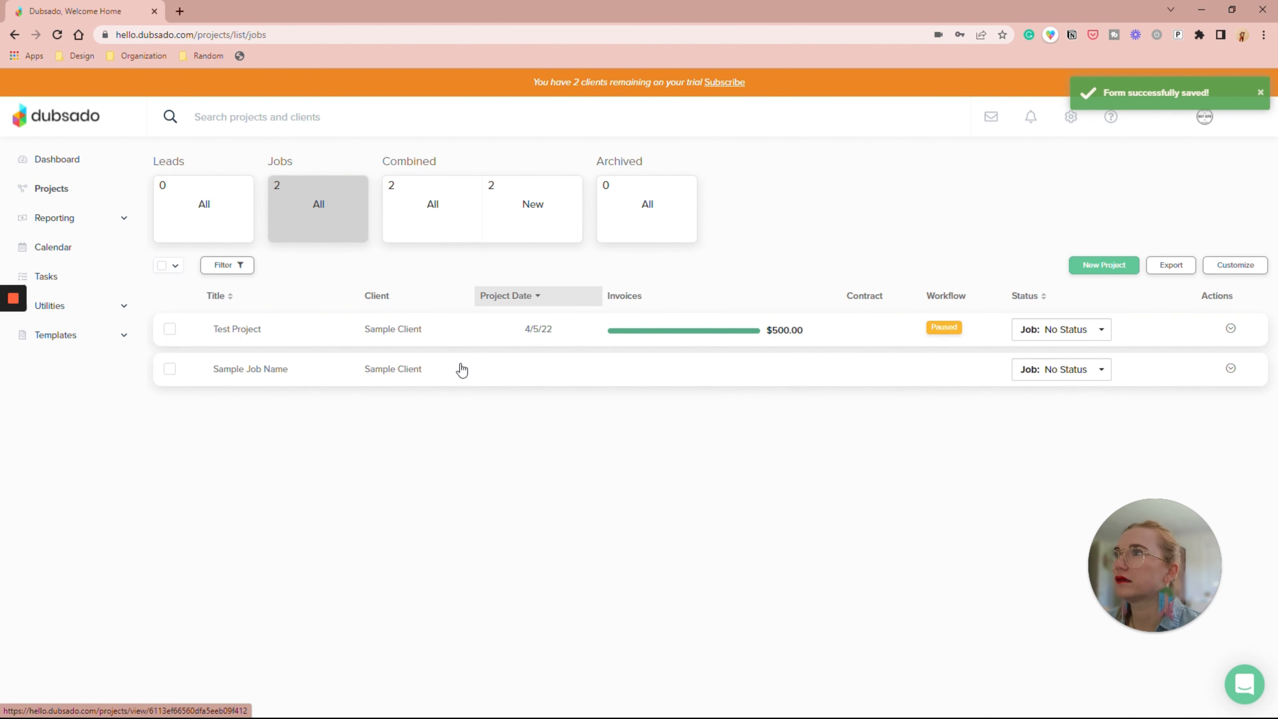
click(403, 391)
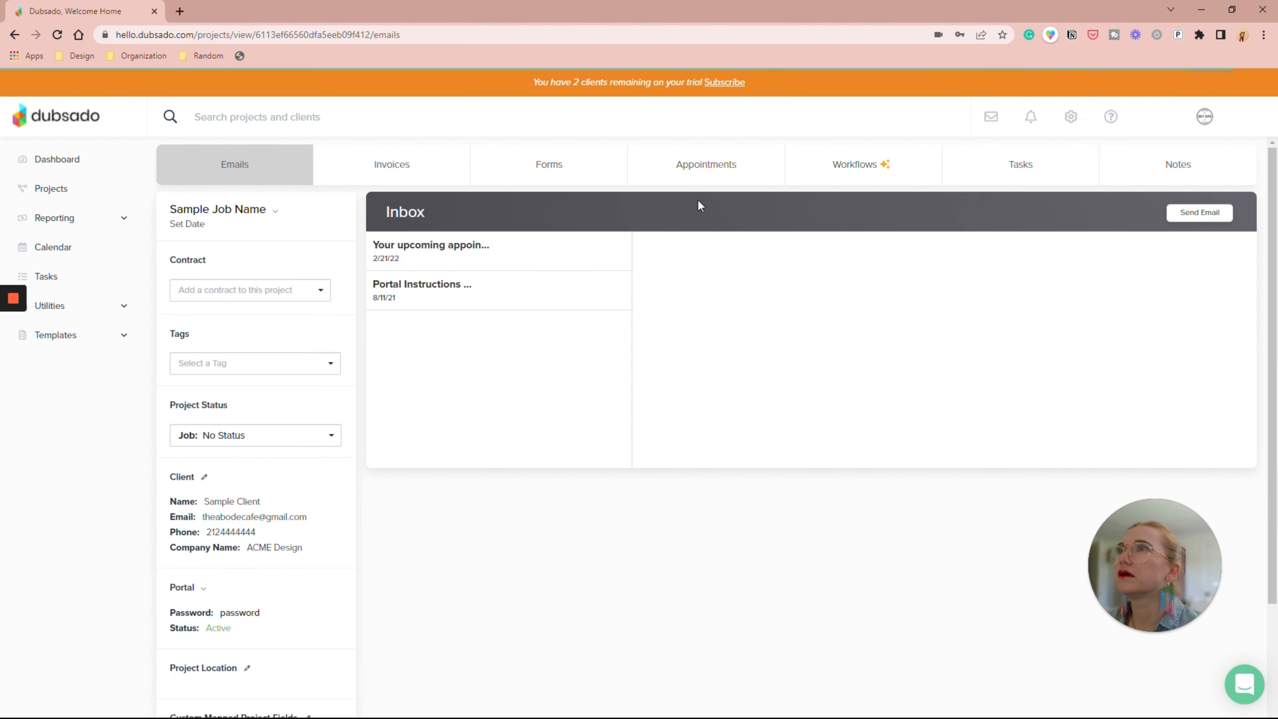
click(592, 178)
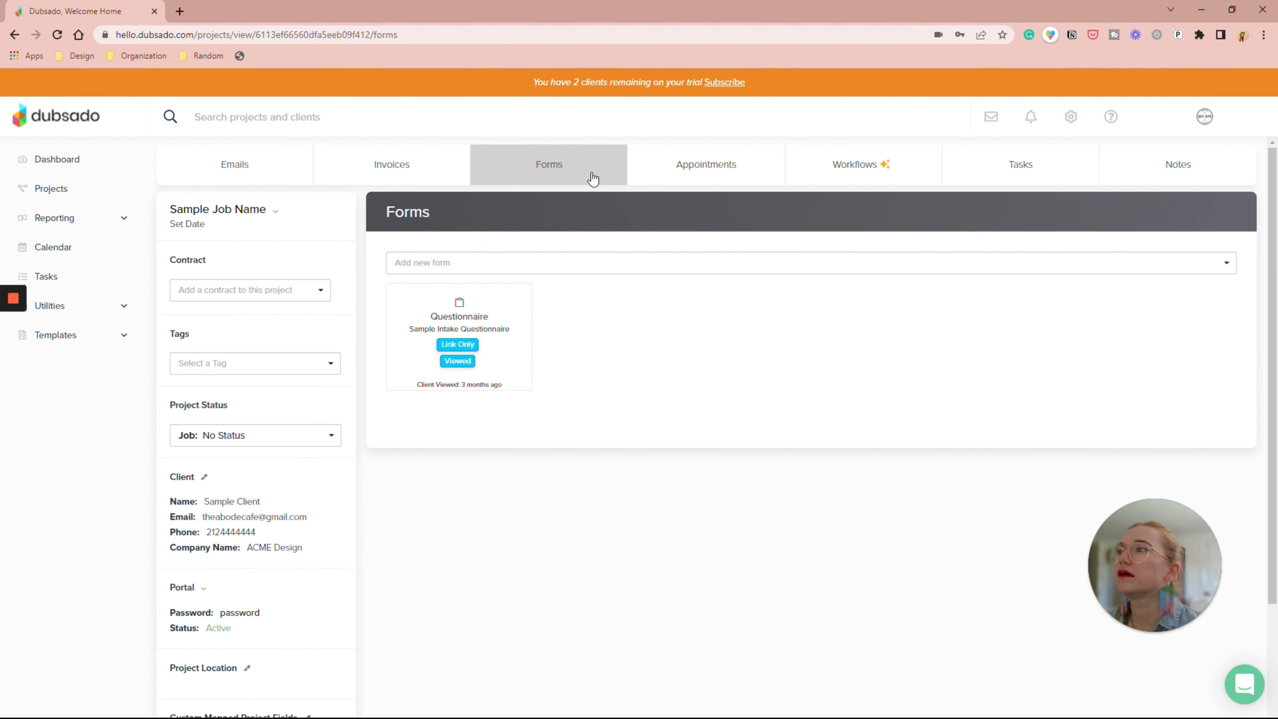
Step: Enter the alternate contact's first and last name in the project's client details and save them
click(204, 479)
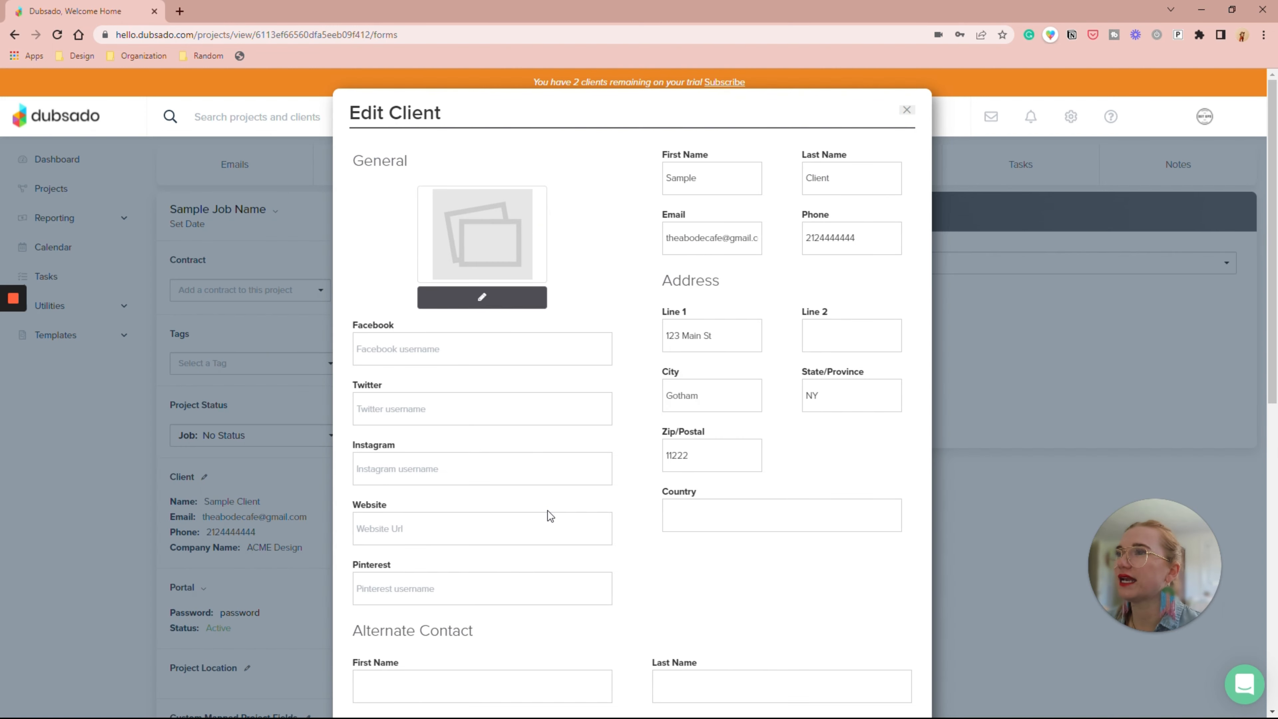
scroll(548, 516, down, 2)
scroll(551, 516, down, 5)
click(482, 286)
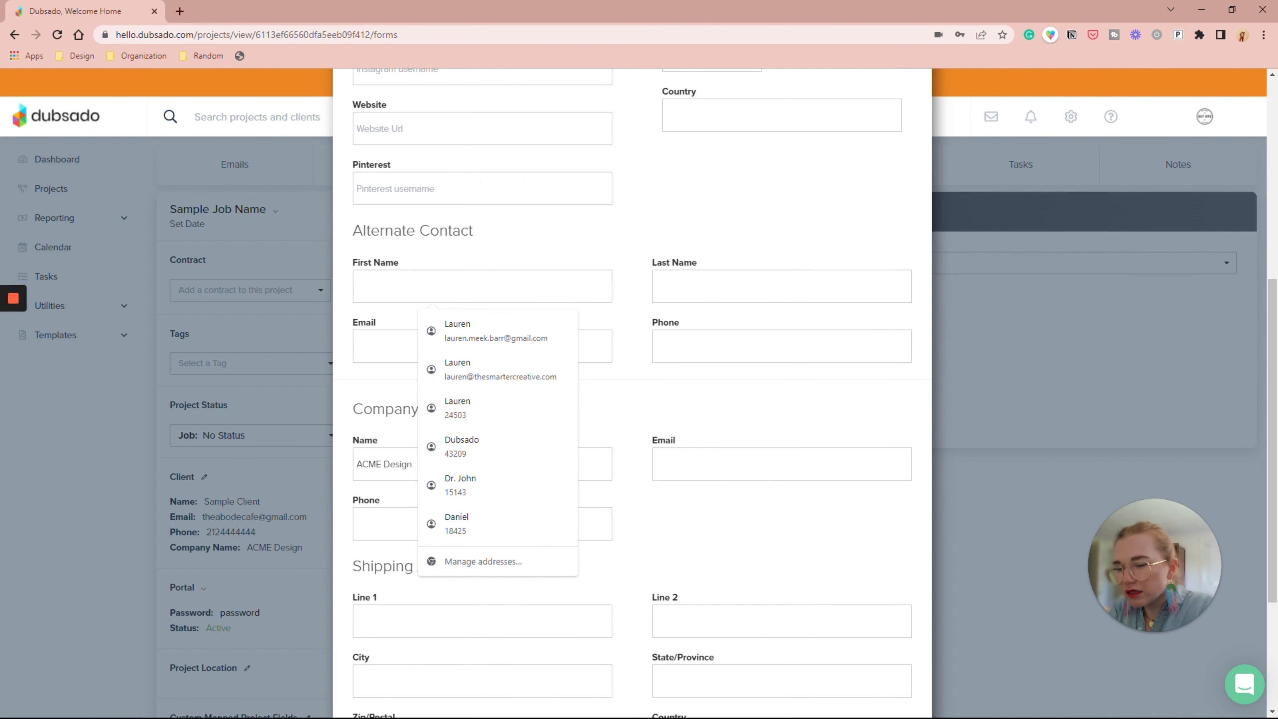
text(Person)
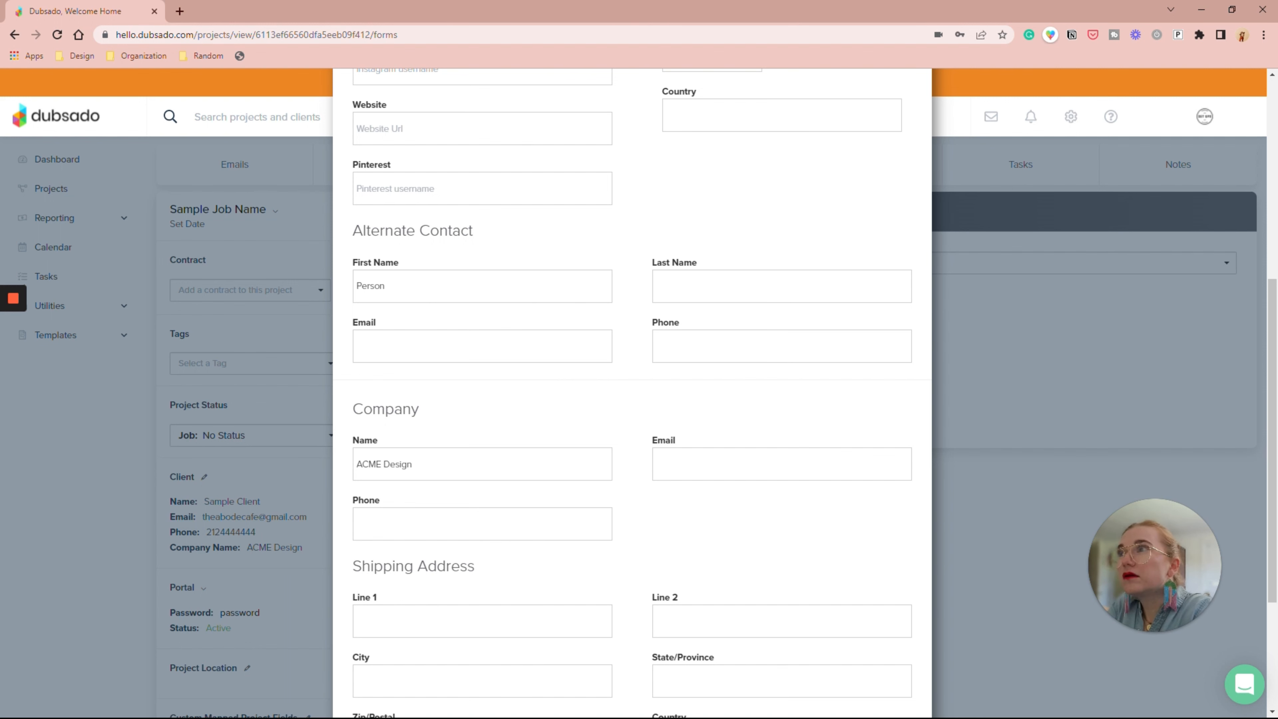
key(shift+Tab)
text(S)
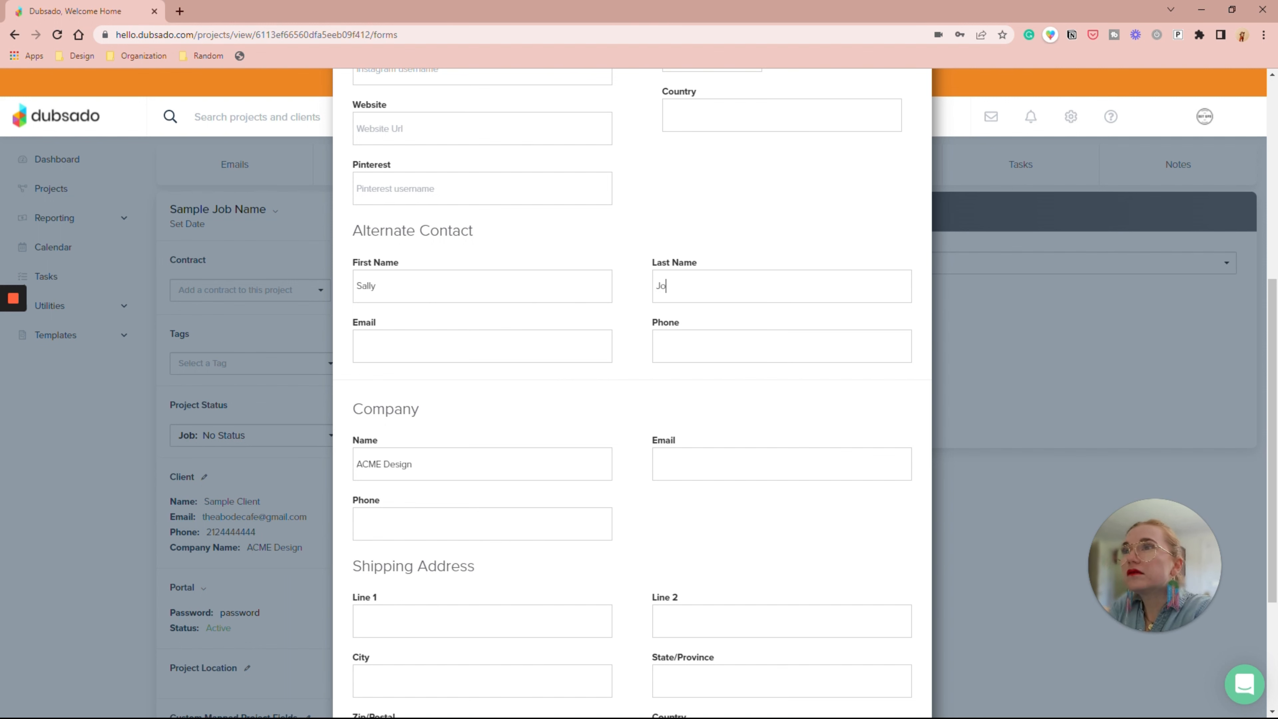
scroll(477, 283, down, 4)
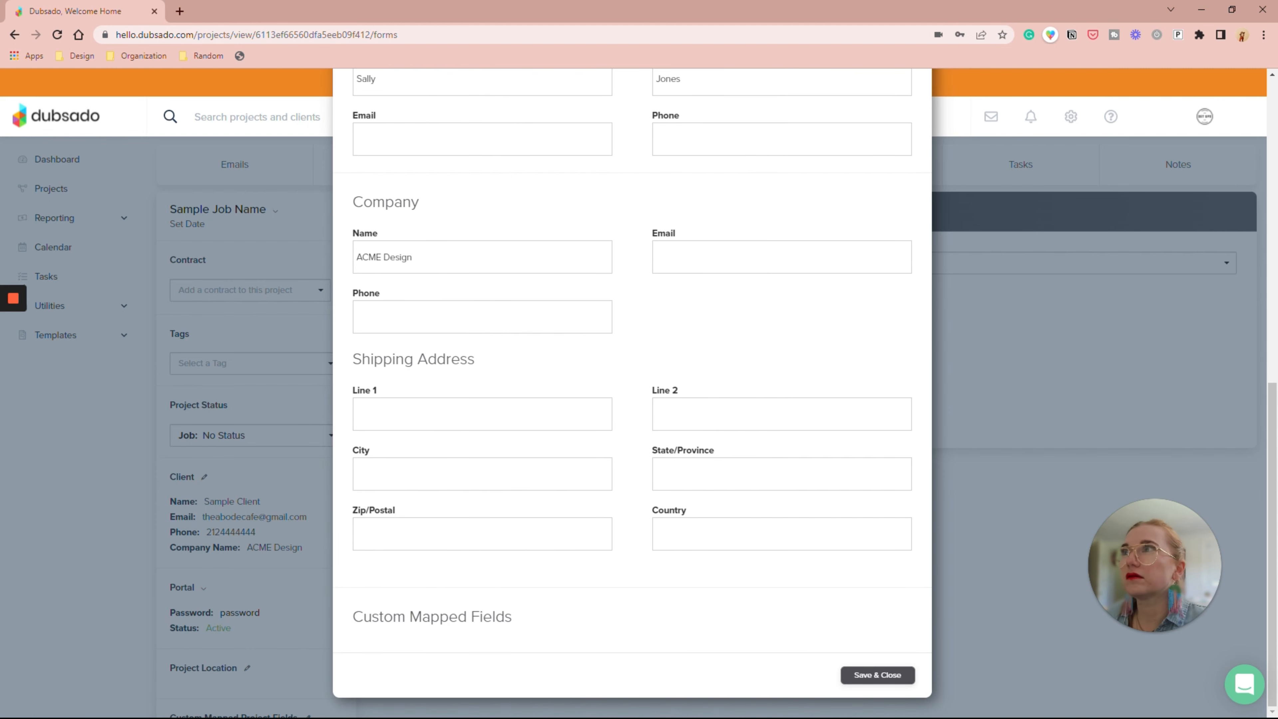
scroll(632, 393, up, 12)
scroll(632, 402, down, 10)
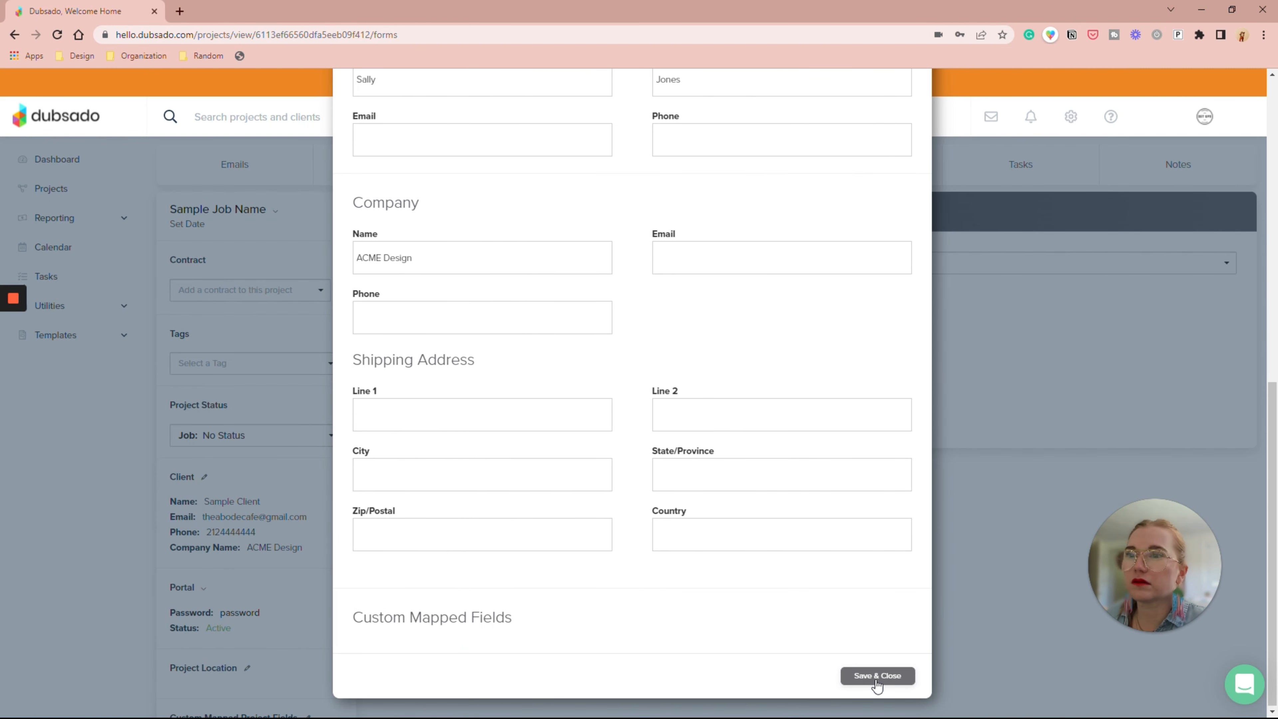
click(878, 677)
Step: Find the Configure Event Timeline questionnaire by searching for "event" and add it to the project
click(629, 264)
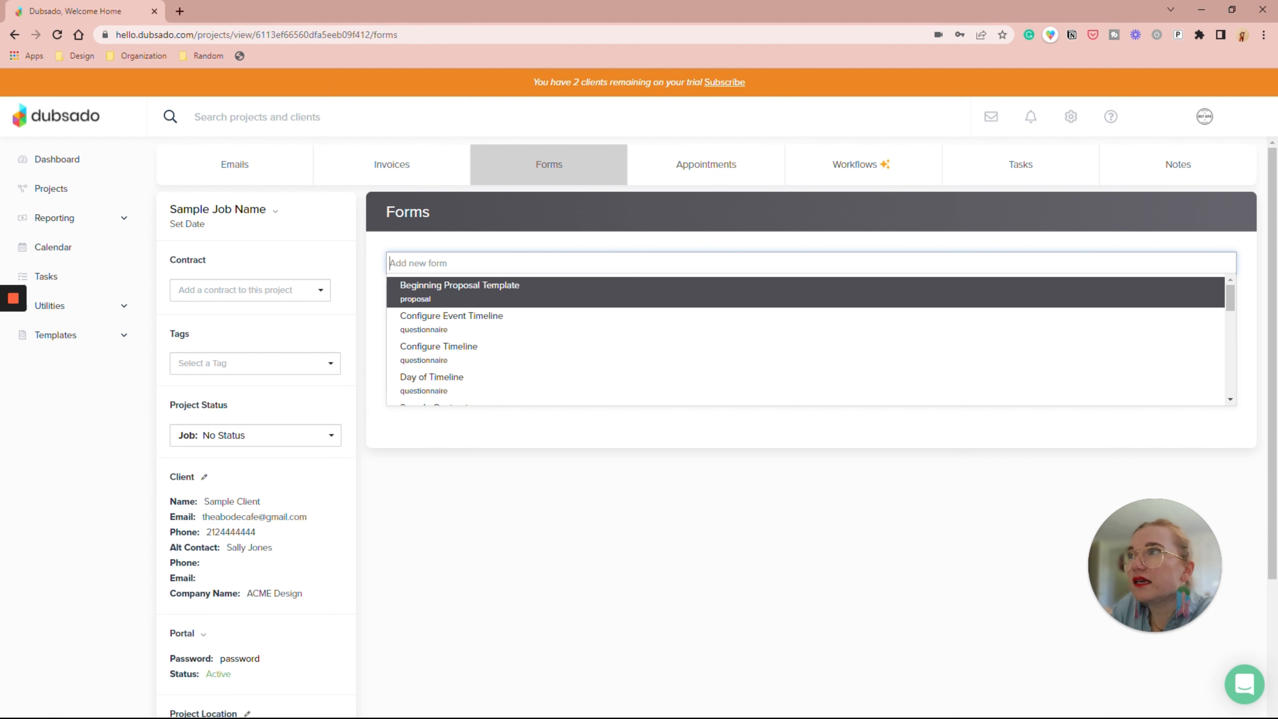
text(event)
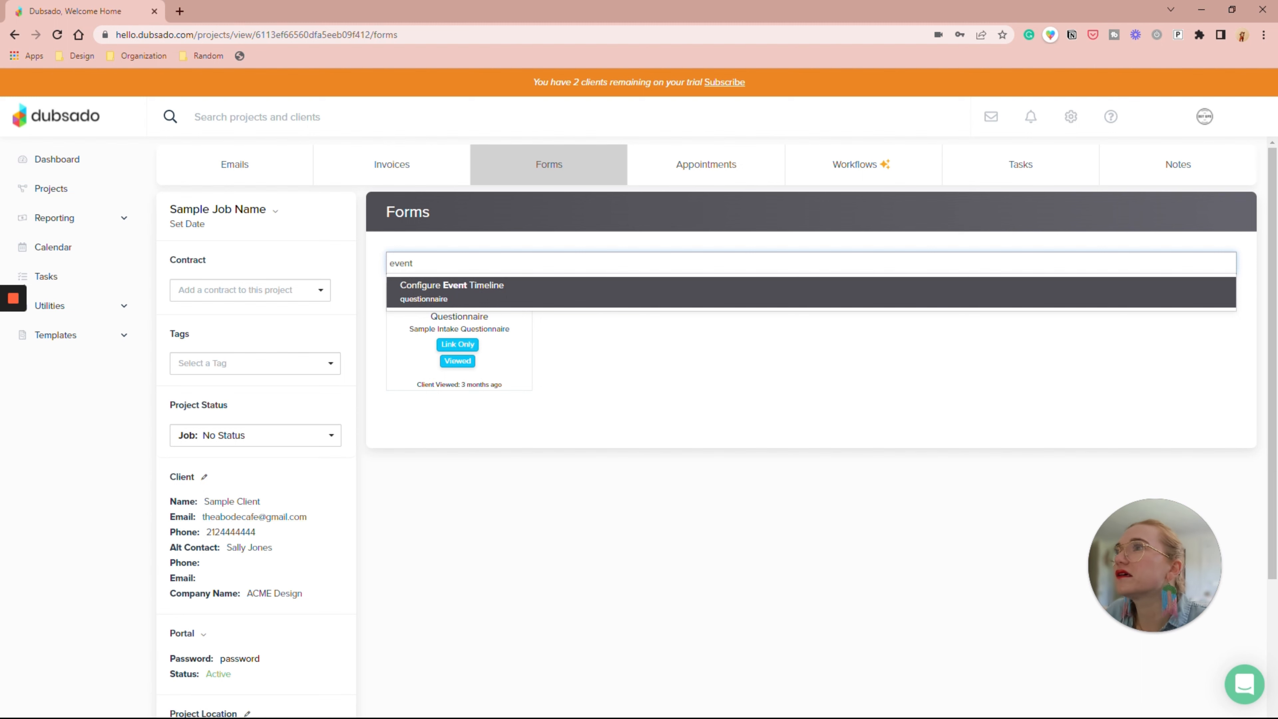
click(509, 296)
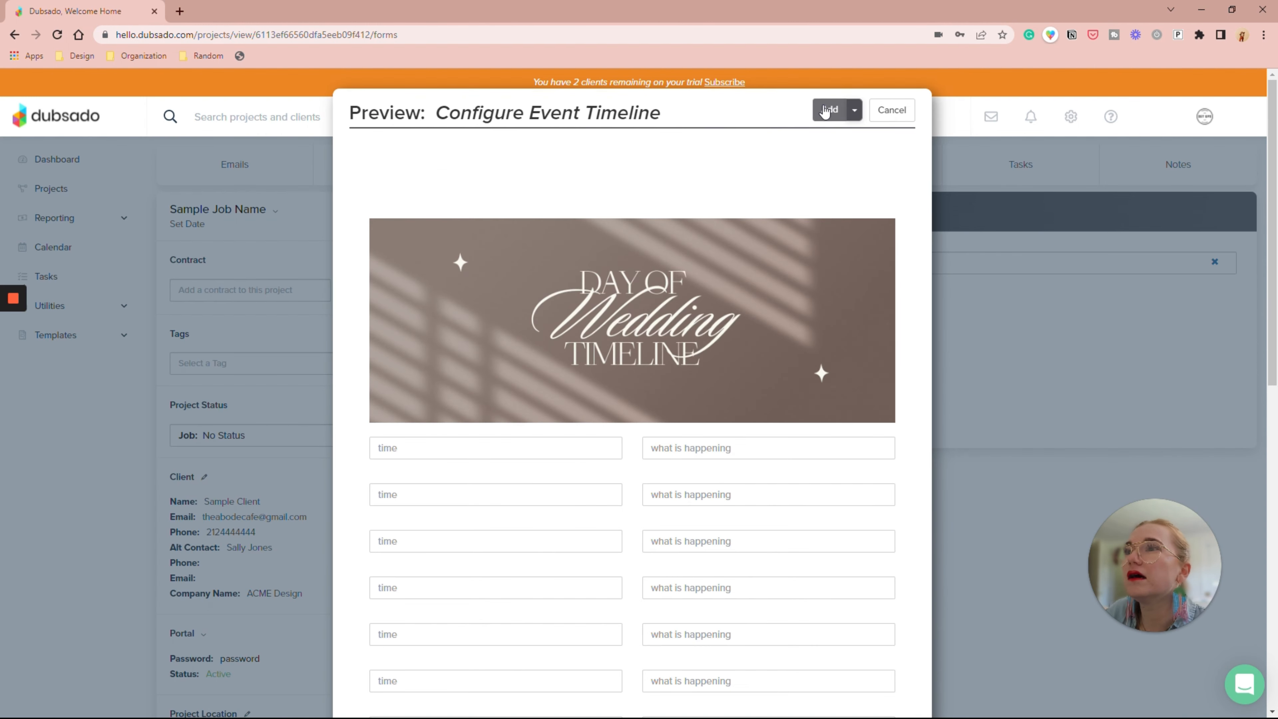
click(824, 110)
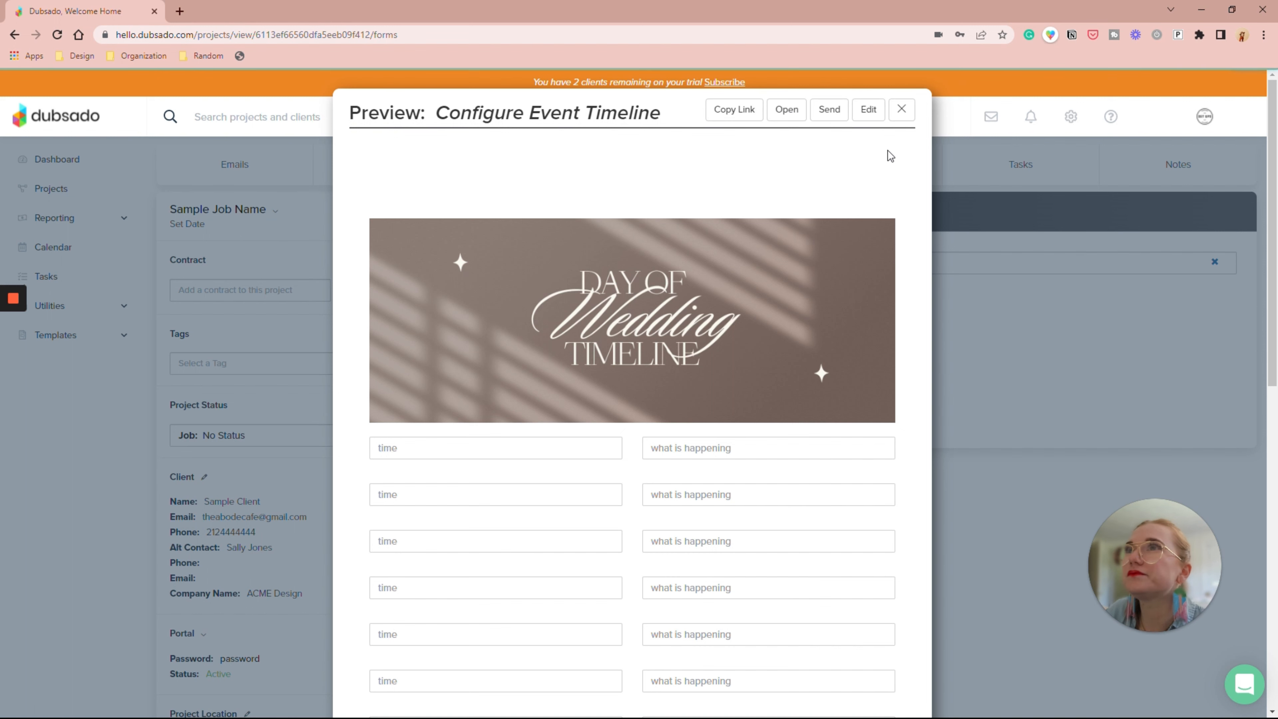
Step: Close the Configure Event Timeline preview and add the Day of Timeline questionnaire to the project, searching for "time" and reviewing its preview
click(906, 108)
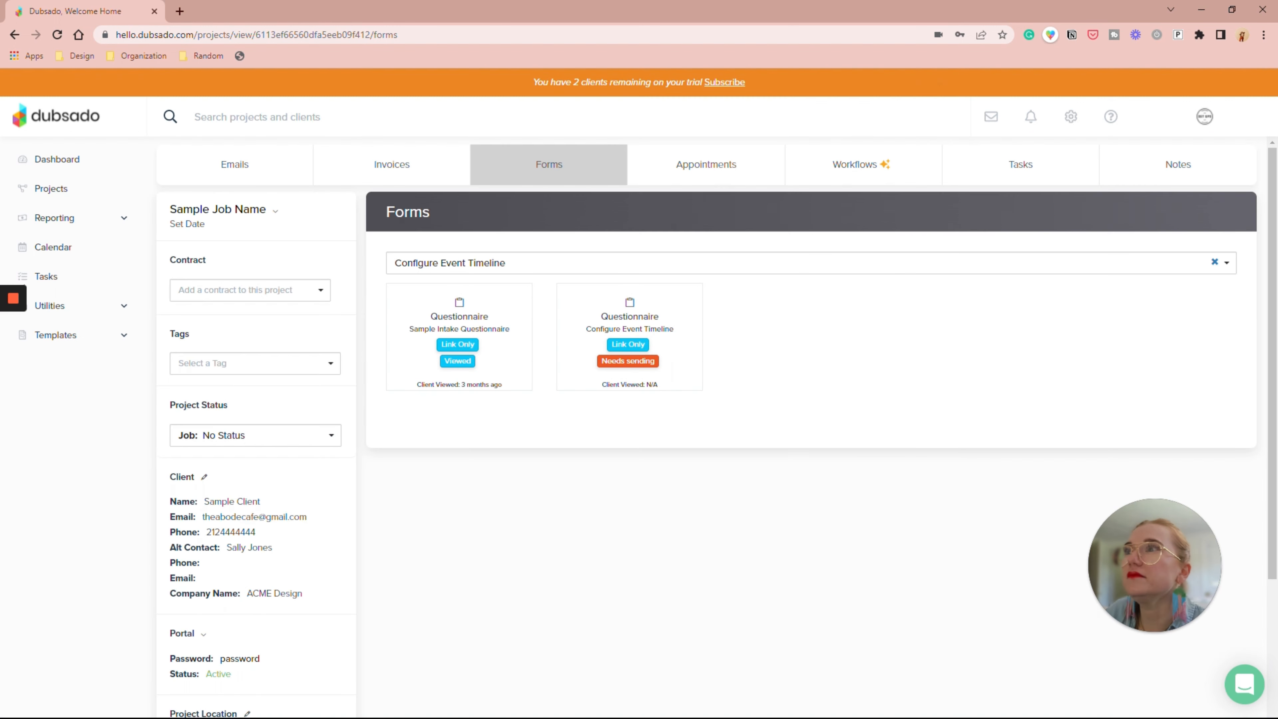
click(520, 269)
text(time)
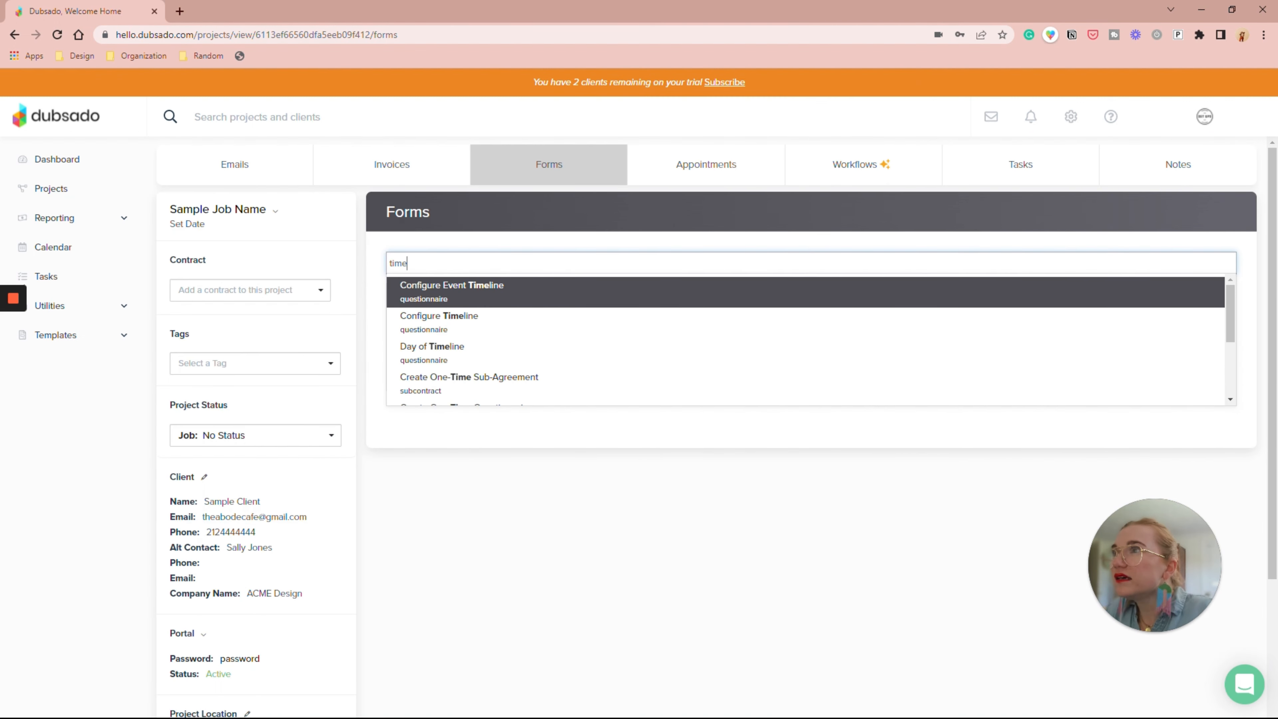
click(482, 355)
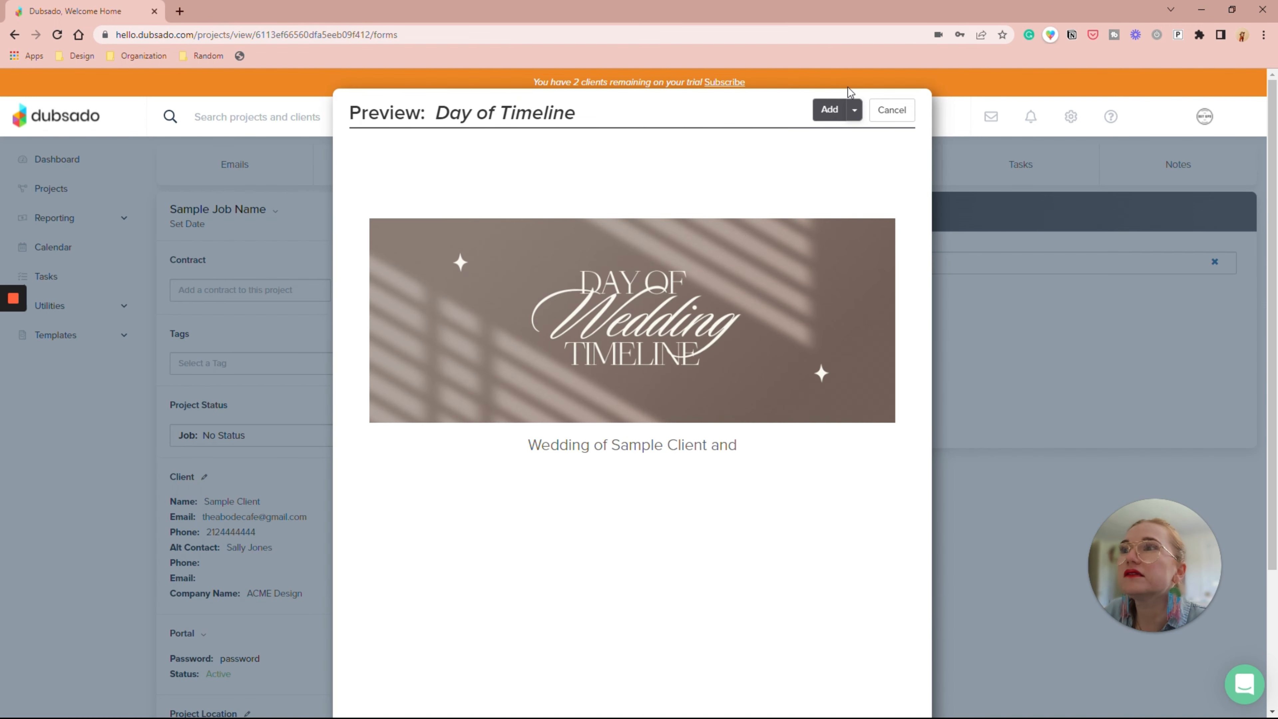
click(824, 111)
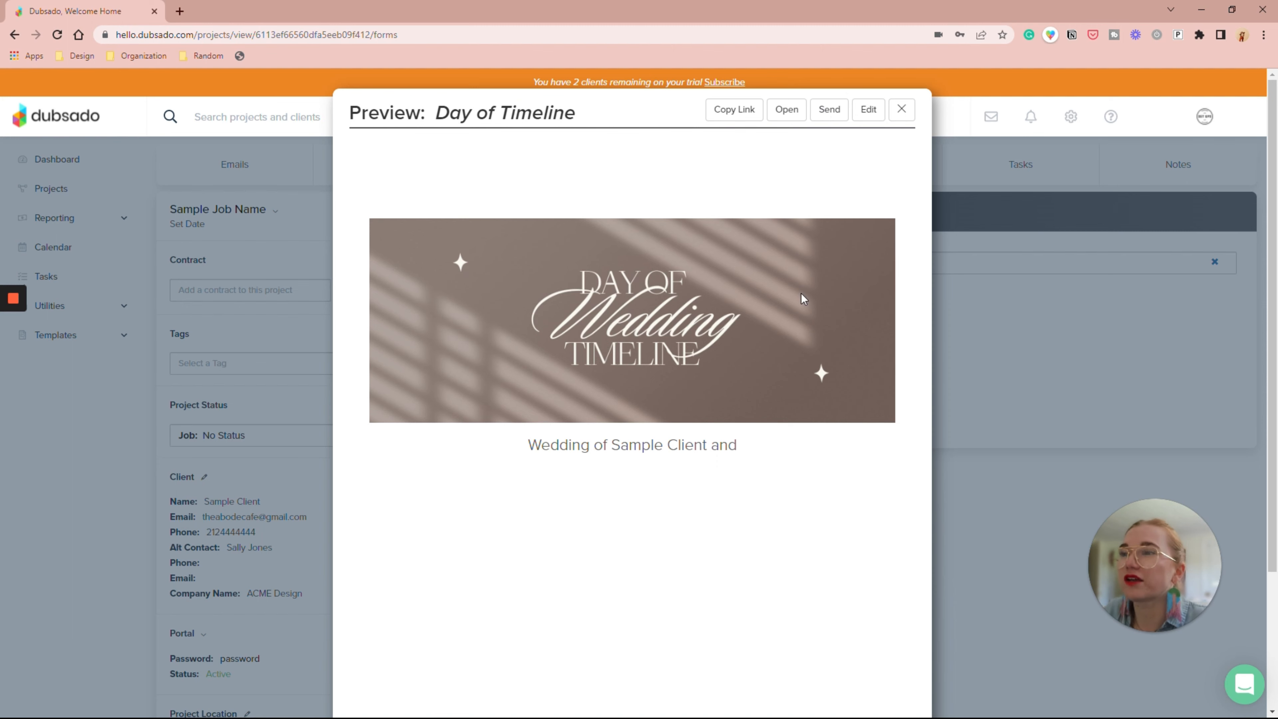
scroll(804, 300, down, 3)
scroll(804, 299, up, 3)
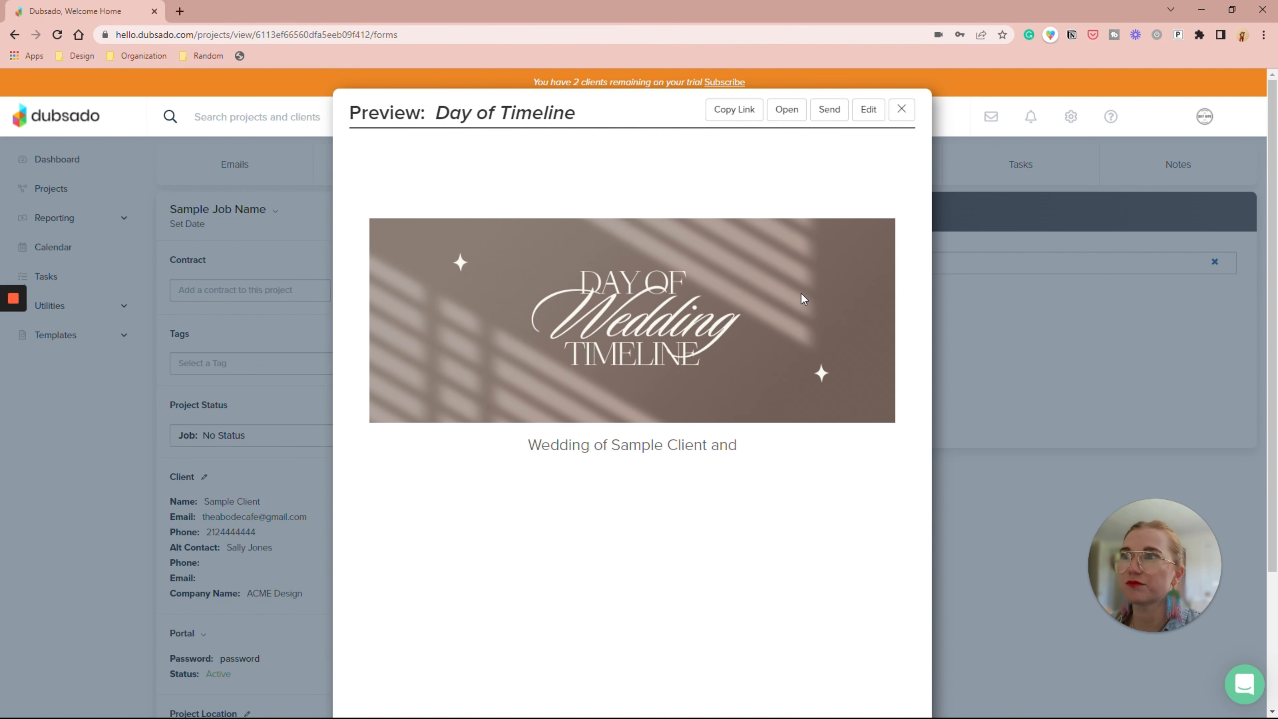
scroll(804, 300, down, 3)
scroll(766, 376, up, 3)
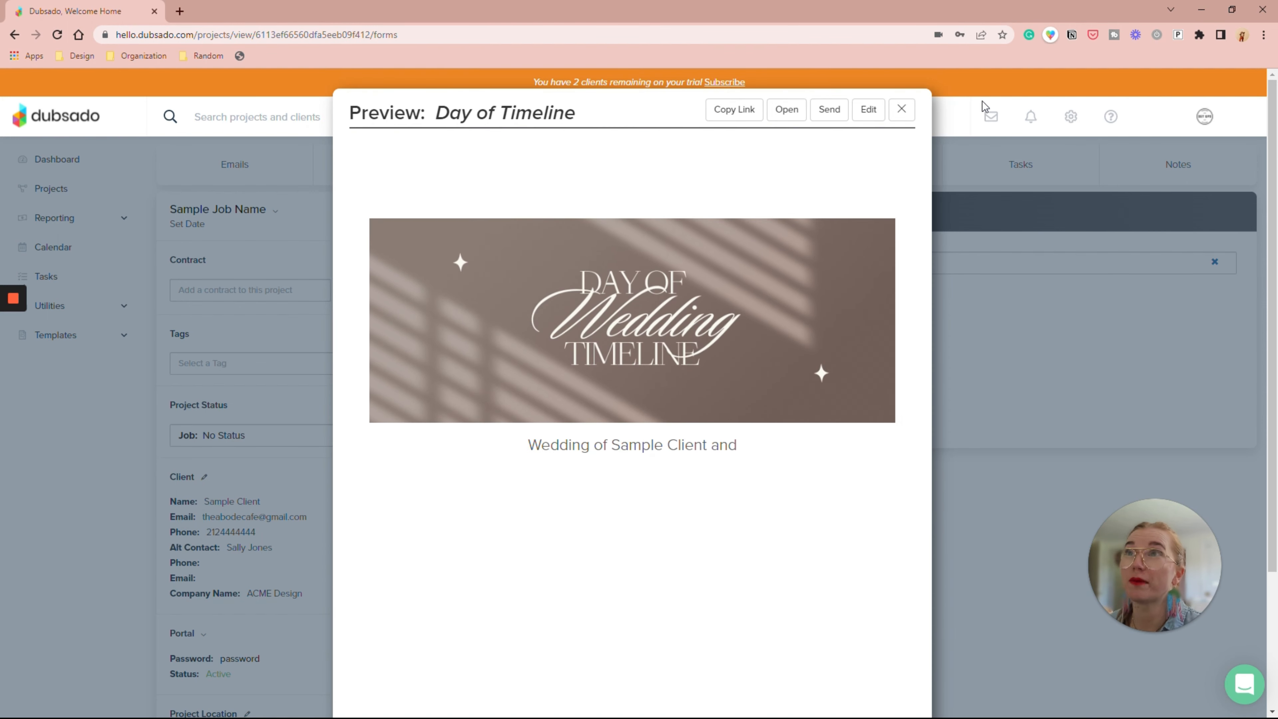
click(901, 109)
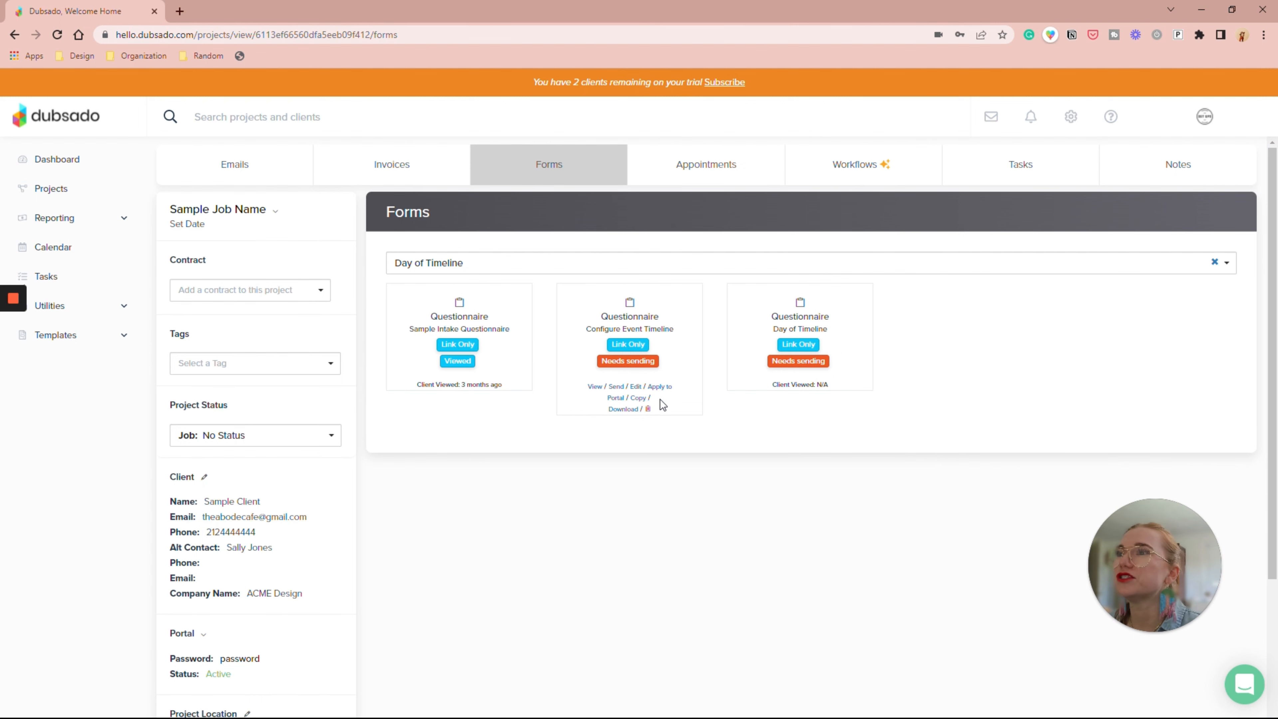
Step: Delete the Configure Event Timeline questionnaire from the project and the Configure Timeline questionnaire from the form templates
click(648, 409)
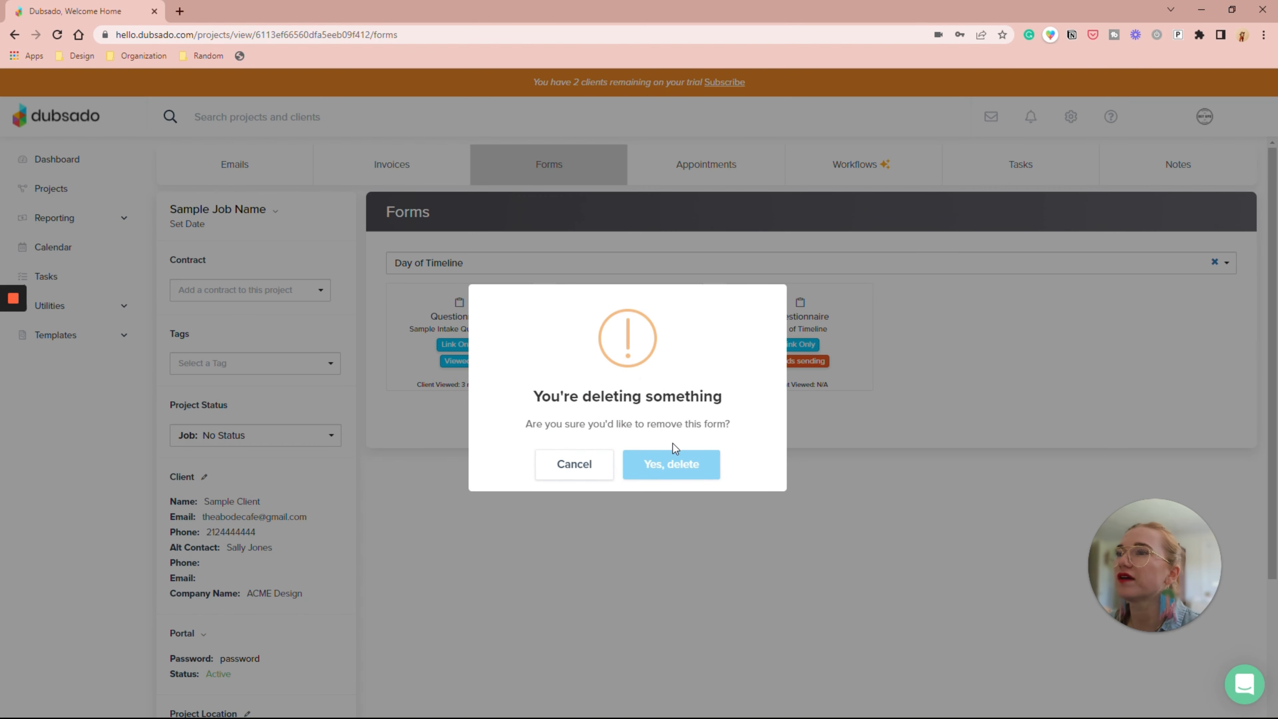
click(676, 466)
click(81, 337)
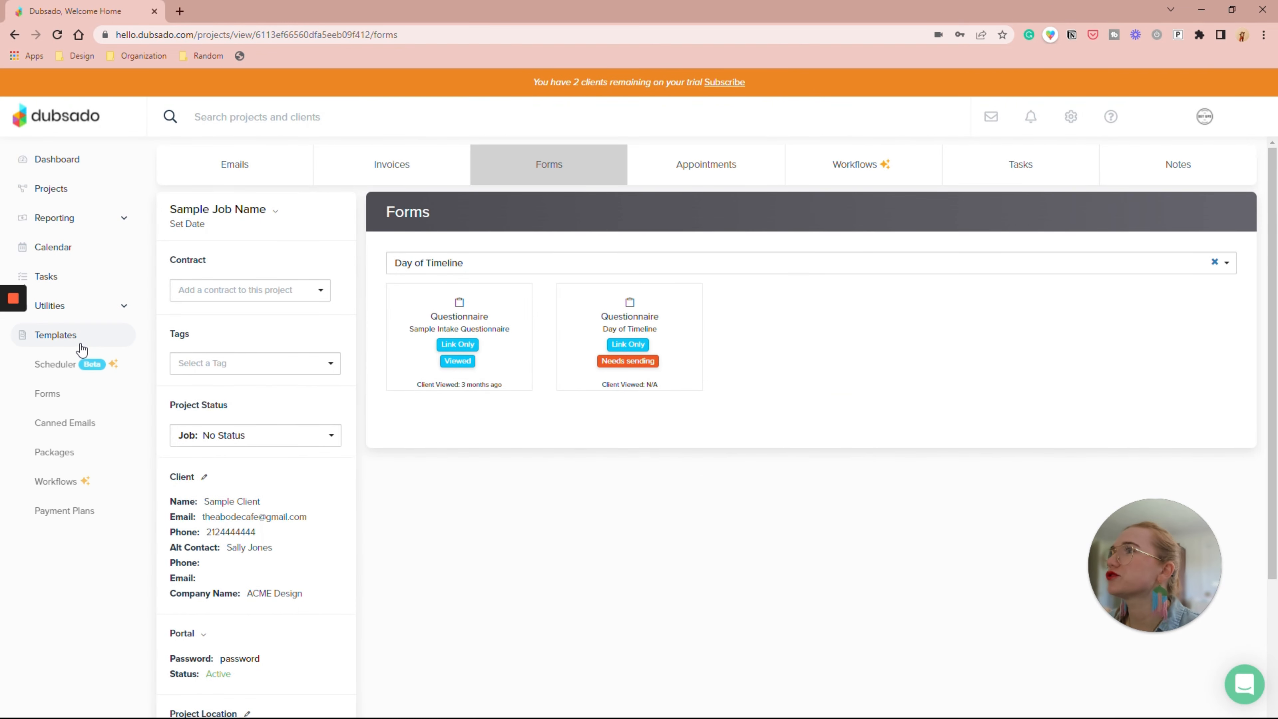
click(54, 402)
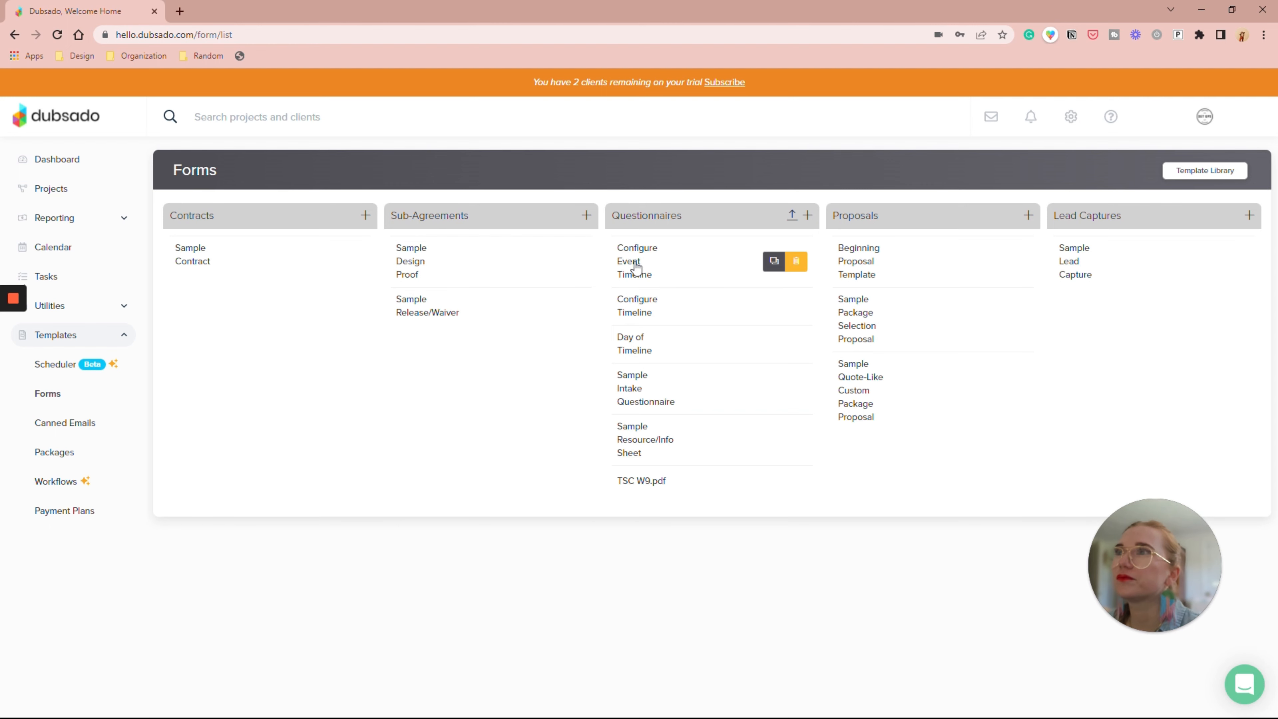
click(796, 306)
click(701, 475)
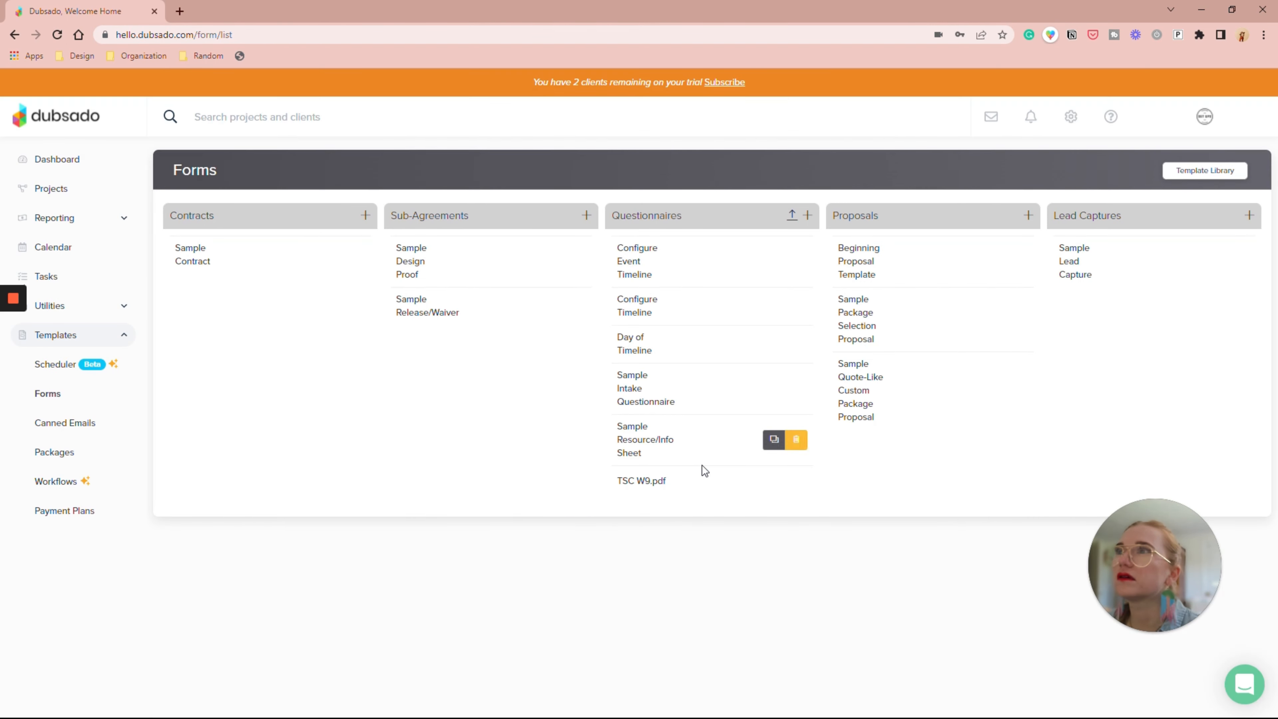
Step: Open the Configure Event Timeline template and insert a date select followed by two short answer fields between the banner and the time rows
click(633, 274)
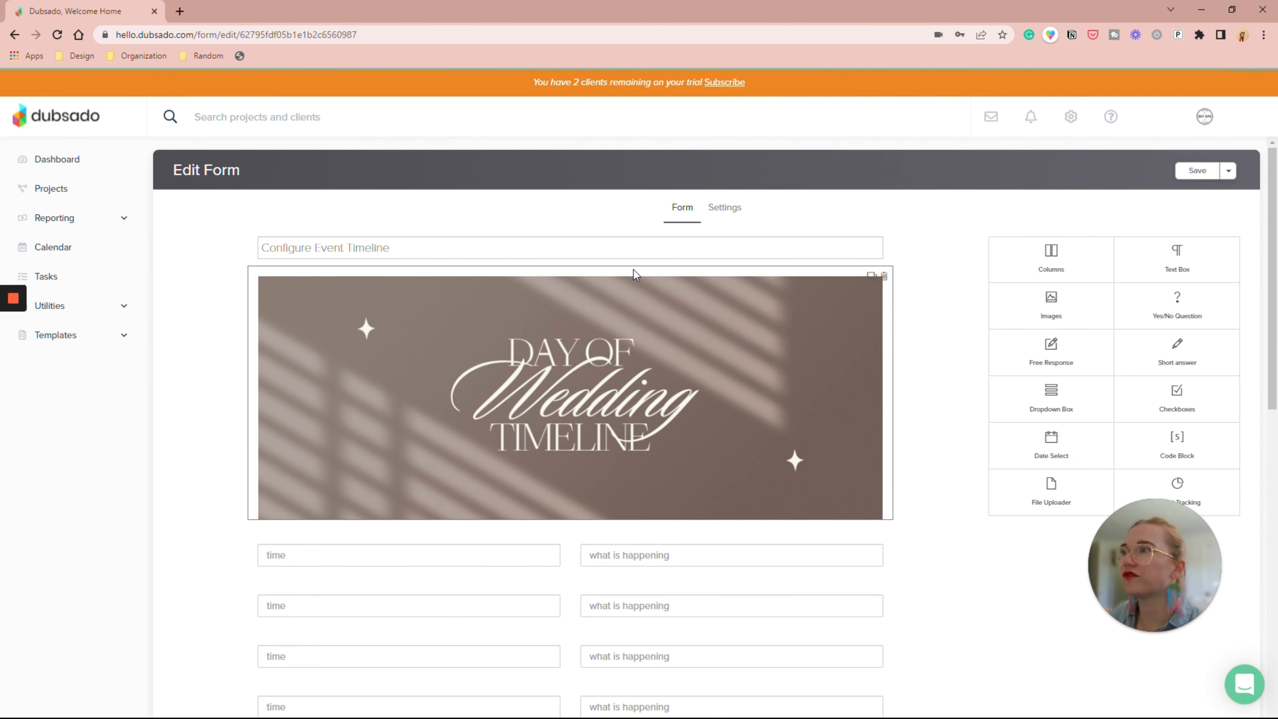
scroll(720, 265, down, 3)
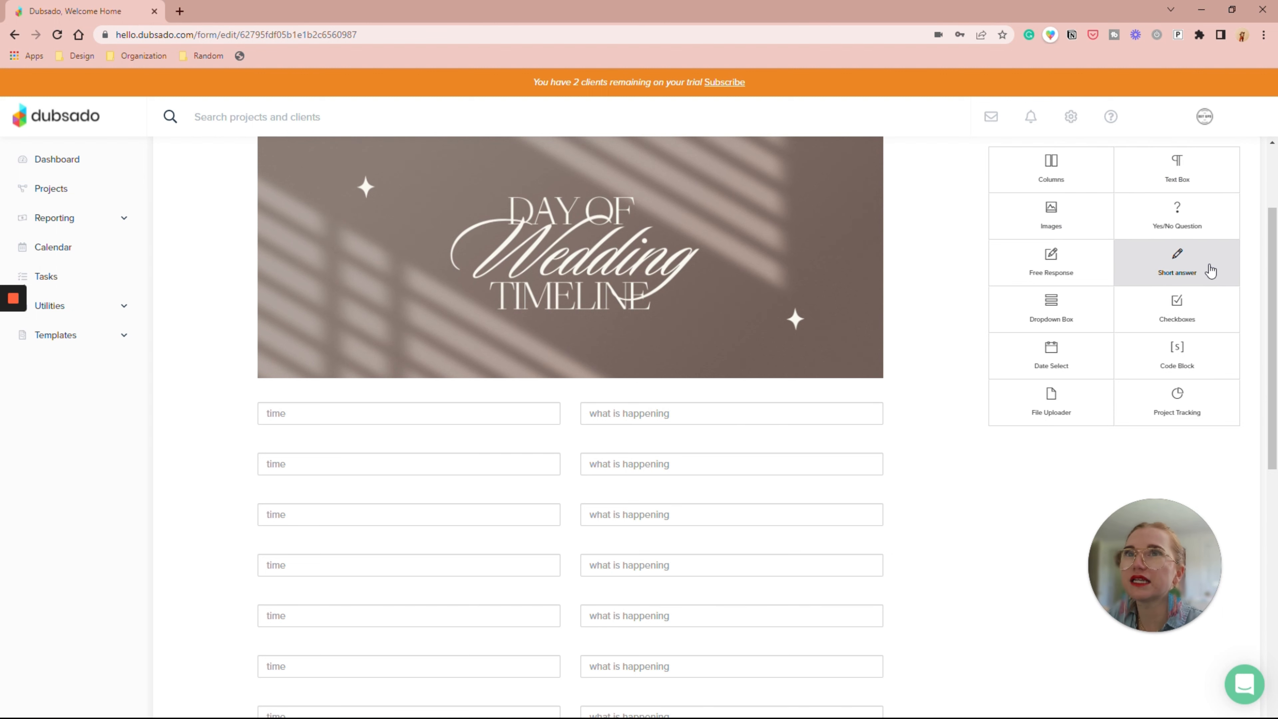
drag(1209, 270, 706, 388)
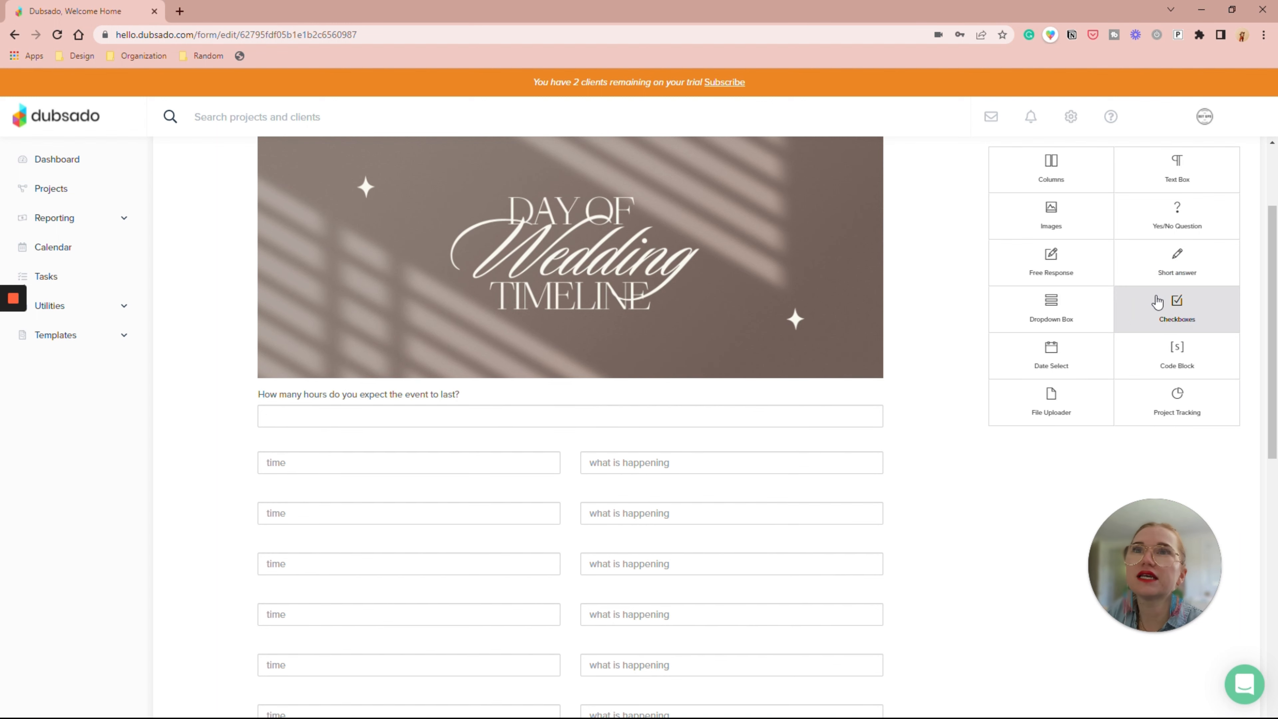
drag(1064, 366, 610, 390)
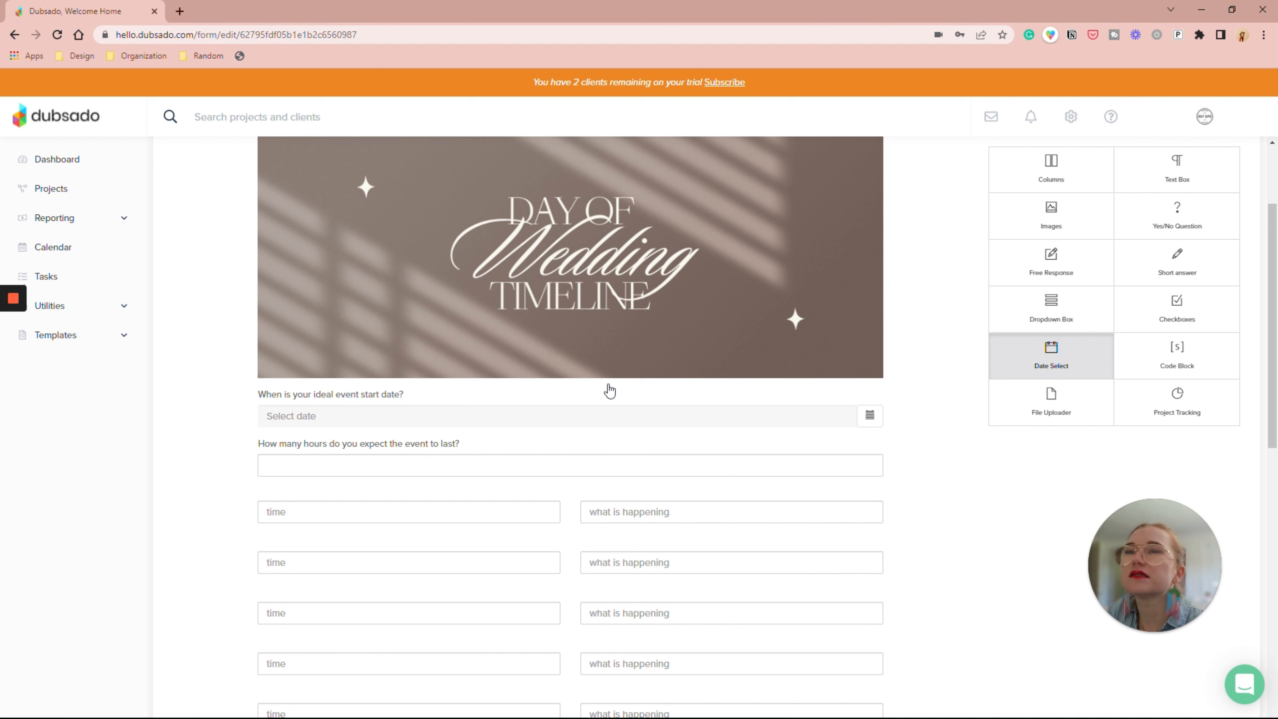
drag(1178, 257, 461, 454)
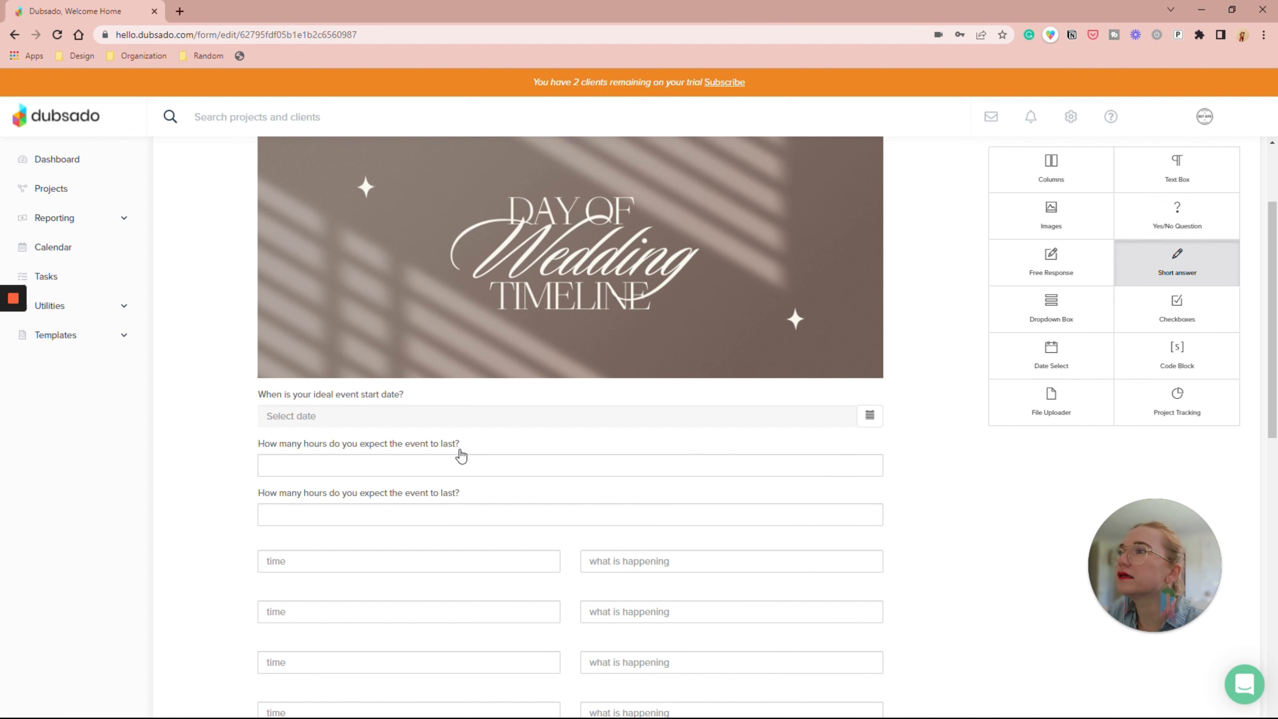
Step: Change the date field's question to "Wedding Date" and map it to Project Start Date
click(429, 403)
triple_click(788, 227)
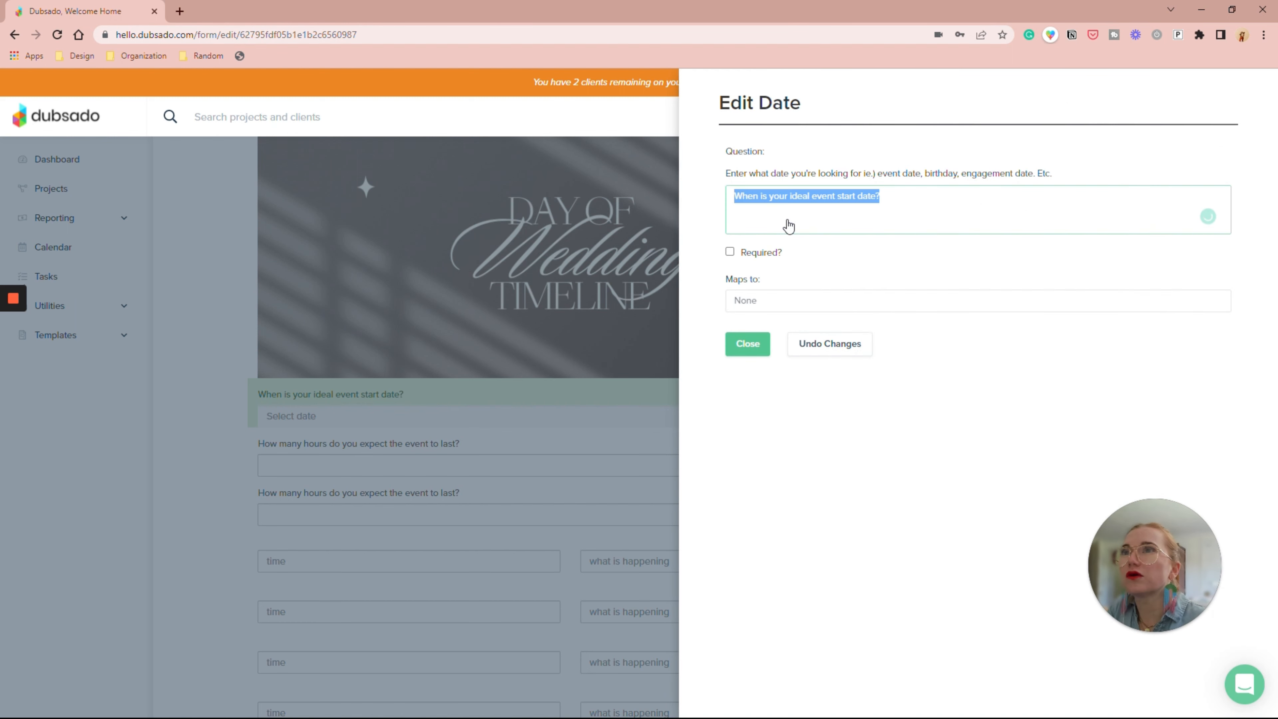
text(Wedding Date)
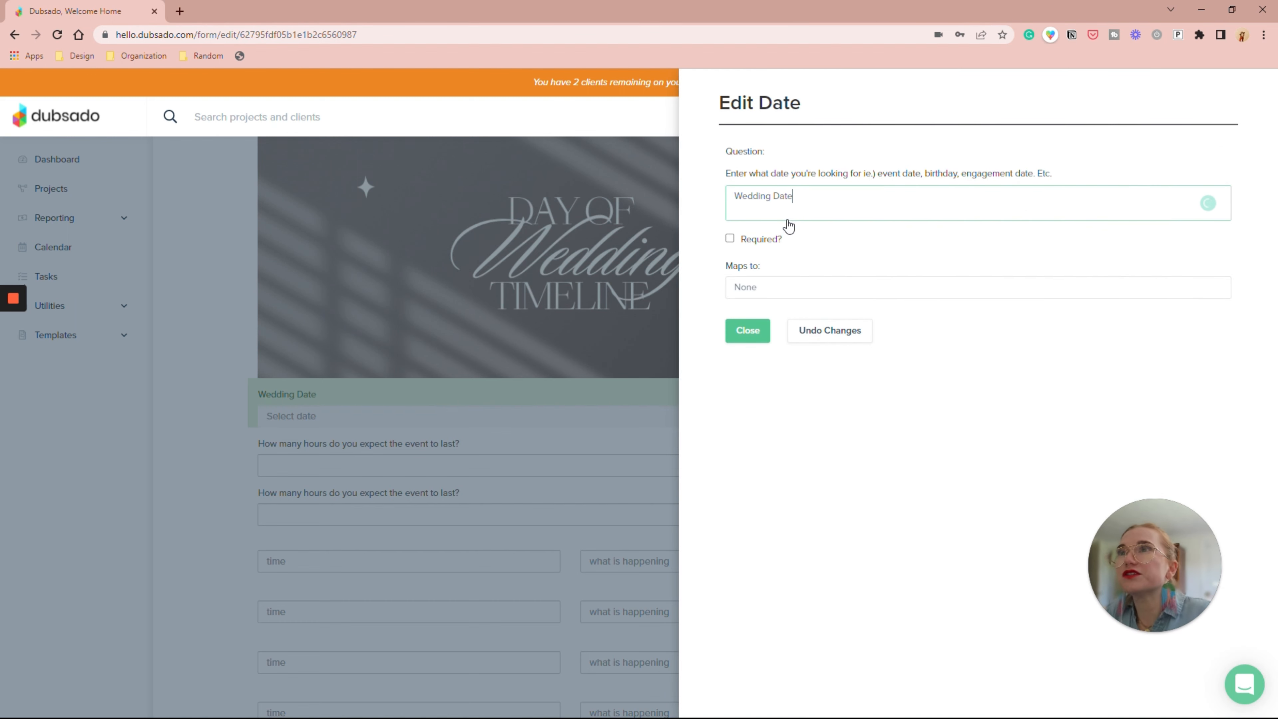
click(818, 285)
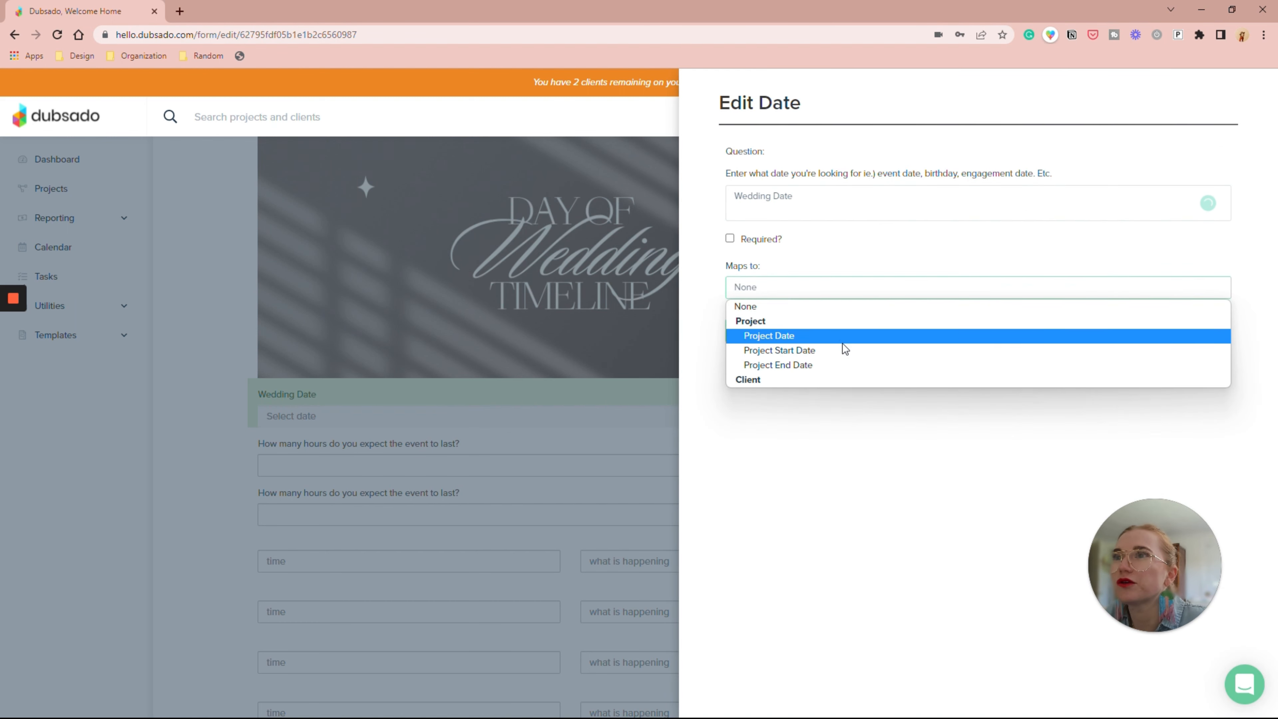
click(857, 350)
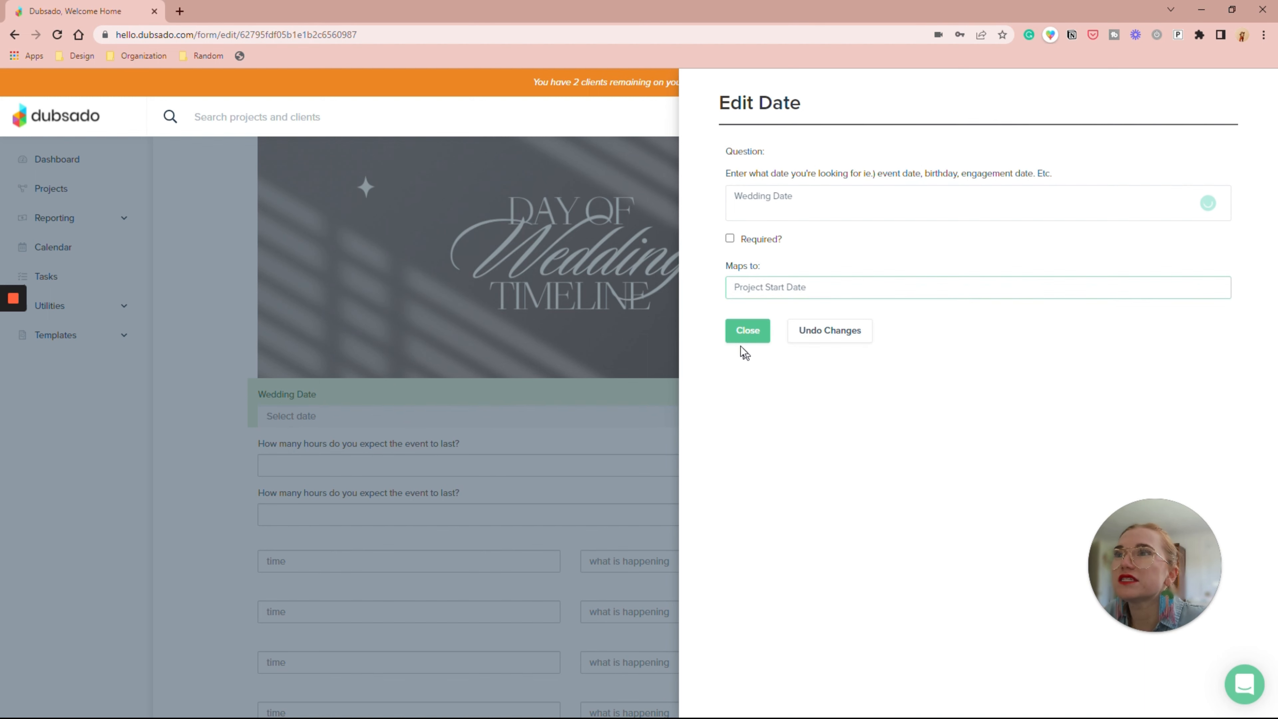
click(741, 335)
Step: Change the first short answer's question to "Venue" and map it to Project Location Name
click(415, 447)
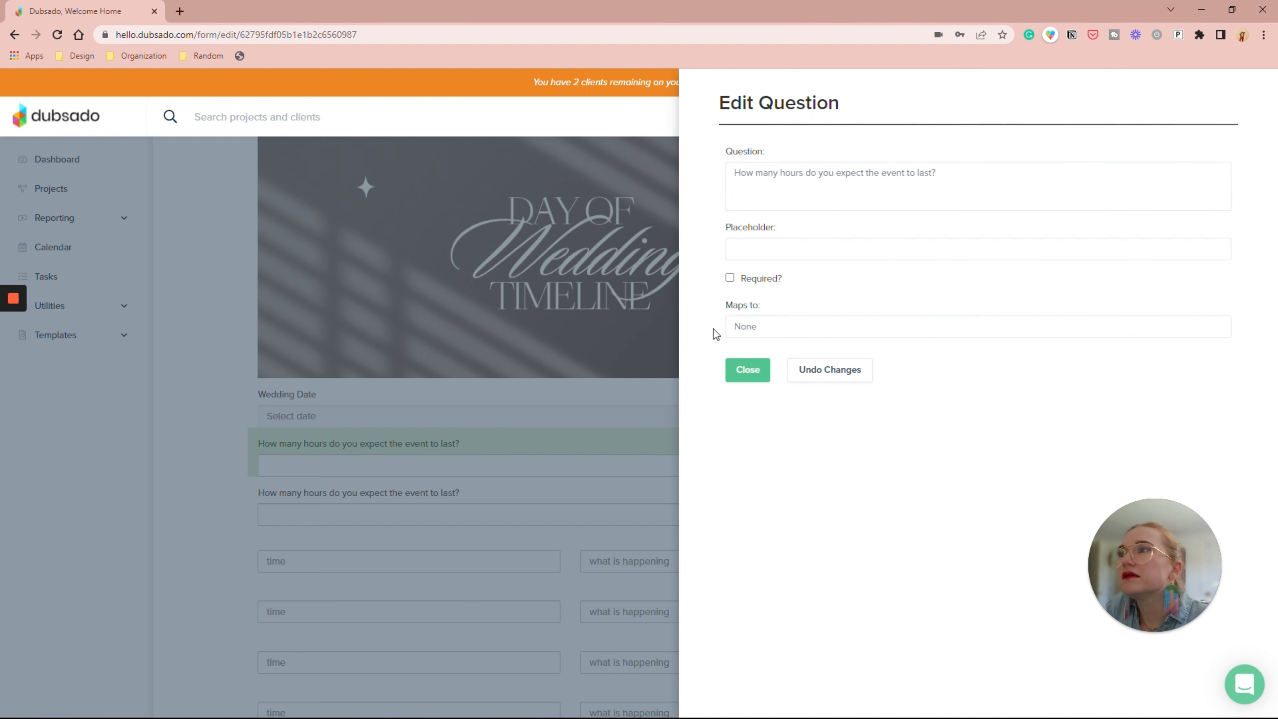
triple_click(816, 203)
text(Venue)
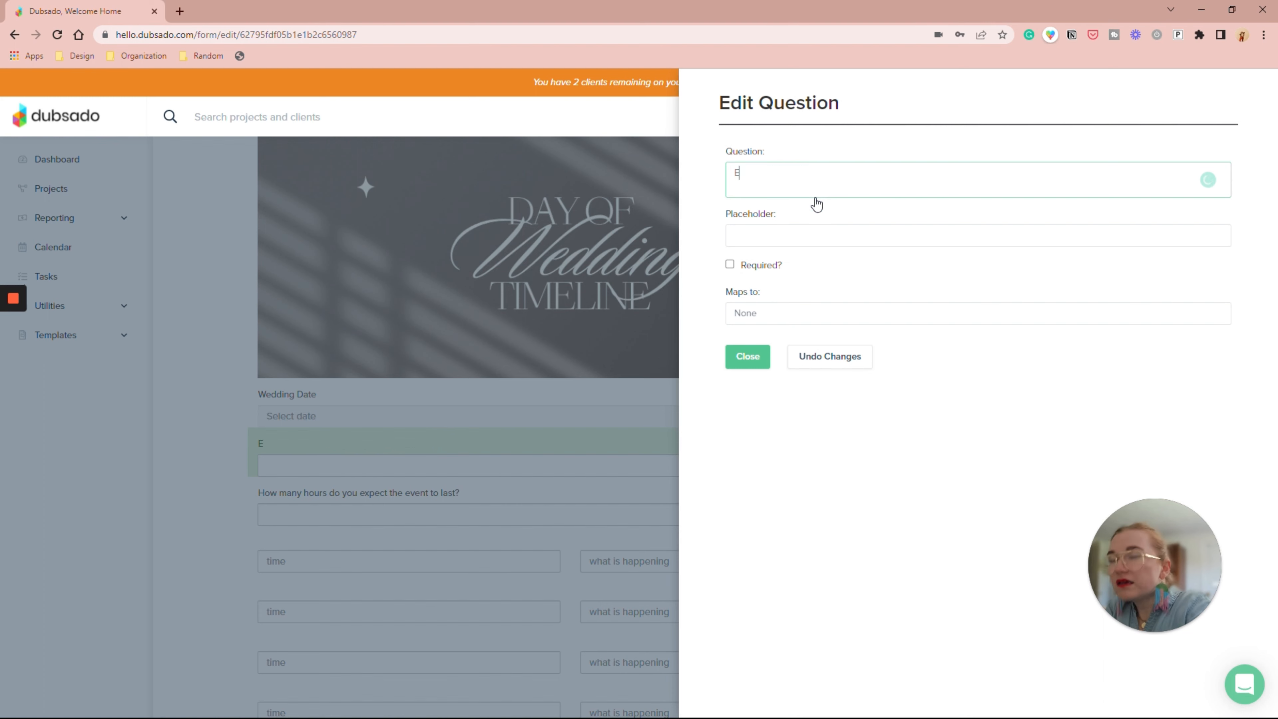
click(801, 309)
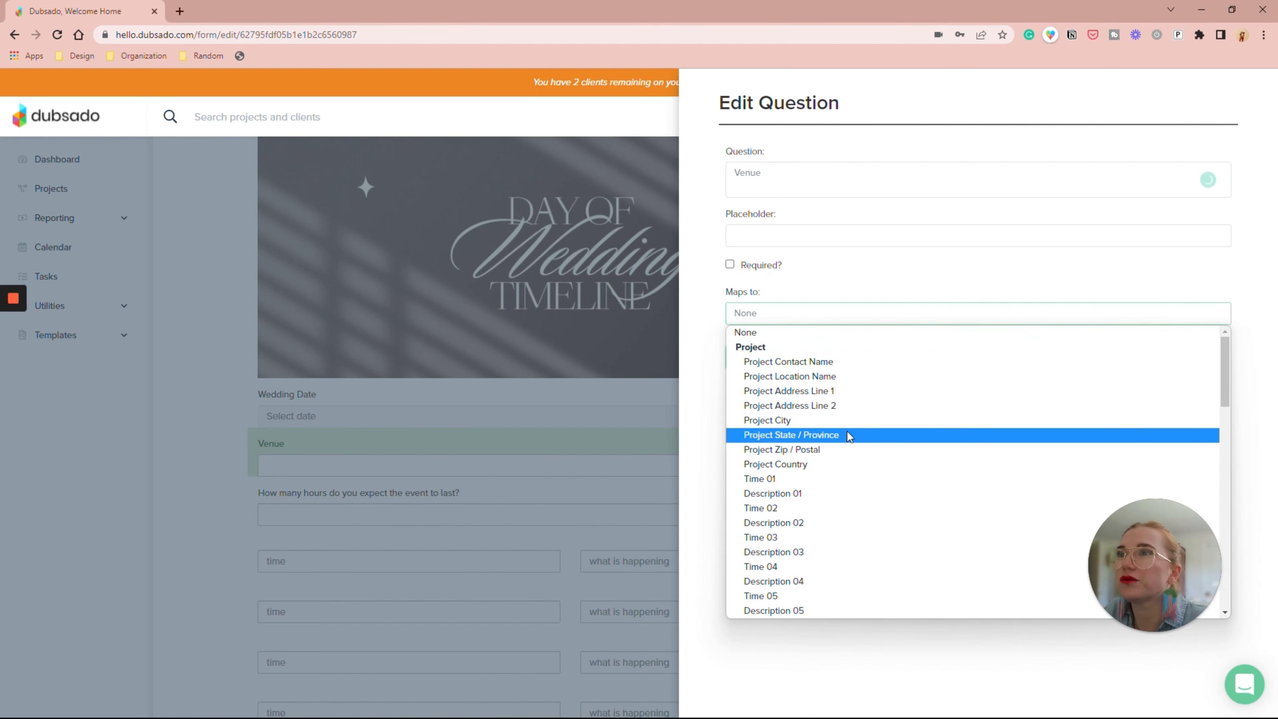
click(837, 376)
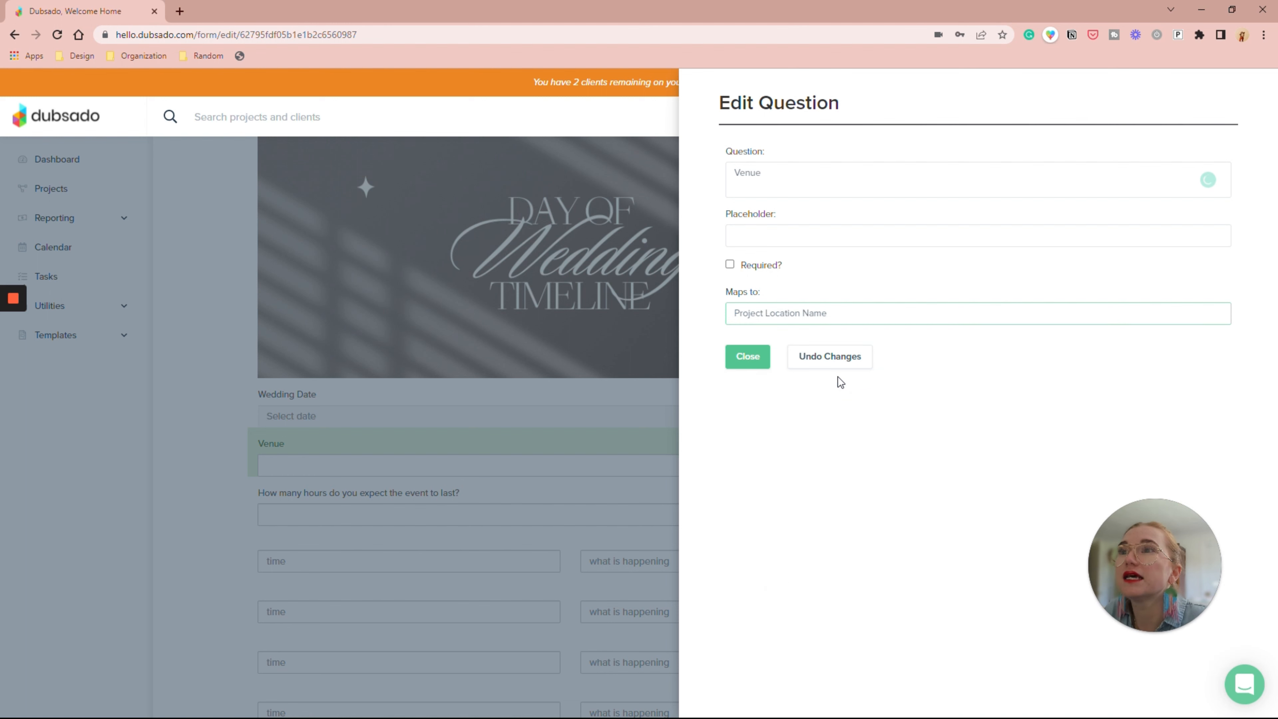
click(754, 364)
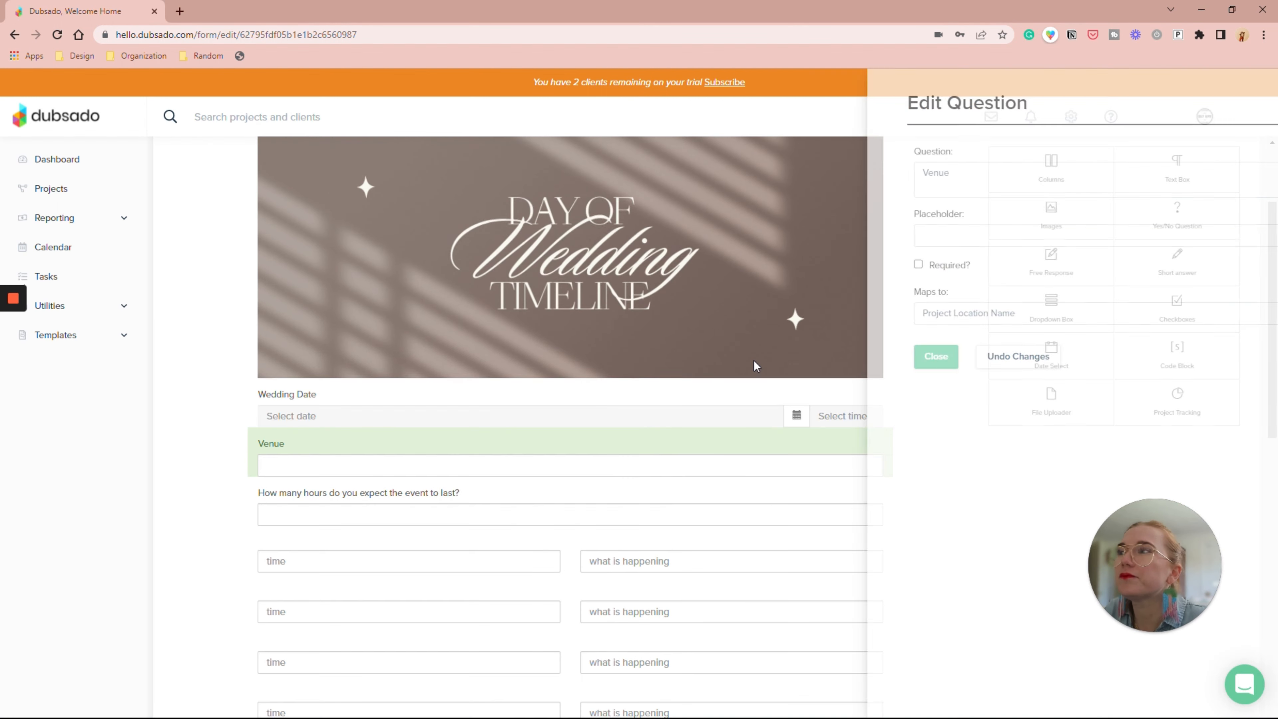
Step: Change the second short answer's question to "Venue Address" and map it to Project Address Line 1
click(601, 488)
triple_click(838, 186)
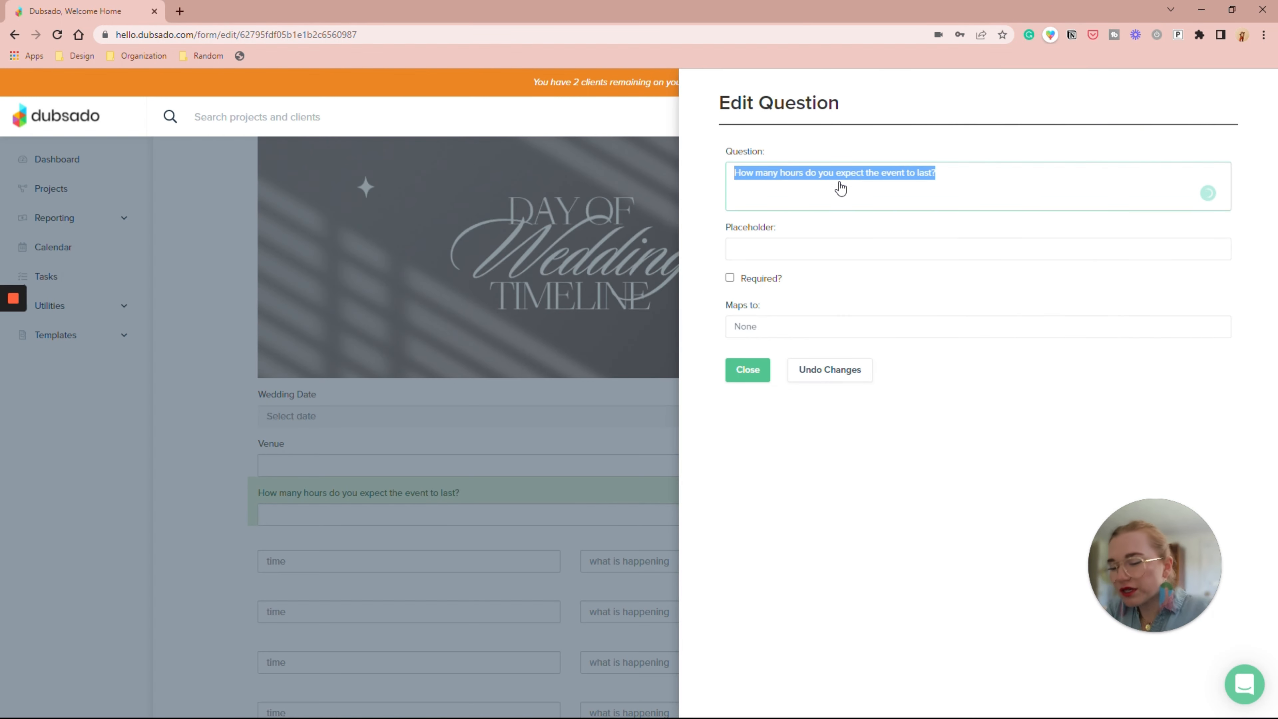
text(Venue Address)
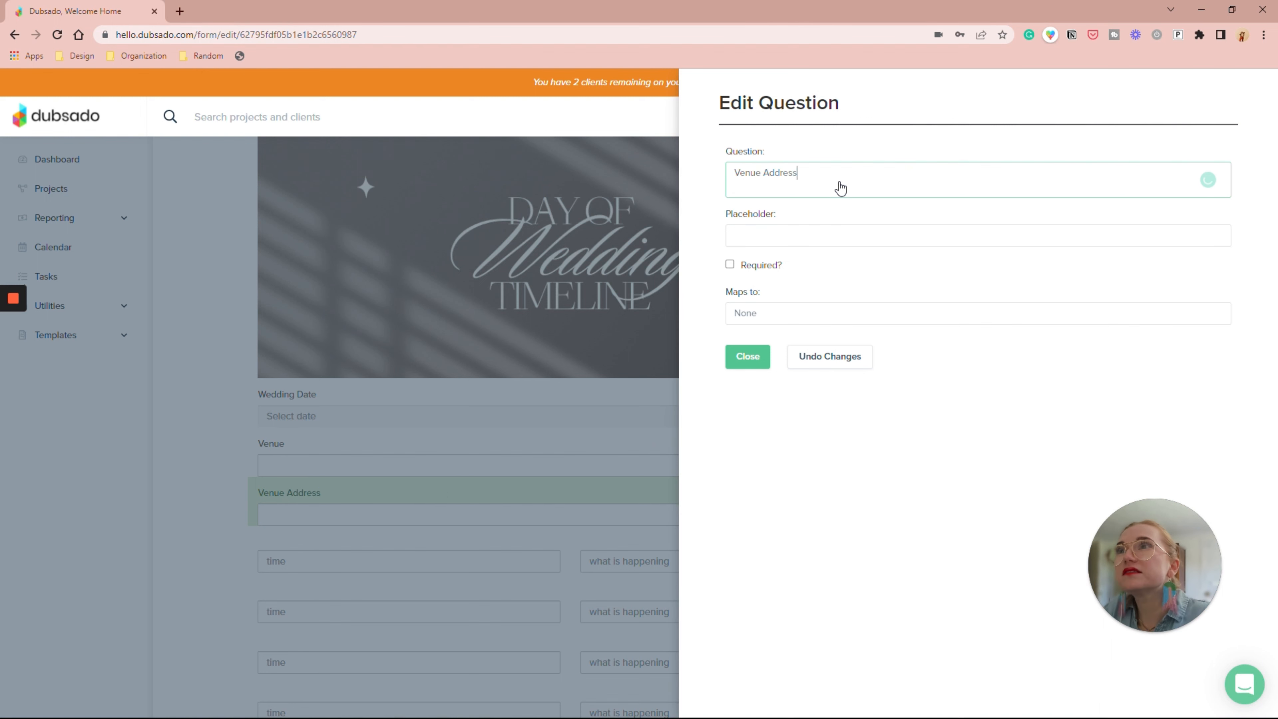
click(821, 311)
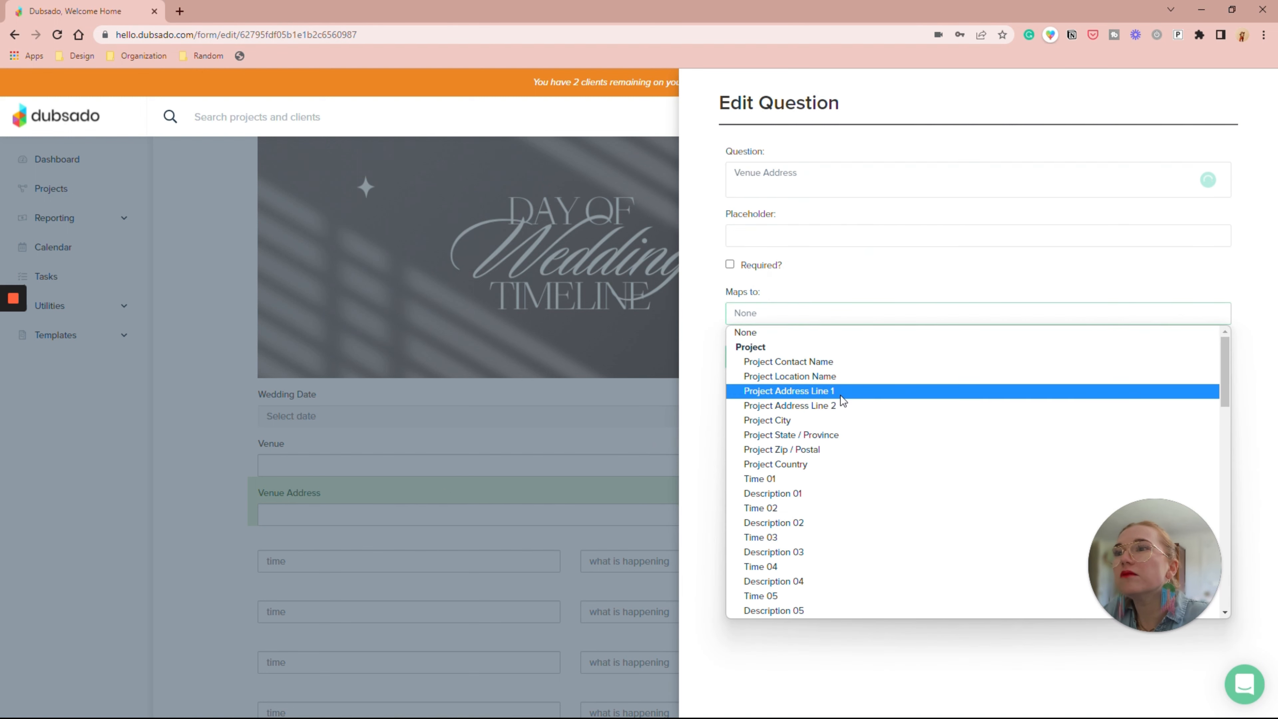
scroll(840, 395, up, 1)
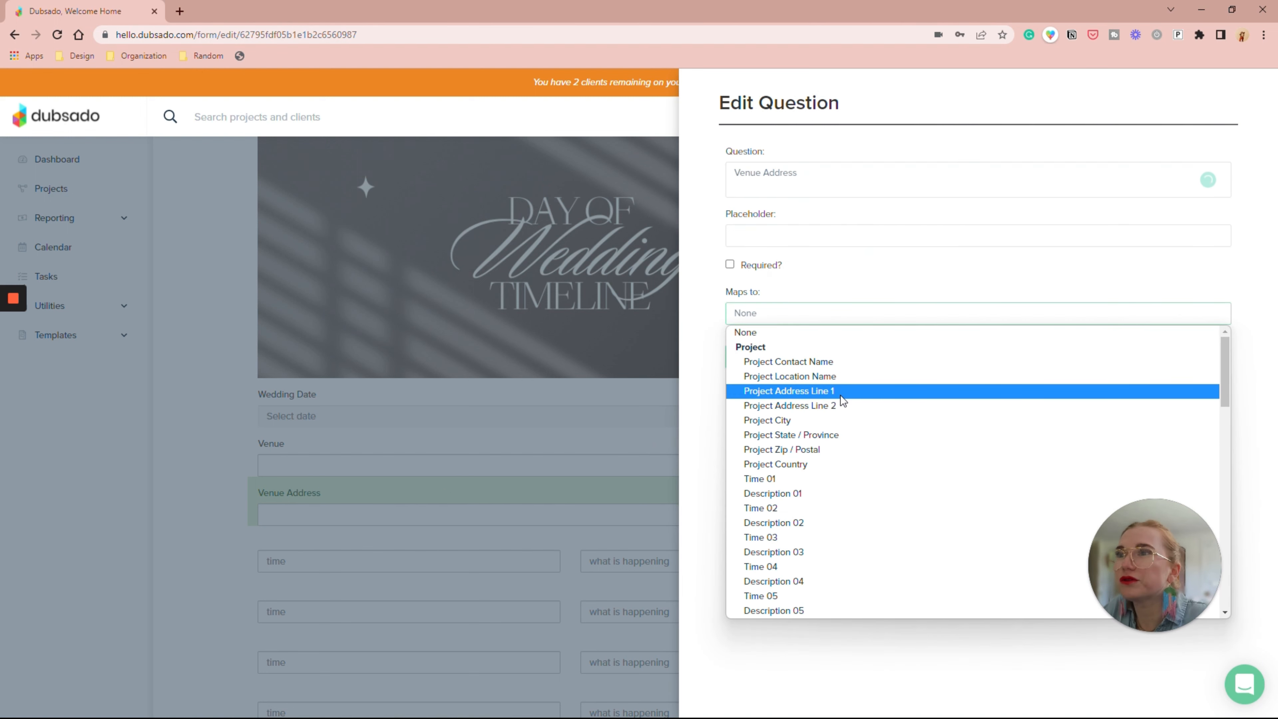
click(822, 392)
click(756, 359)
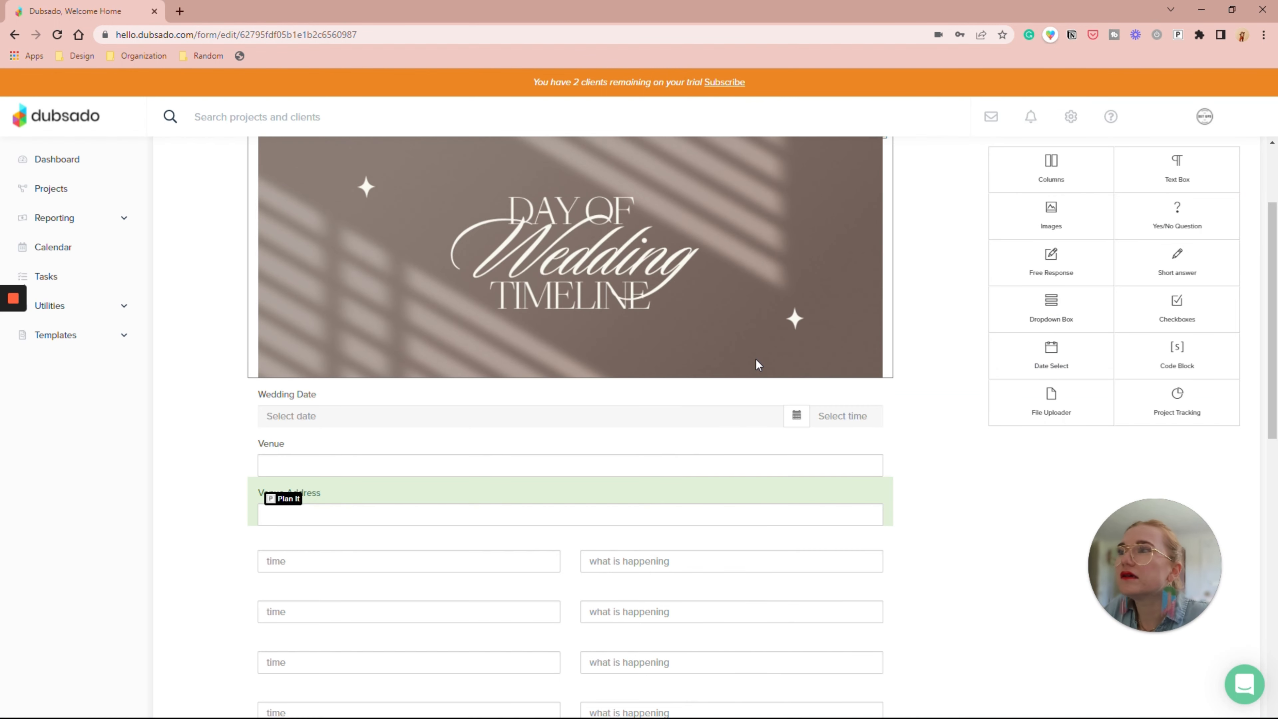
Step: Add a short answer field below Venue Address, with the question "Venue City" mapped to Project City
drag(1172, 262, 443, 536)
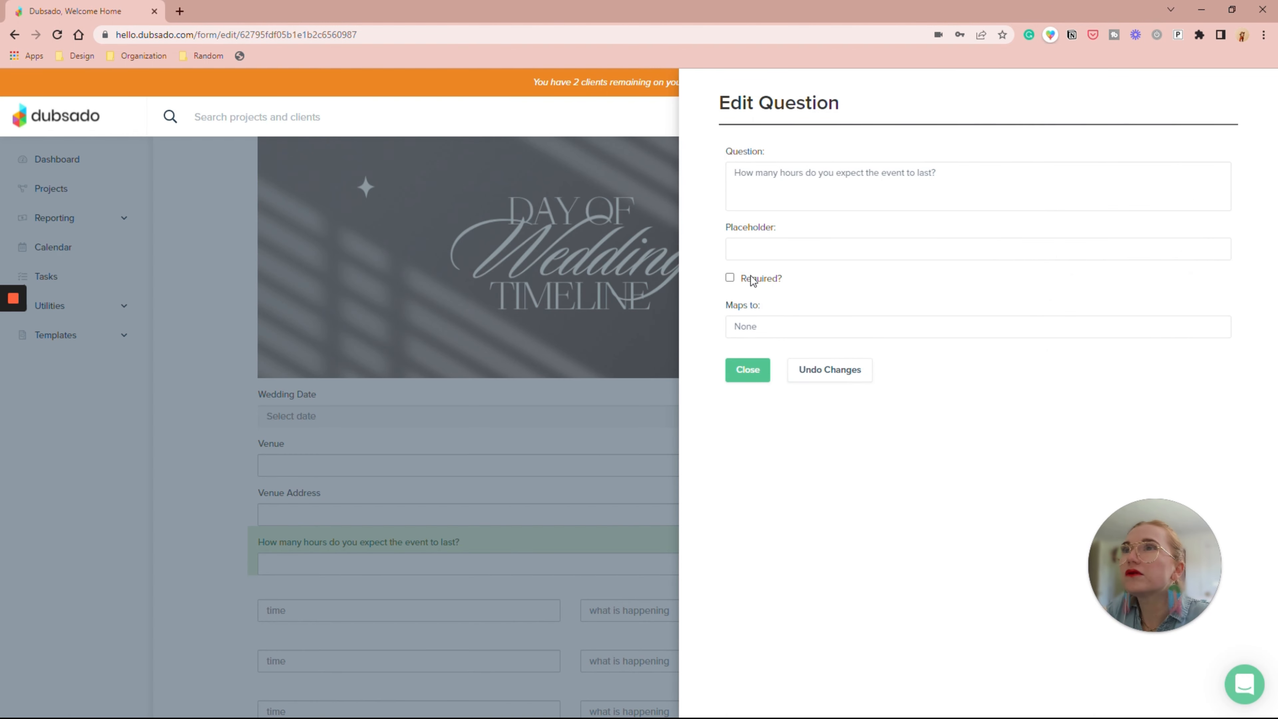
triple_click(789, 172)
text(Venue City)
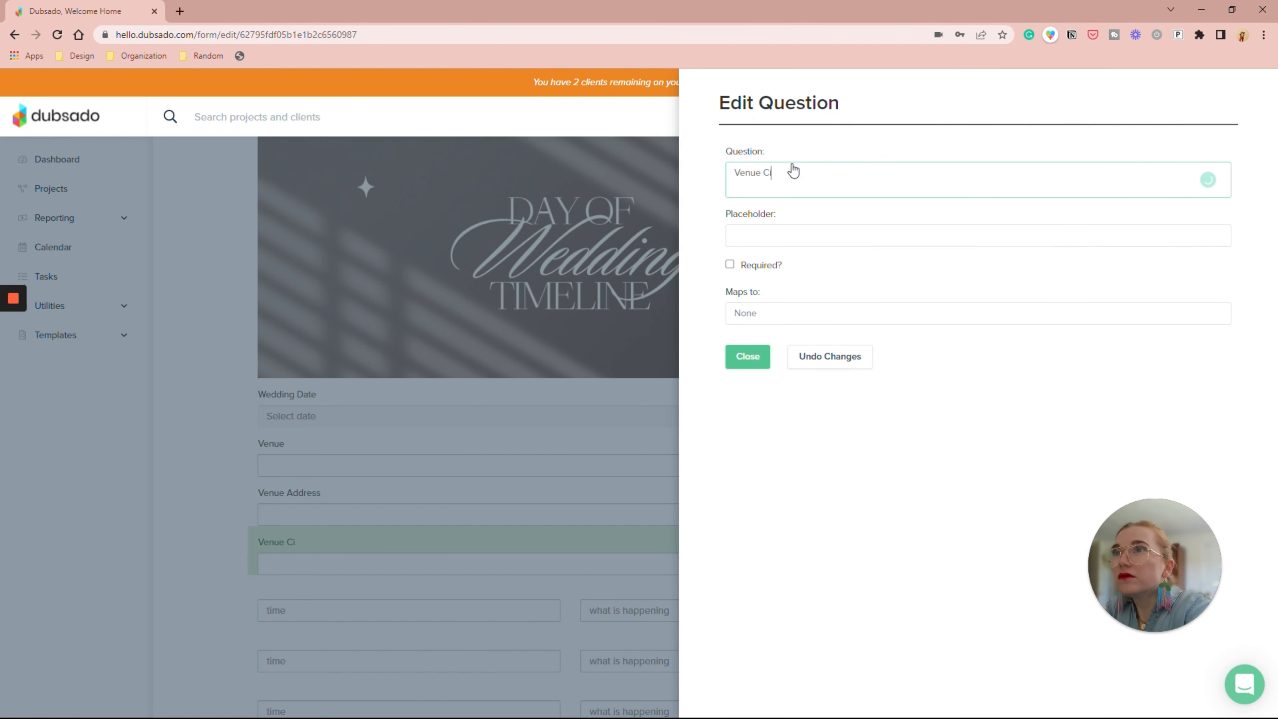
click(770, 321)
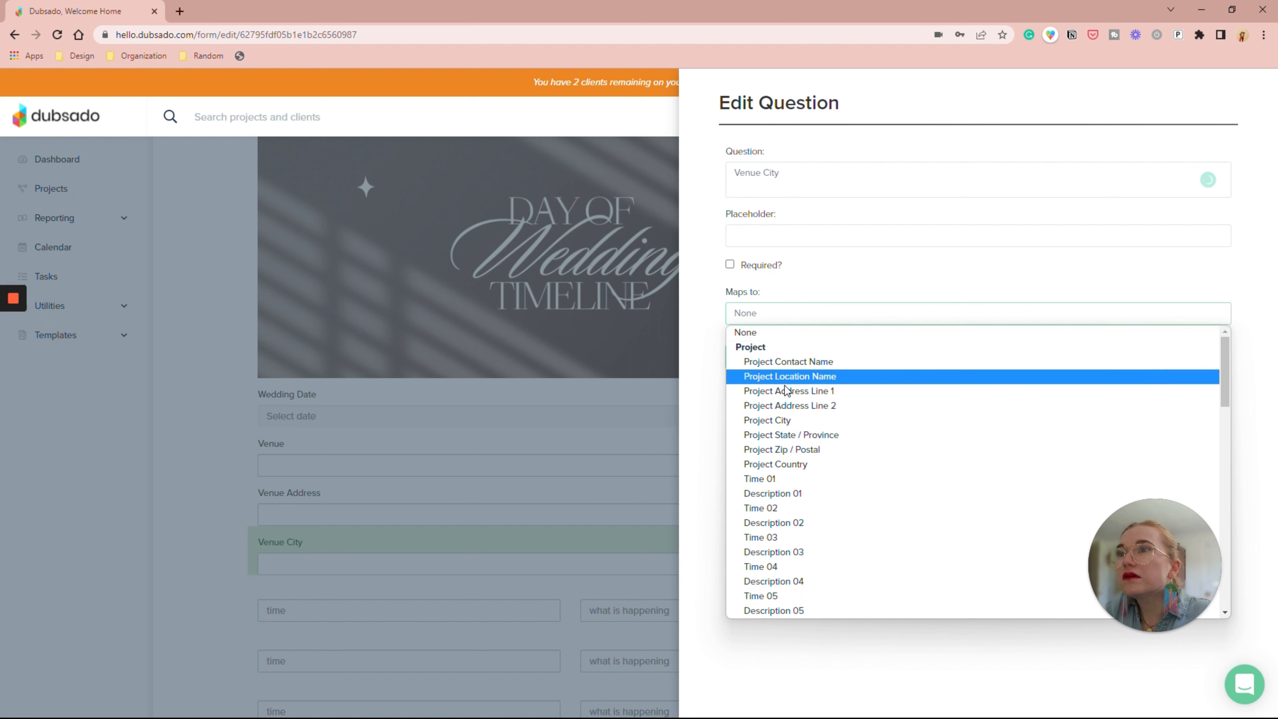
click(810, 420)
click(750, 358)
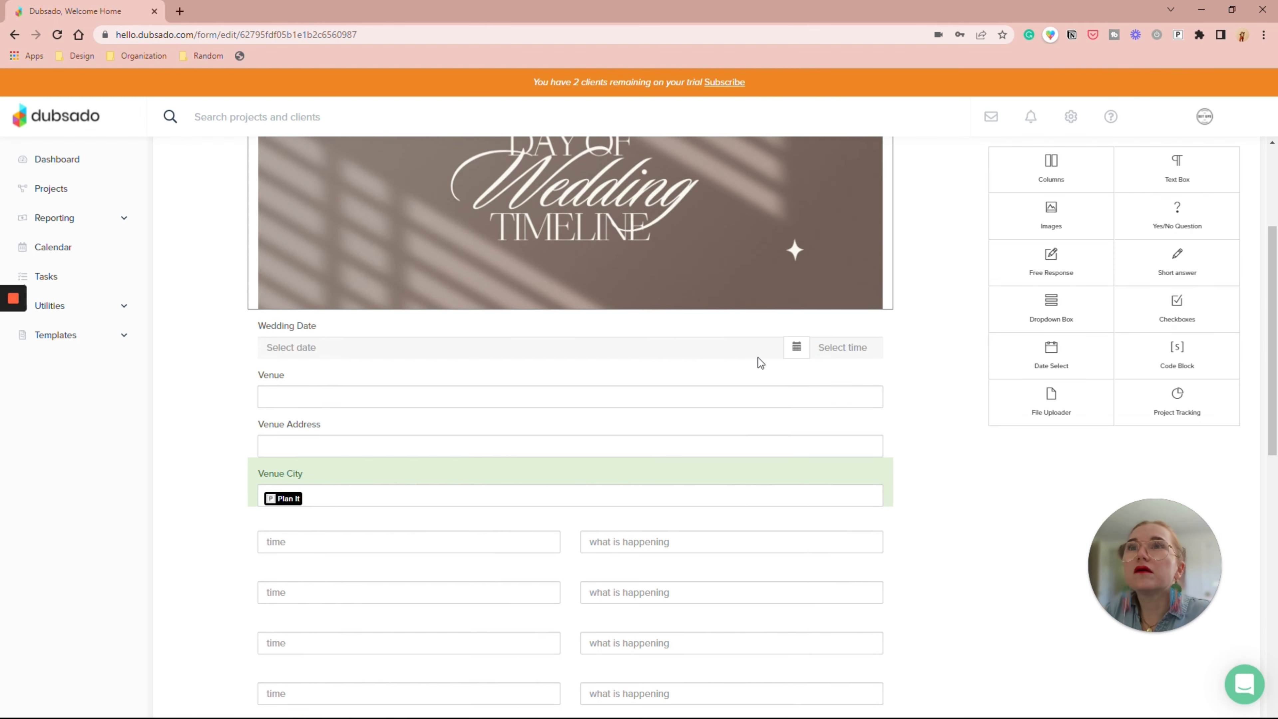
Step: Add two short answers below Venue City and set the first one's question to "Venue State", mapped to Project State / Province
drag(1175, 262, 445, 521)
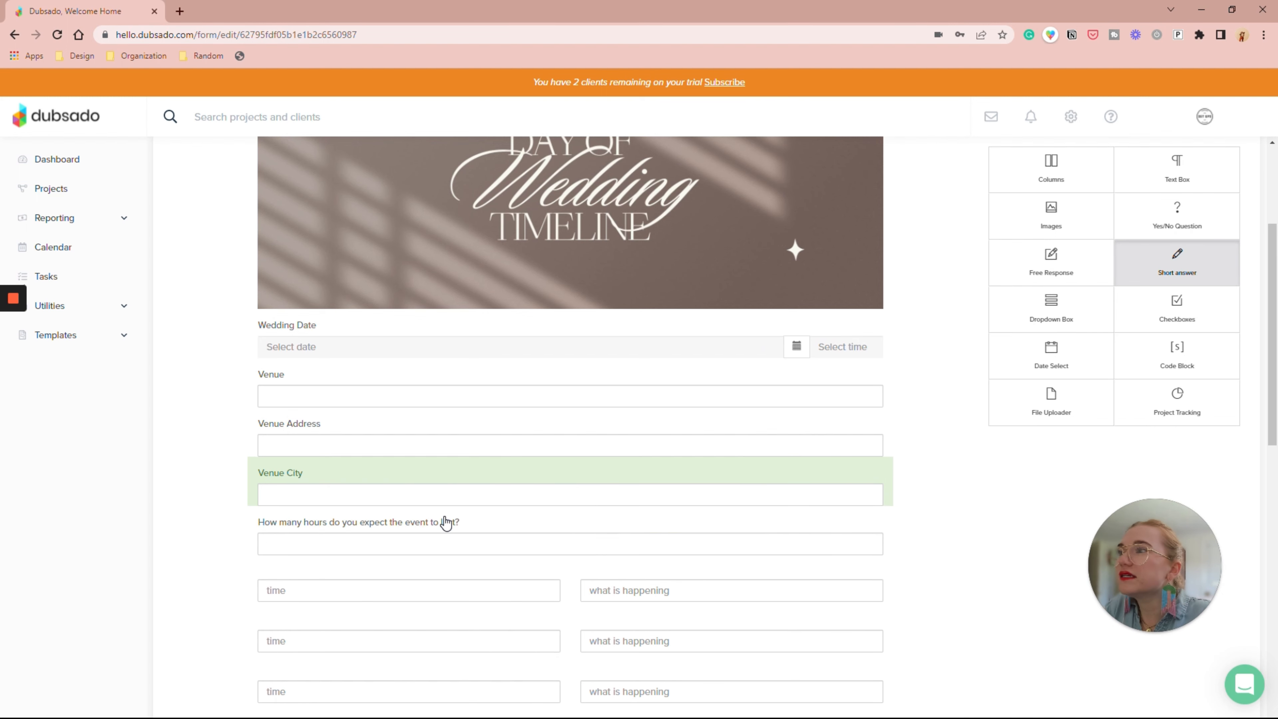
drag(1173, 264, 409, 556)
click(387, 518)
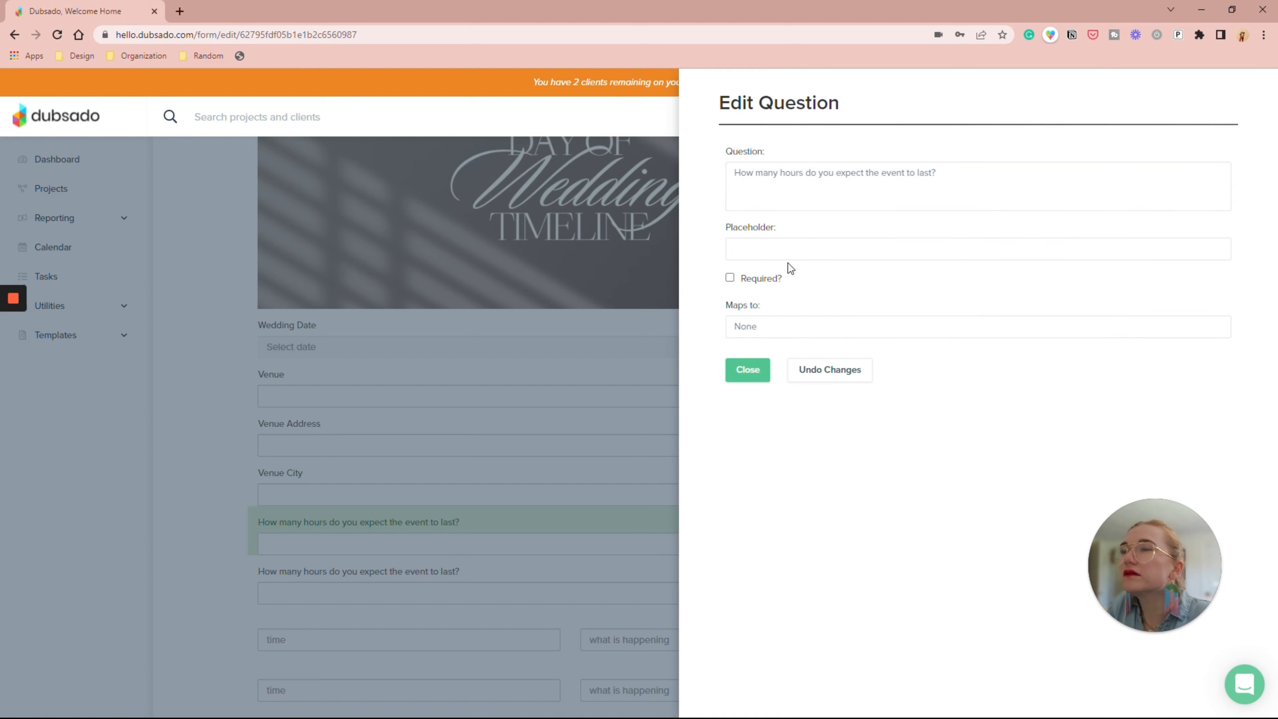
triple_click(800, 200)
text(Venue State)
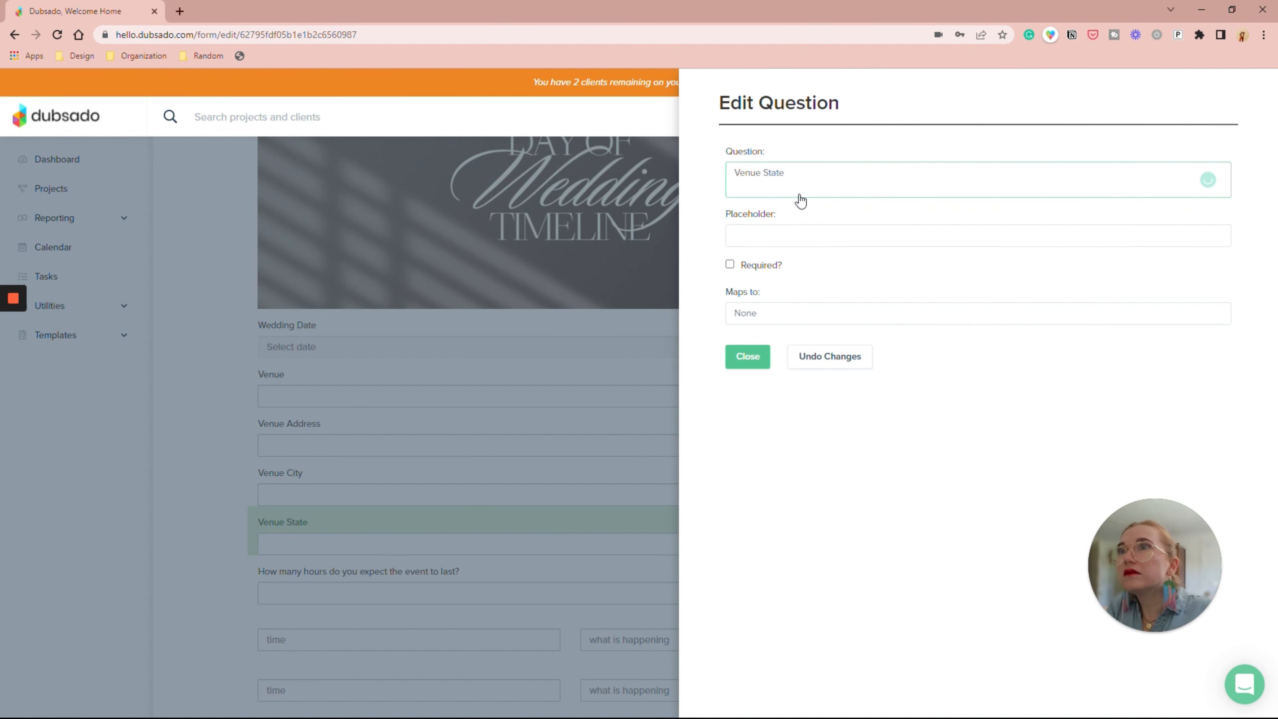
click(799, 313)
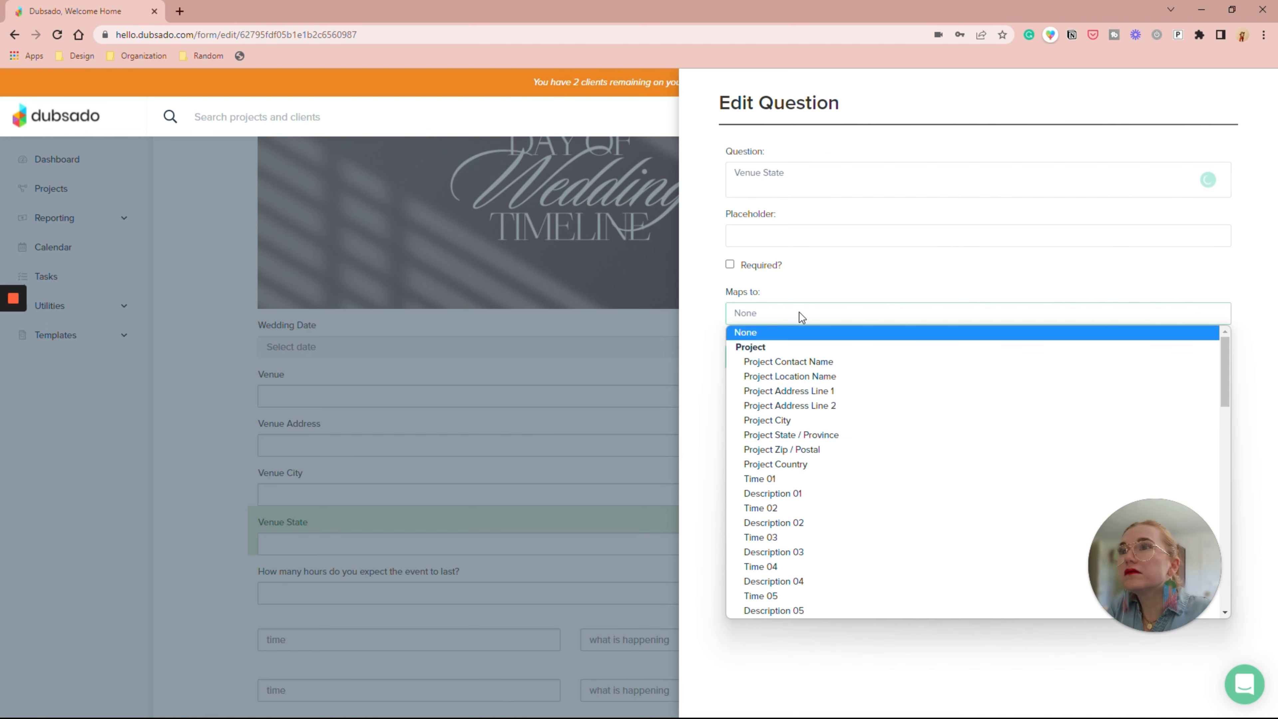
click(865, 431)
click(747, 360)
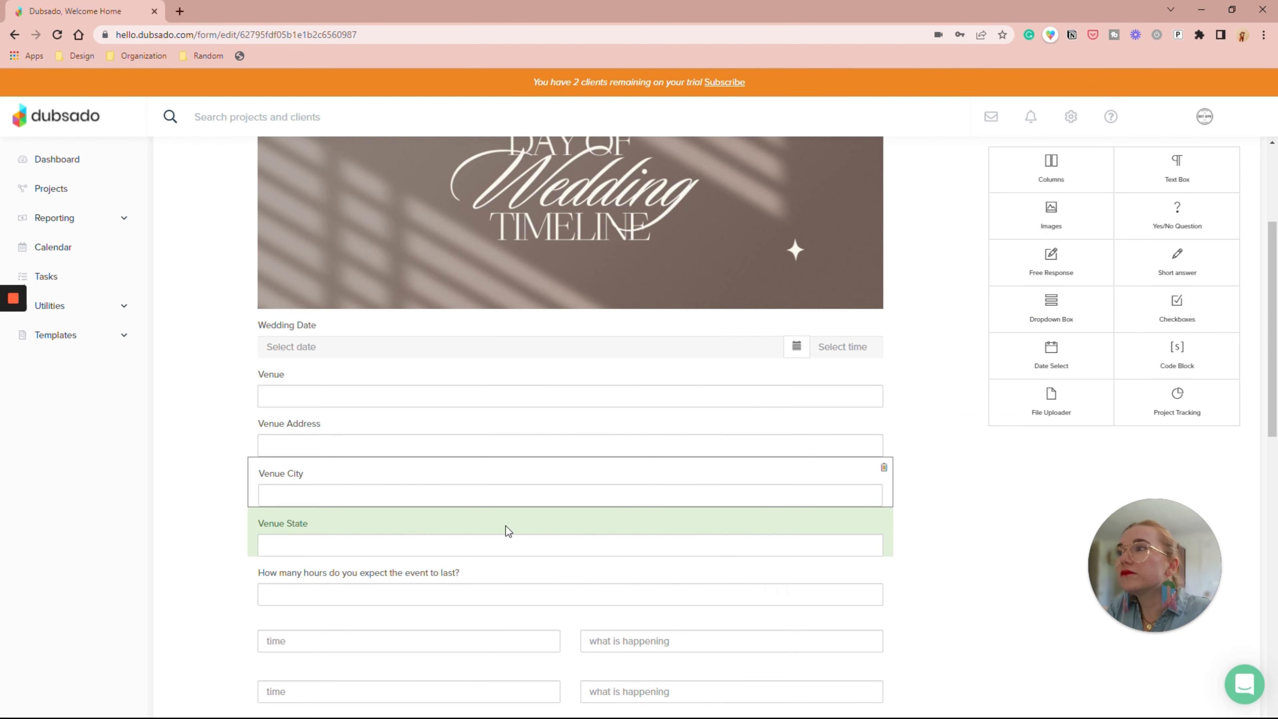
Step: Change the remaining new short answer's question to "Venue Zip" and map it to Project Zip / Postal
click(396, 577)
triple_click(833, 195)
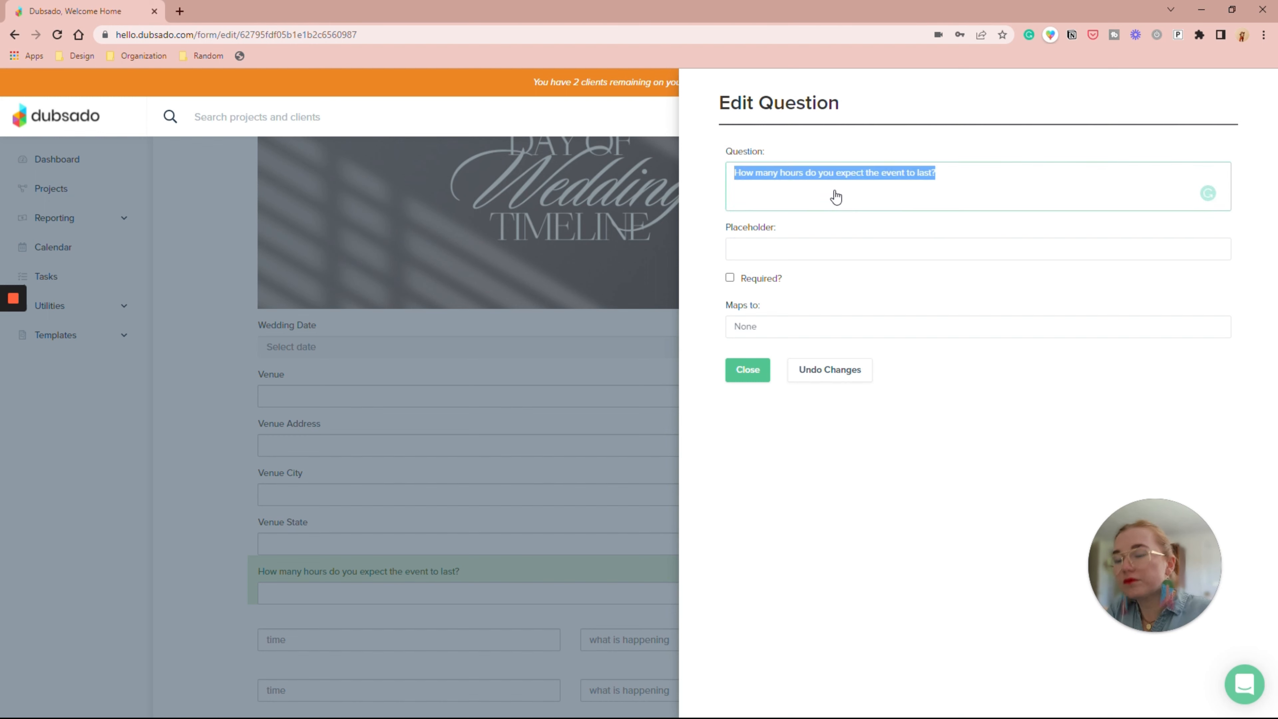
text(Venue Zip)
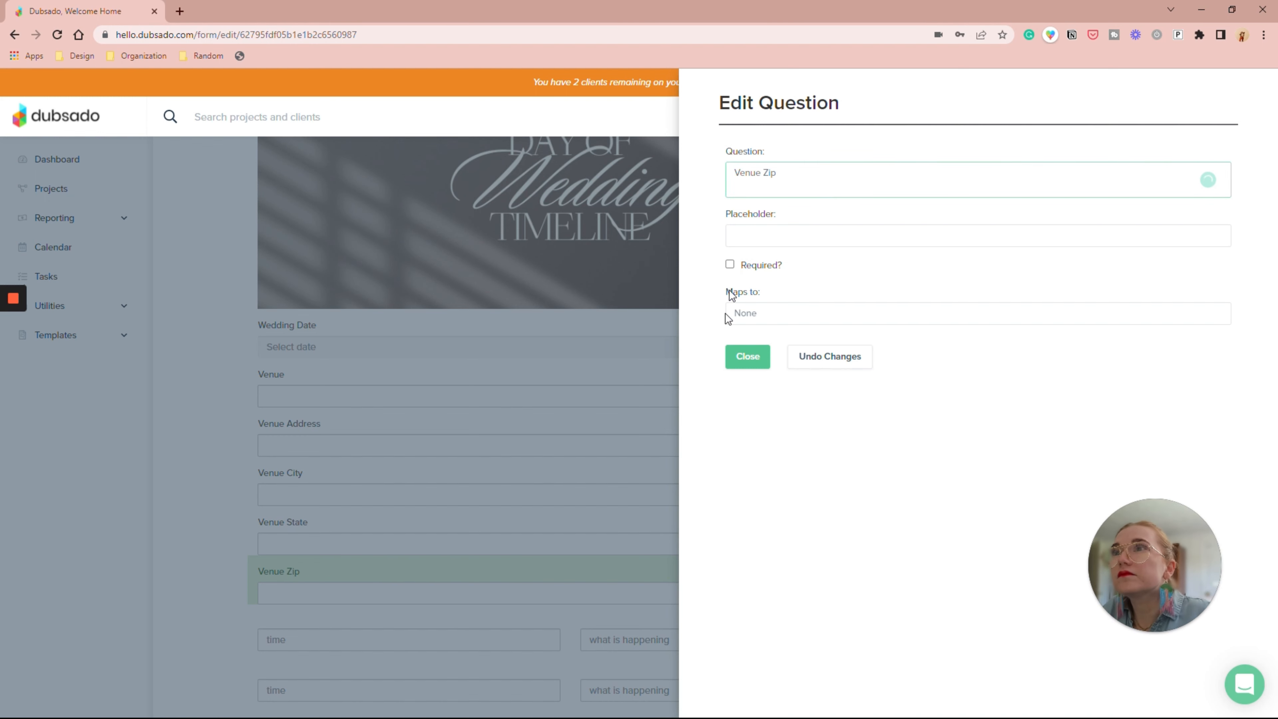
click(757, 313)
click(858, 447)
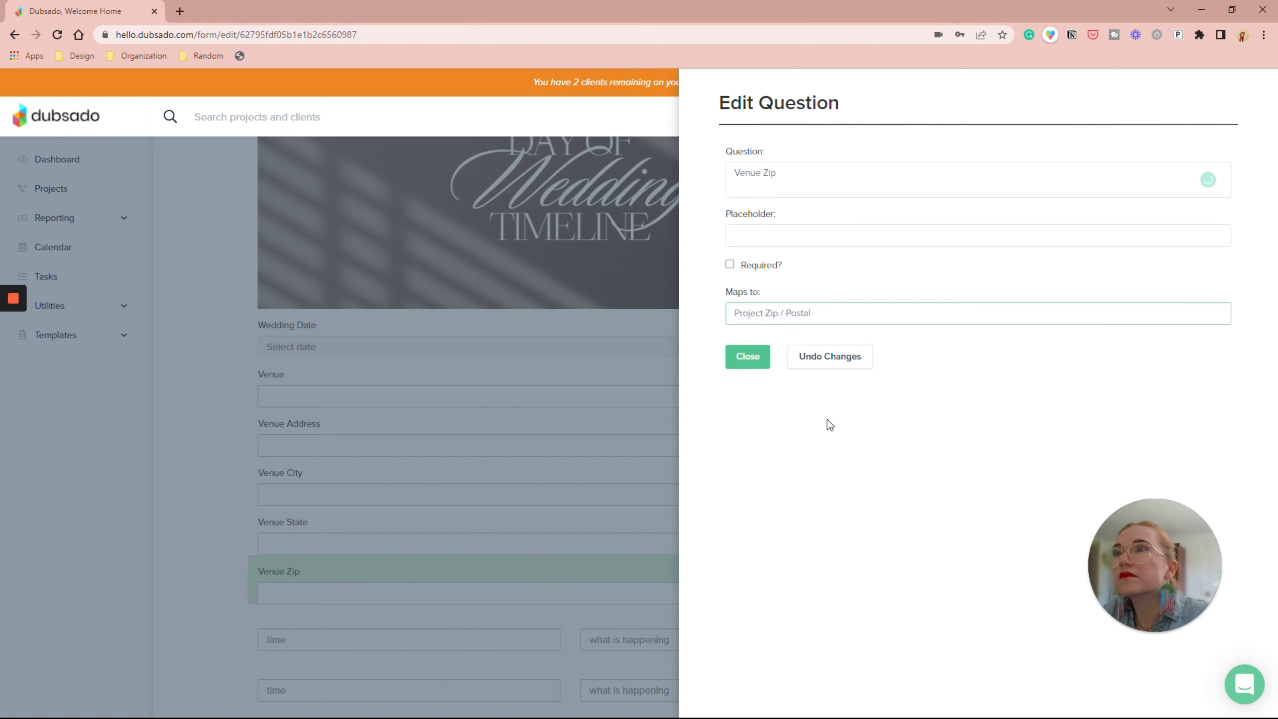
click(754, 360)
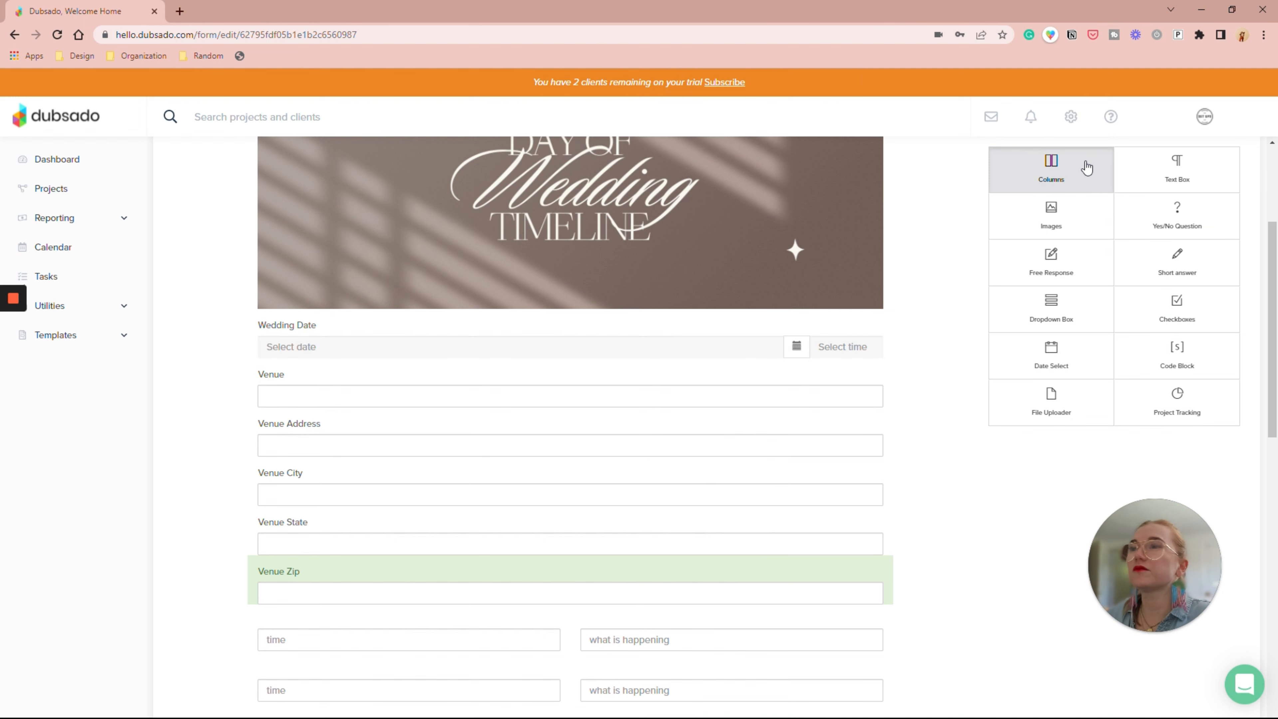
Step: Insert a two-column container between Venue and Venue Address and hide its title
drag(1087, 167, 622, 431)
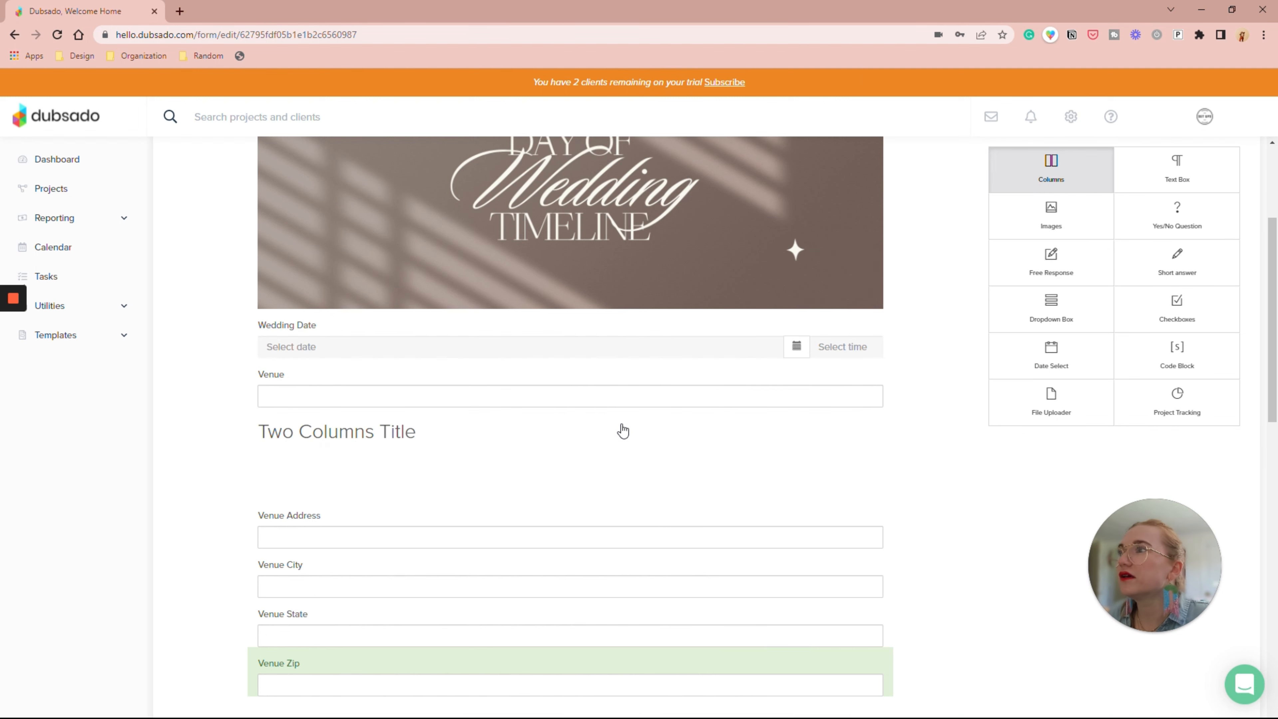
click(577, 454)
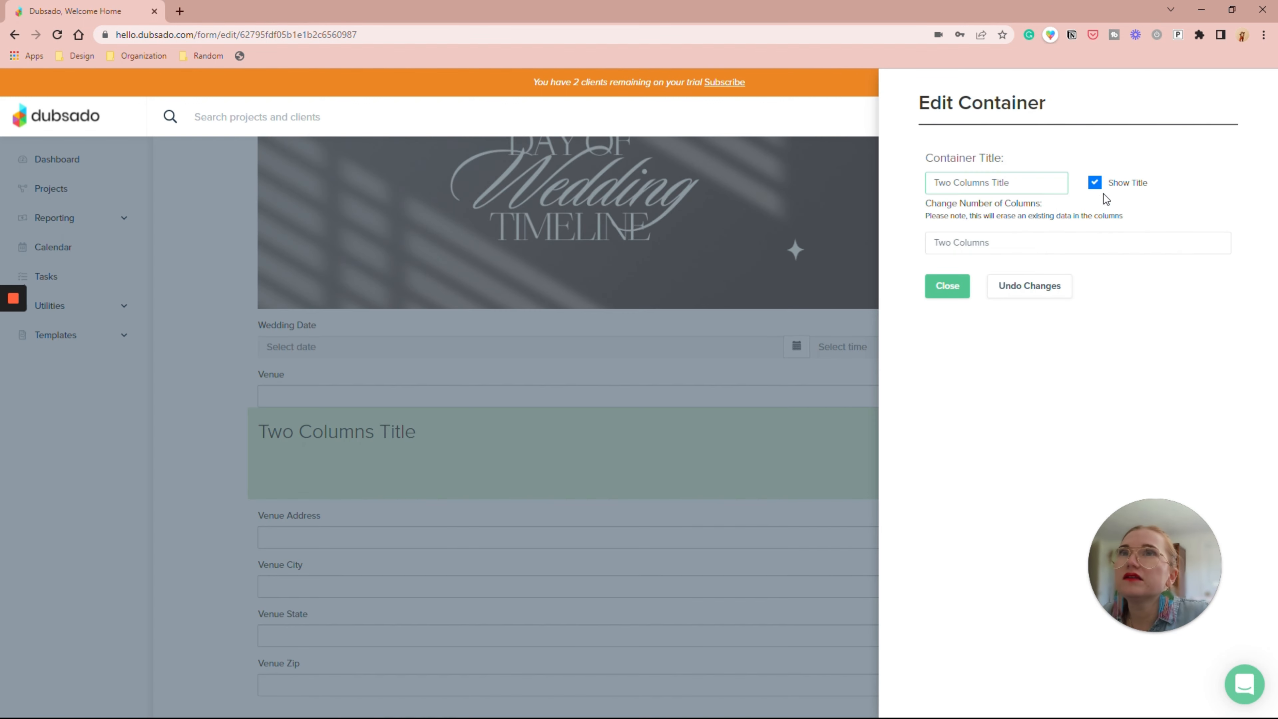
click(1100, 182)
click(959, 288)
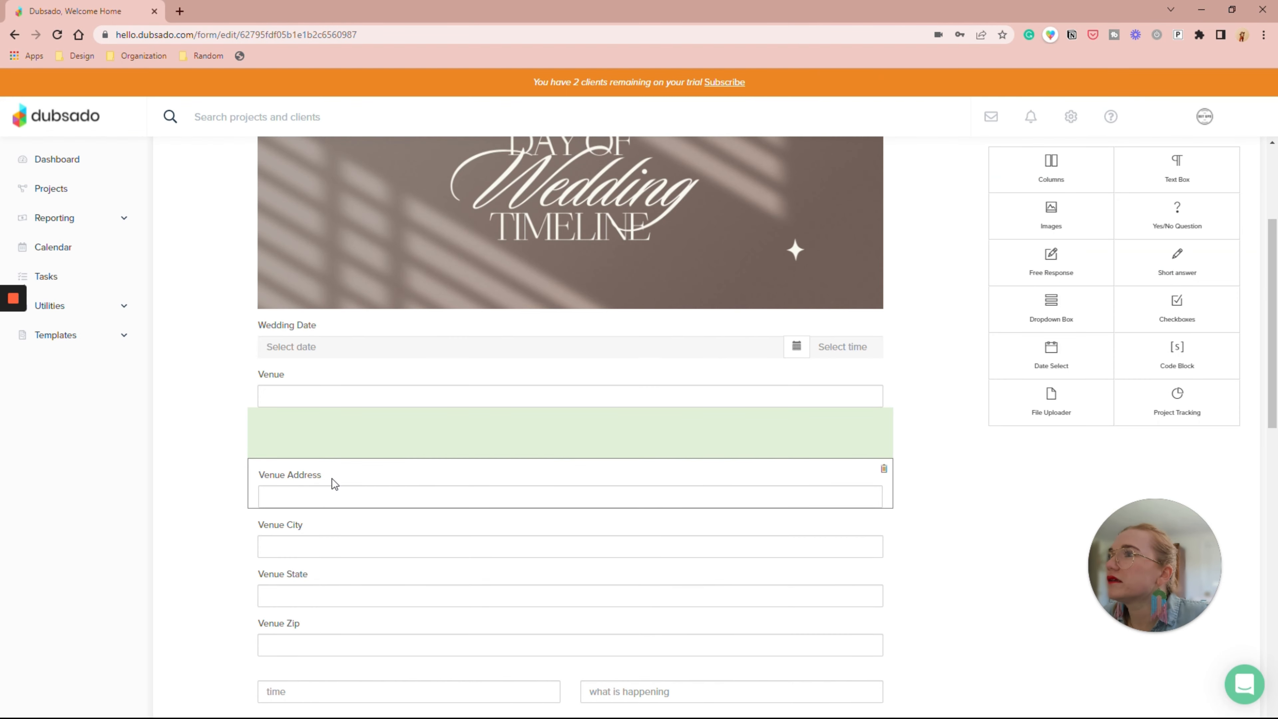
Step: Move Venue Address and Venue City into the container's left column, and Venue State and Venue Zip into its right column
drag(333, 483, 342, 443)
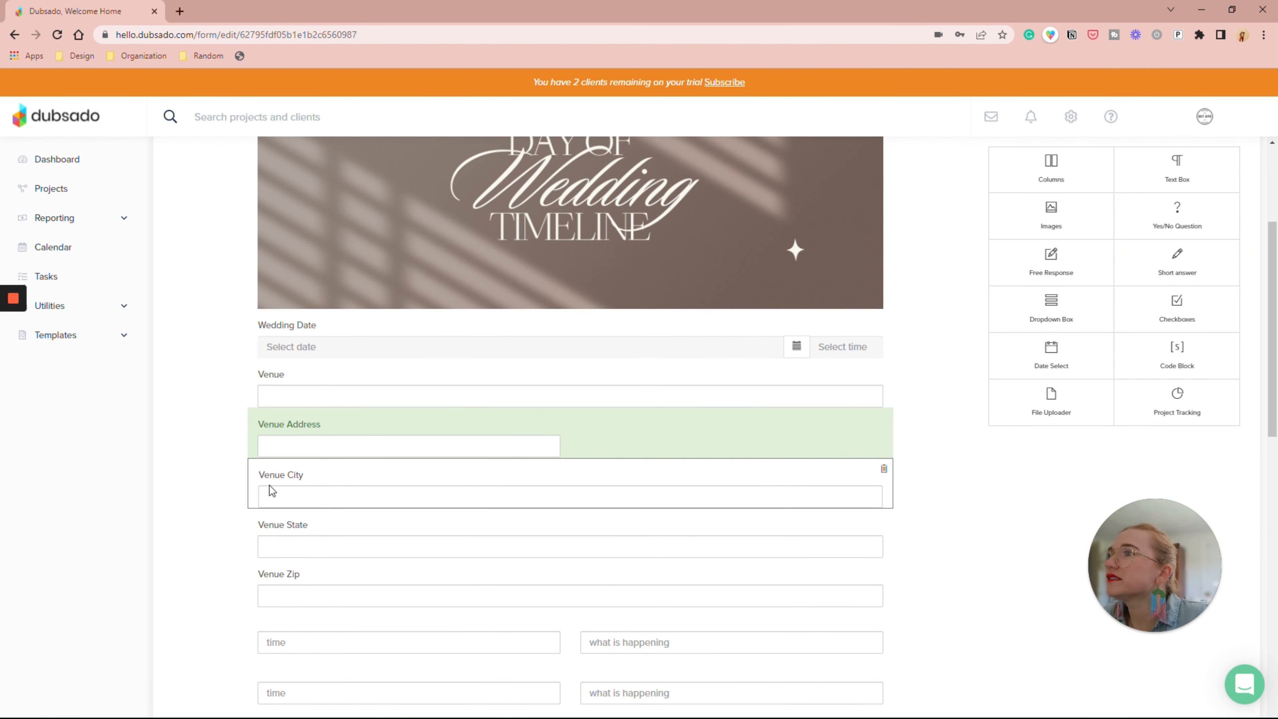
drag(267, 481, 288, 463)
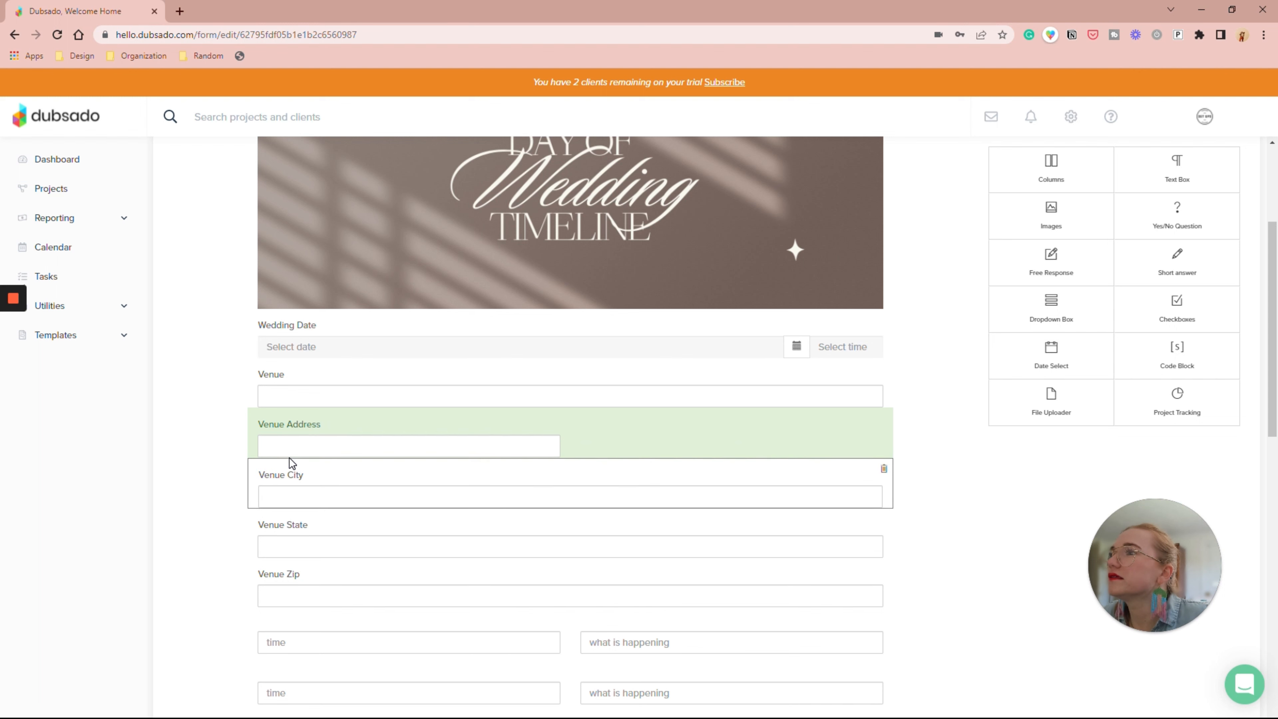
drag(276, 520, 652, 459)
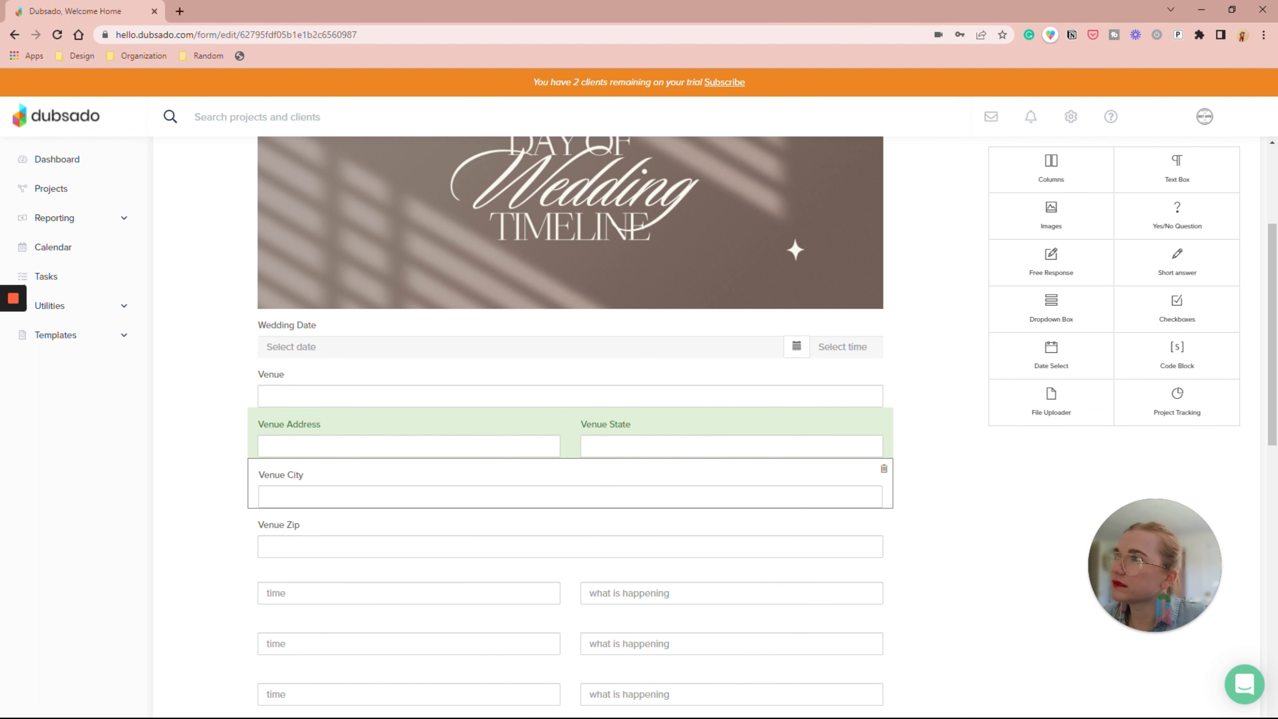
drag(270, 483, 290, 549)
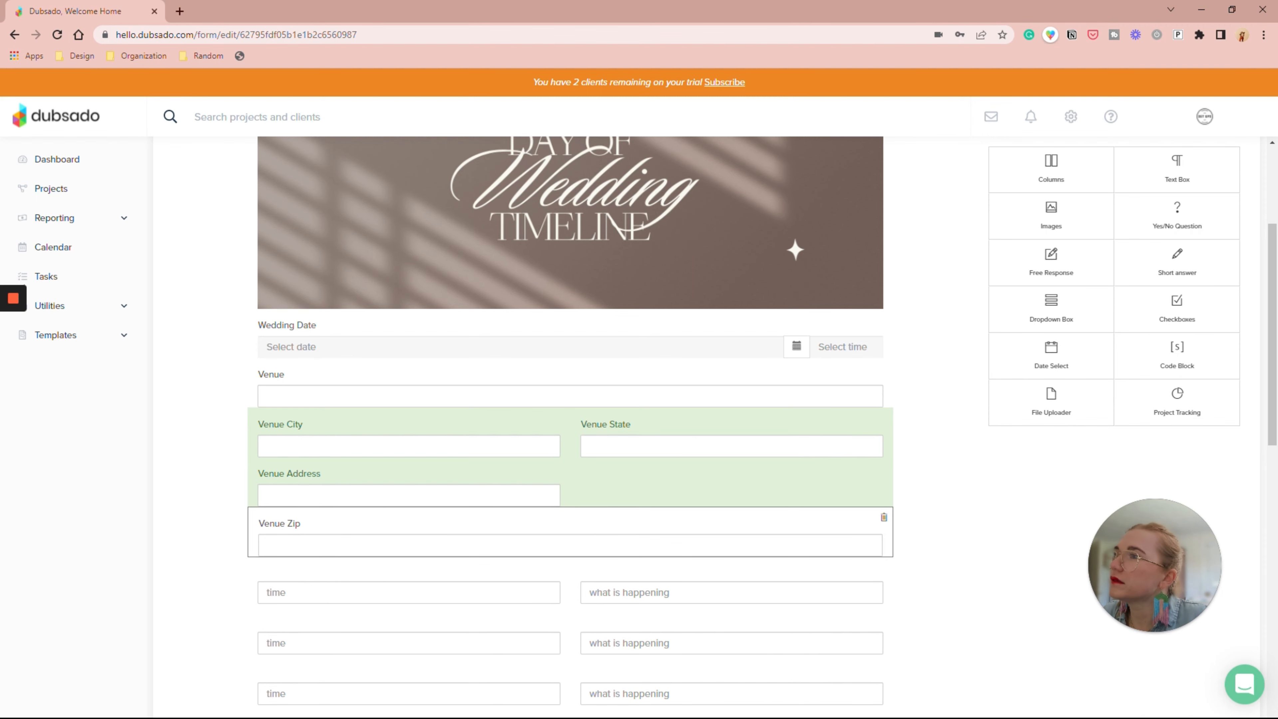
drag(271, 484, 313, 430)
drag(263, 529, 642, 491)
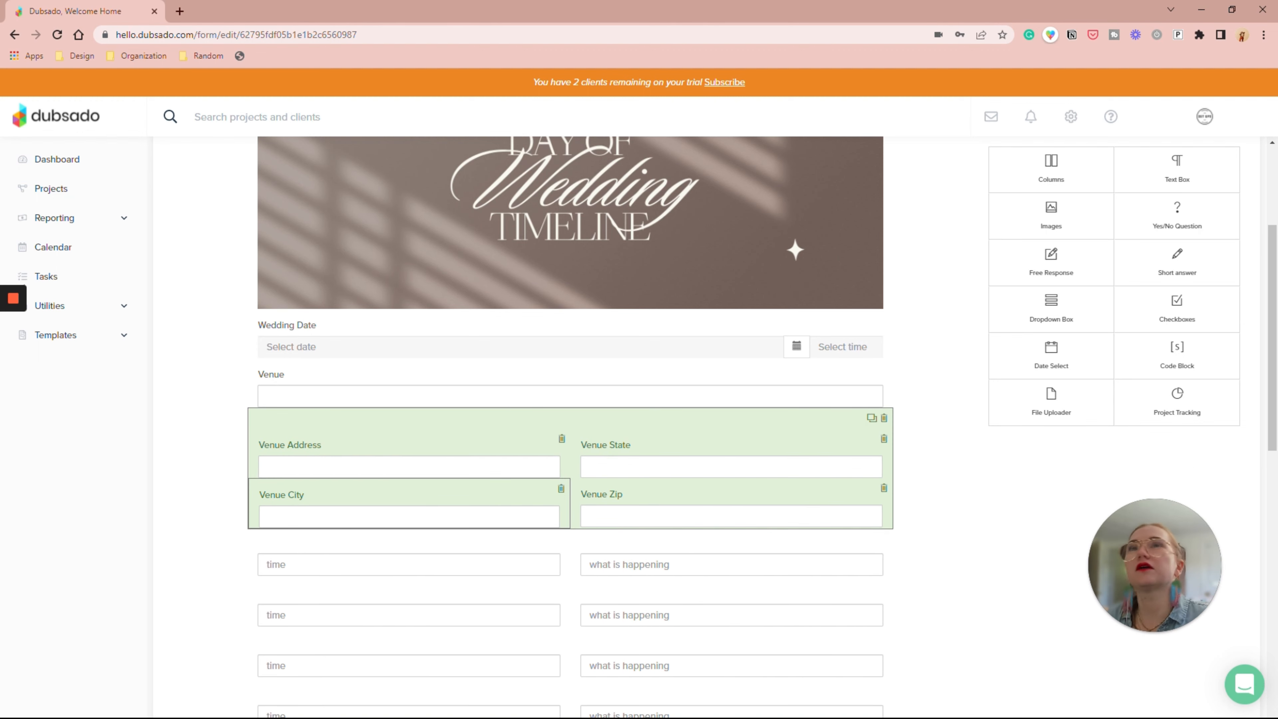
Step: Save and close the Configure Event Timeline form
scroll(741, 380, up, 5)
click(1228, 174)
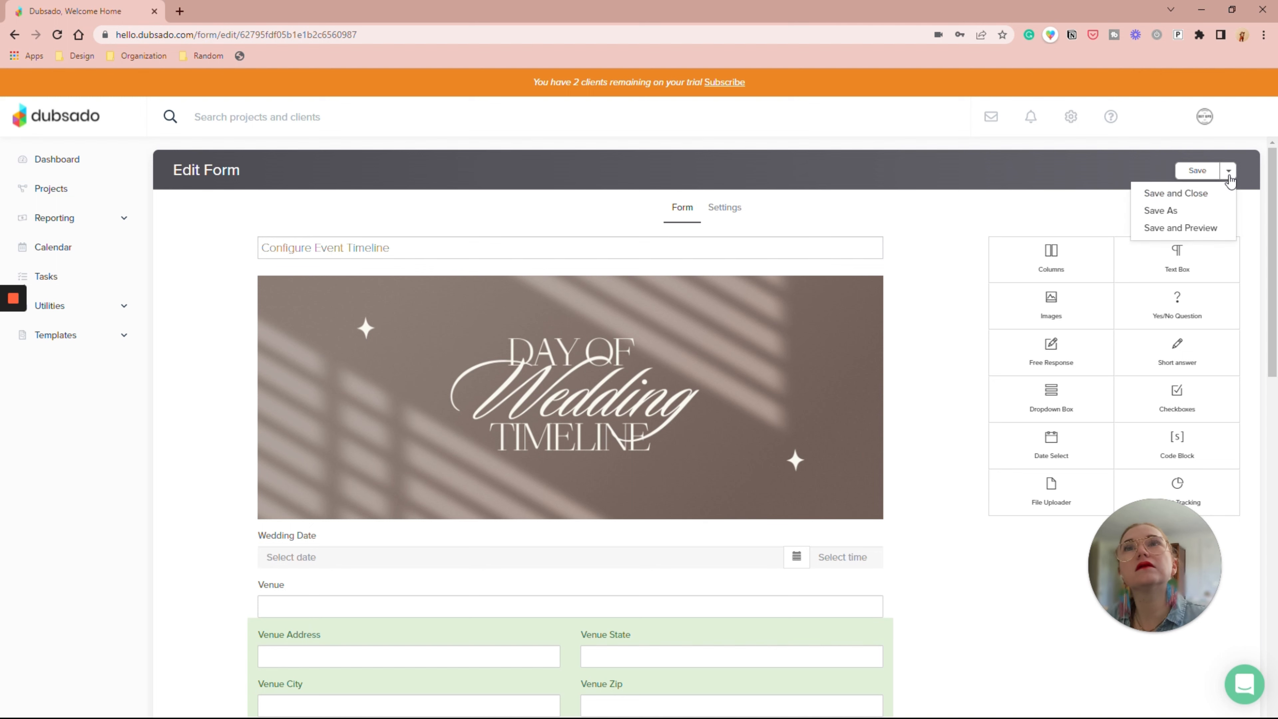
click(1174, 194)
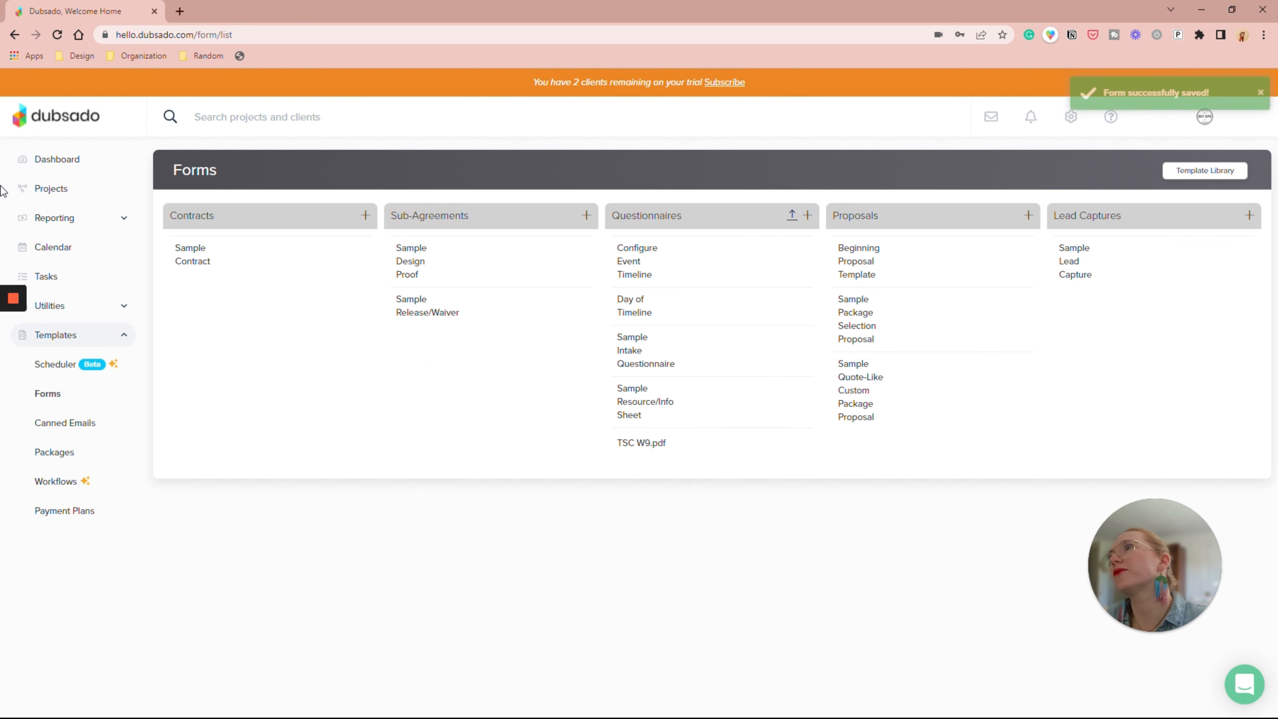
Step: Open the Sample Job Name project and add the Configure Event Timeline questionnaire to its forms
click(75, 197)
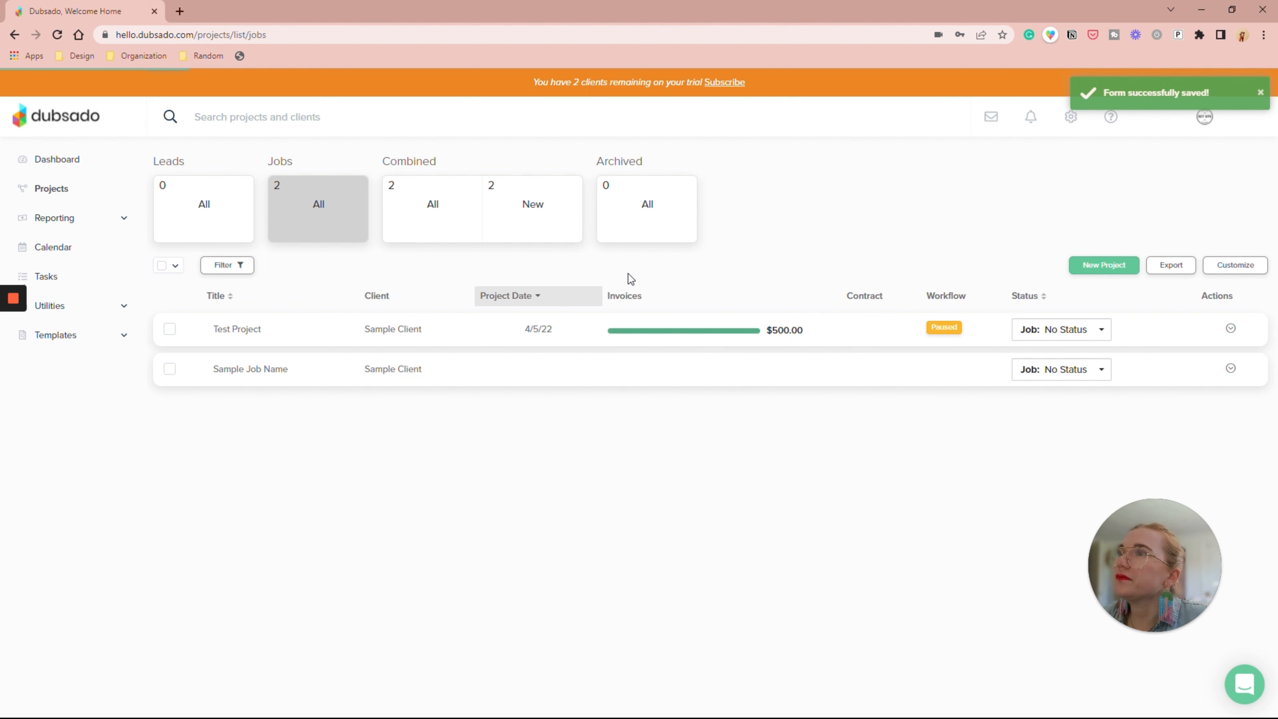
click(533, 362)
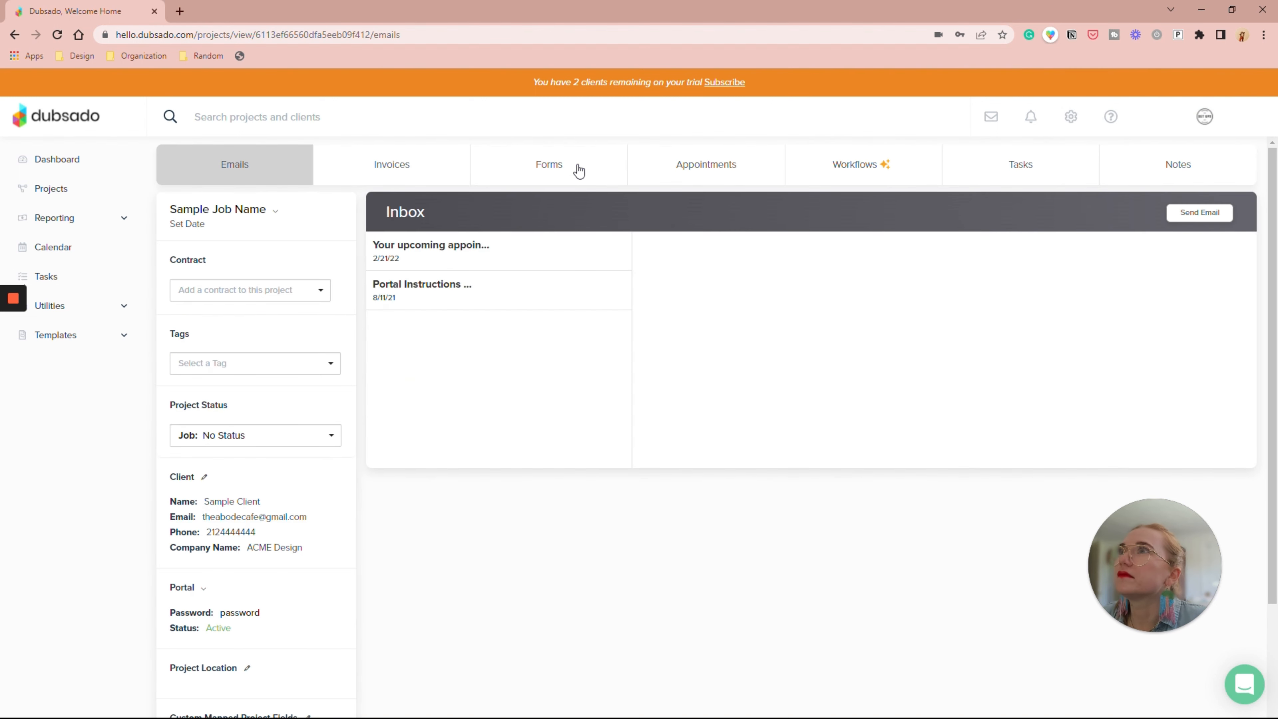
click(579, 171)
click(591, 264)
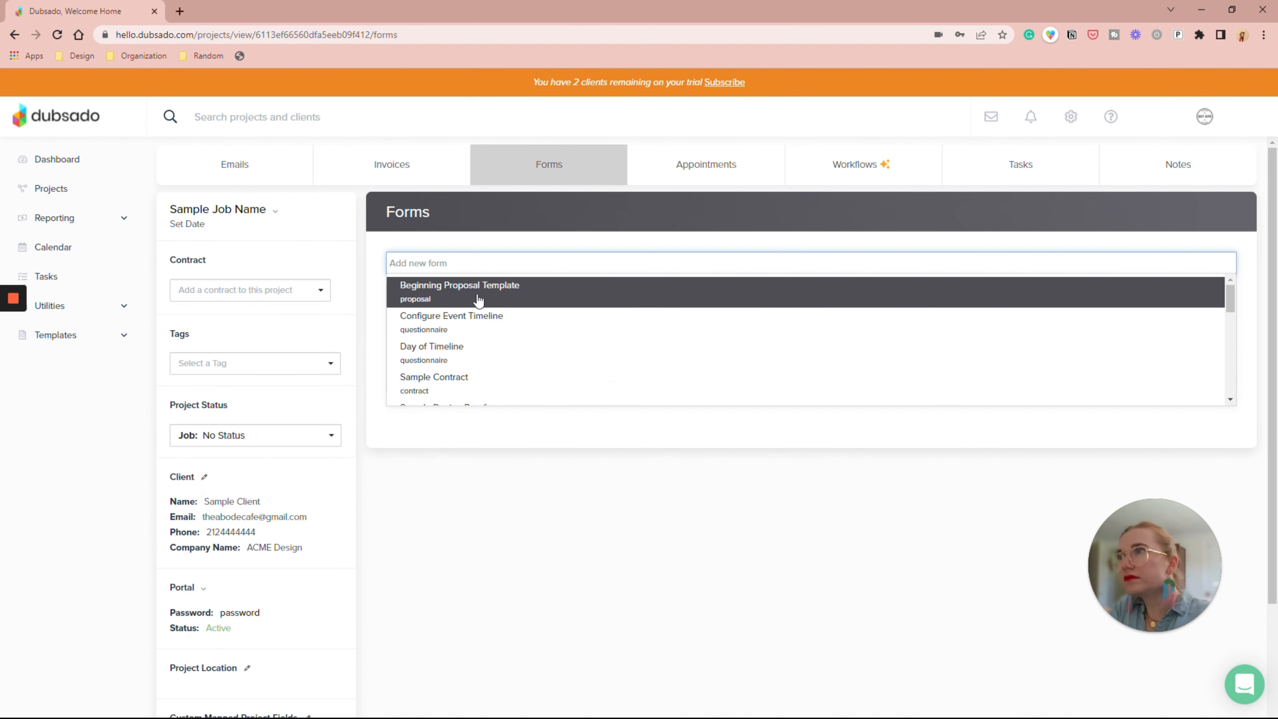
click(499, 321)
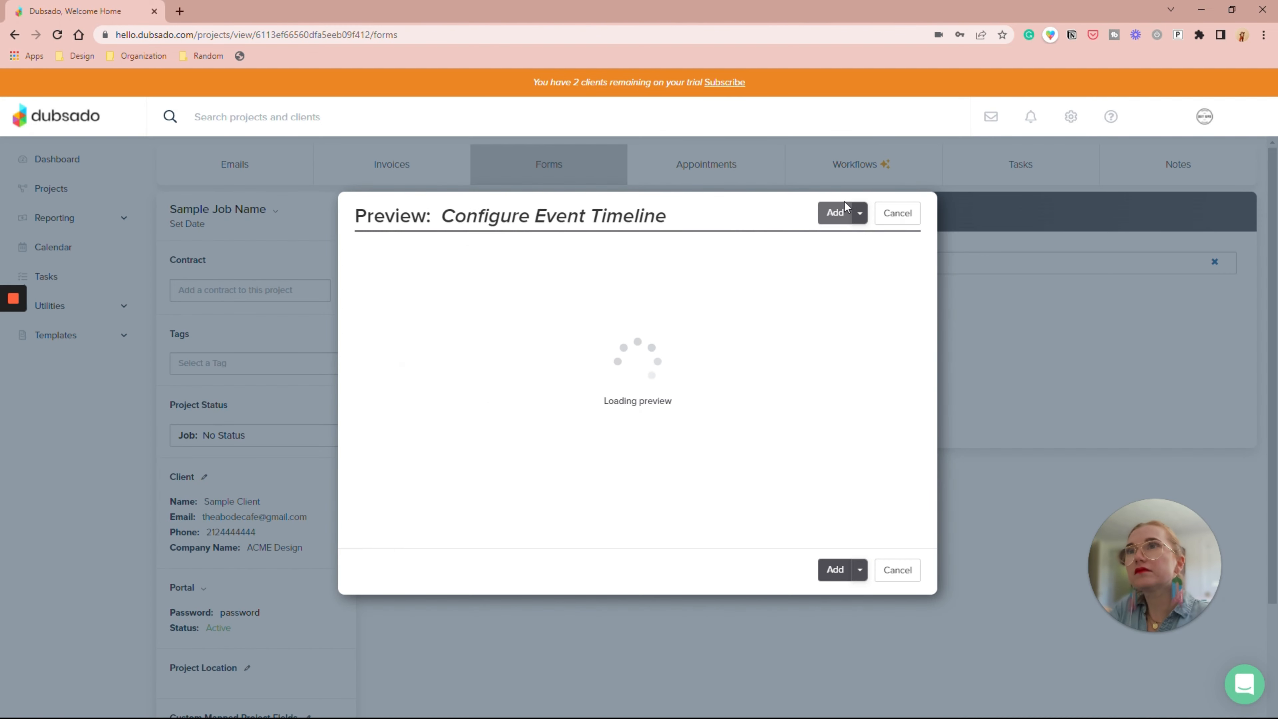
click(820, 110)
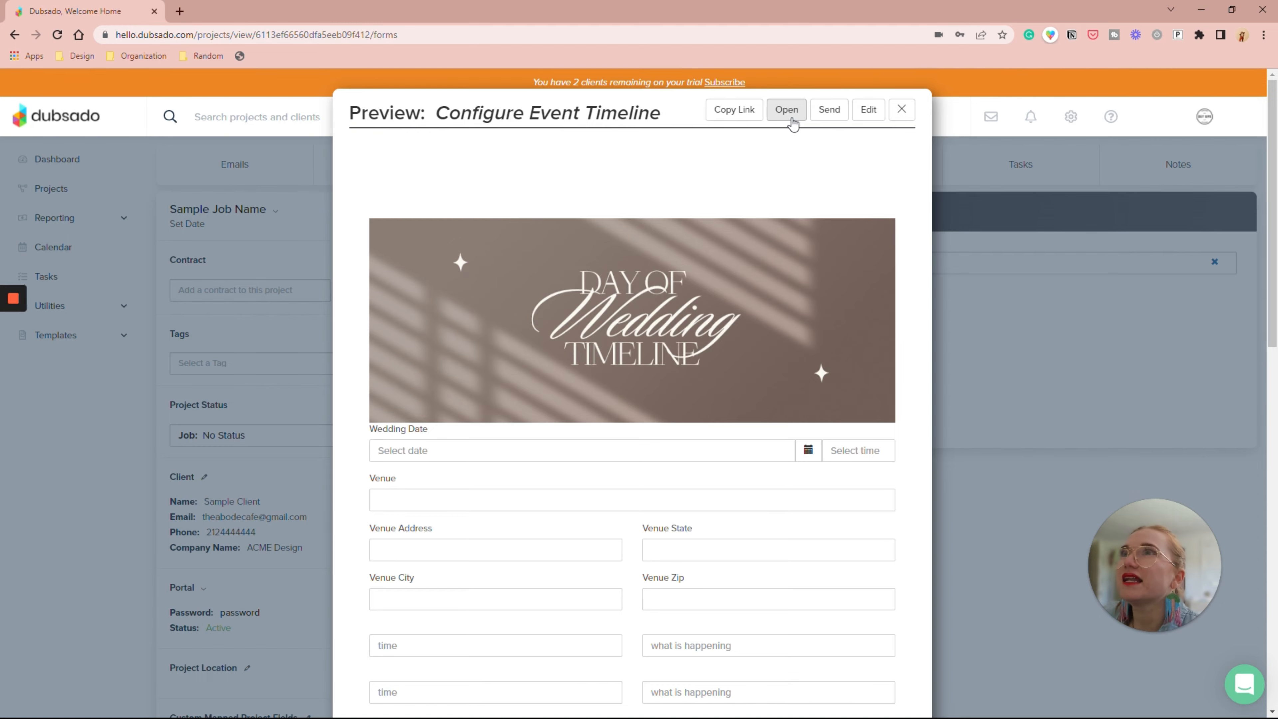
Step: Open the client view of the added questionnaire and set the Wedding Date to Oct 7, 2022
click(804, 117)
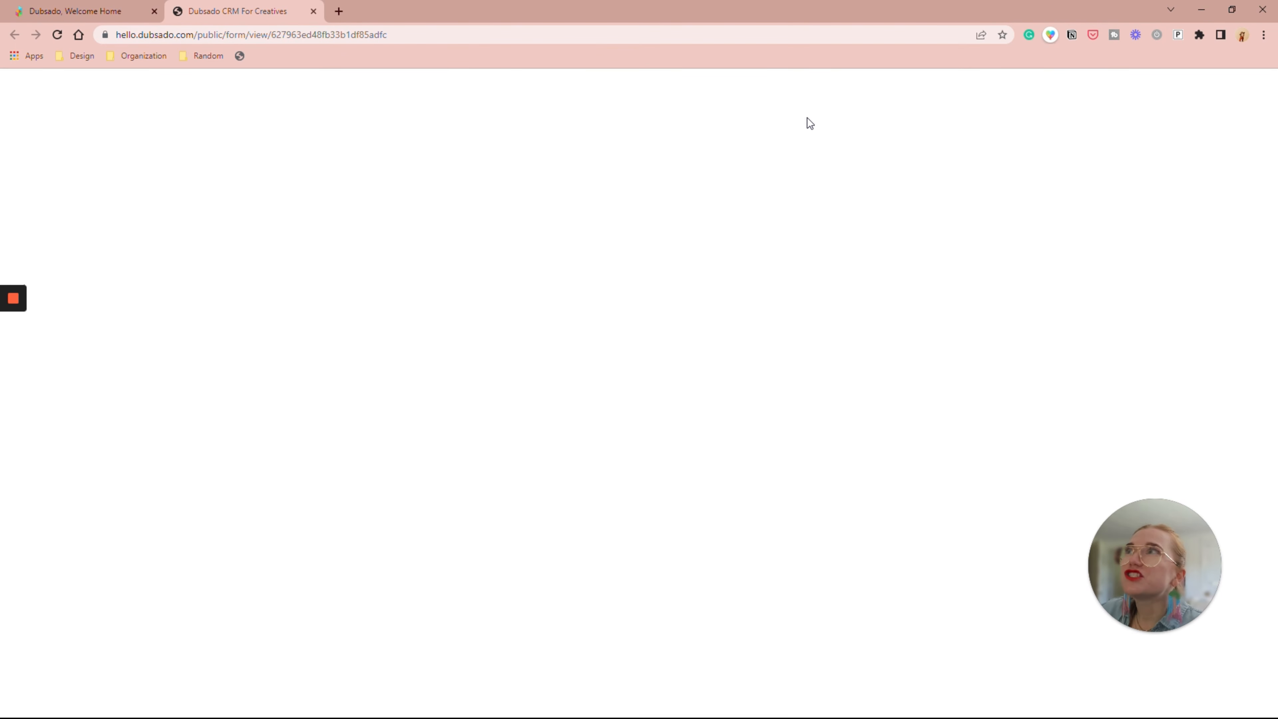
scroll(1004, 373, down, 15)
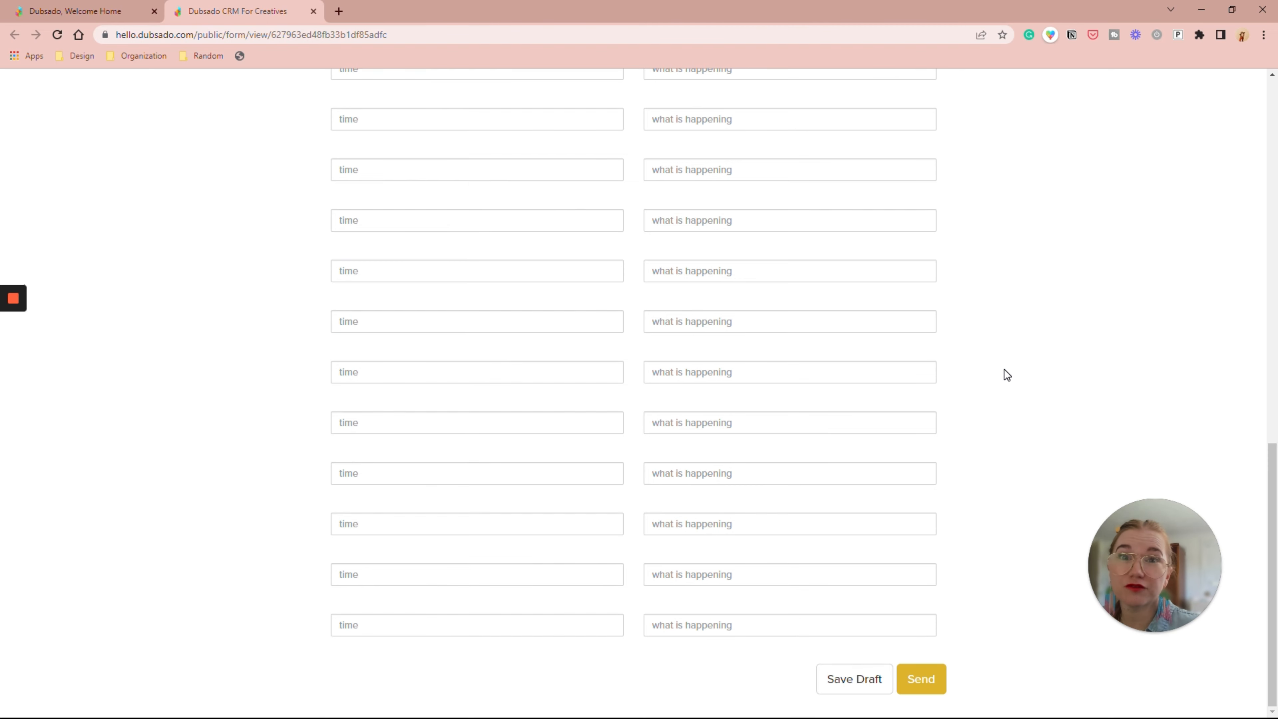
scroll(1005, 370, up, 15)
click(429, 418)
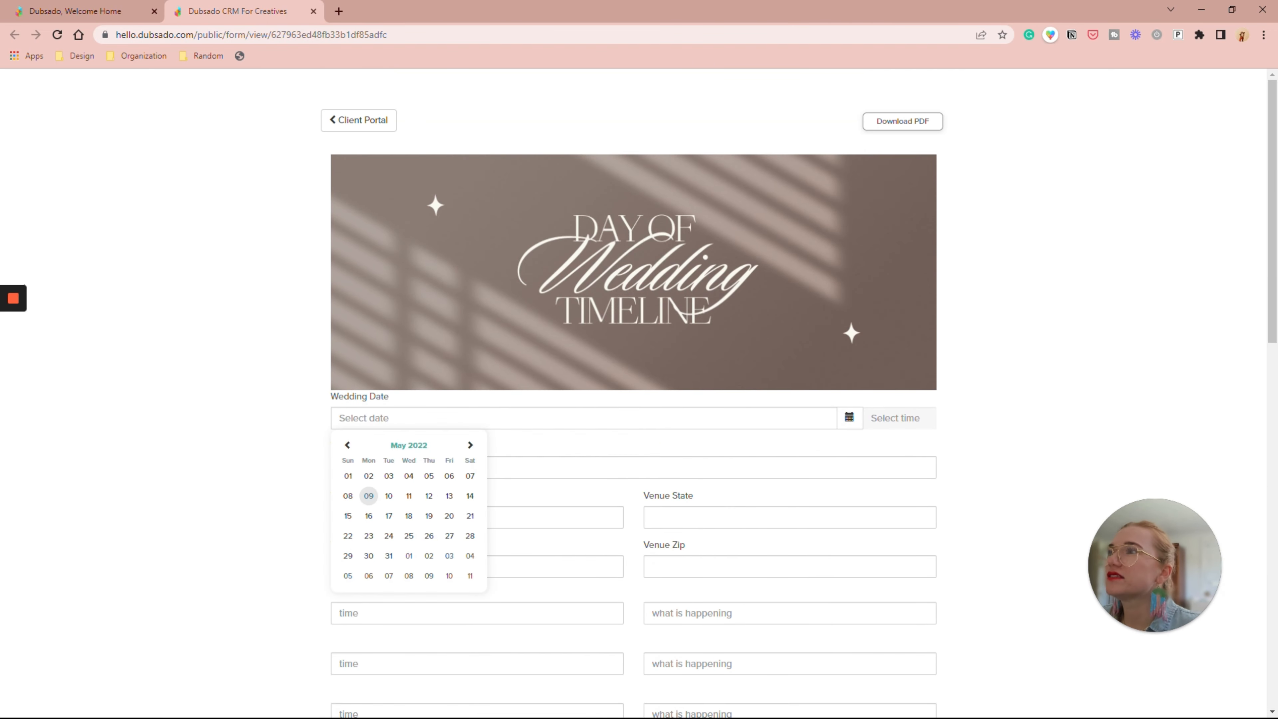
click(469, 446)
click(469, 446)
click(469, 446)
click(469, 446)
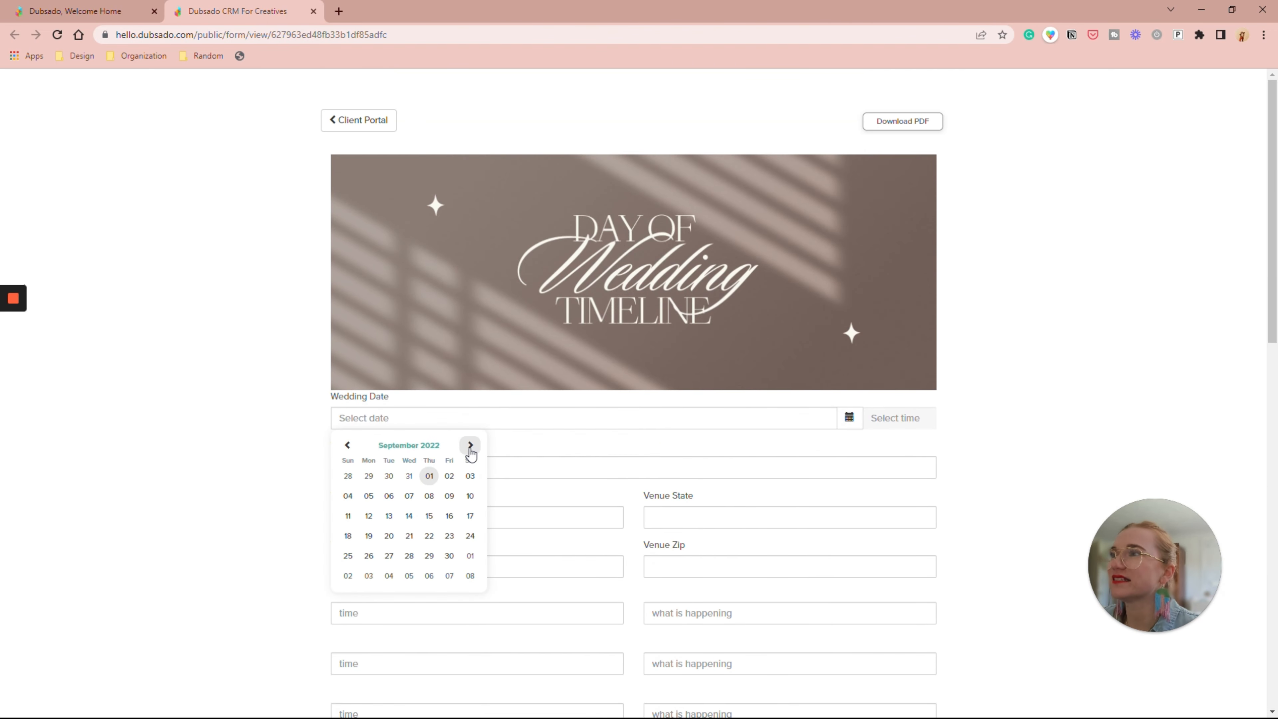
click(469, 446)
click(449, 496)
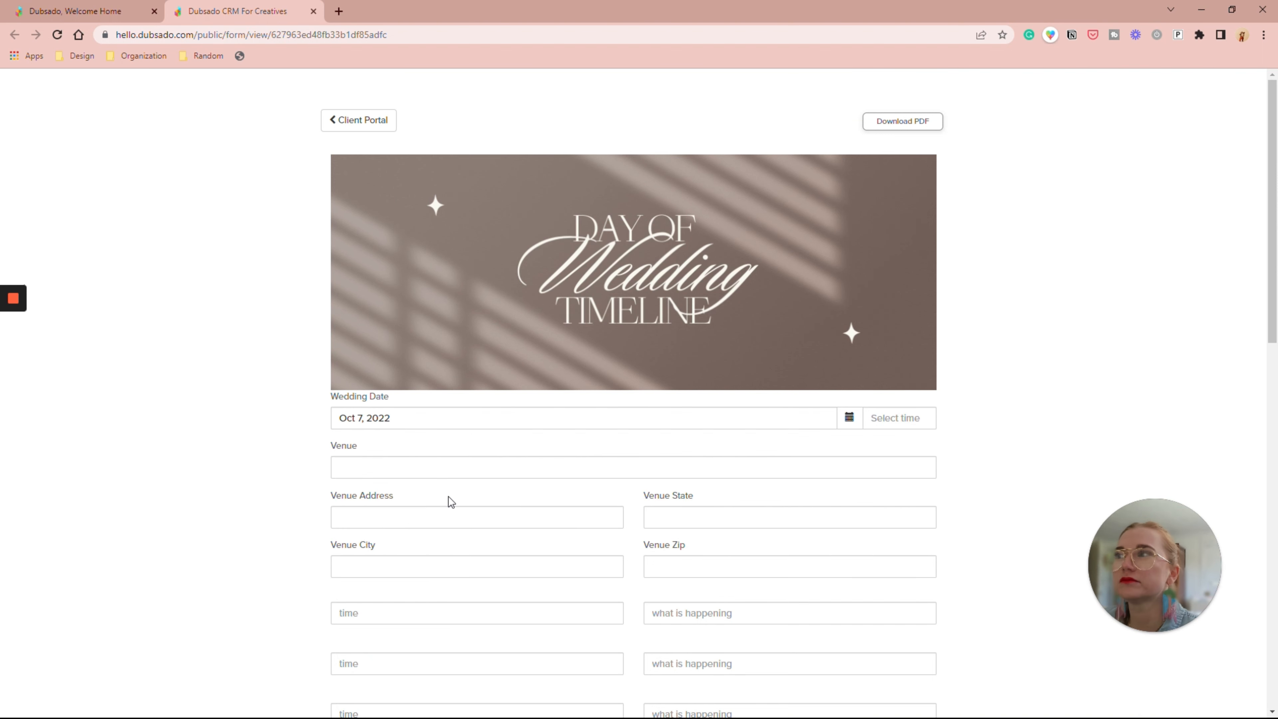
Step: Enter "Crystal's Palace" as the venue and fill in the venue's street address, city, state and zip code
click(340, 467)
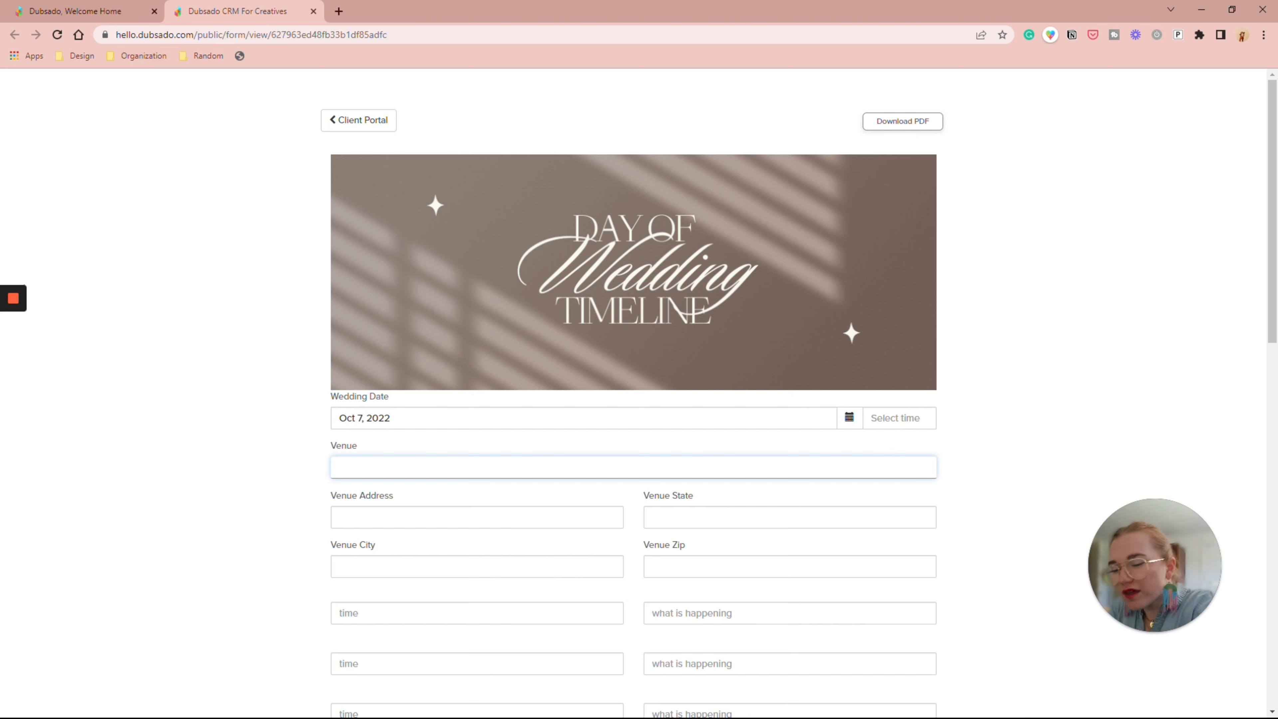
text(Crystal's Palace)
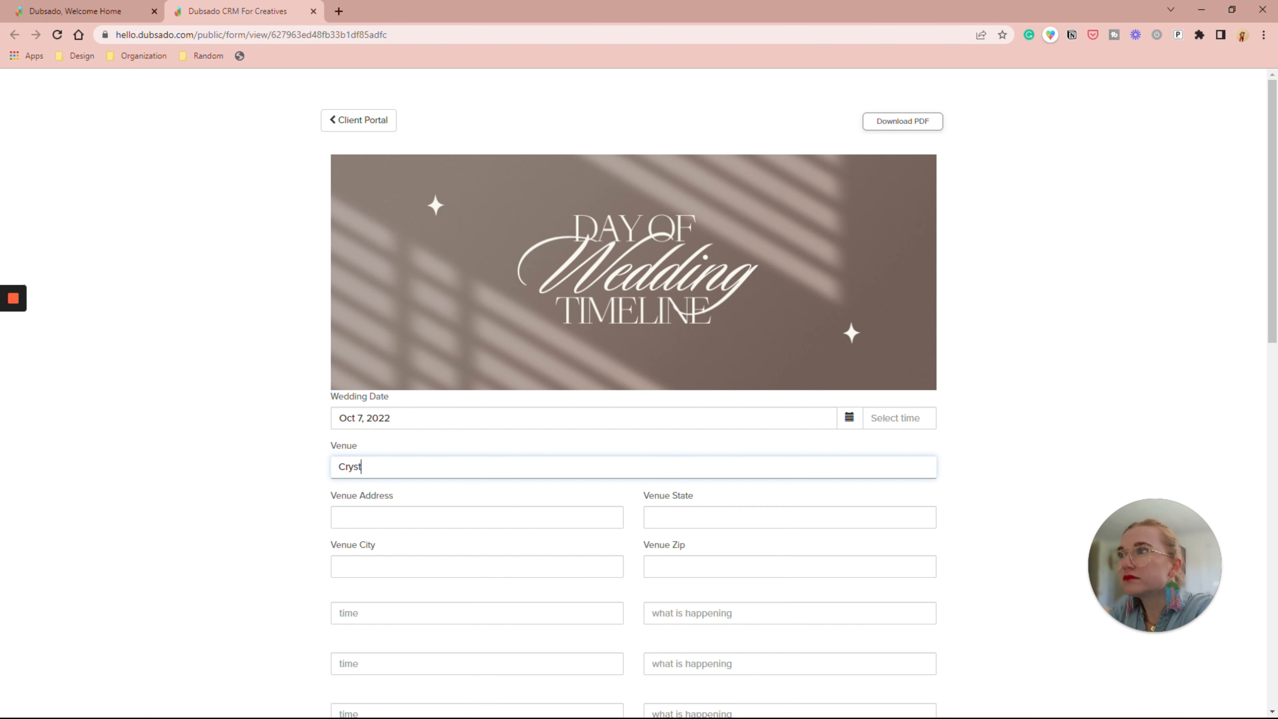
key(Tab)
text(123 Farm Road)
key(Tab)
text(CityST)
key(Tab)
text(43555)
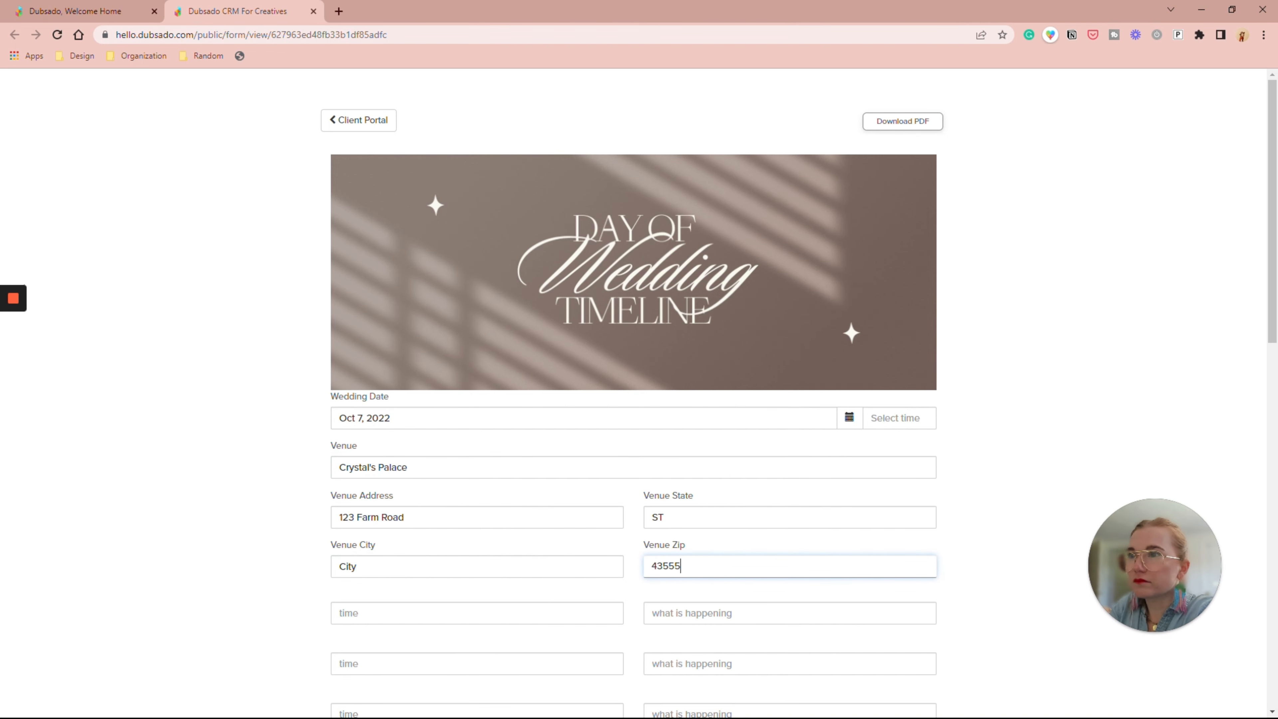
Step: Fill in the first two timeline rows with "8AM" as "Hair and Makeup Begins" and "1PM" as "Everyone gets ready"
scroll(371, 471, down, 4)
click(400, 375)
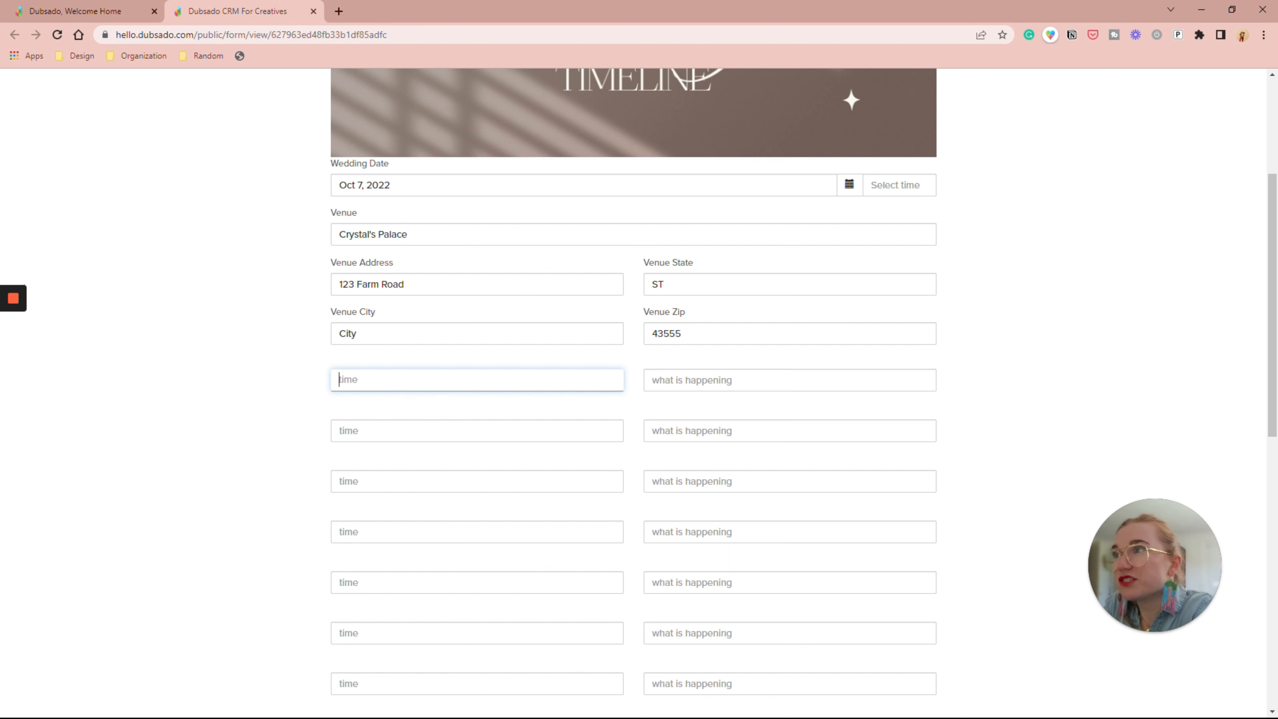
key(Tab)
text(Hair)
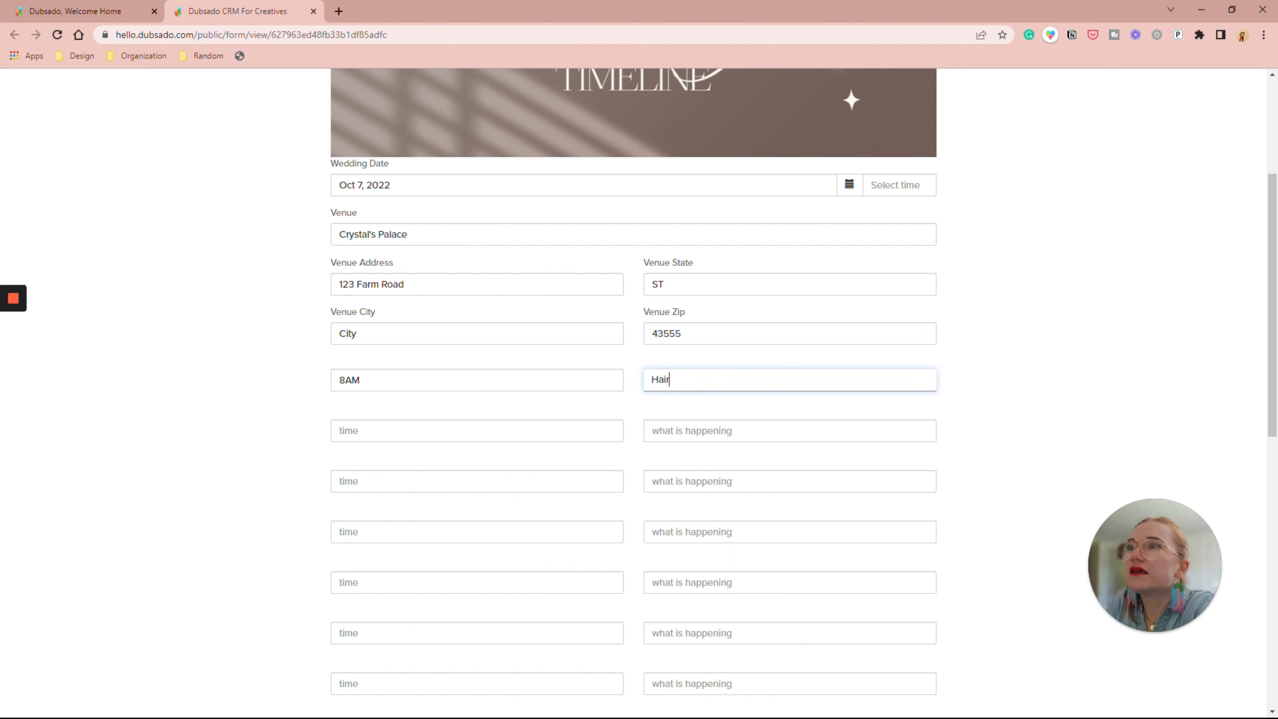
text( and Makeup Beg)
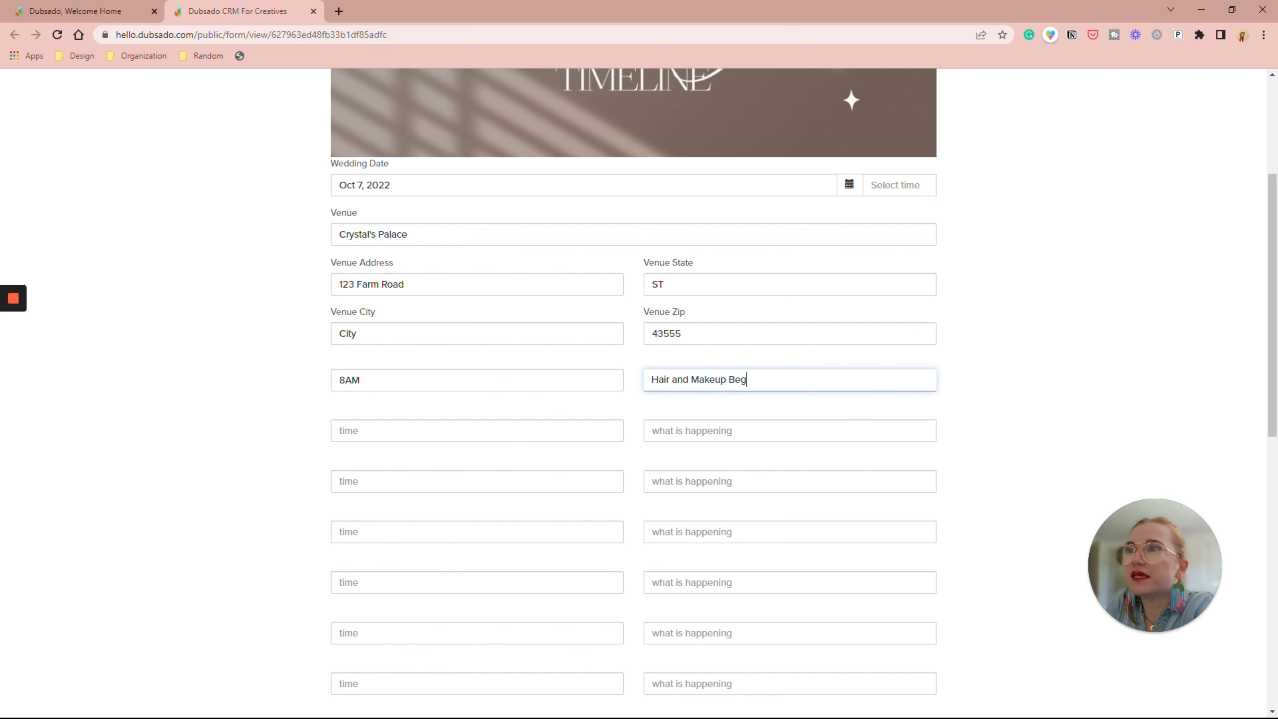
text(ins)
key(Tab)
text(1PM)
key(Tab)
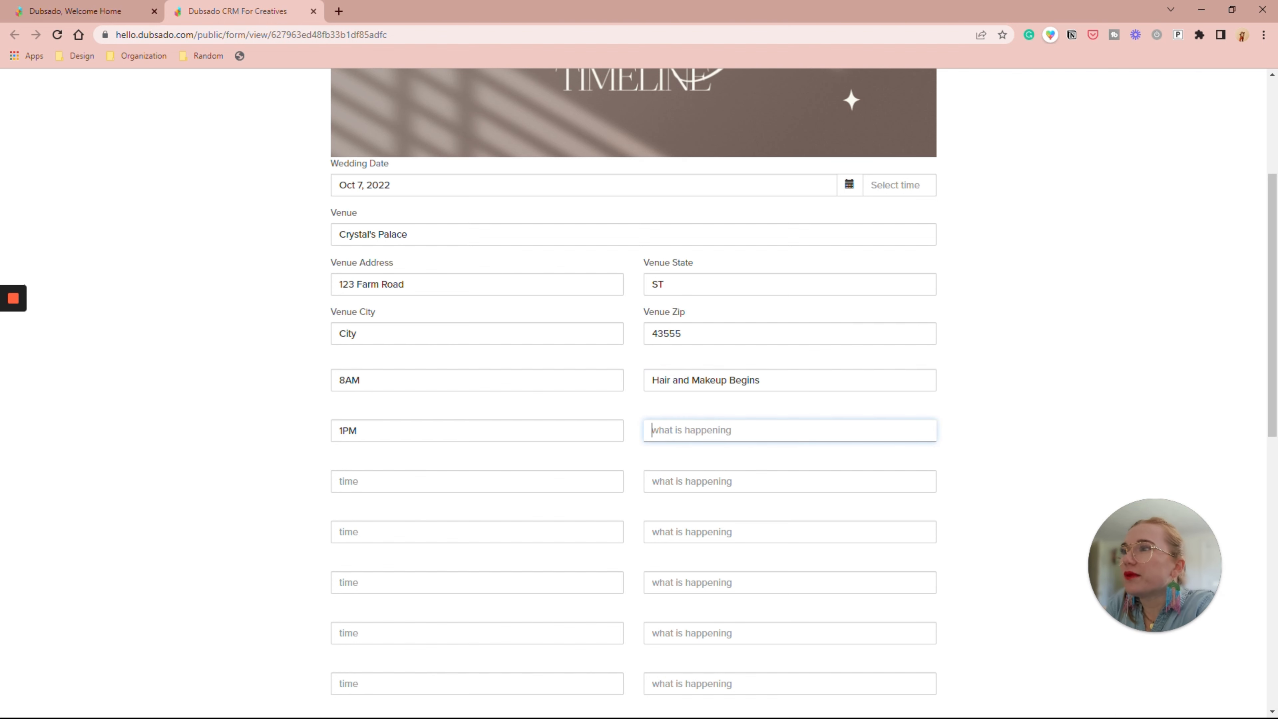
text(Everyone gets)
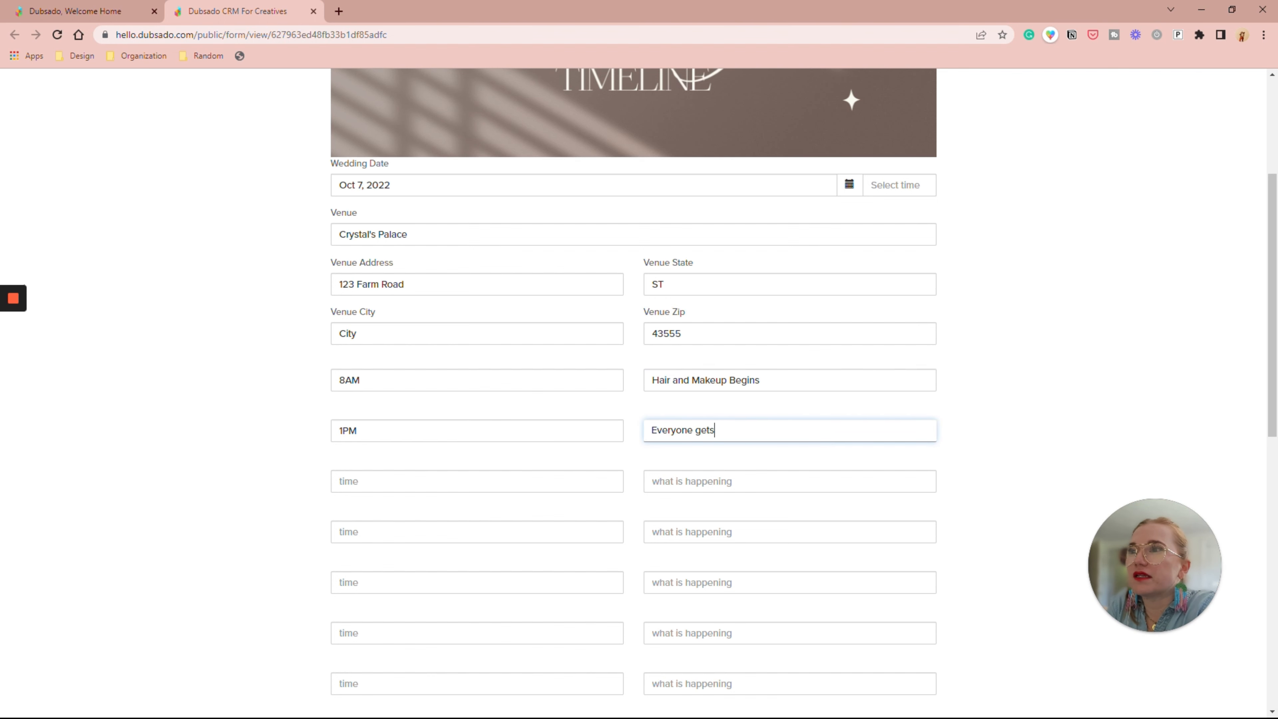
text( ready)
key(Tab)
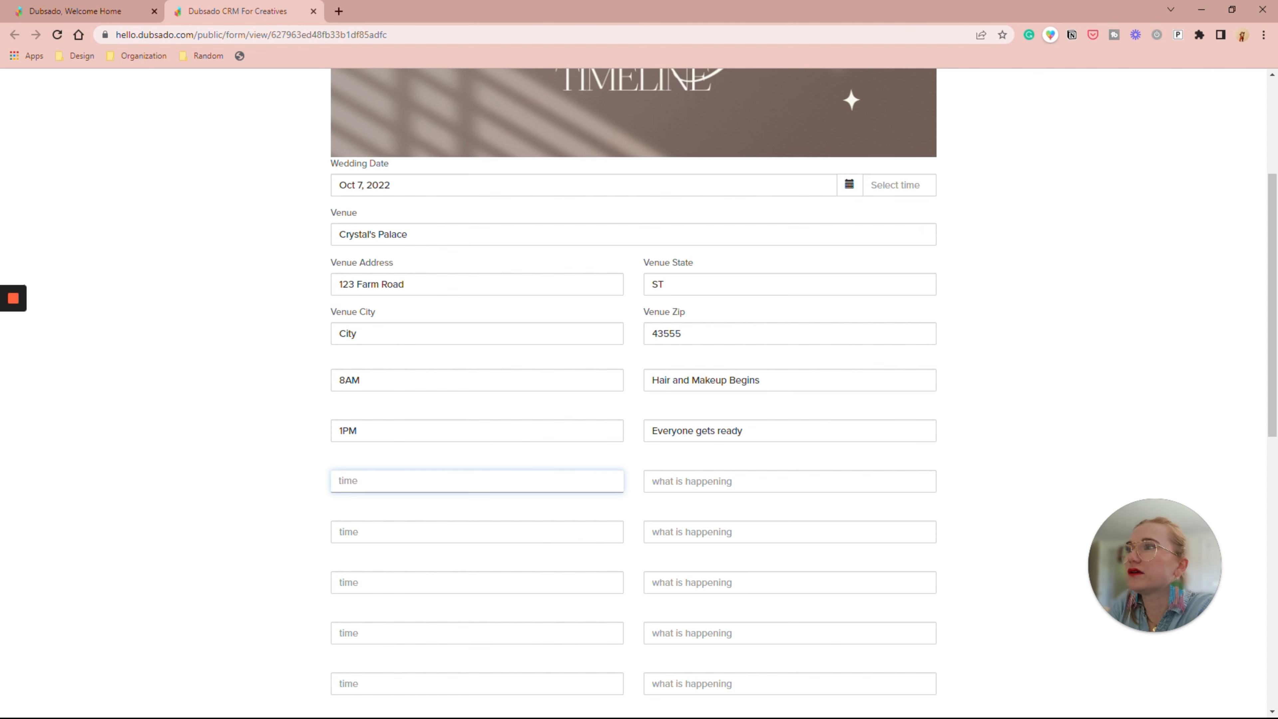
Step: Add the next two timeline rows with "2PM" as "First Look" and "2:15PM" as "Portraits Begin"
text(2PM)
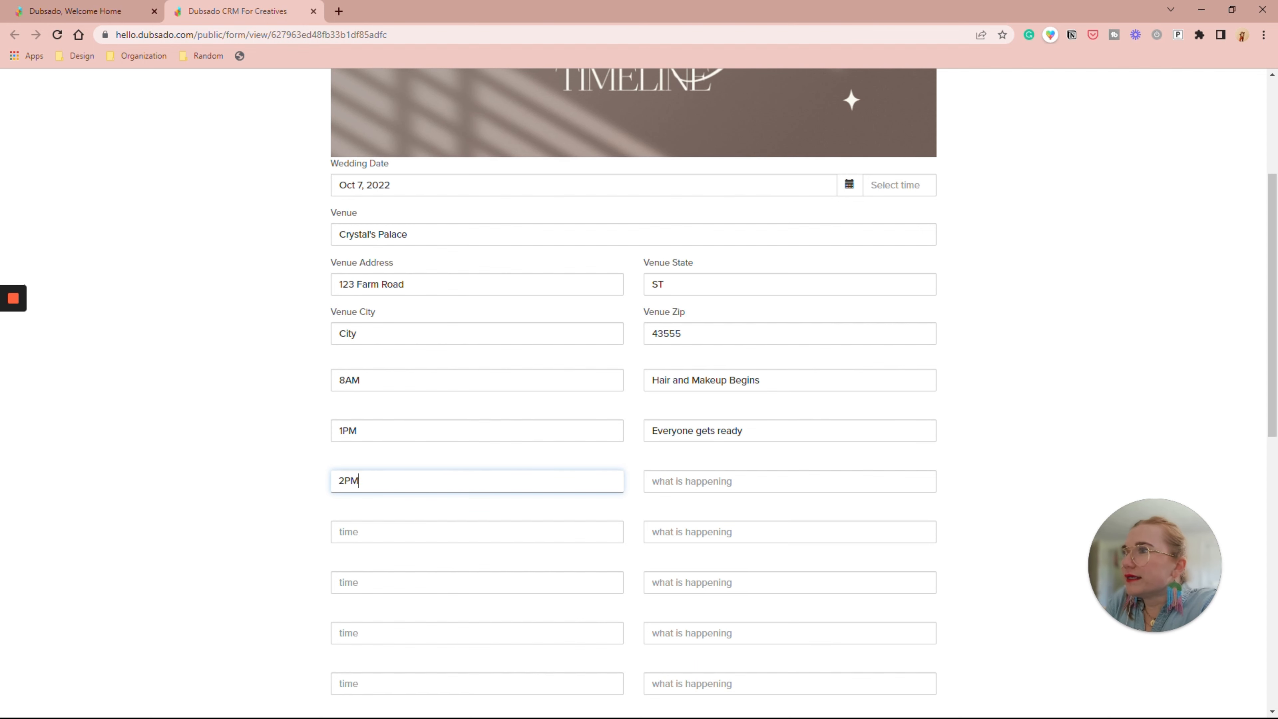
key(Tab)
text(First Look)
key(Tab)
text(2:15PM)
scroll(633, 393, down, 2)
key(Tab)
text(Portraits Begin)
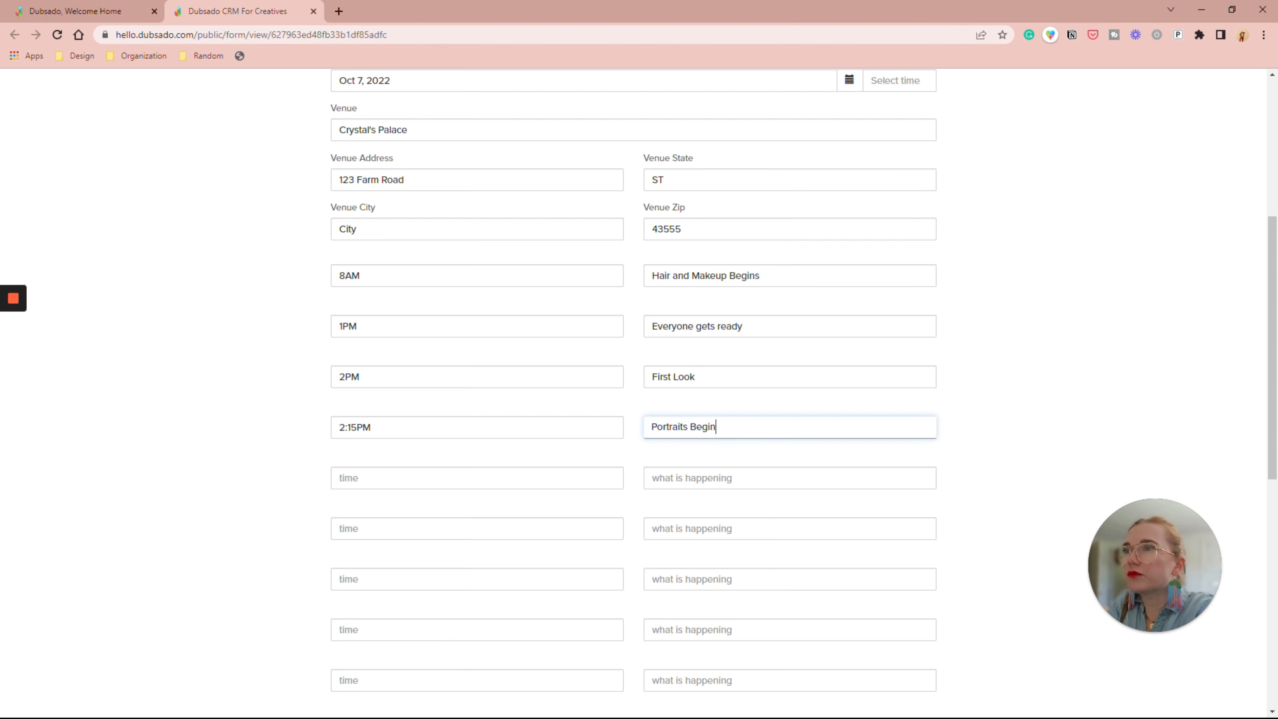
Step: Add timeline rows for "3:15PM" as "VIPs go to Ceremony Venue" and "4PM" as "Ceremony Begins"
key(Tab)
text(3:15PM)
key(Tab)
text(VIPs go to Ceremony Venue)
key(Tab)
text(4PM)
key(Tab)
text(Ceremeony Begins)
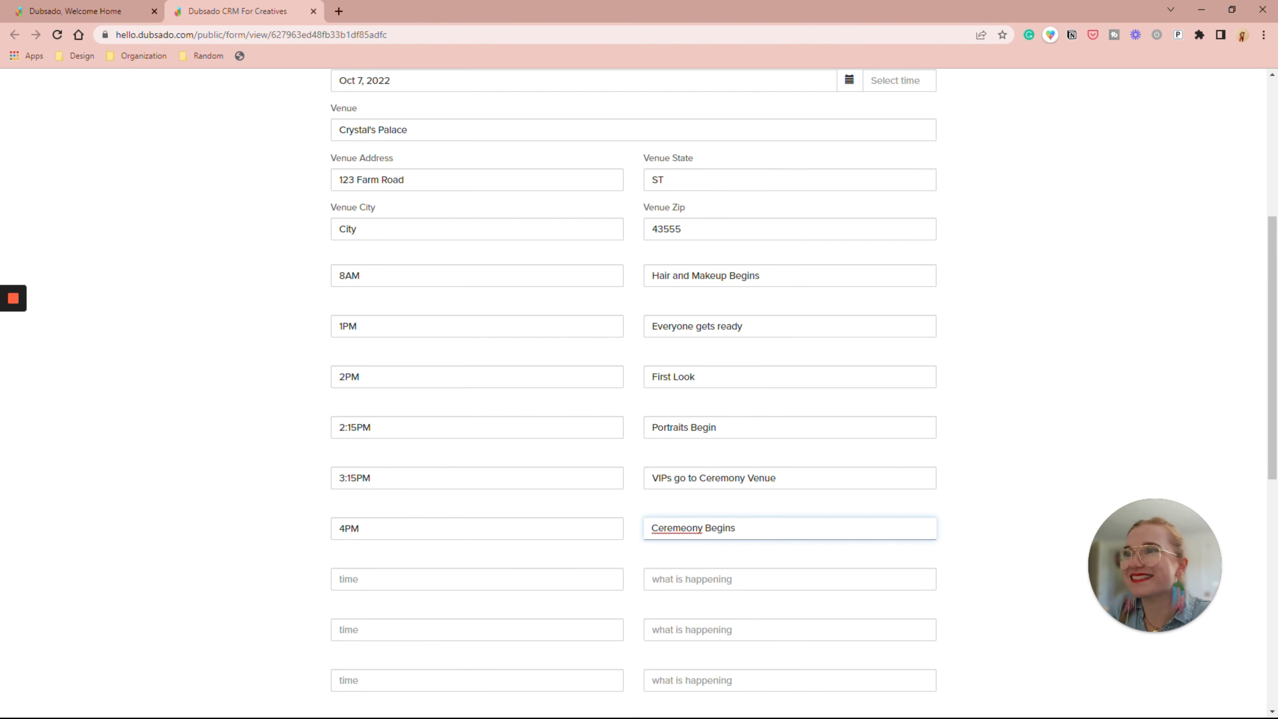
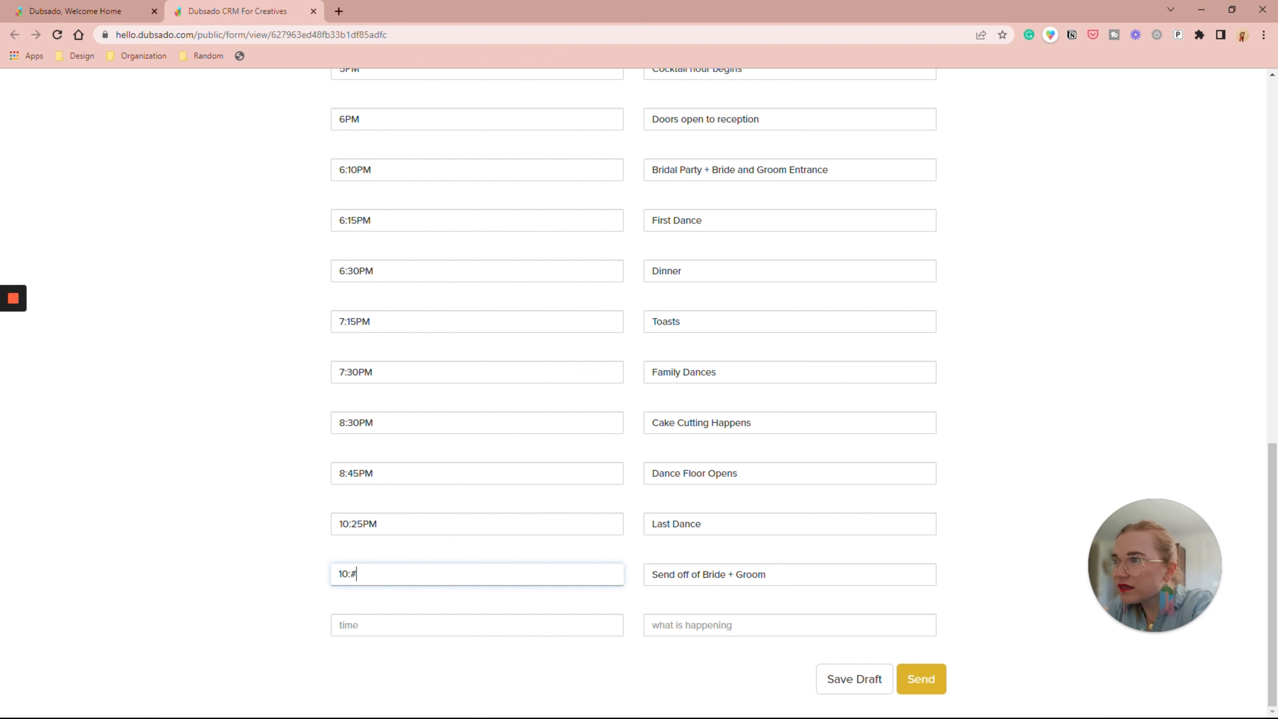
Step: Set the time for "Send off of Bride + Groom" to 10:30PM and submit the questionnaire
key(BackSpace)
key(BackSpace)
key(BackSpace)
text(30)
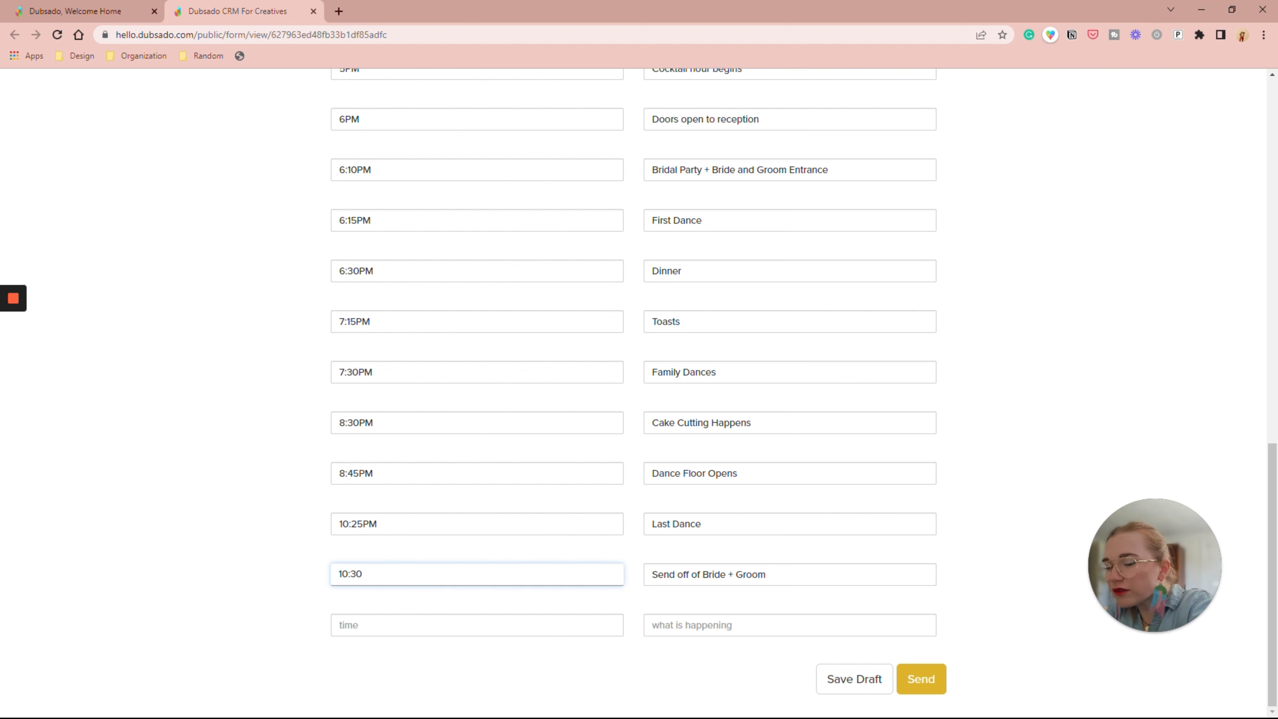
text(PM)
click(919, 670)
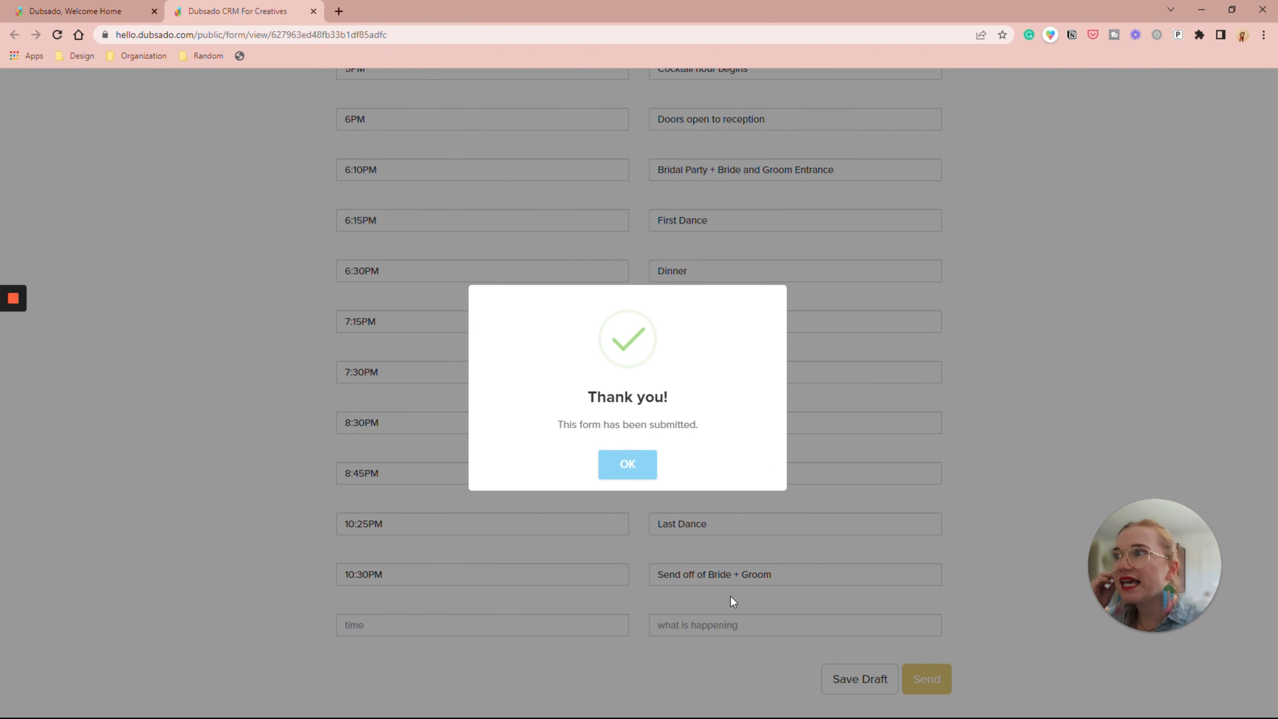
click(635, 464)
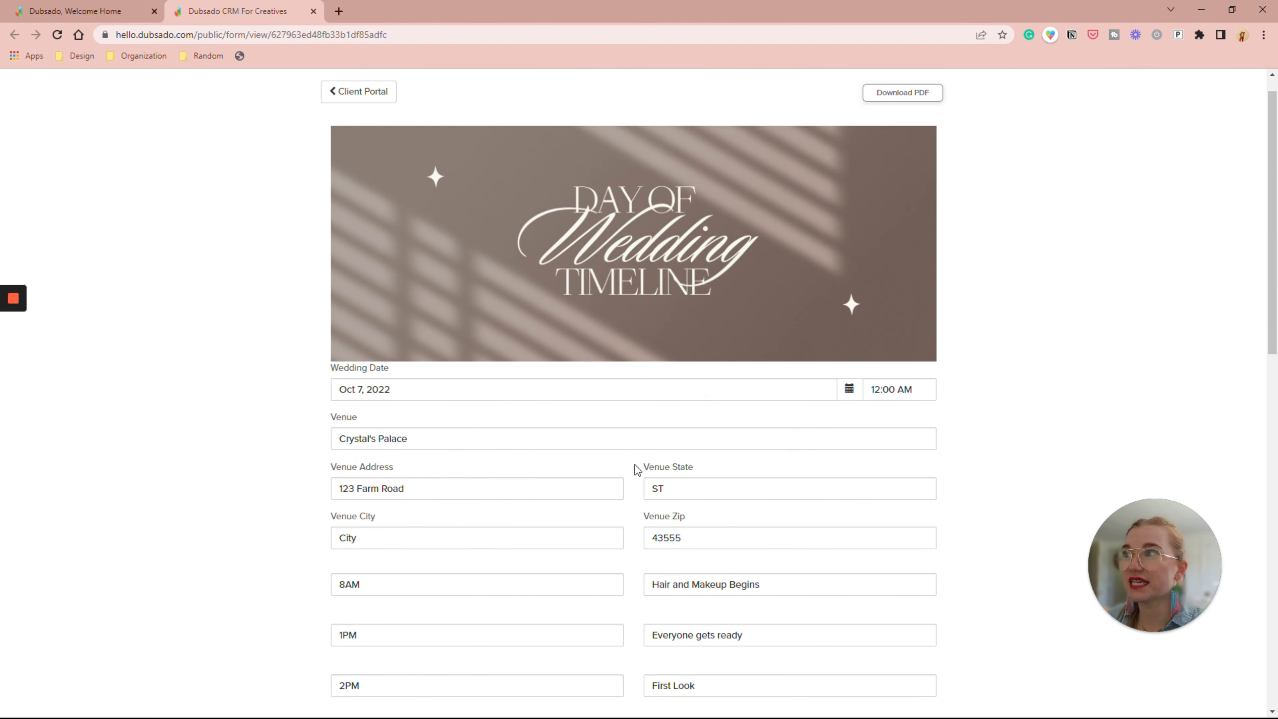
Step: Review the submitted answers, return to the project's forms and preview the Day of Timeline questionnaire
scroll(635, 464, down, 3)
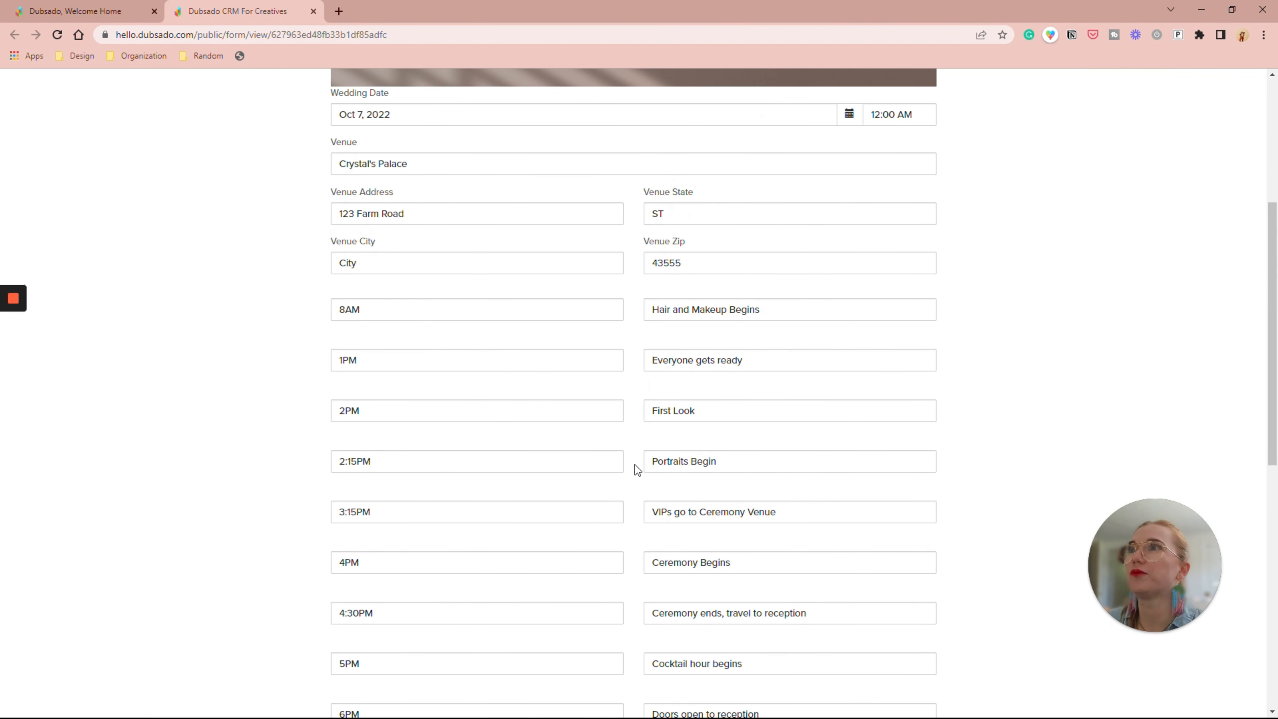
scroll(635, 464, down, 2)
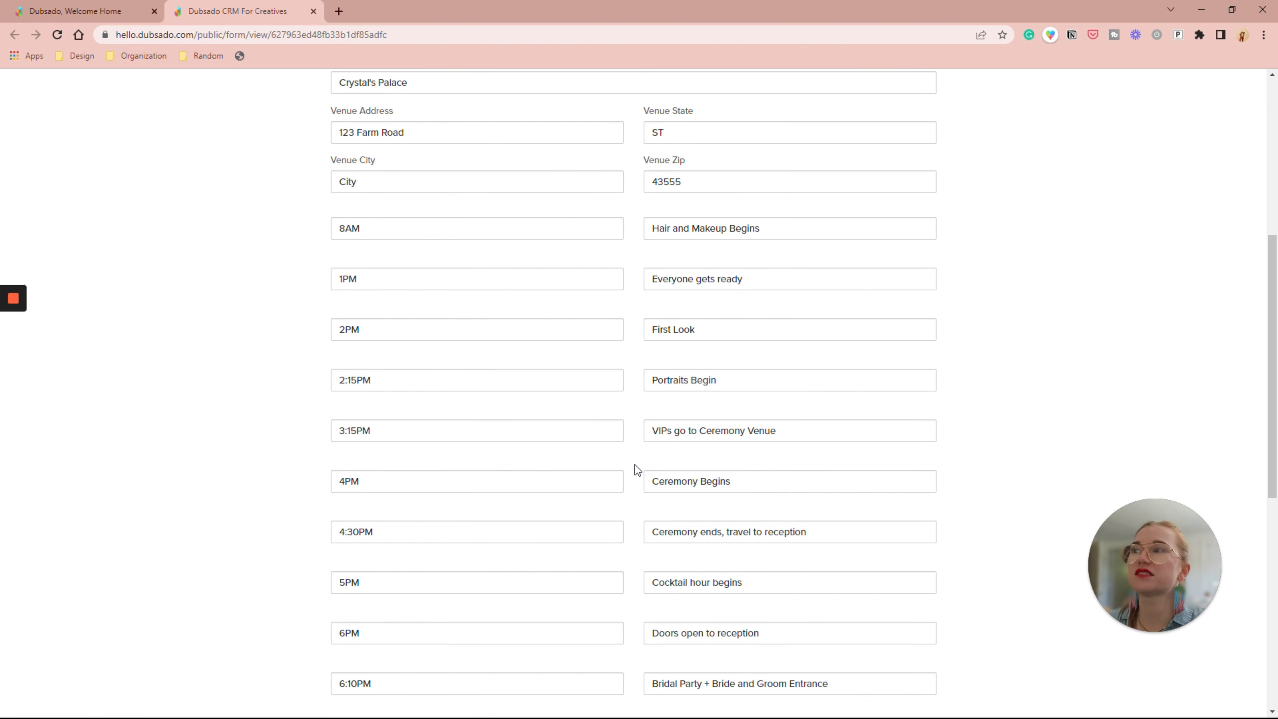
scroll(635, 465, up, 2)
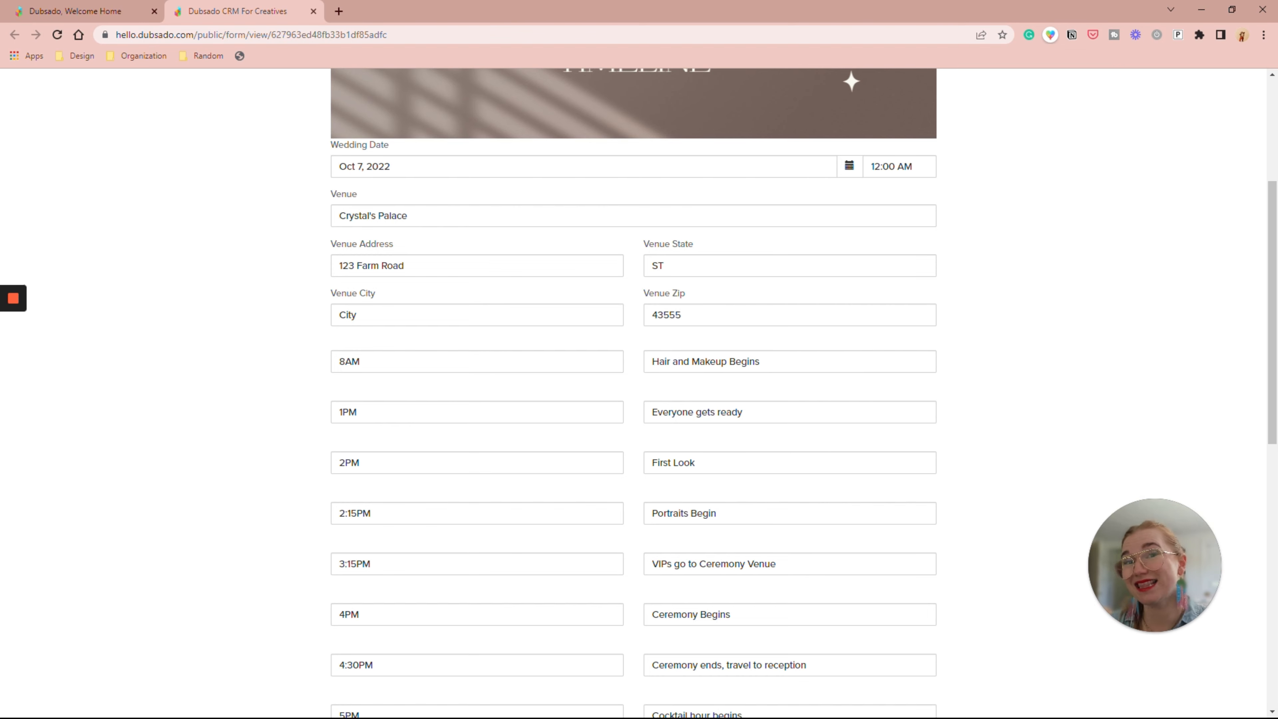
scroll(635, 464, down, 2)
scroll(635, 464, up, 7)
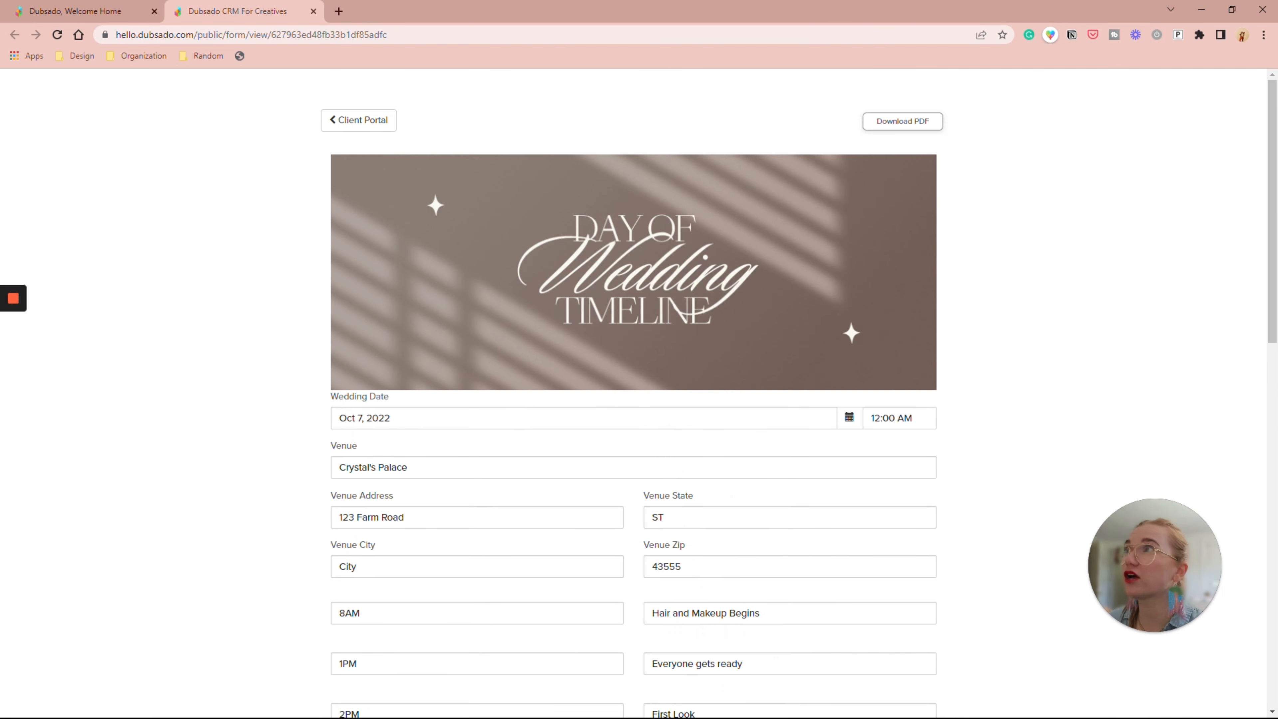
click(149, 6)
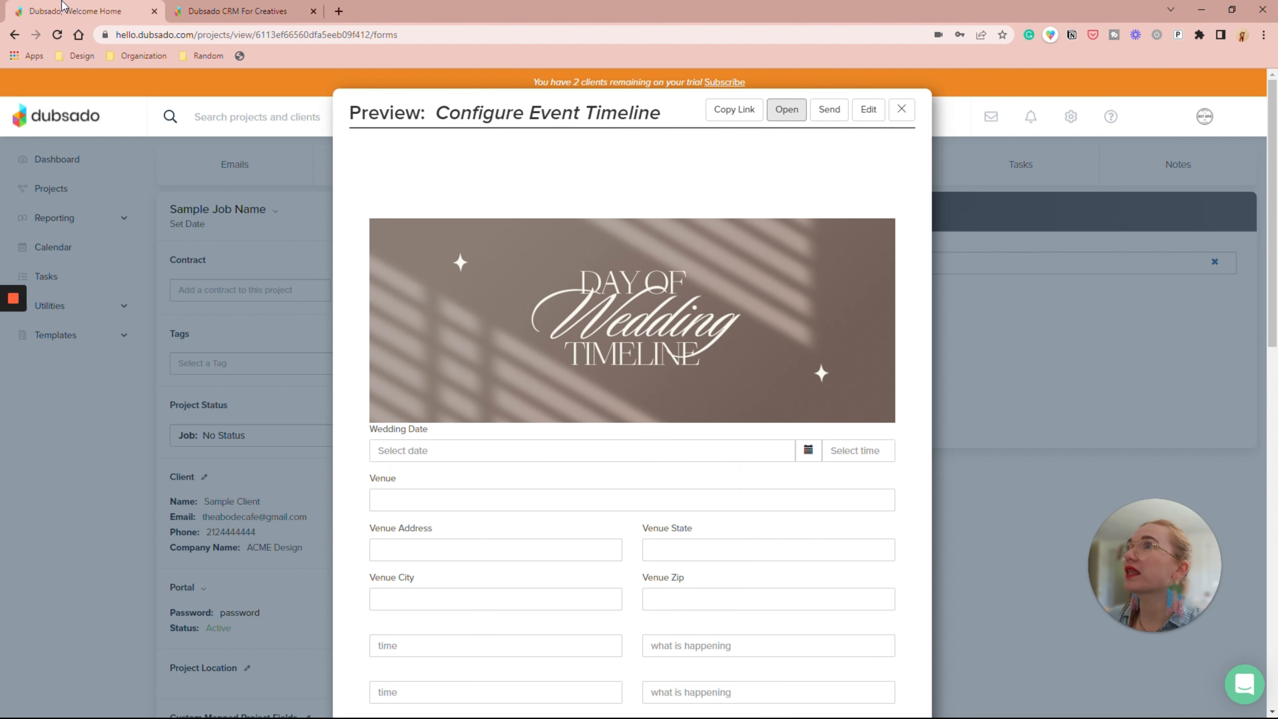
click(901, 109)
mouse_move(672, 317)
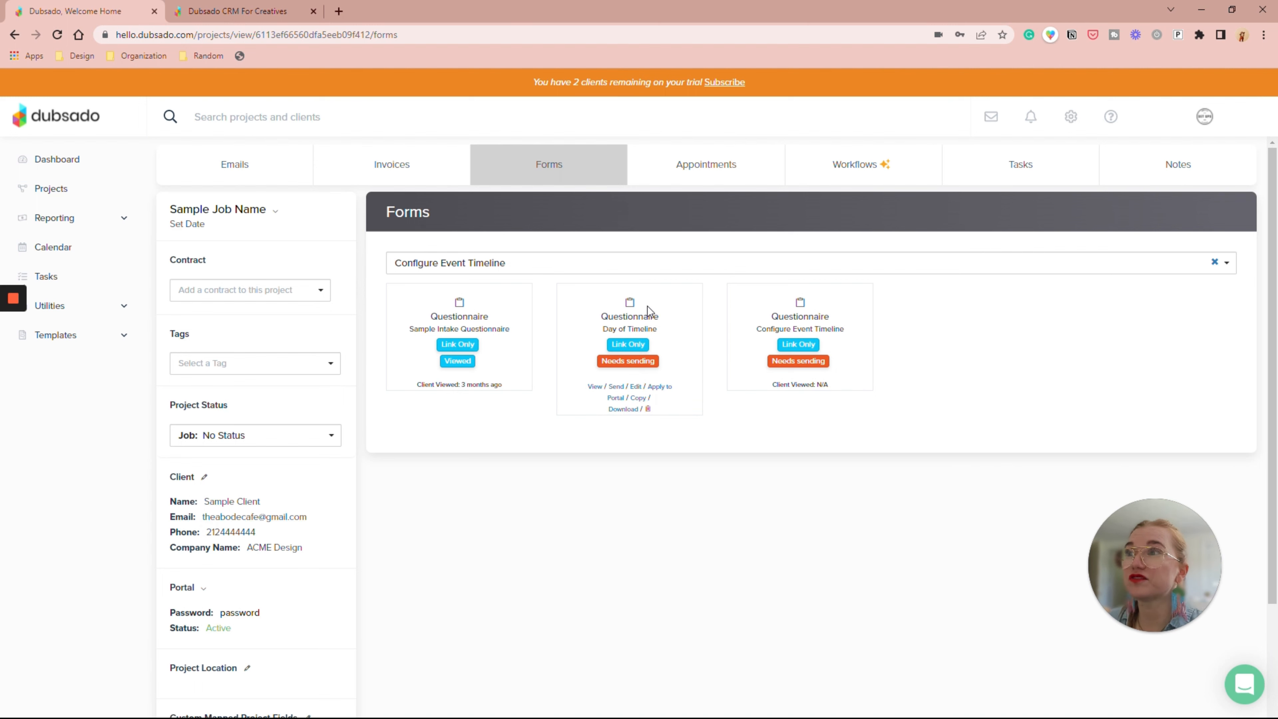
click(595, 386)
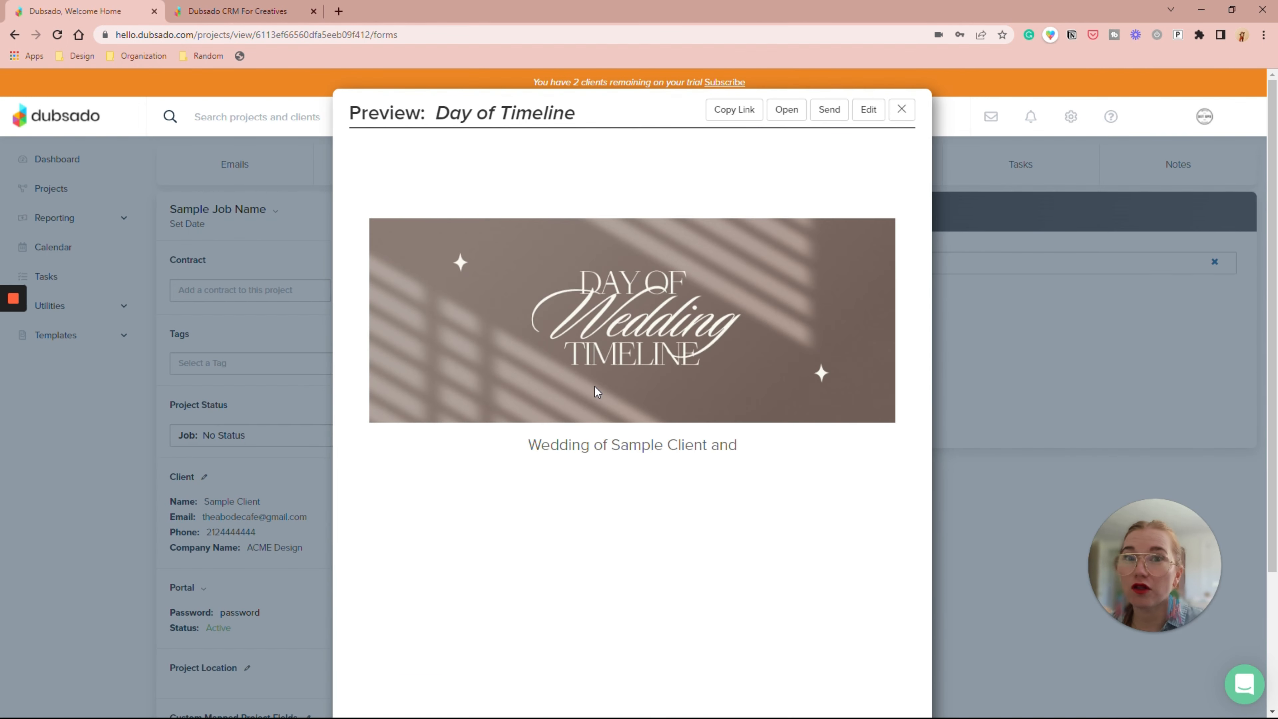
click(901, 109)
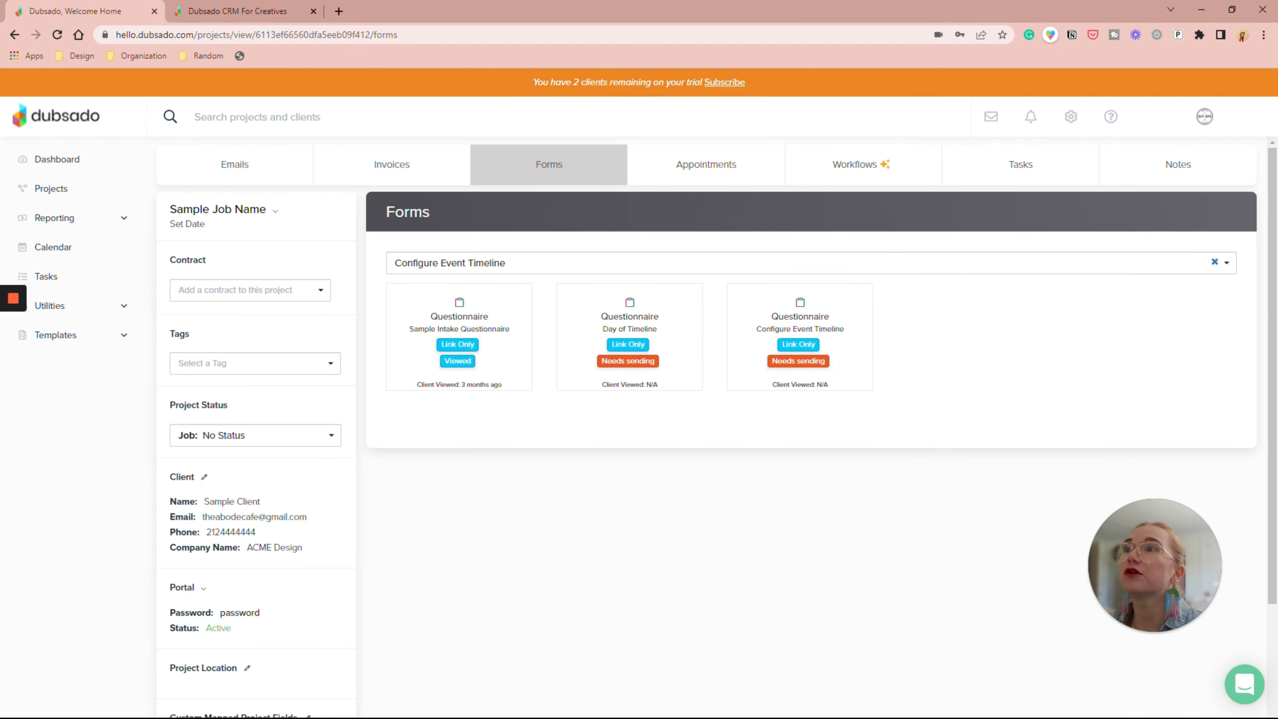
Step: Reload the project page and examine the whole Day of Timeline preview with the submitted schedule
click(57, 35)
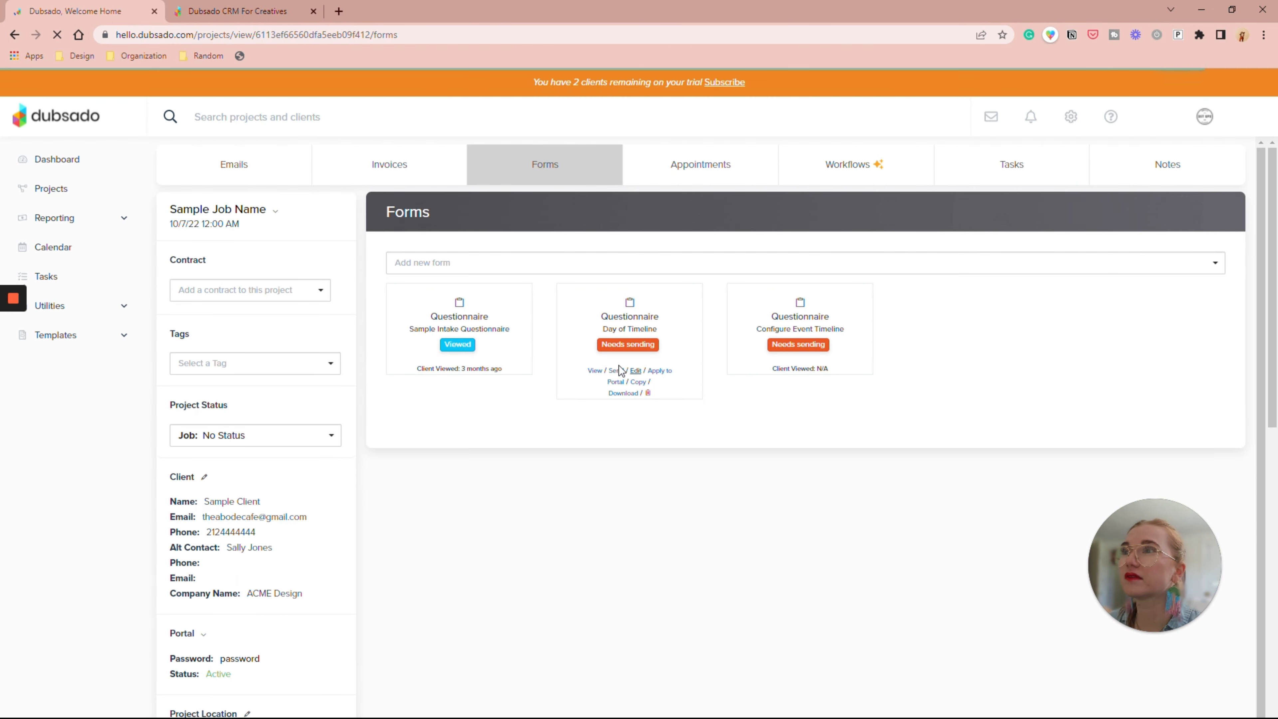
click(588, 367)
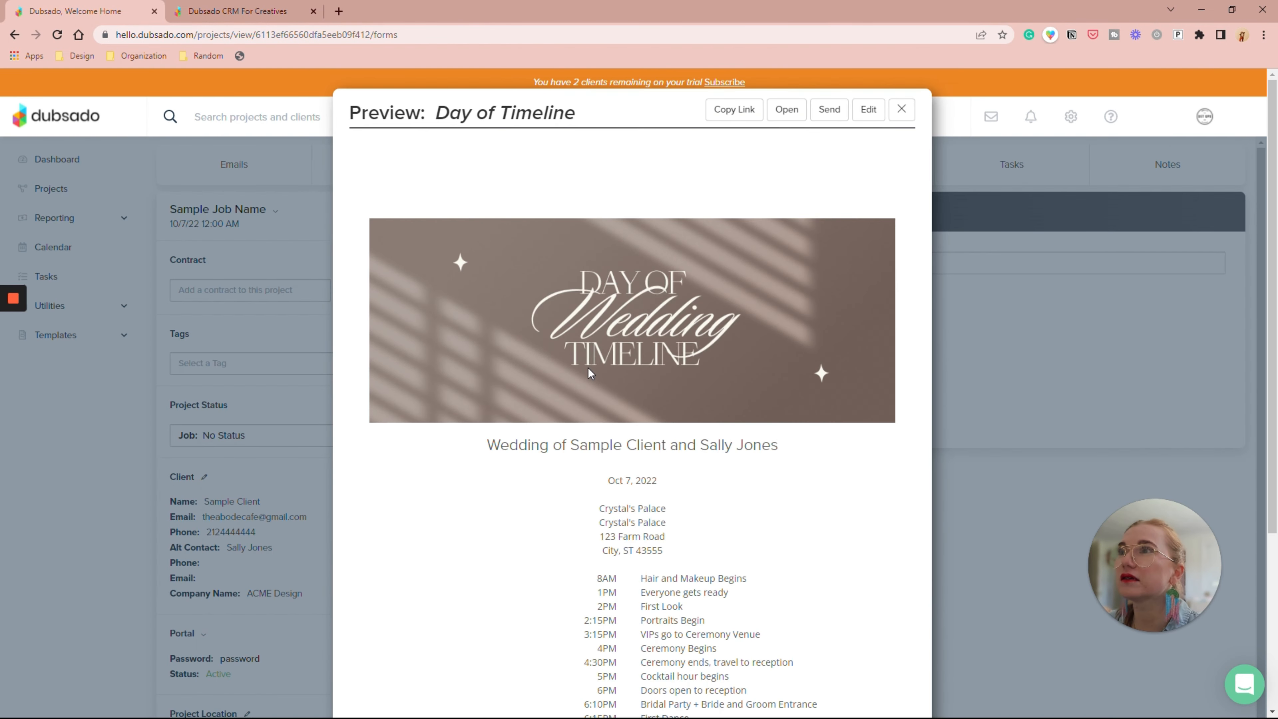
scroll(588, 368, down, 5)
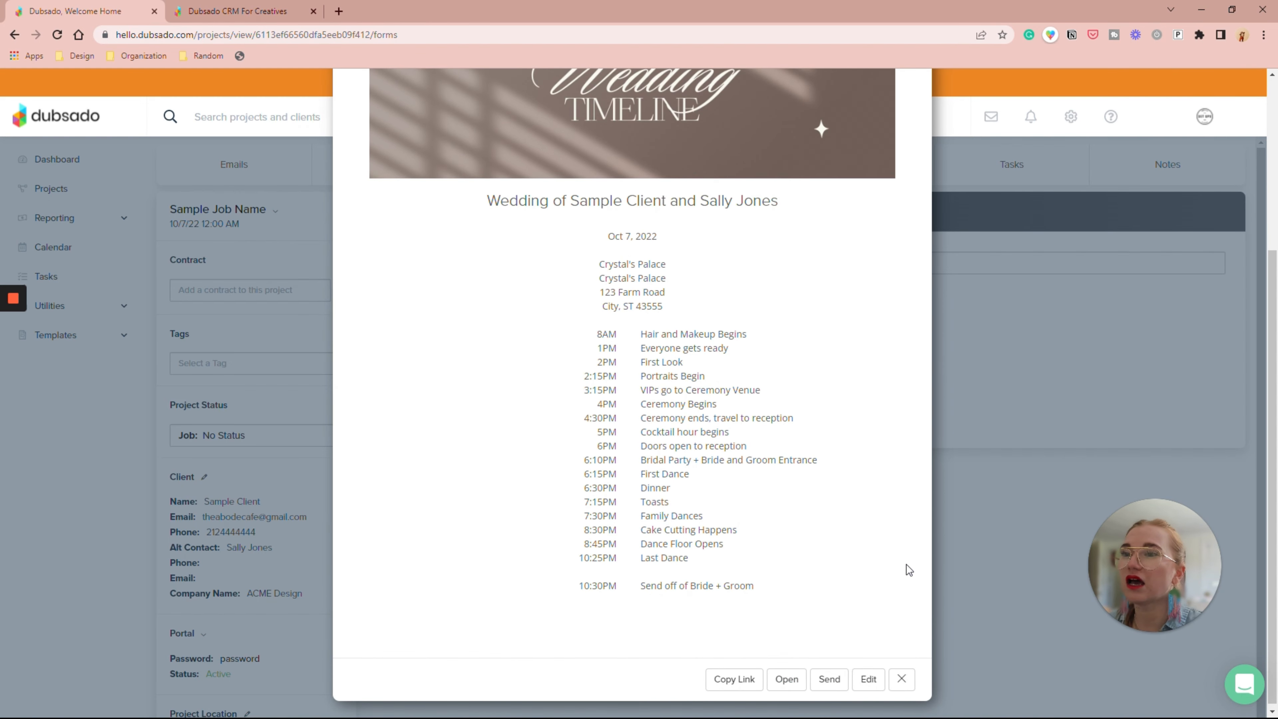
Step: Edit the Day of Timeline form and delete the {{job.address | addressLocationName}} smart field from its text box
click(865, 681)
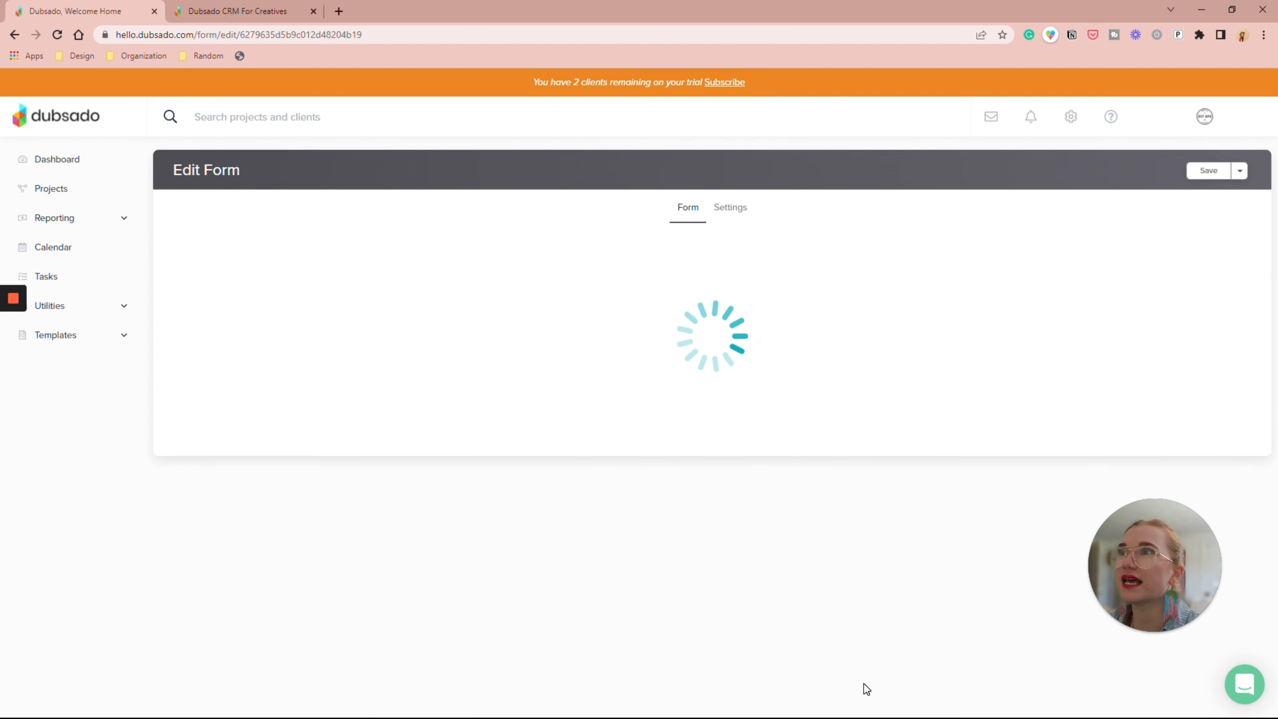
scroll(592, 627, down, 3)
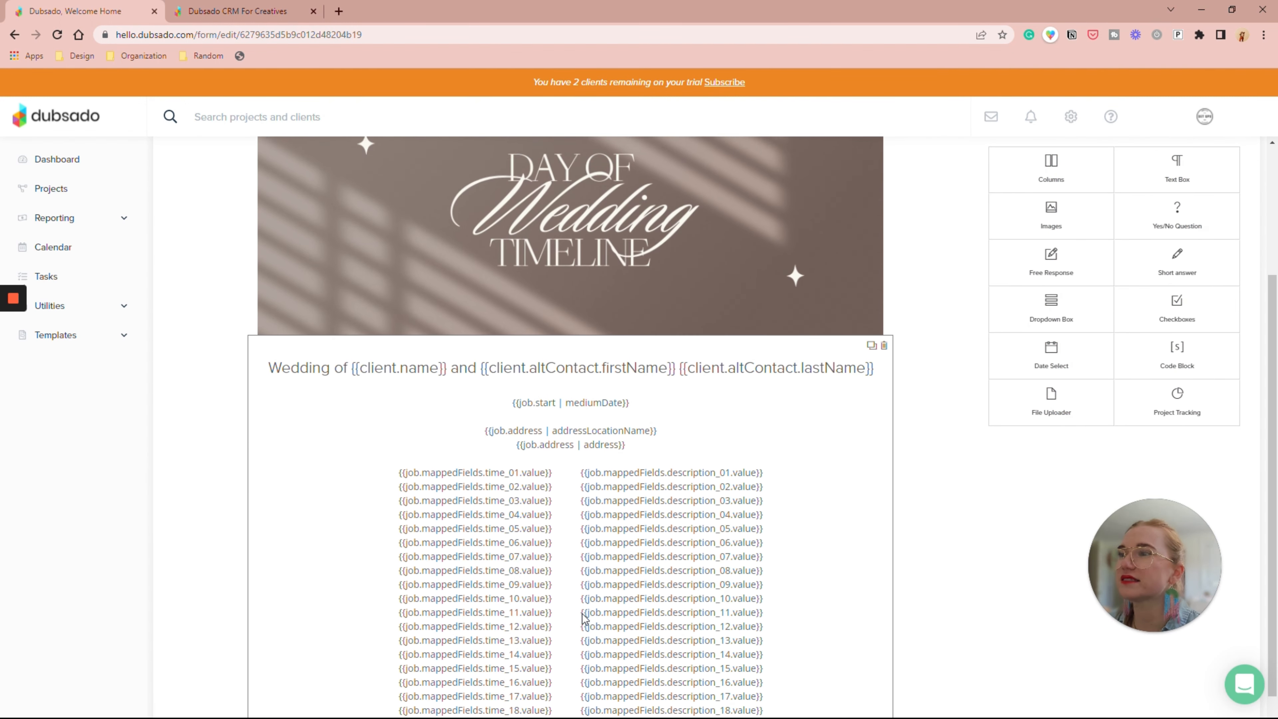
click(582, 451)
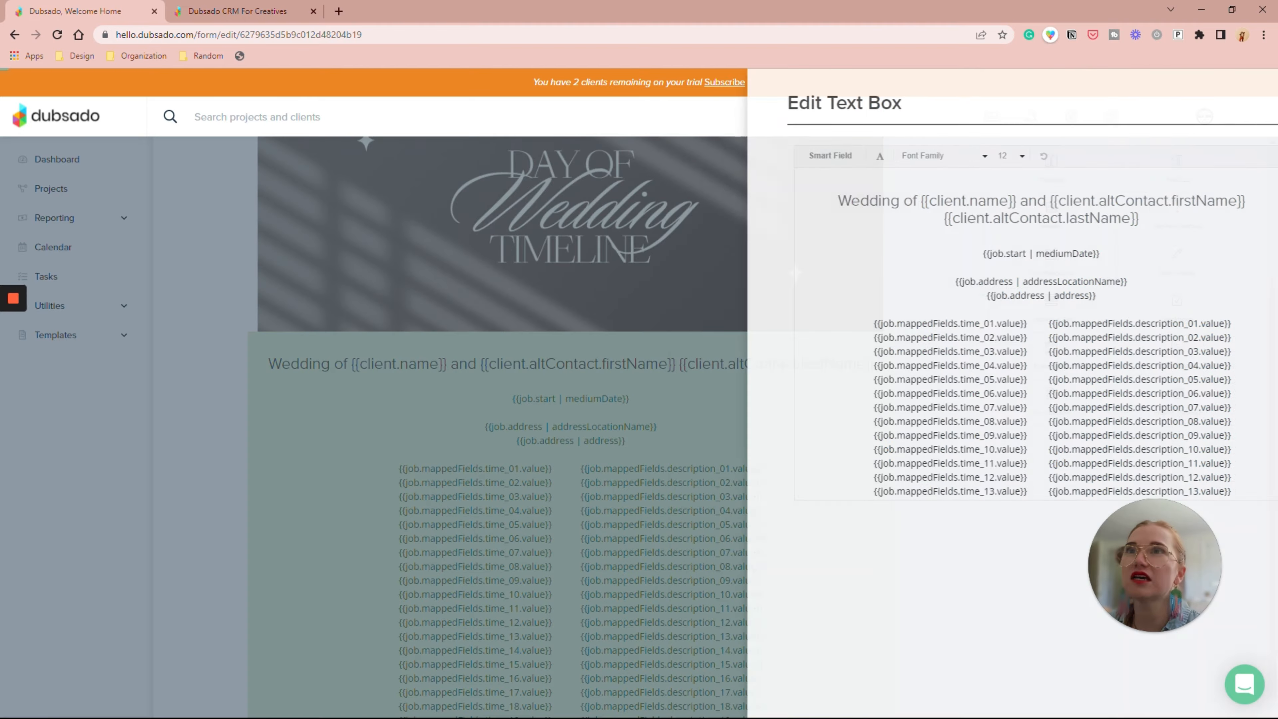
key(shift+Home)
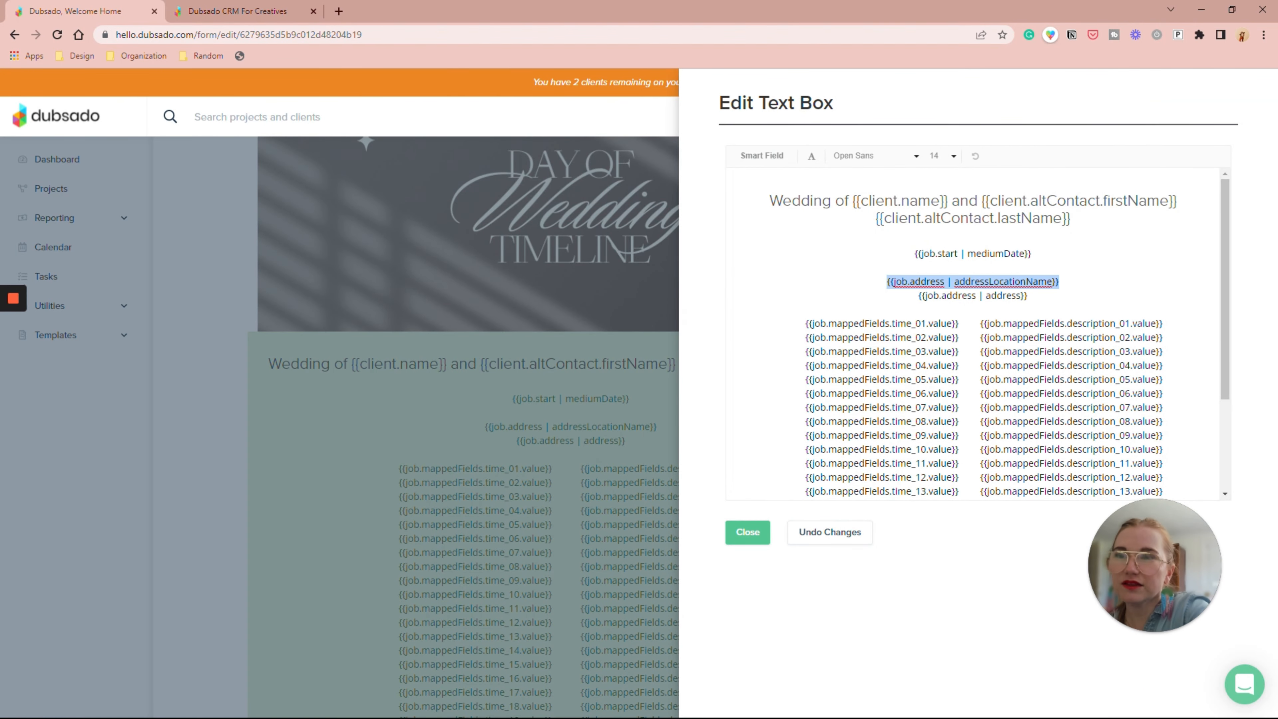
key(BackSpace)
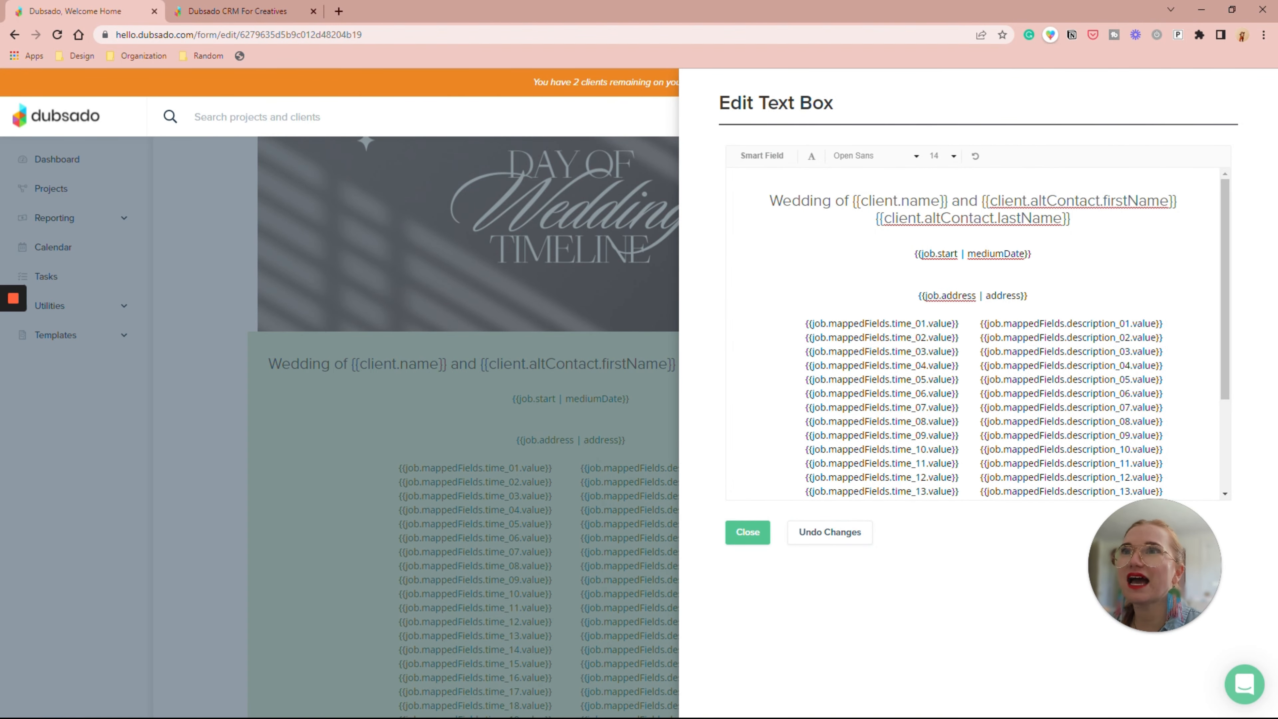
Step: Narrow the time column and the gap before the descriptions so the timeline table shifts left, closing the text box
drag(960, 409, 910, 408)
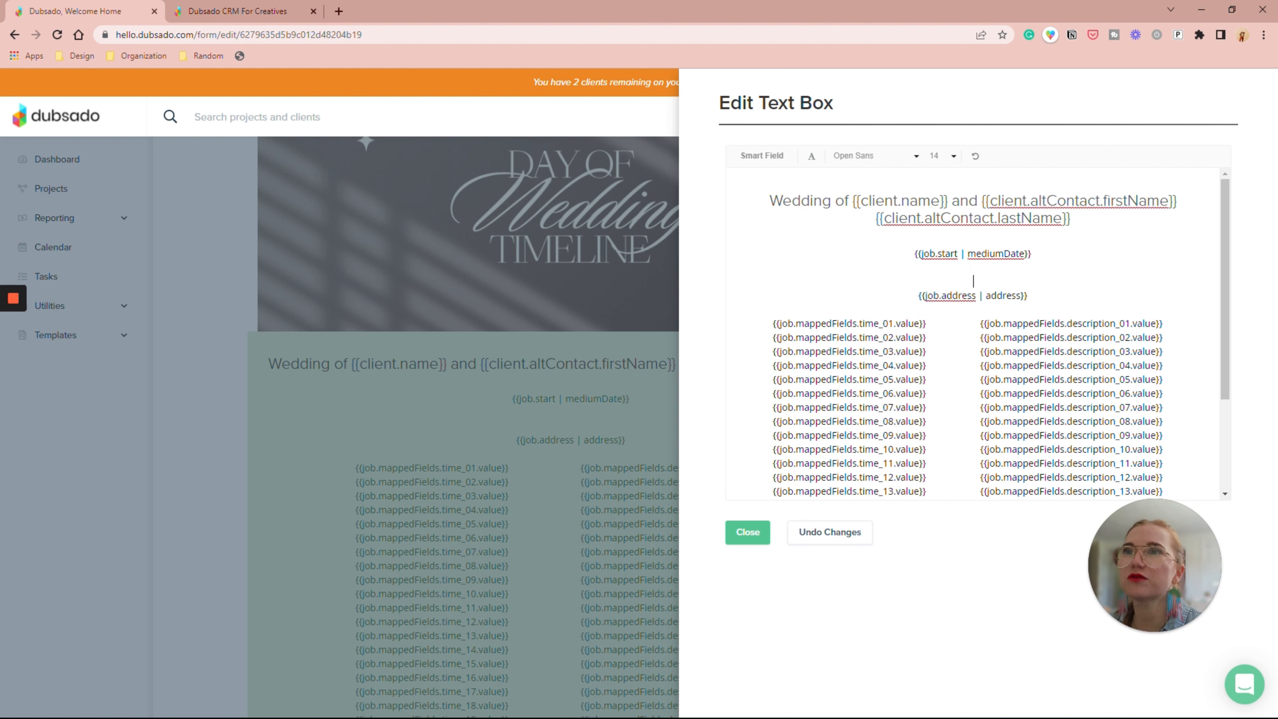
drag(964, 332, 943, 331)
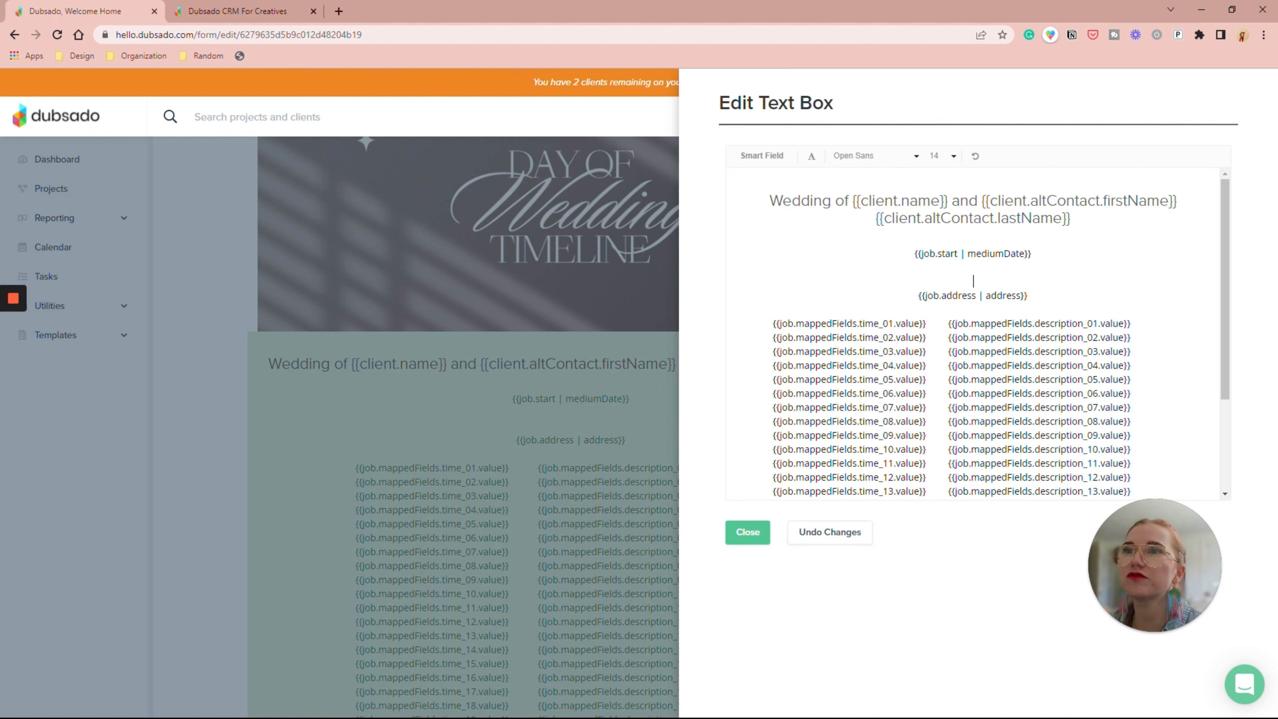
click(748, 531)
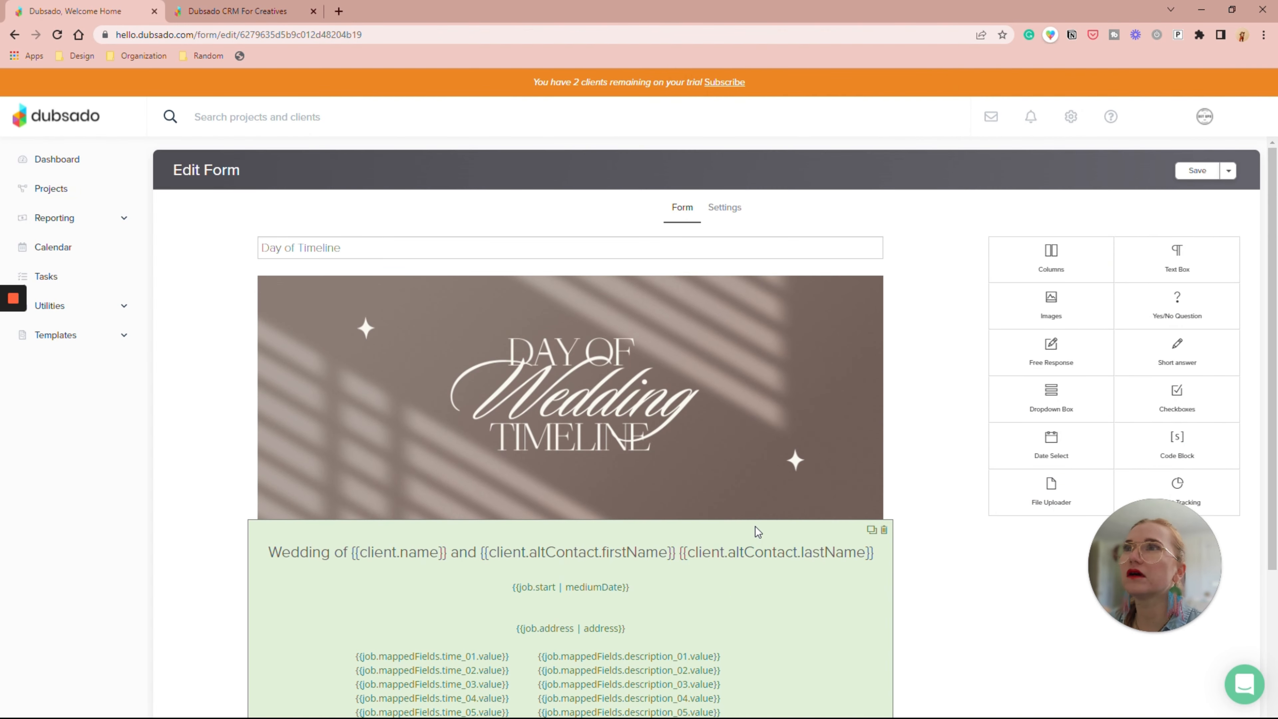
Step: Save the Day of Timeline form and preview it through to the final schedule entry
click(1228, 170)
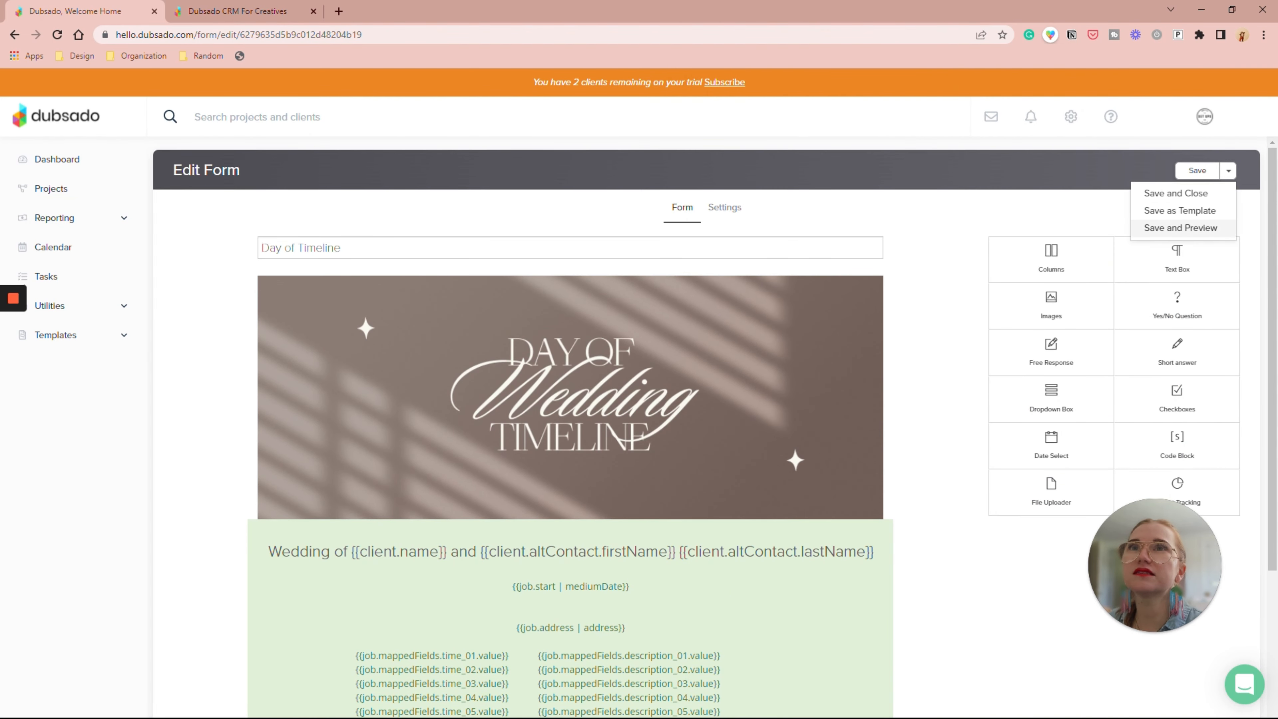
click(1201, 227)
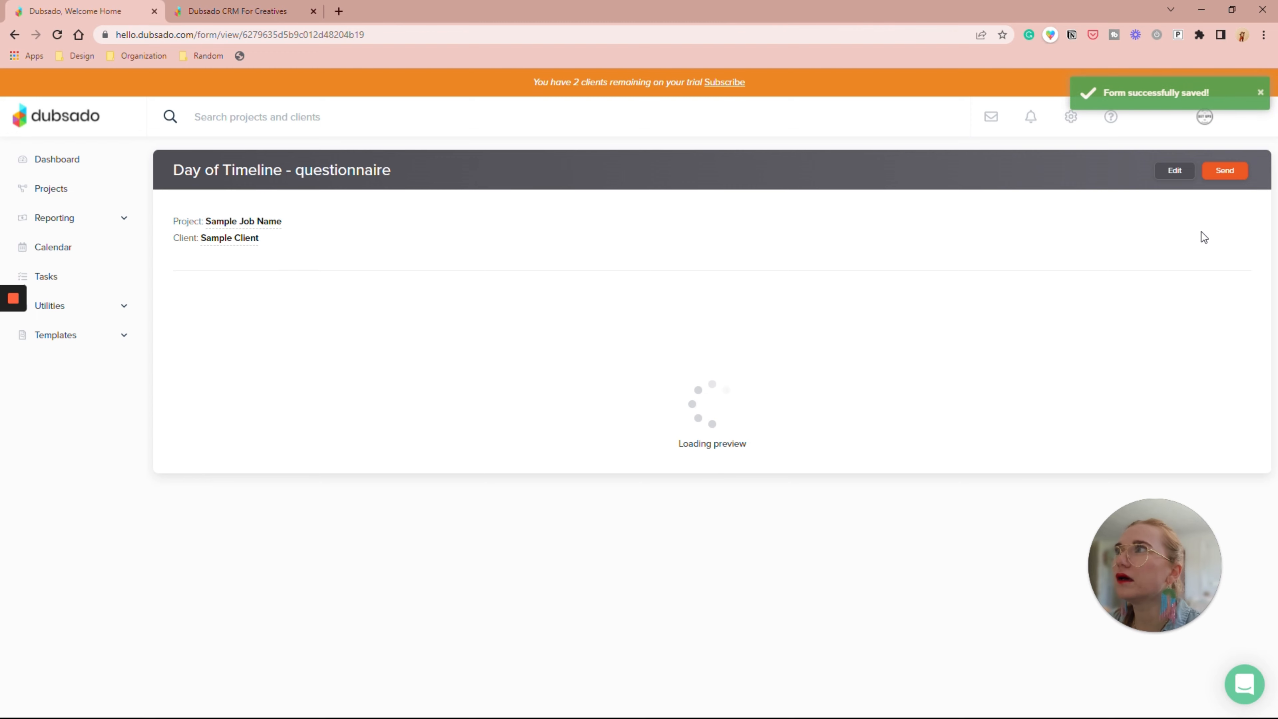
scroll(715, 382, down, 5)
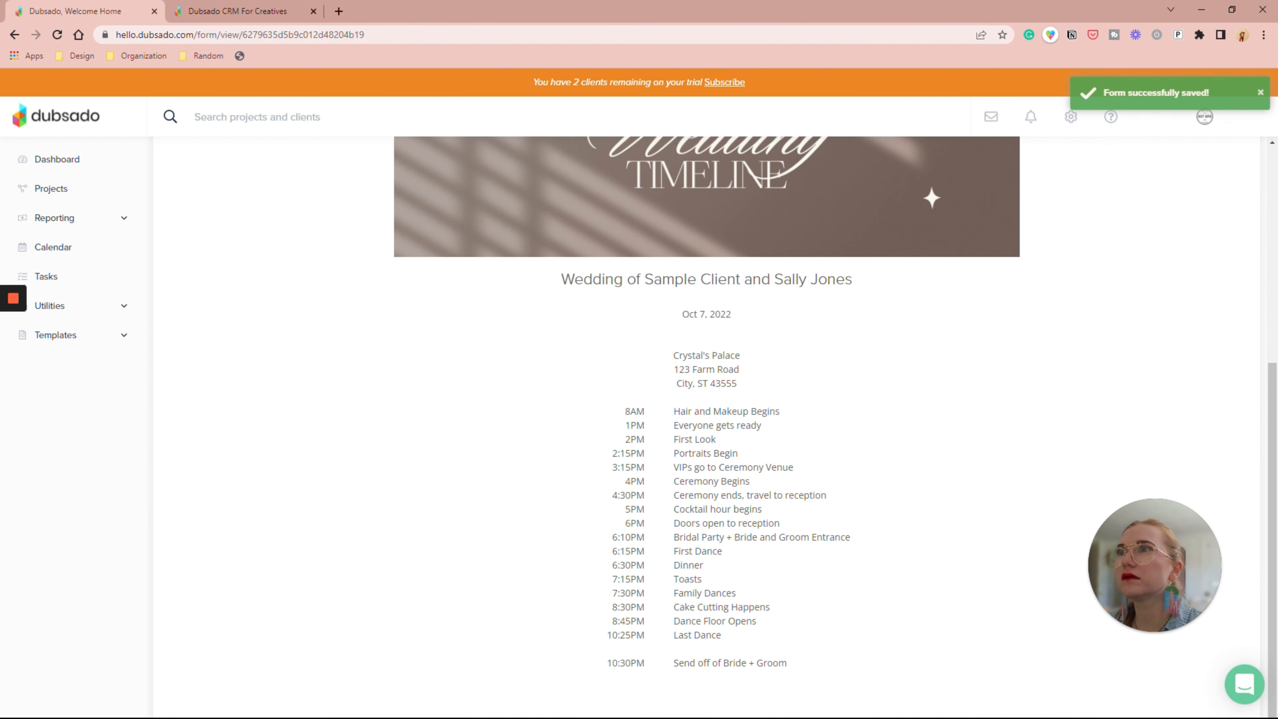
Step: Examine the Day of Timeline preview, including the schedule rows, the wedding heading and the banner
drag(611, 411, 859, 653)
click(725, 651)
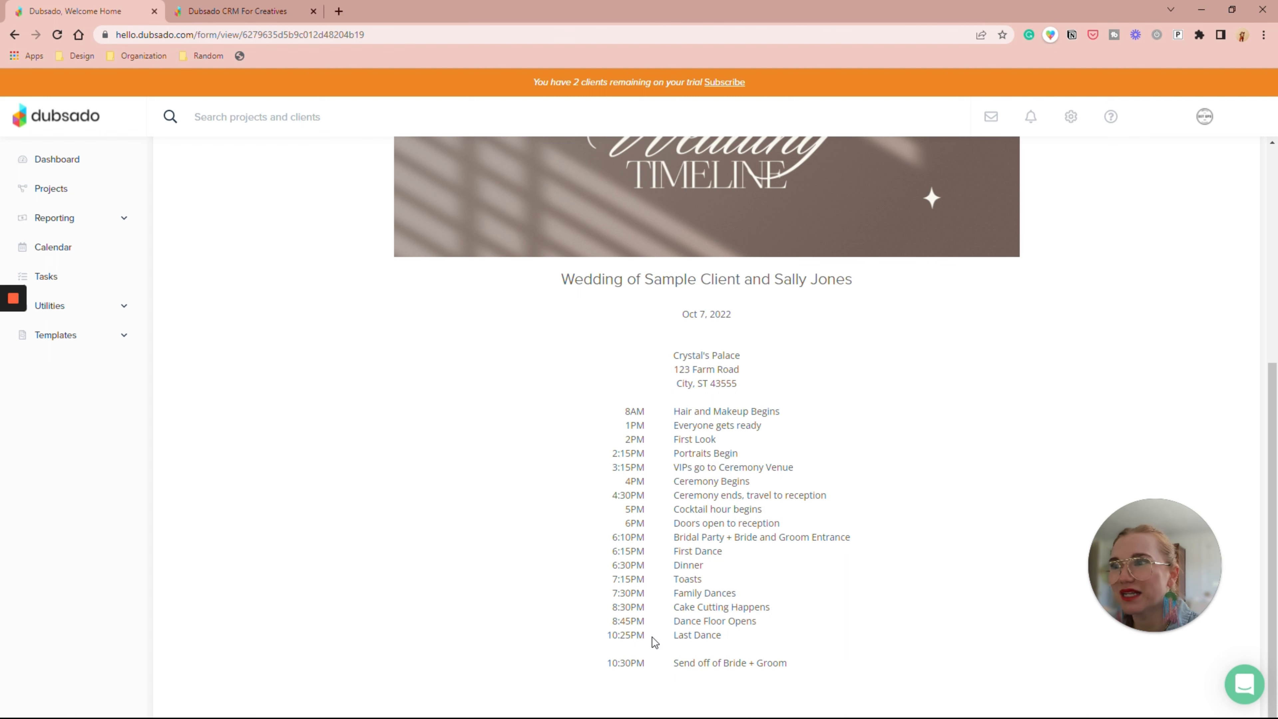
scroll(652, 637, up, 1)
scroll(652, 637, down, 1)
scroll(652, 637, up, 3)
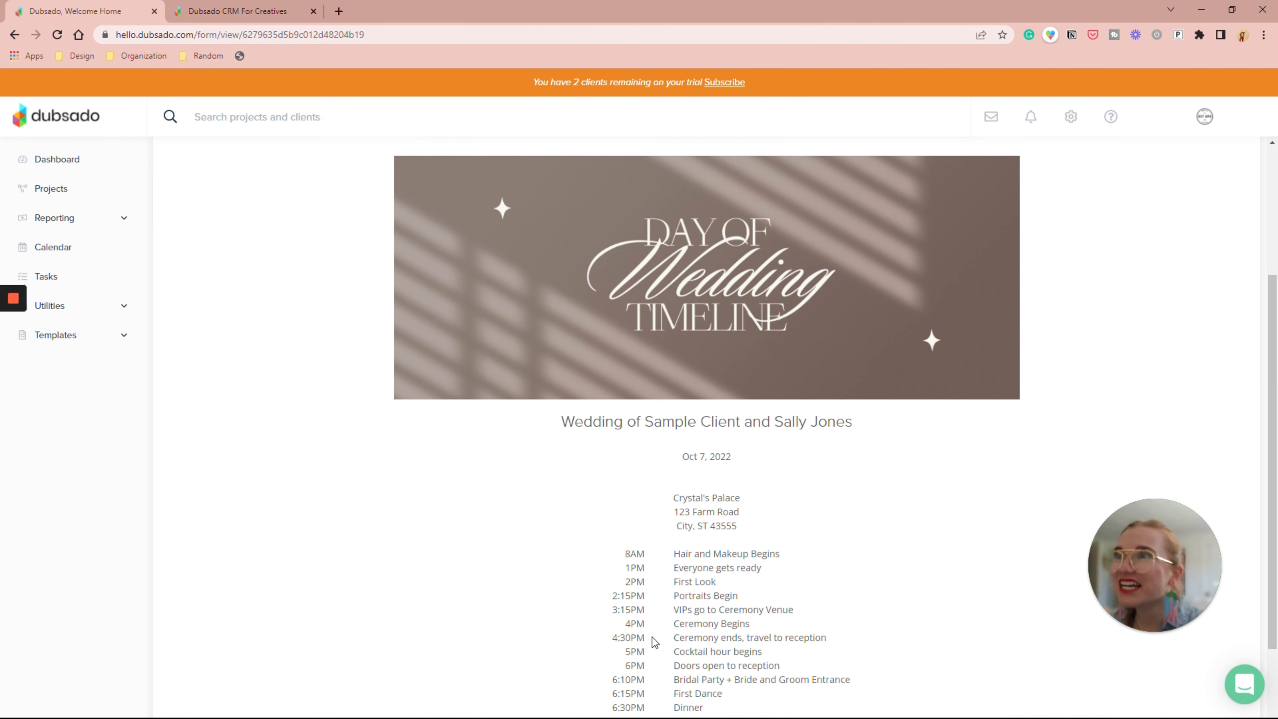
drag(562, 414, 850, 413)
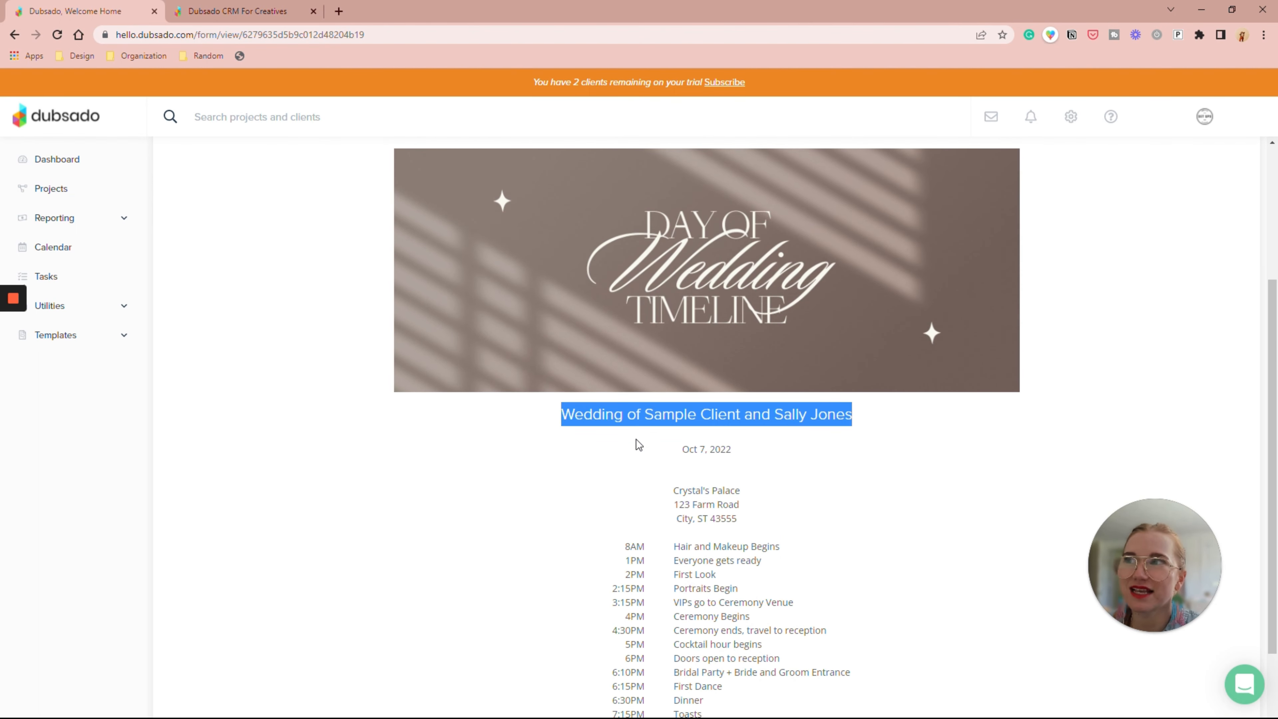
click(835, 451)
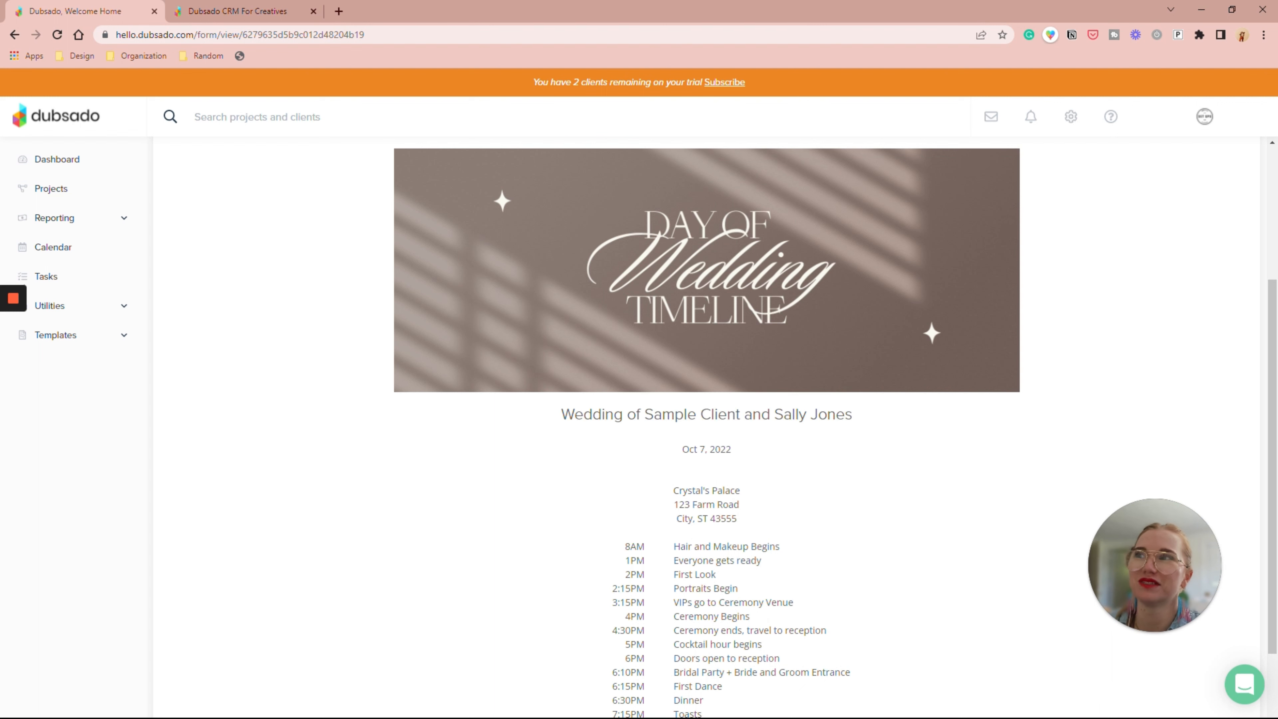
scroll(964, 396, up, 5)
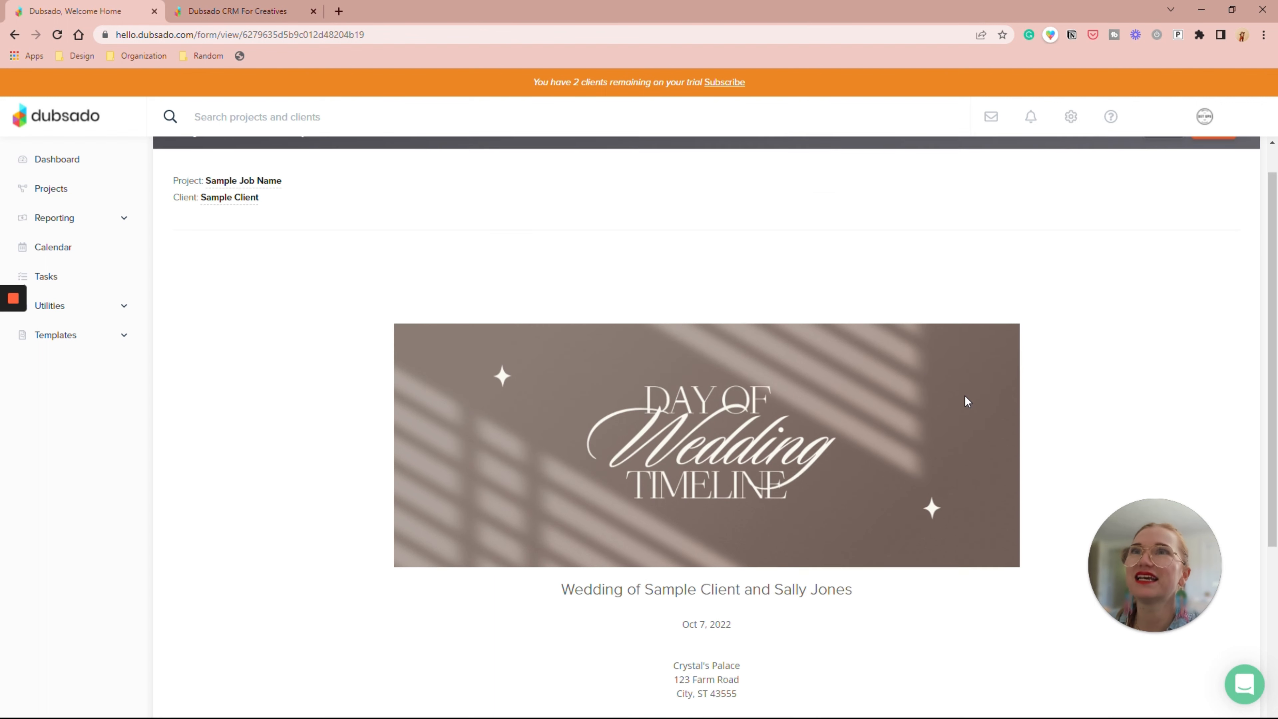
Step: Start the email for sending the Day of Timeline, open the client-facing form from its link, and download it as a PDF
click(1212, 171)
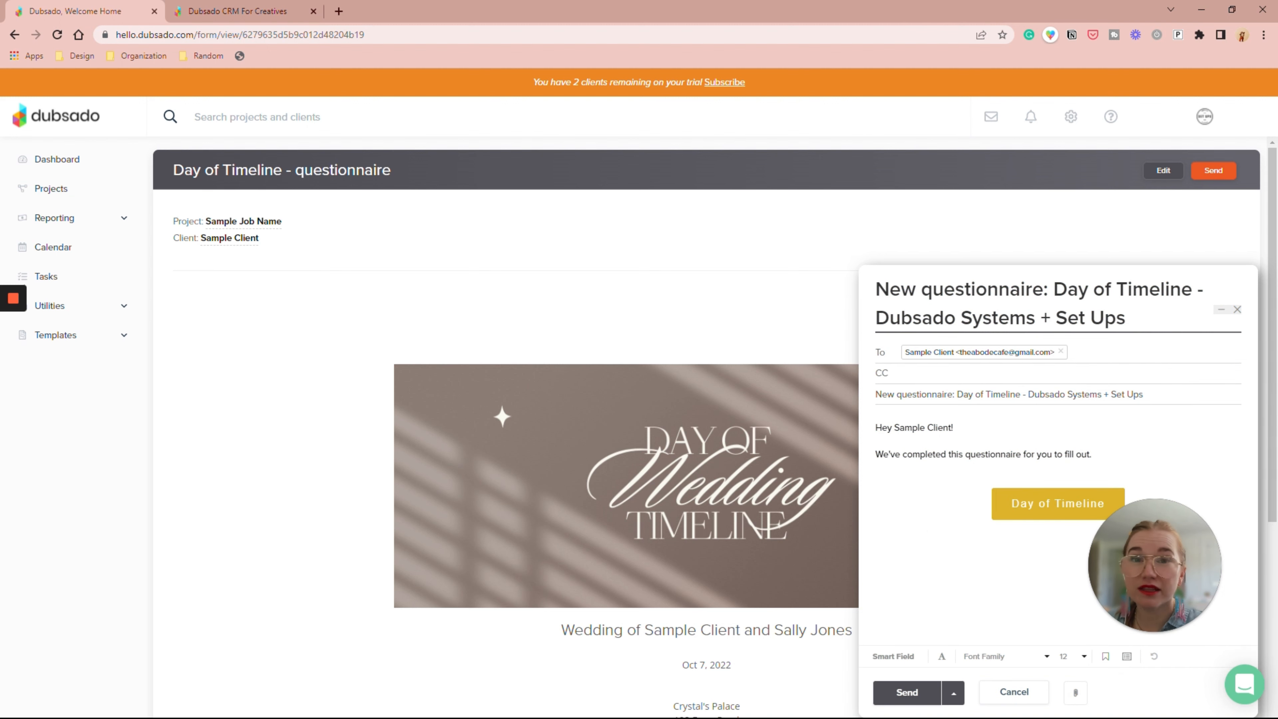
click(1058, 504)
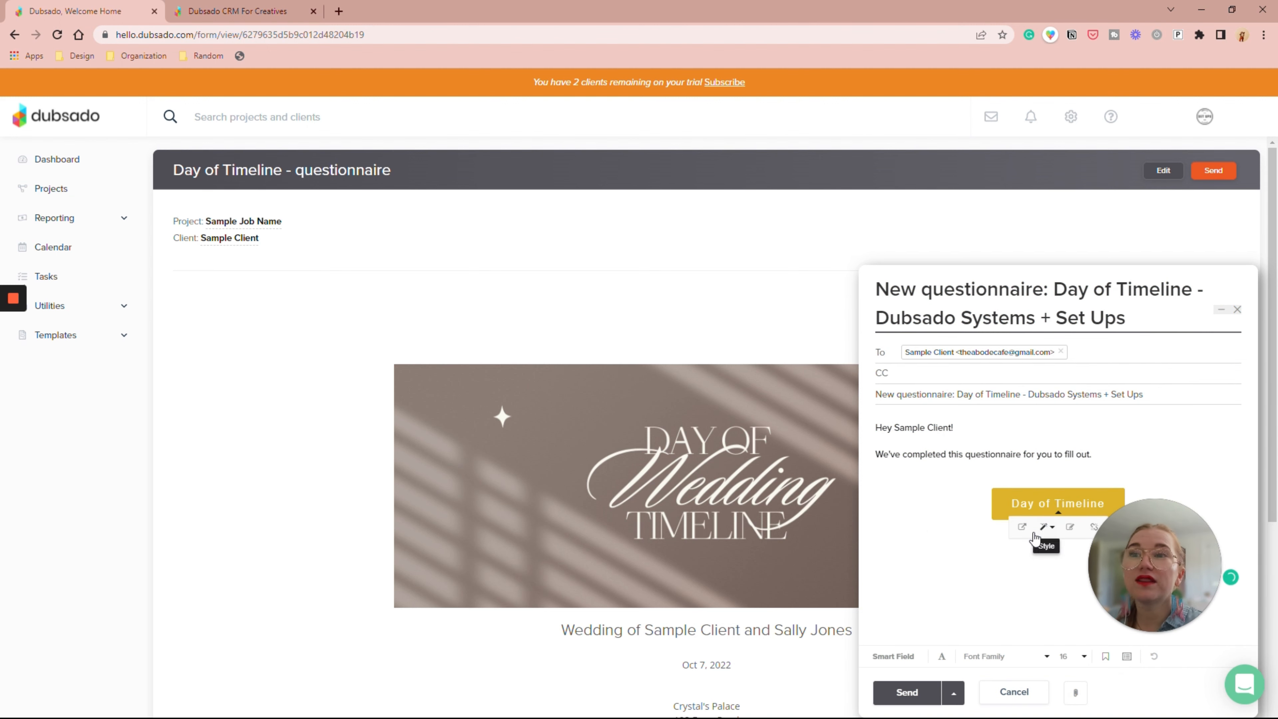
click(1021, 528)
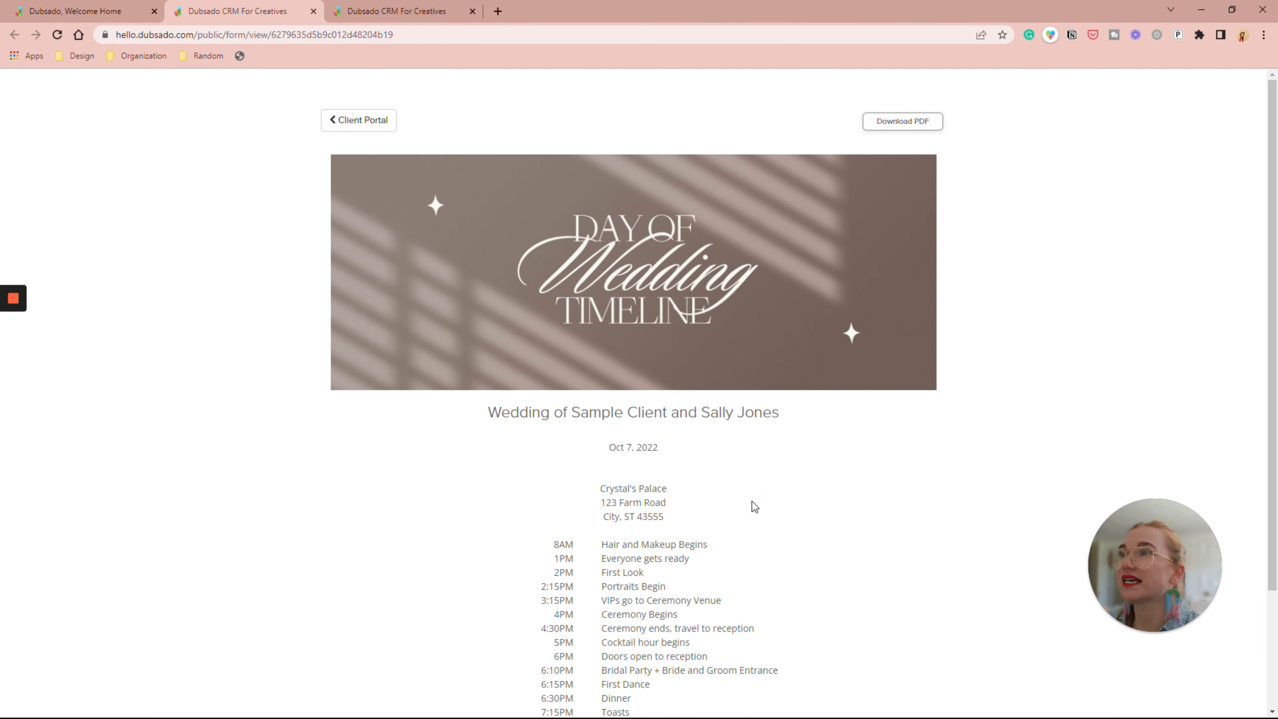
click(936, 126)
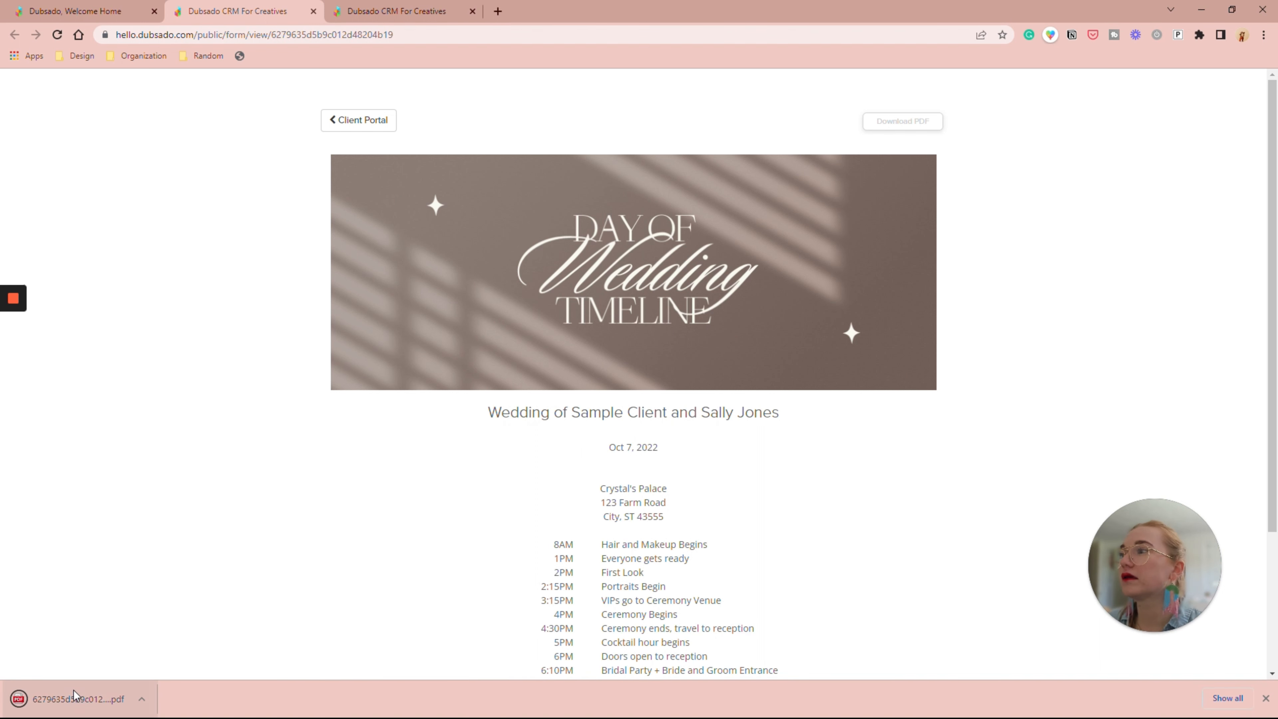
Step: Open the downloaded PDF and examine the layout of the whole timeline page
click(80, 699)
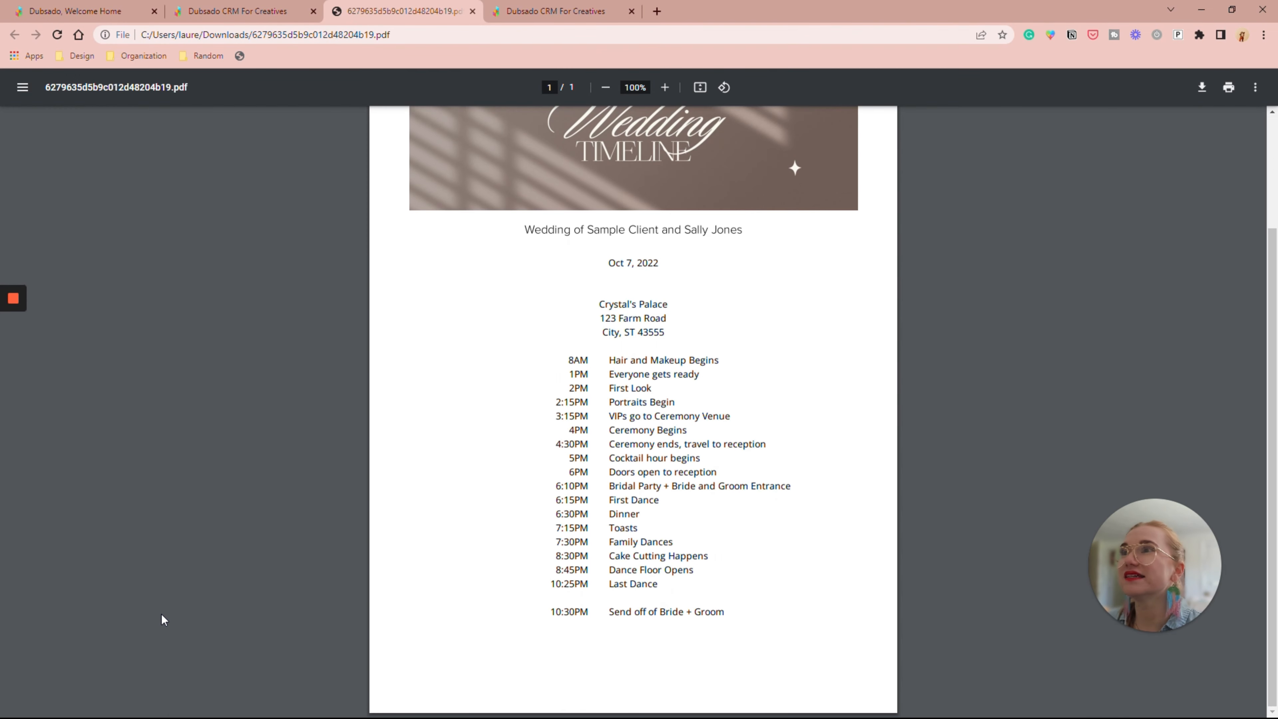
scroll(505, 389, up, 3)
scroll(506, 390, down, 3)
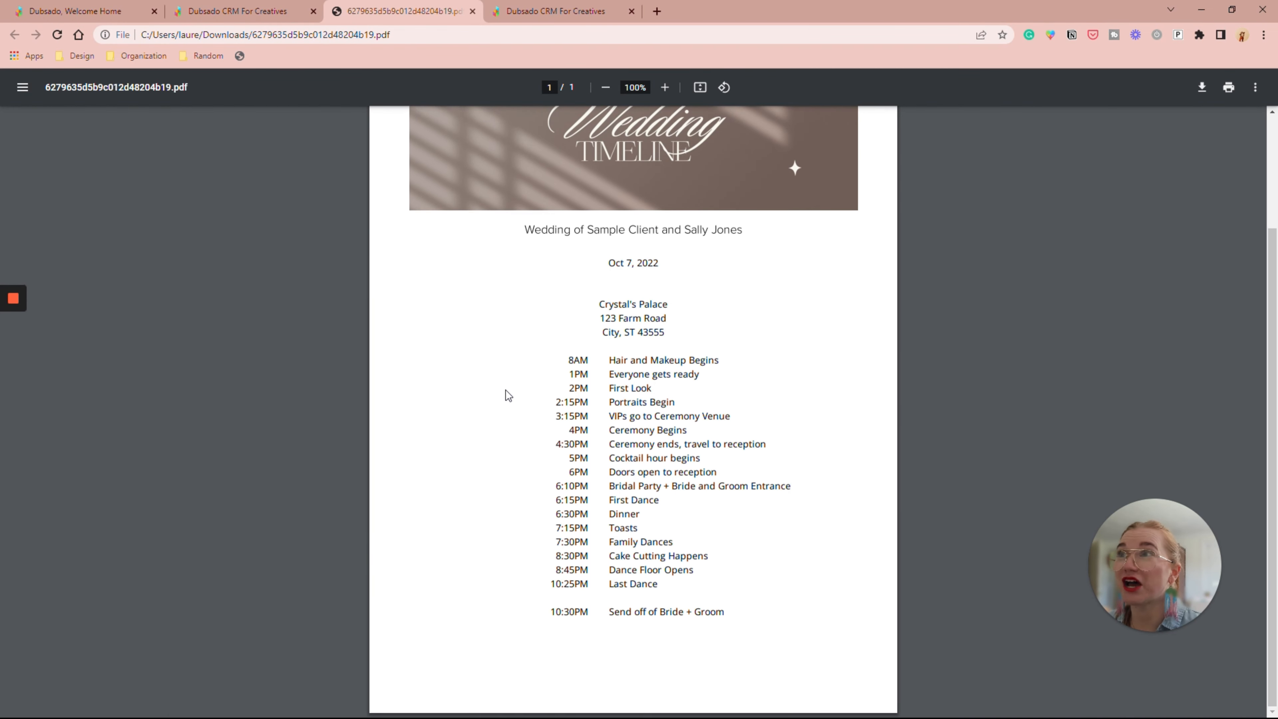
scroll(505, 396, up, 2)
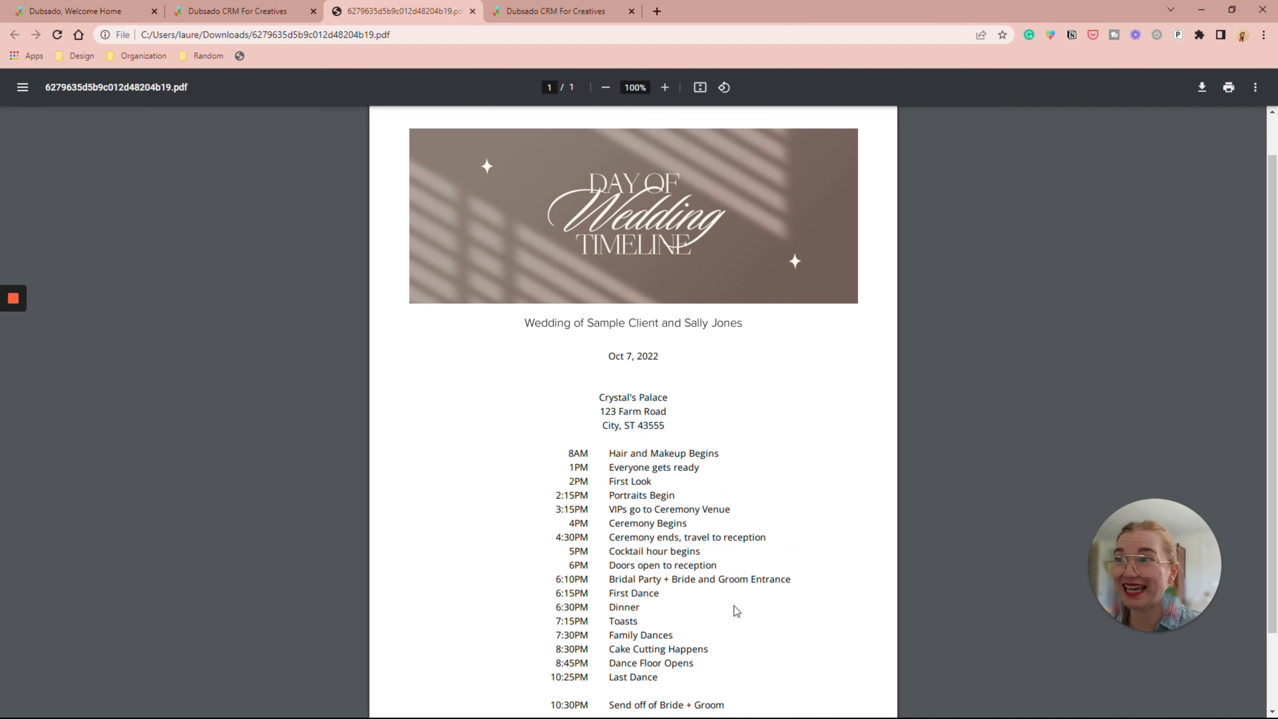
scroll(720, 631, down, 2)
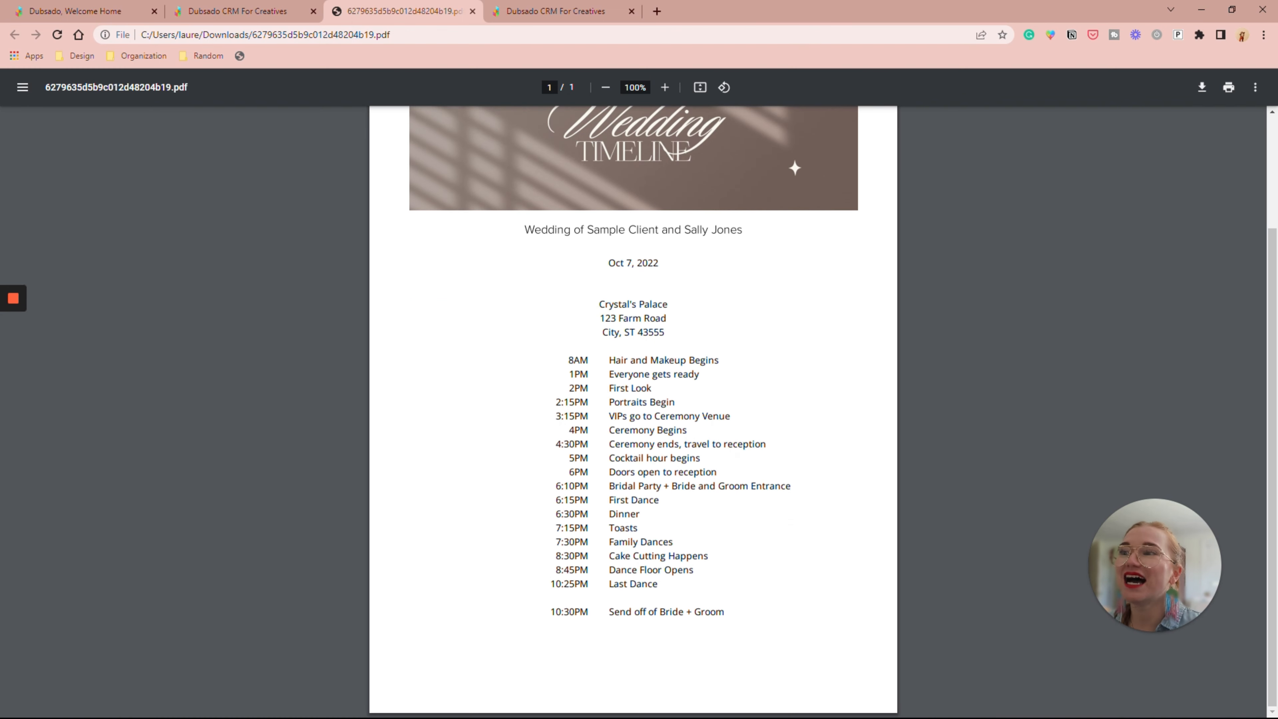
scroll(633, 412, up, 3)
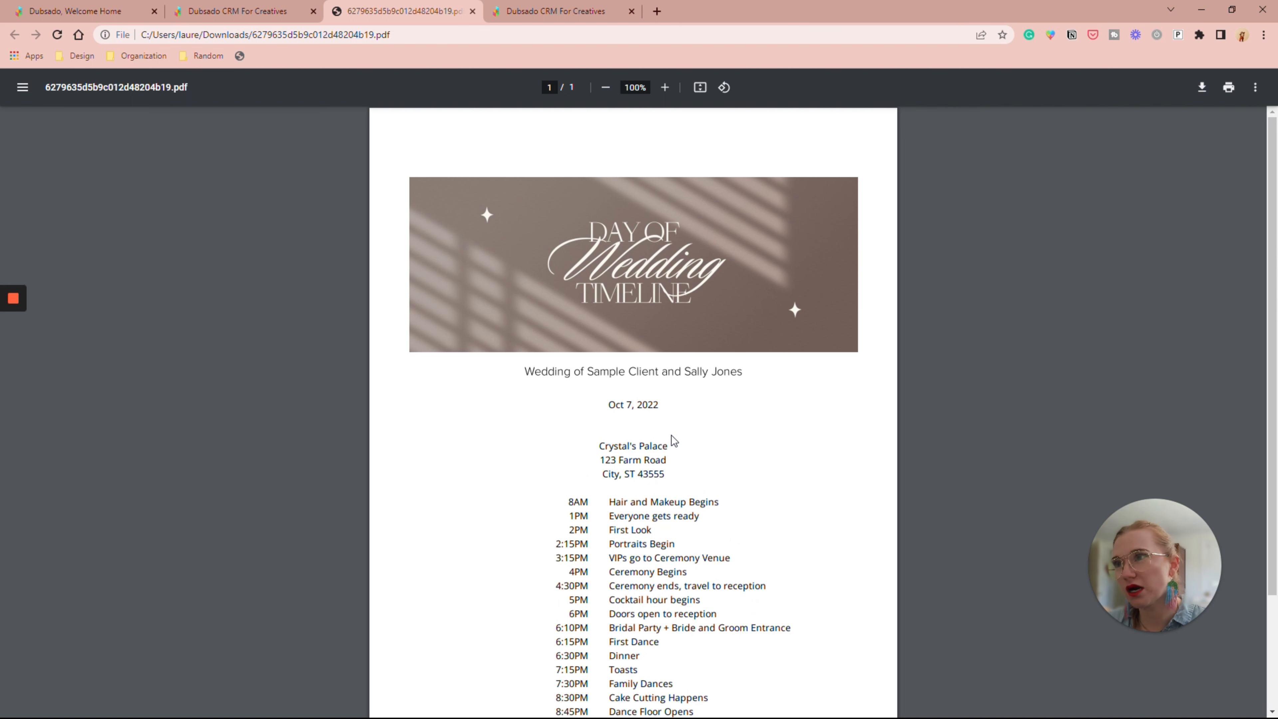
scroll(633, 412, down, 3)
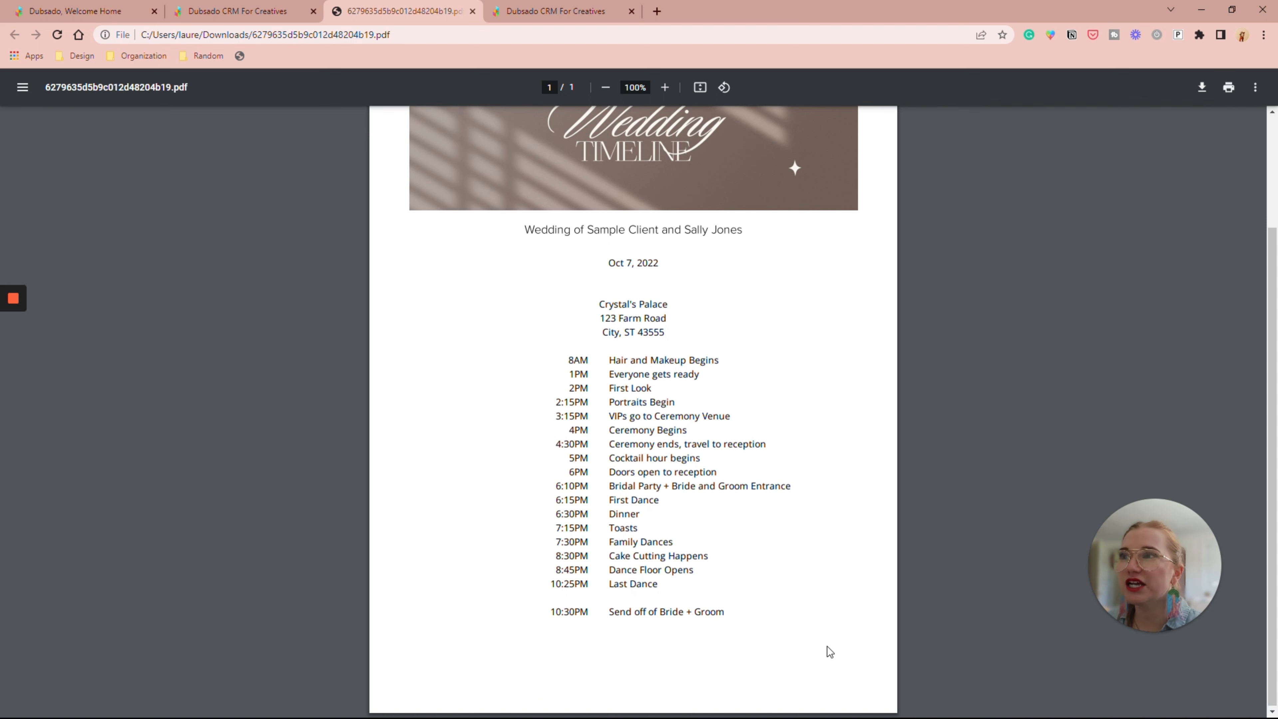
scroll(827, 646, up, 3)
scroll(827, 646, down, 3)
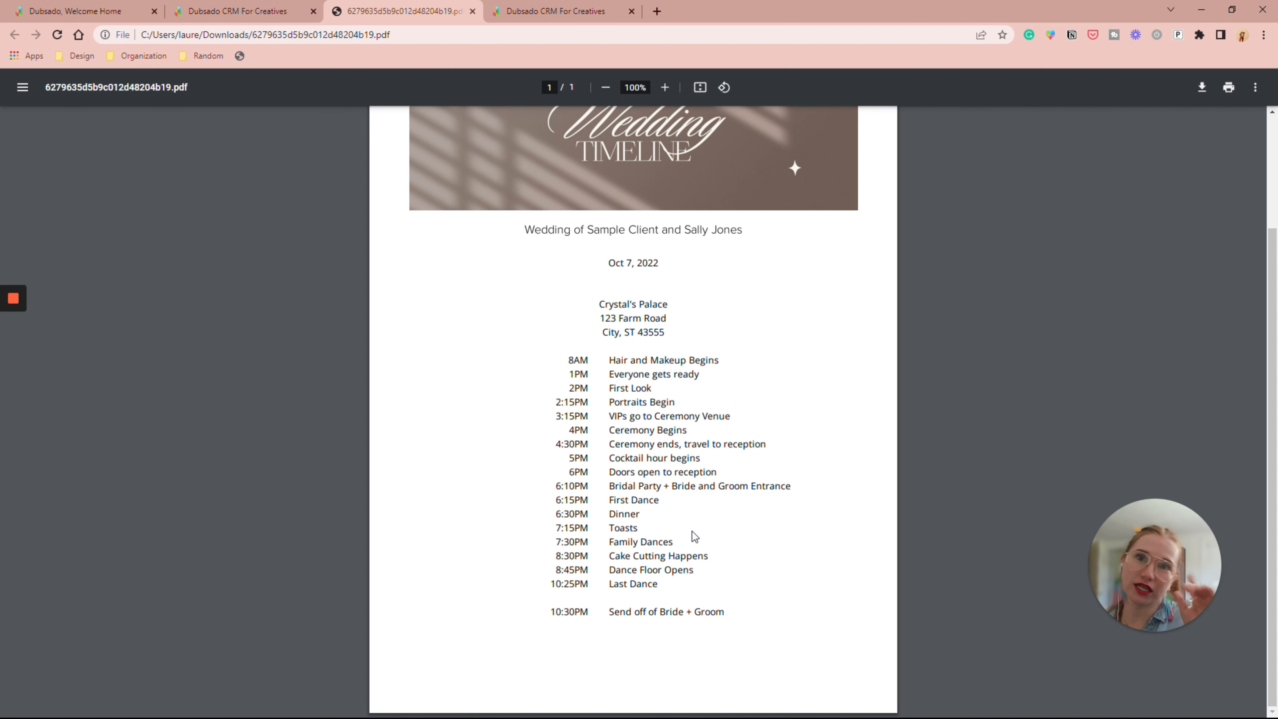
Step: Discard the unsent email and open the Day of Timeline questionnaire template for editing
click(236, 11)
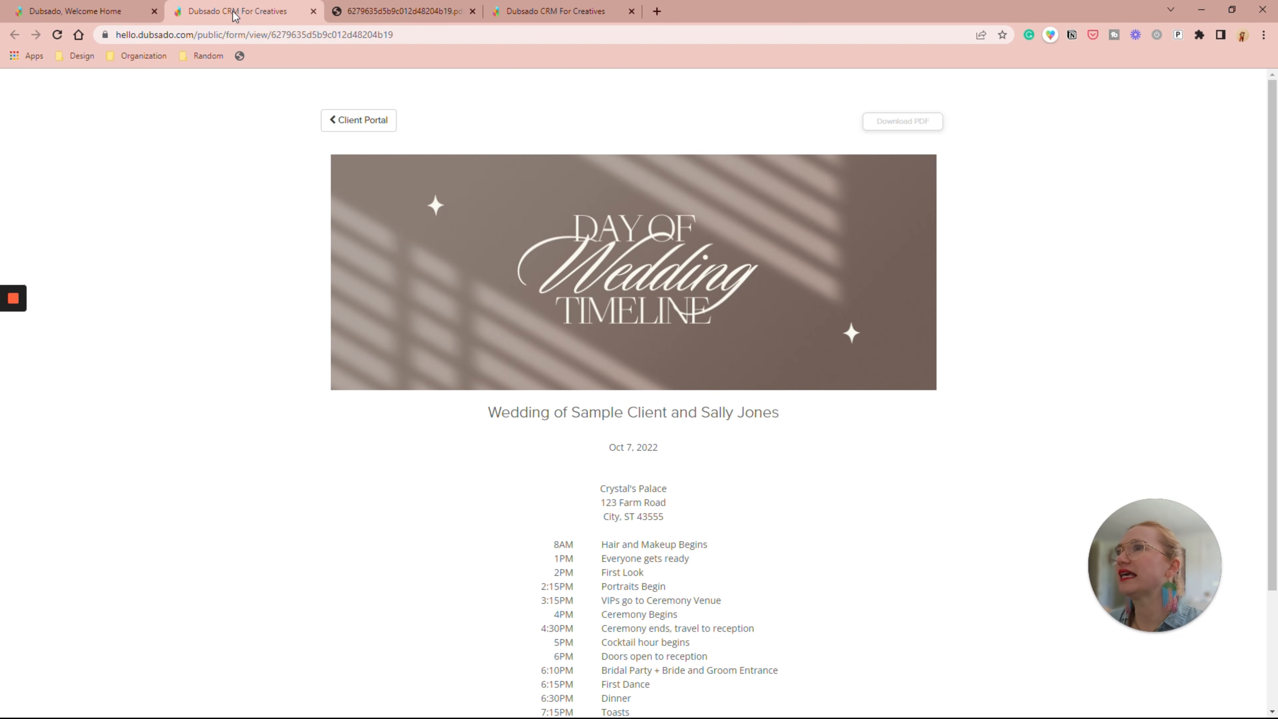
click(75, 11)
click(81, 338)
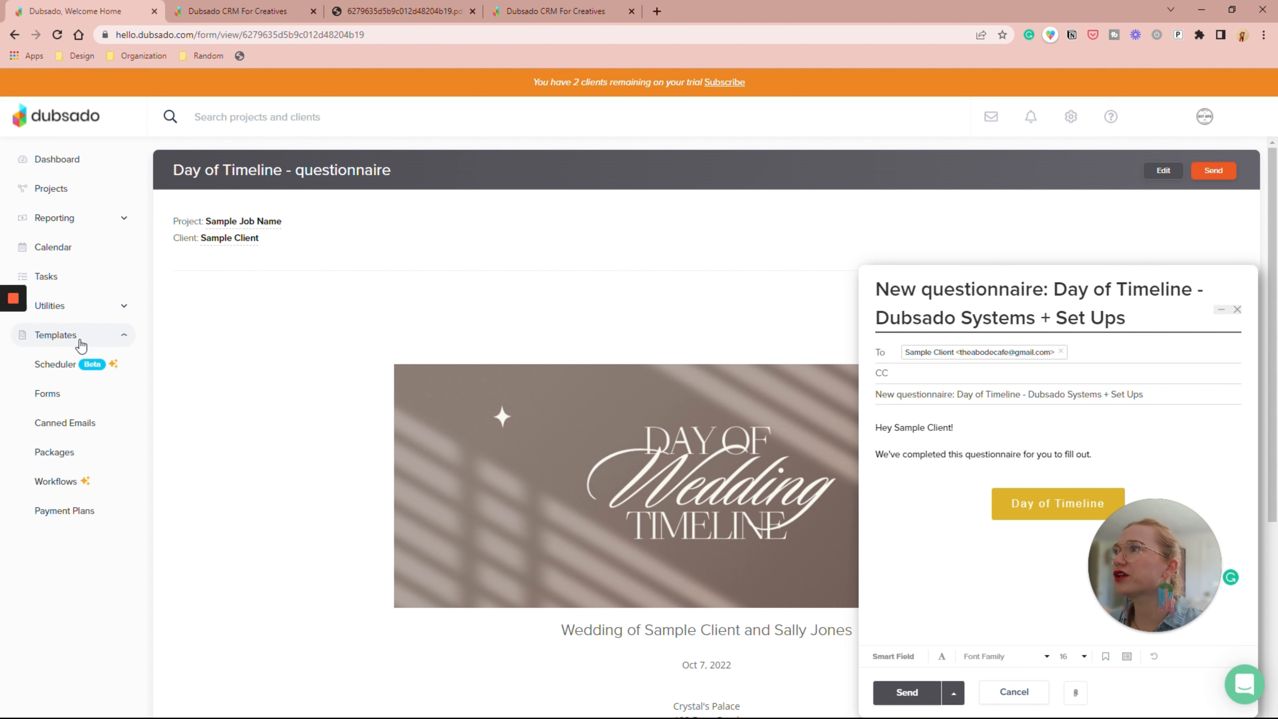
click(91, 395)
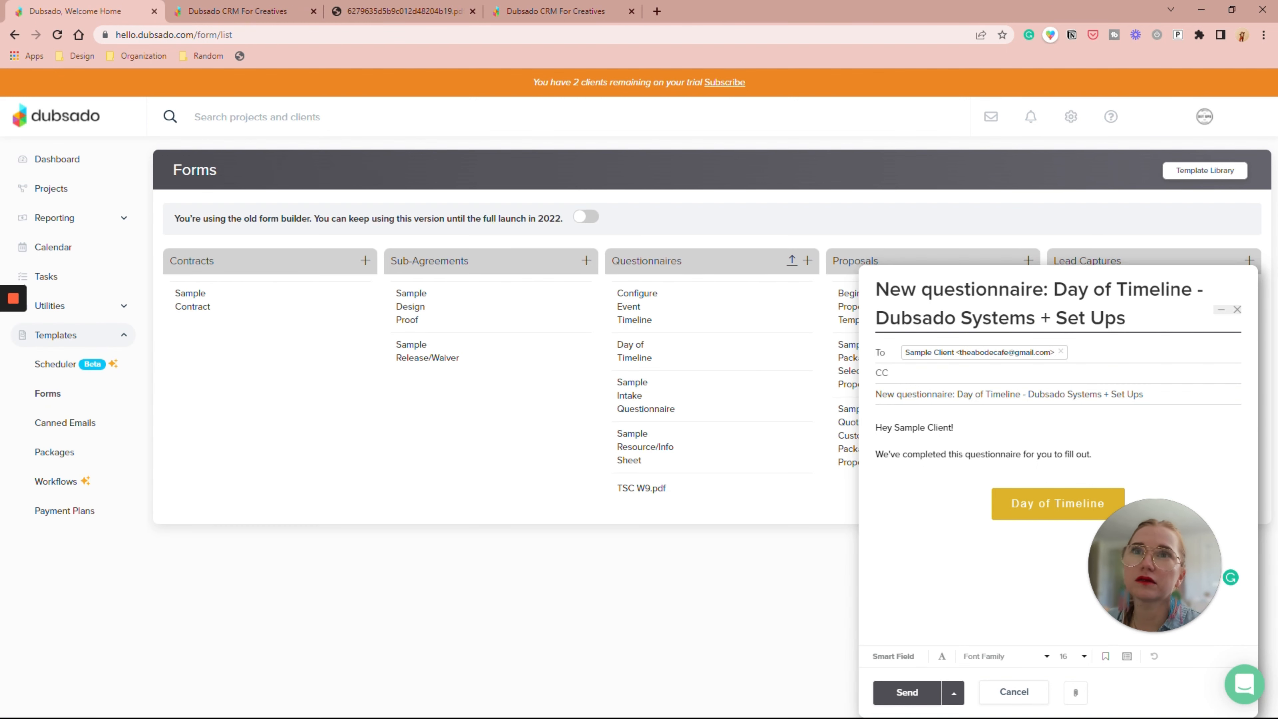
click(1237, 309)
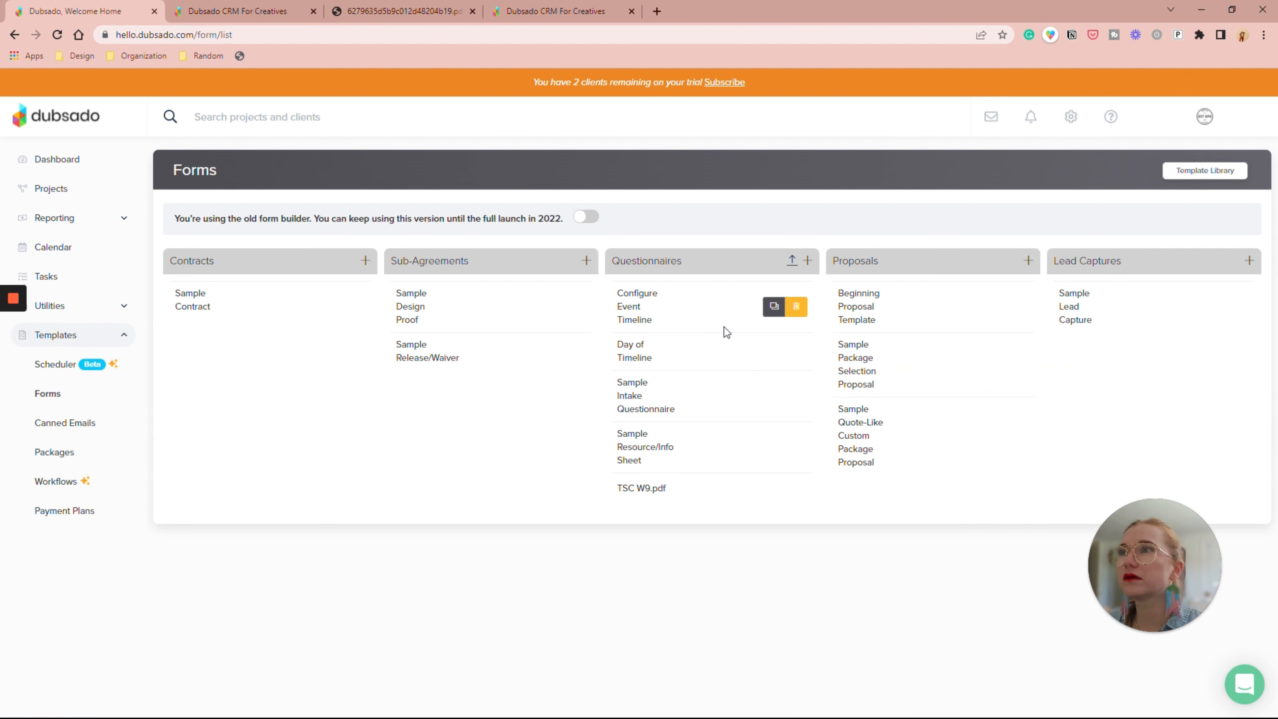
click(634, 357)
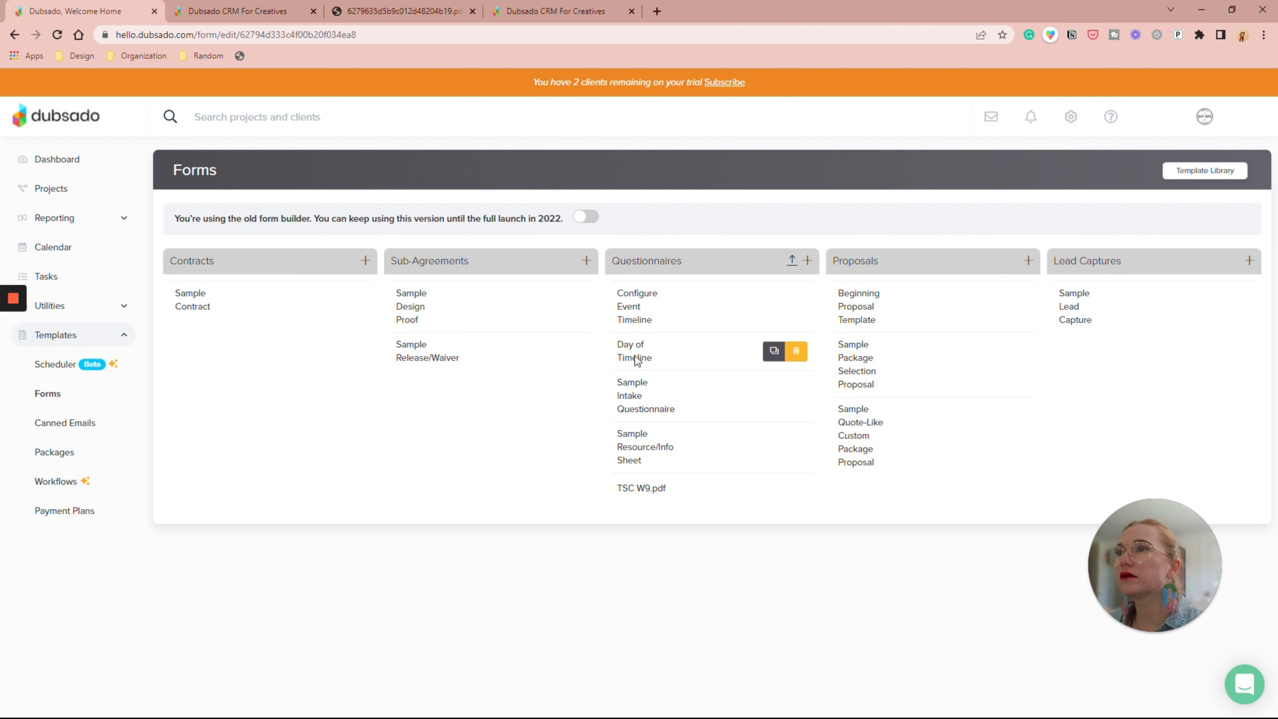
Step: Add a text box below the timeline table and clear its placeholder heading and paragraph
scroll(636, 358, down, 5)
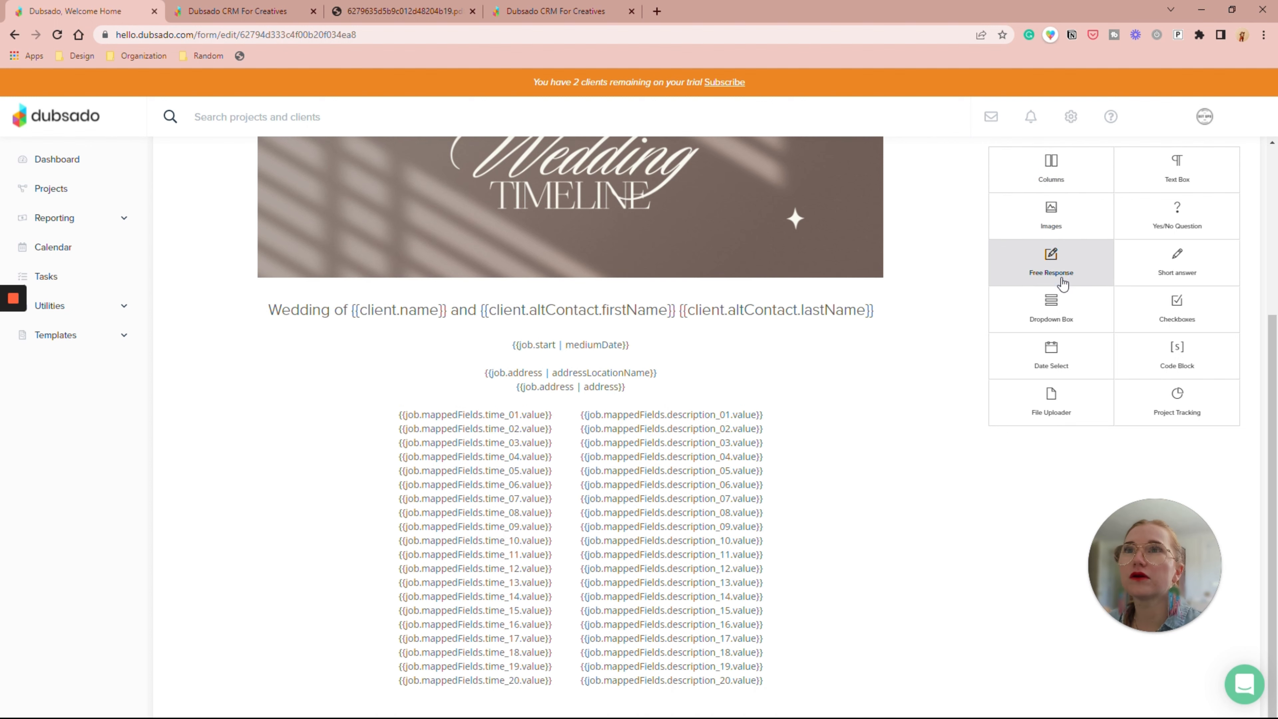
scroll(696, 541, down, 2)
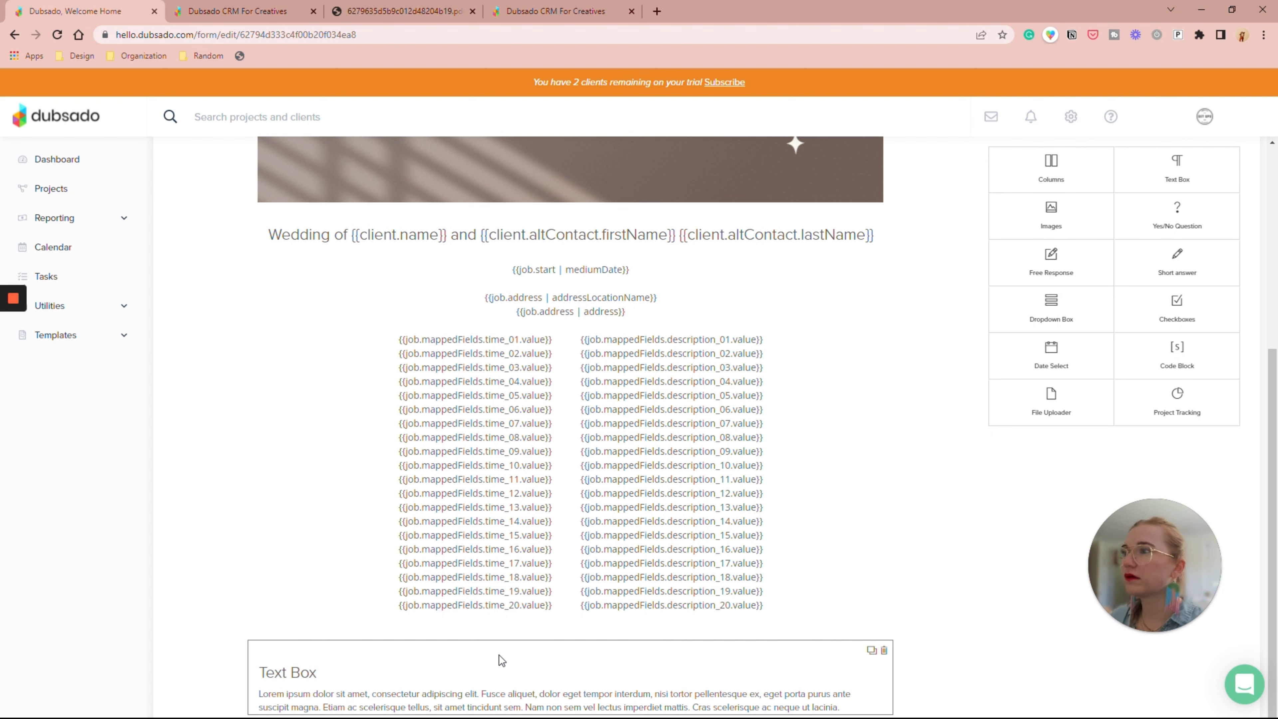
click(585, 677)
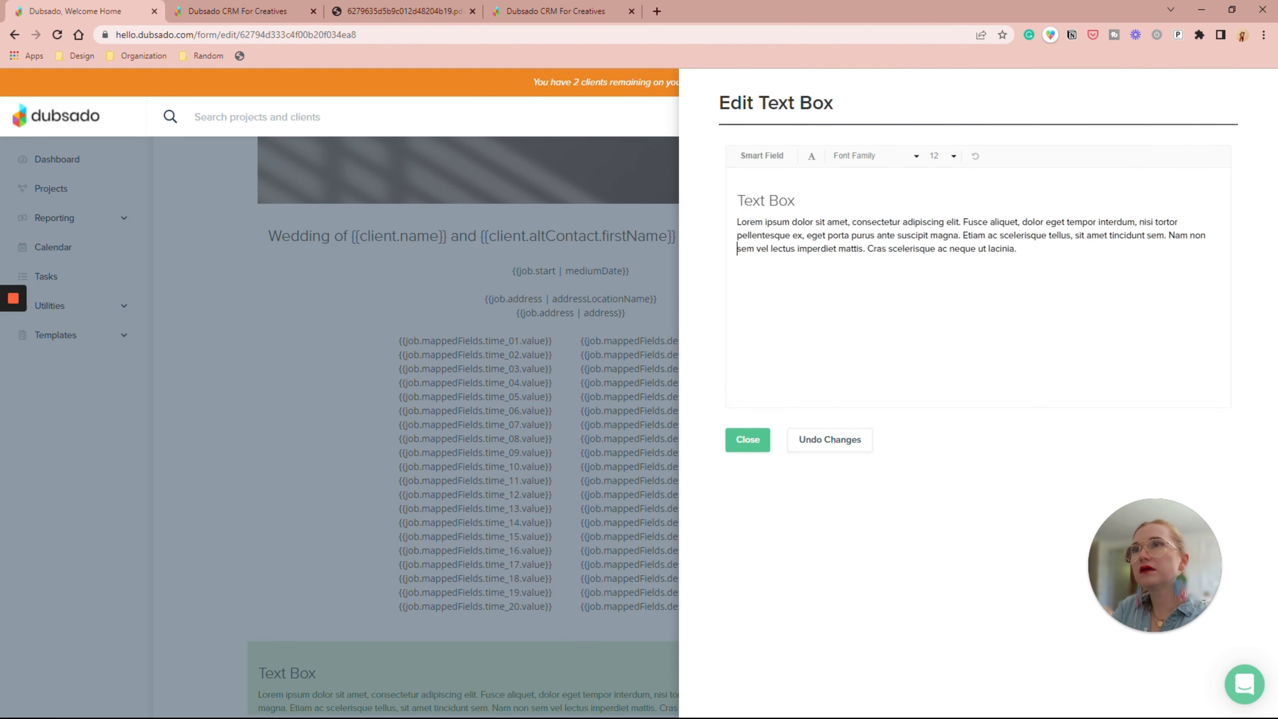
key(ctrl+a)
key(BackSpace)
key(BackSpace)
key(BackSpace)
key(BackSpace)
key(BackSpace)
key(BackSpace)
key(BackSpace)
key(BackSpace)
key(BackSpace)
key(BackSpace)
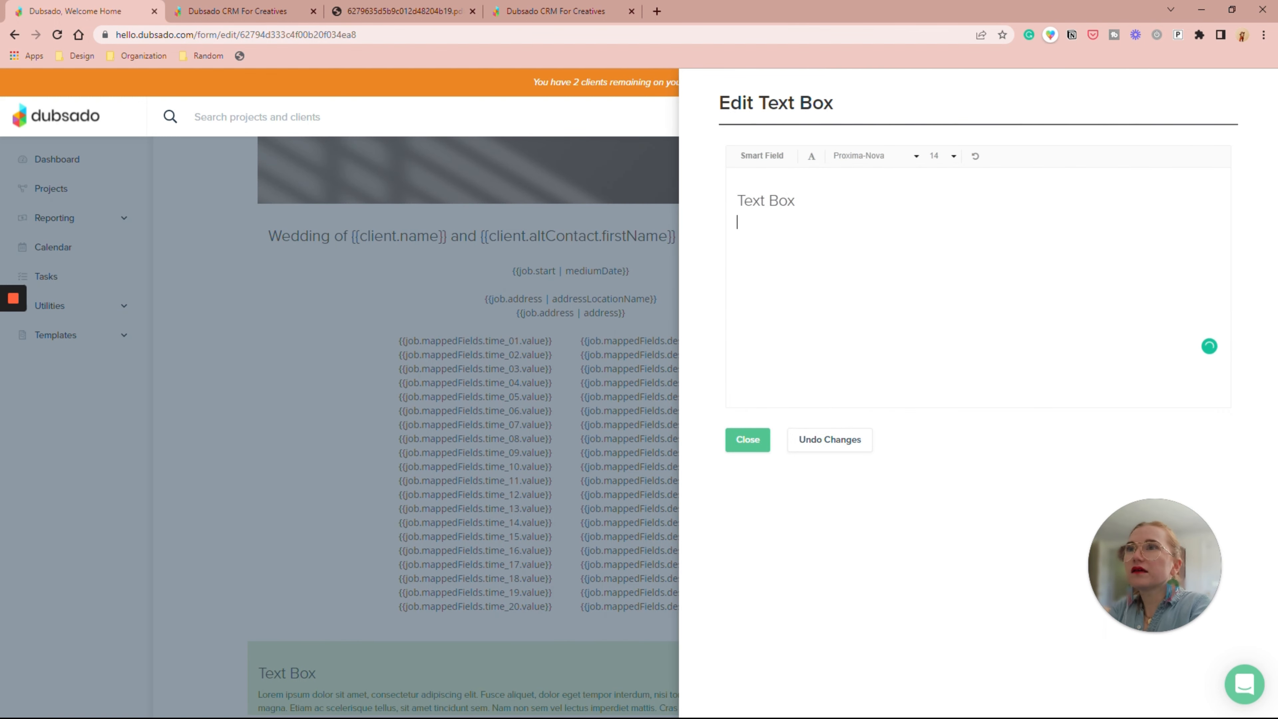
text(Key Information)
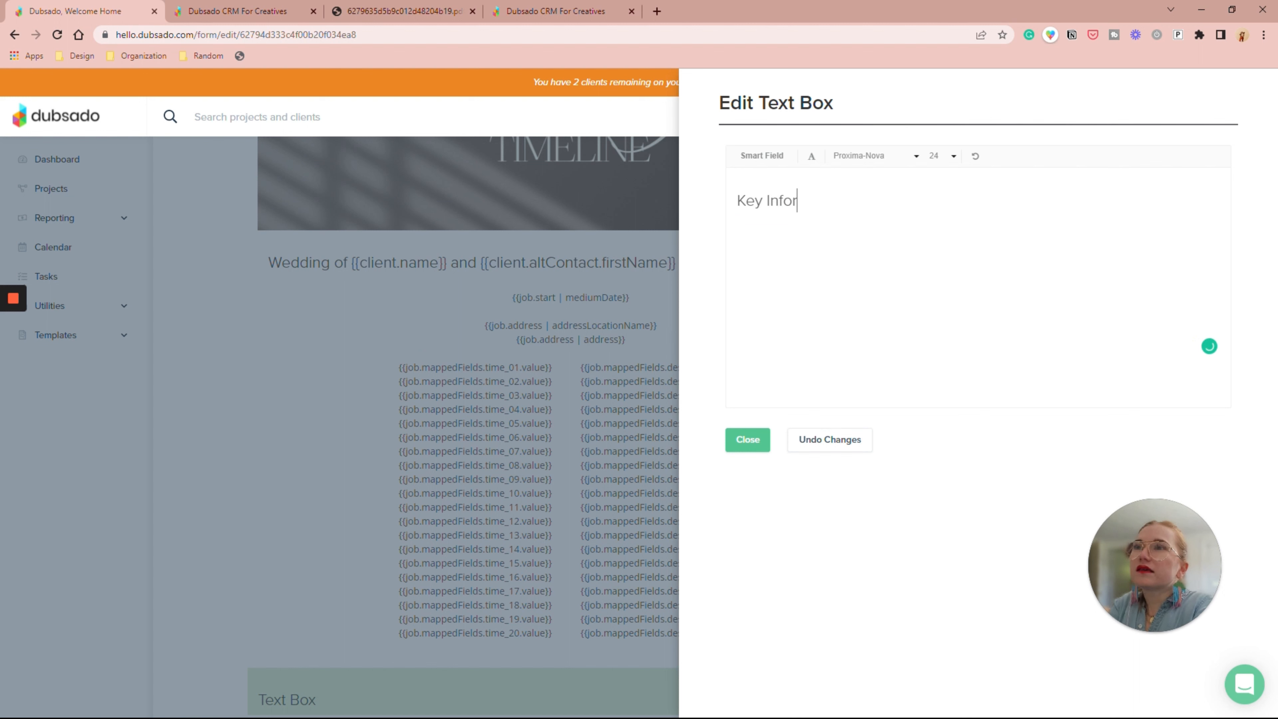
key(BackSpace)
key(BackSpace)
key(BackSpace)
text(io)
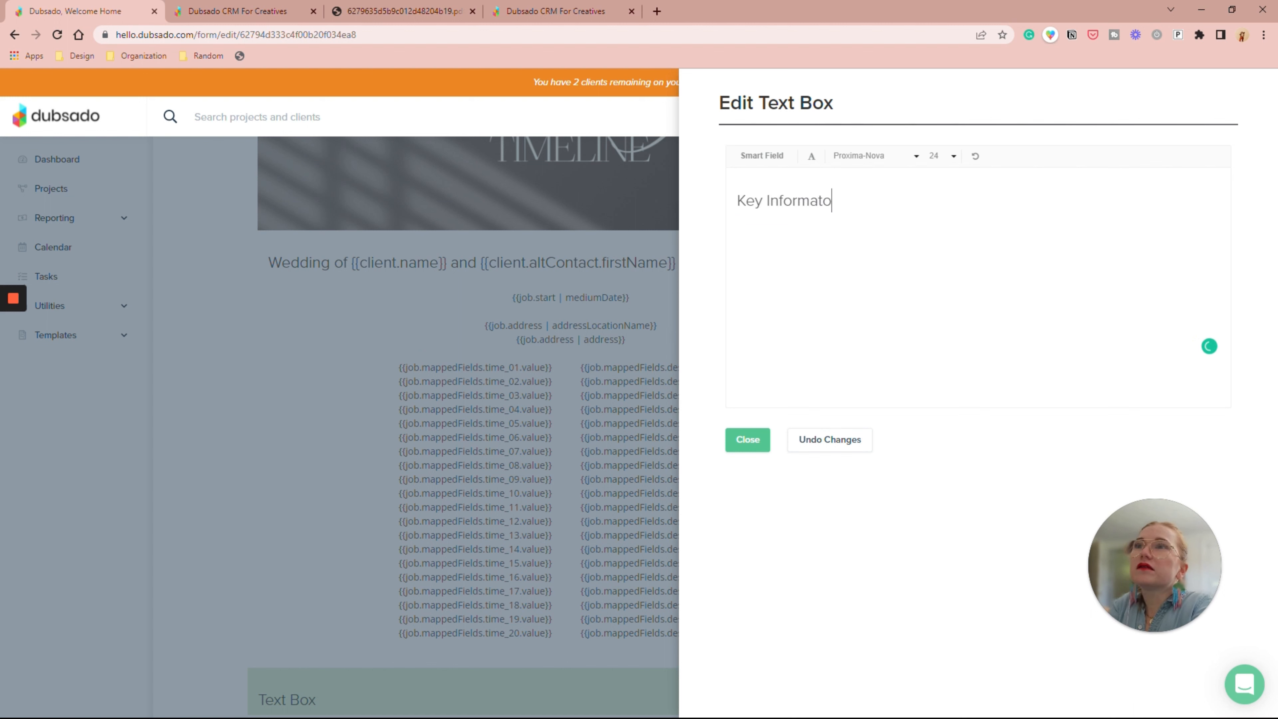
key(BackSpace)
key(BackSpace)
Step: Write the heading REMEMBER TO BRING in the new text box, followed by the lines Sewing Kit and Models
key(ctrl+a)
text(REMEMBER TO BRING)
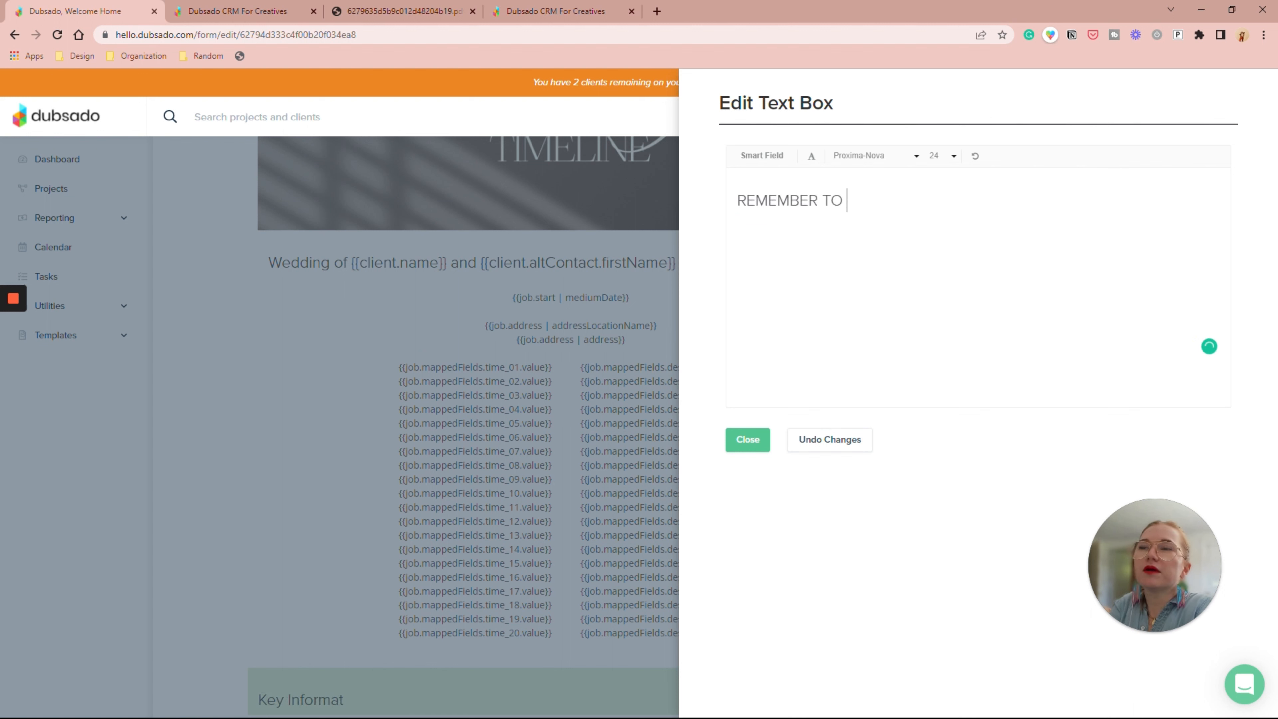
key(Return)
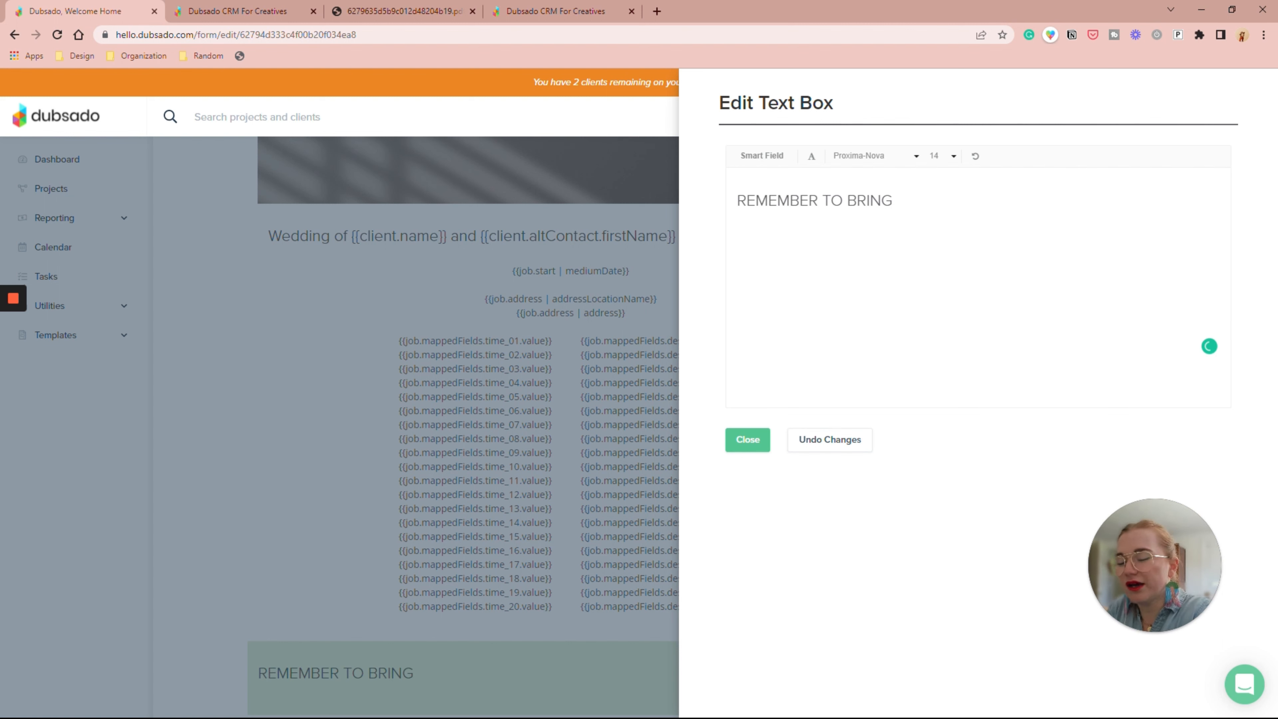
text(Sewing Kit)
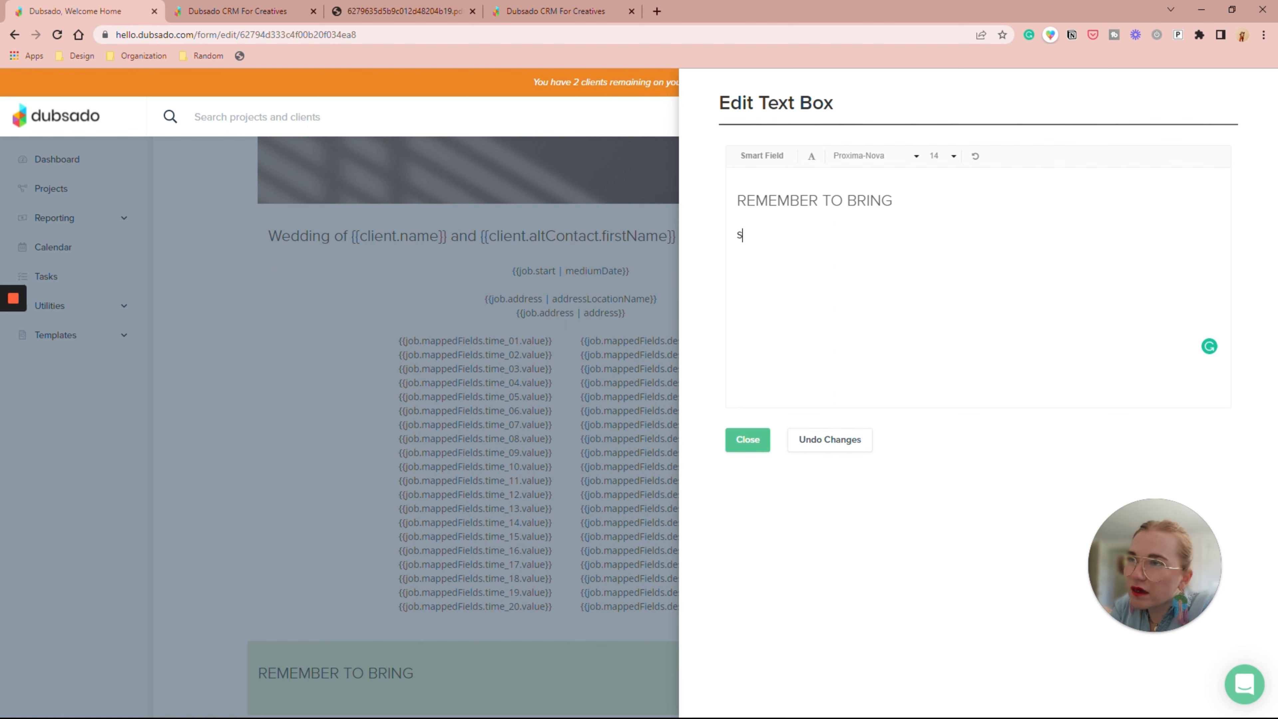
key(Return)
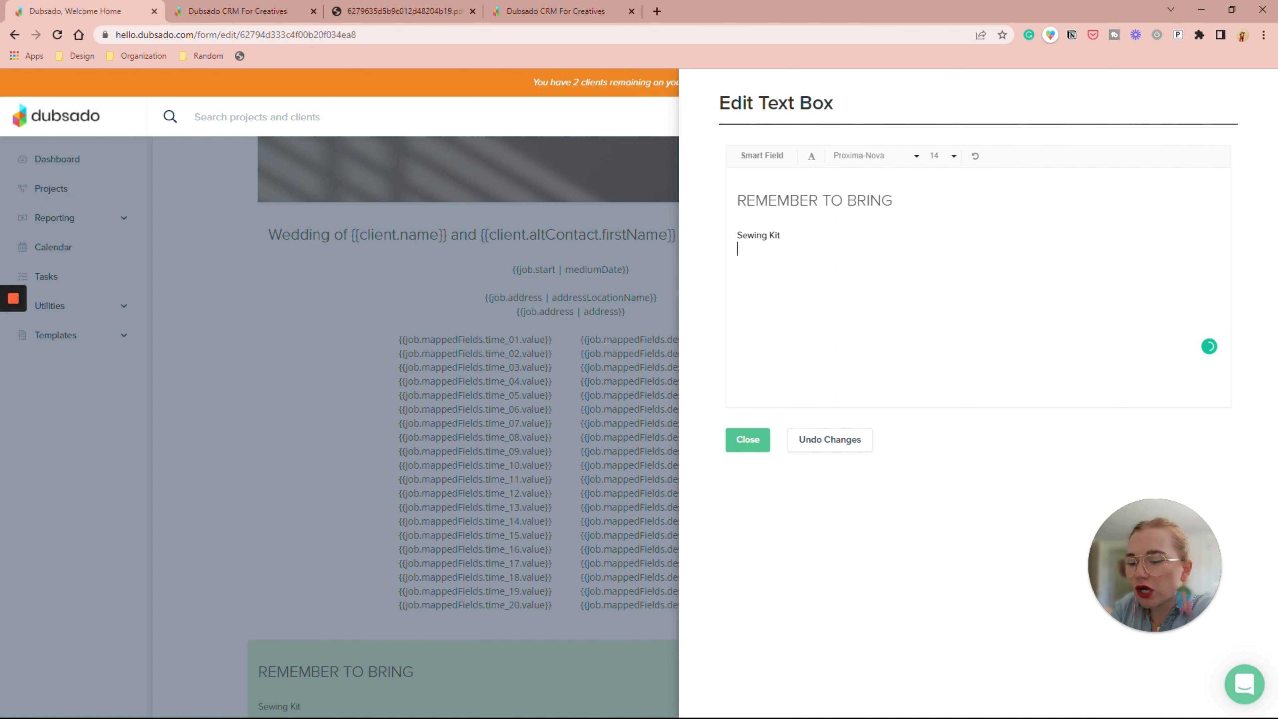
text(Models)
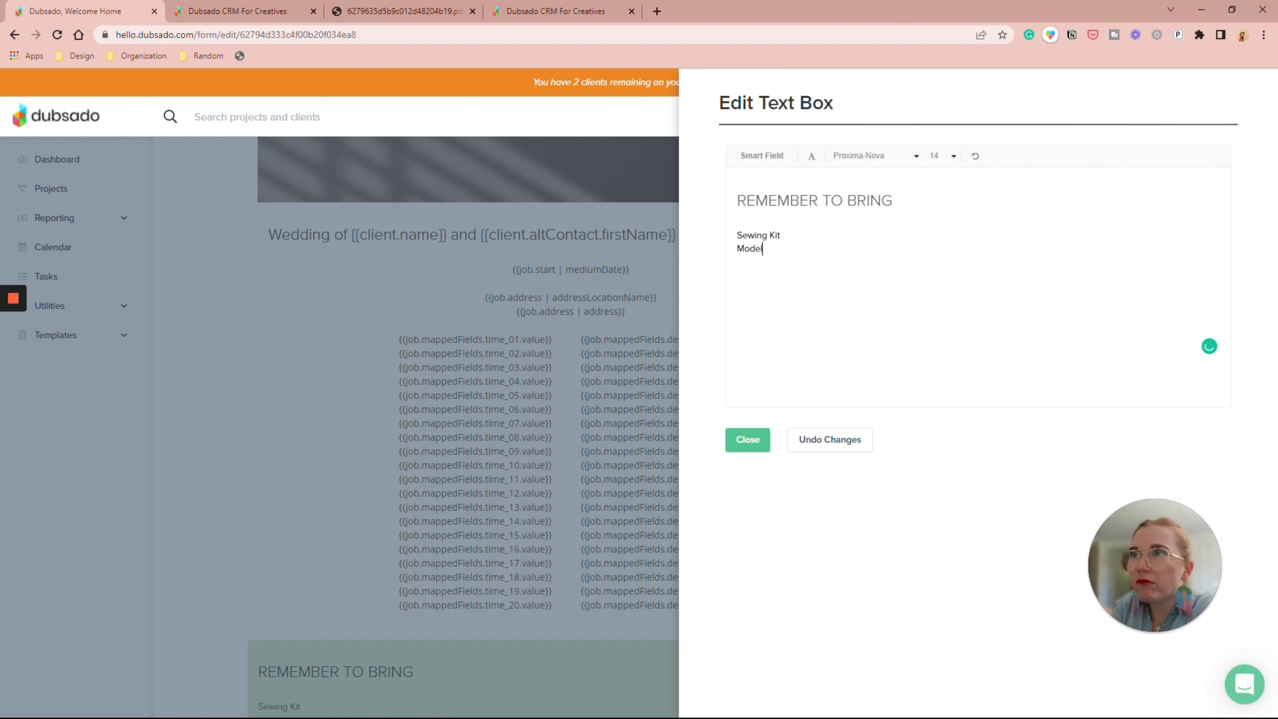
key(Return)
Step: Format the Sewing Kit and Models lines as a bulleted list and place the cursor at the empty third bullet
drag(754, 261, 726, 236)
click(811, 157)
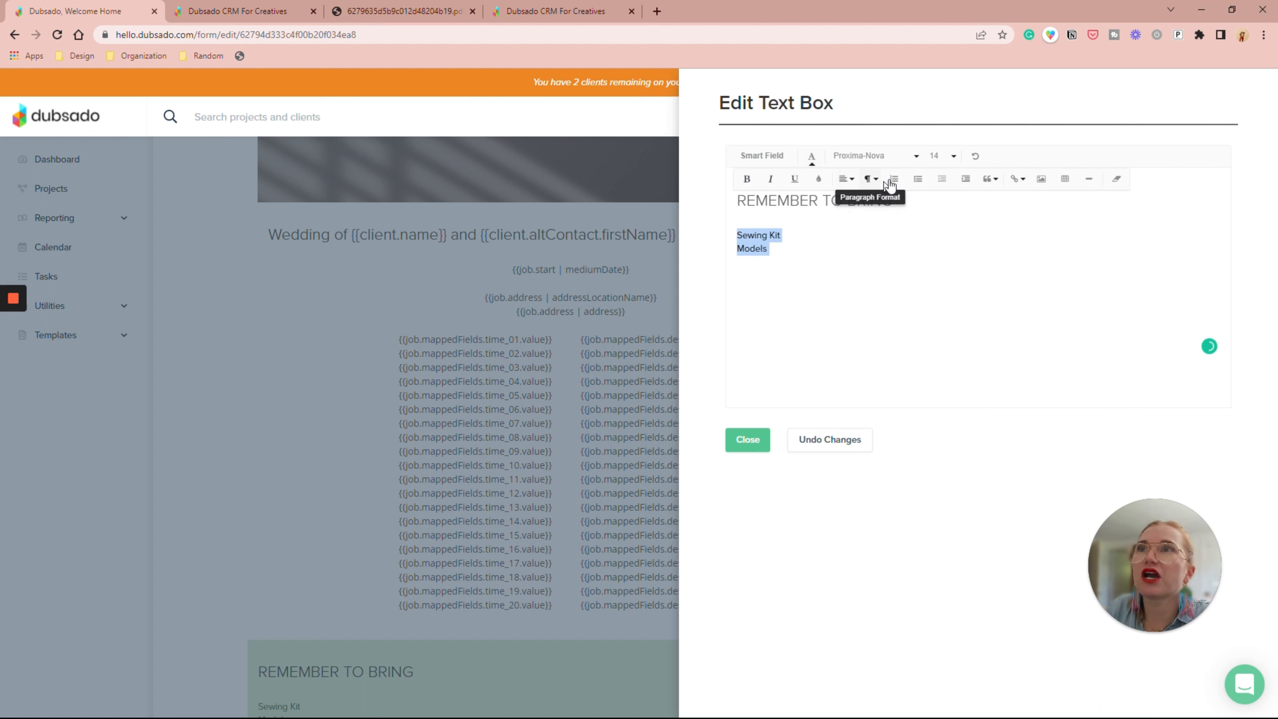
click(919, 183)
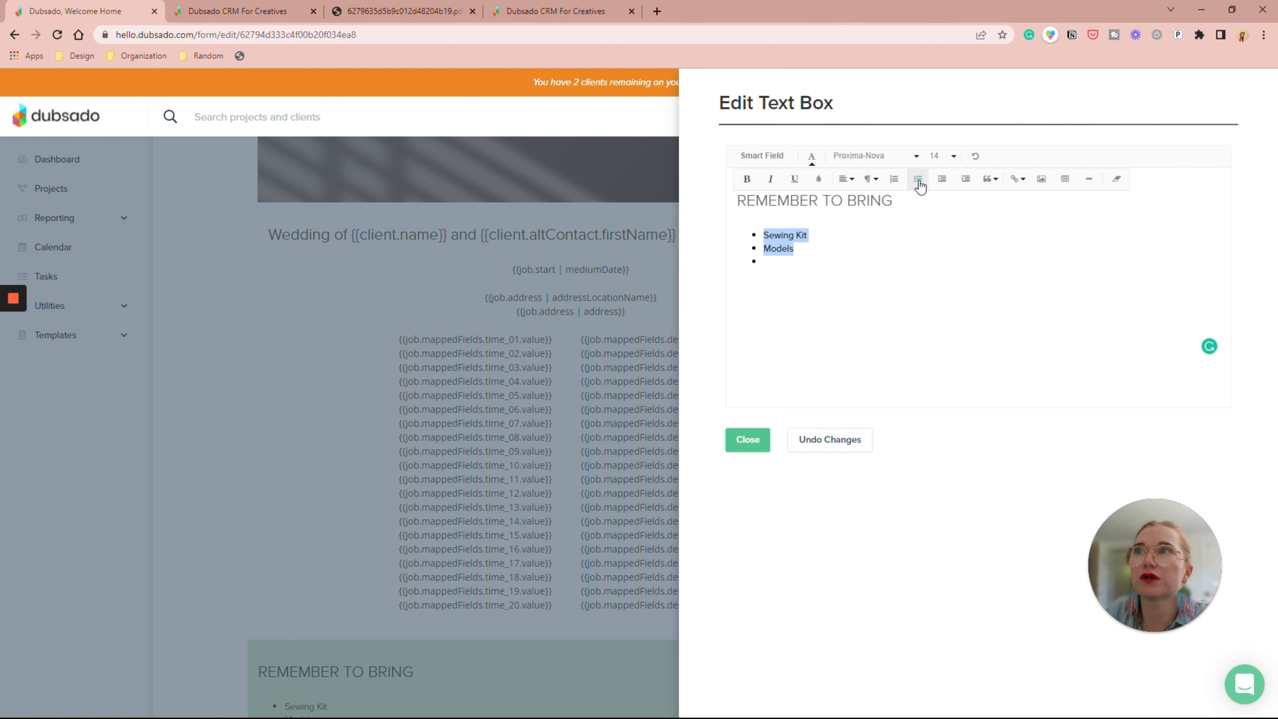
click(765, 262)
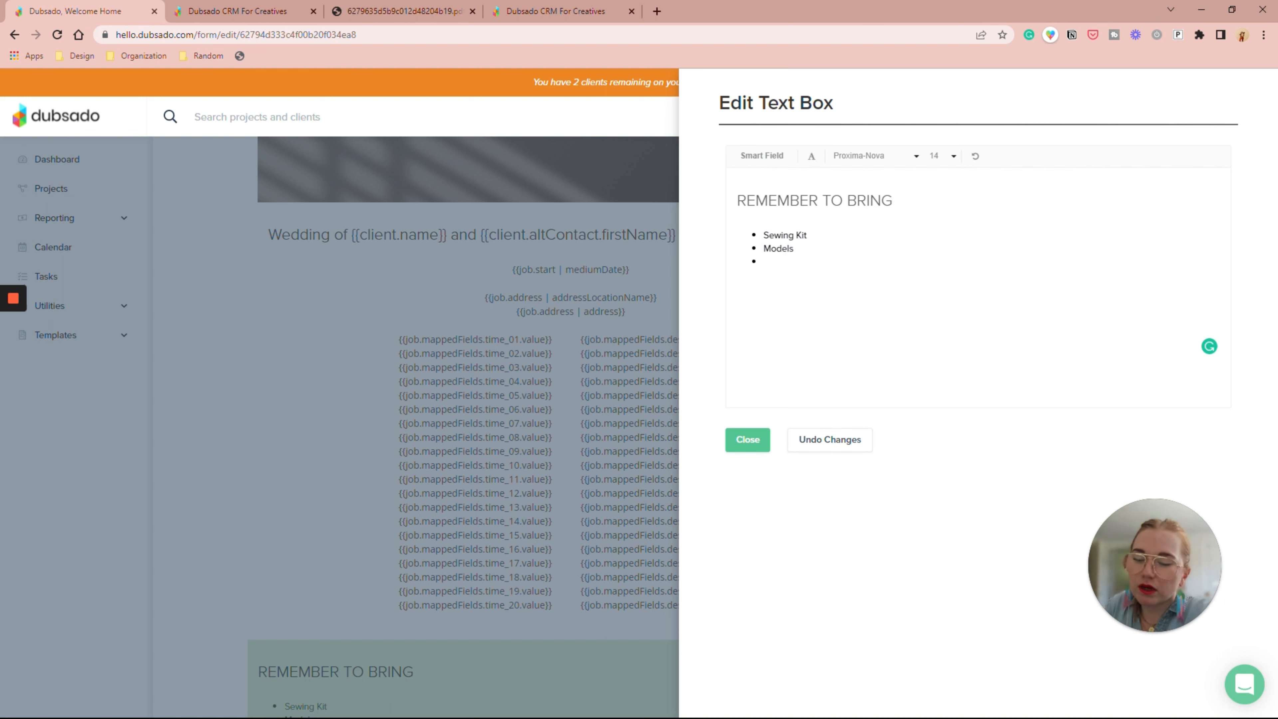
Step: Insert a table of 10 rows and 2 columns below the bulleted list and narrow its first column to checkbox width
click(810, 156)
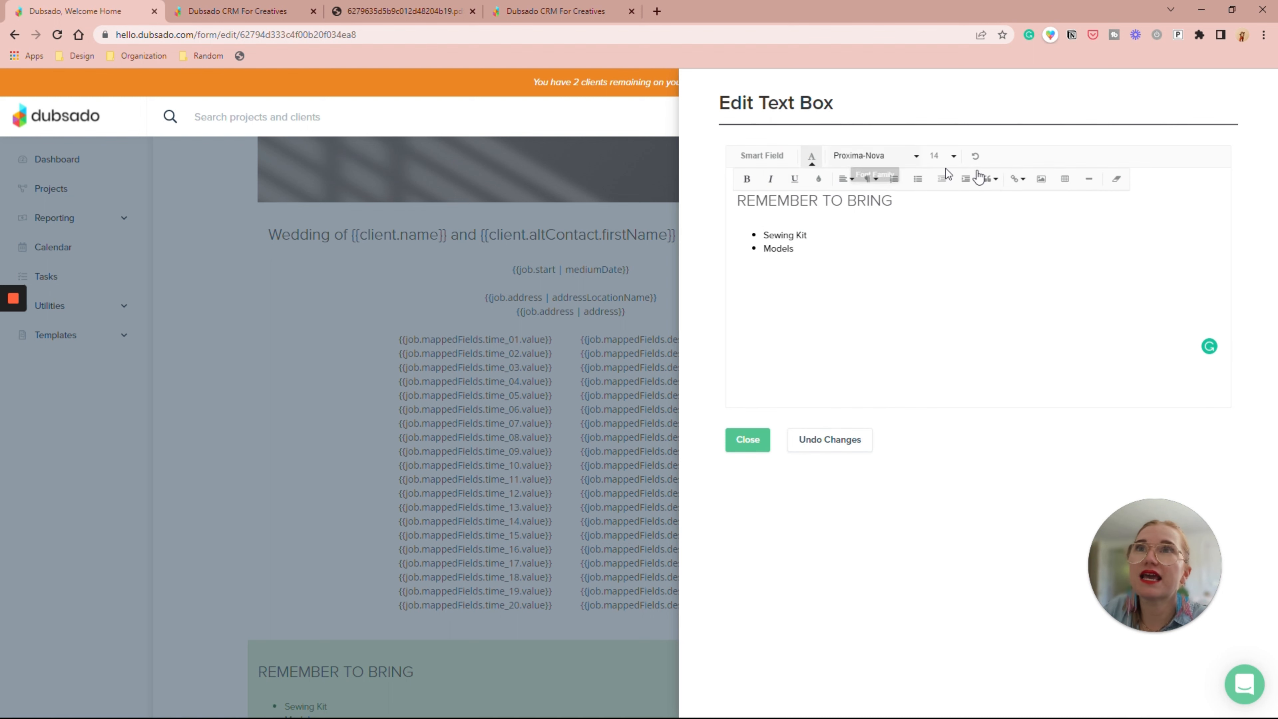
click(1064, 177)
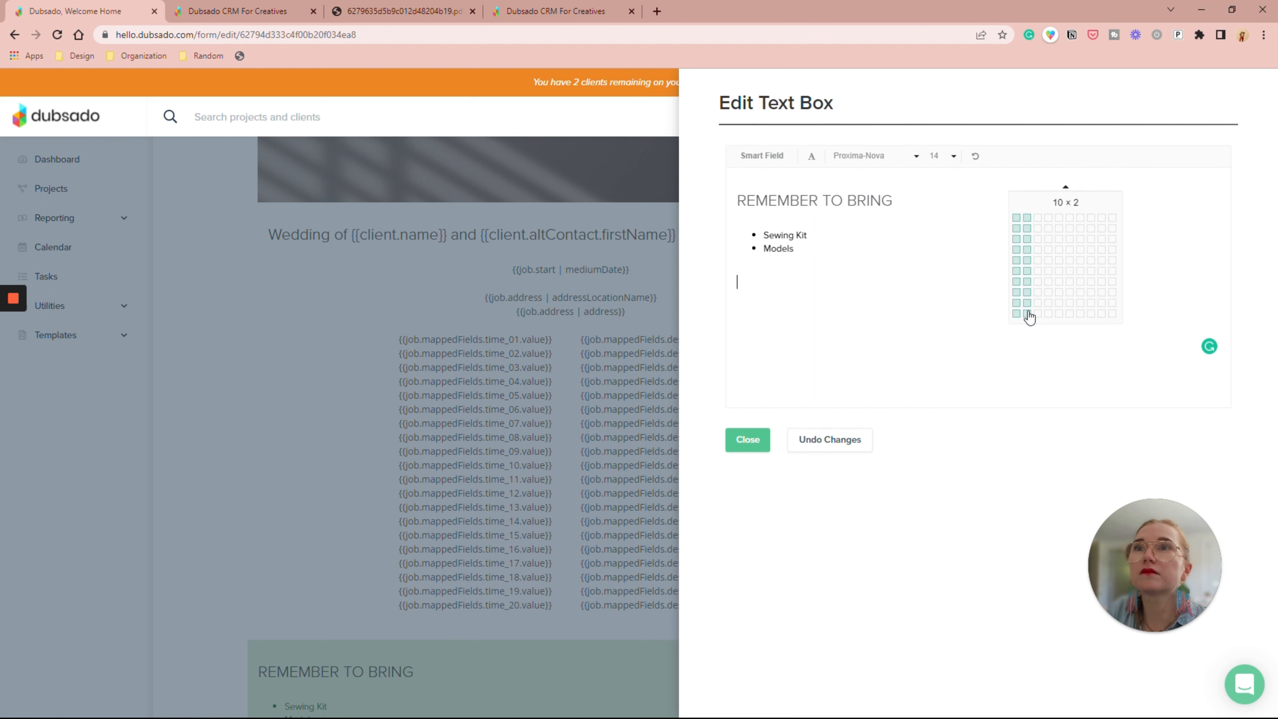
click(1027, 313)
drag(978, 327, 769, 327)
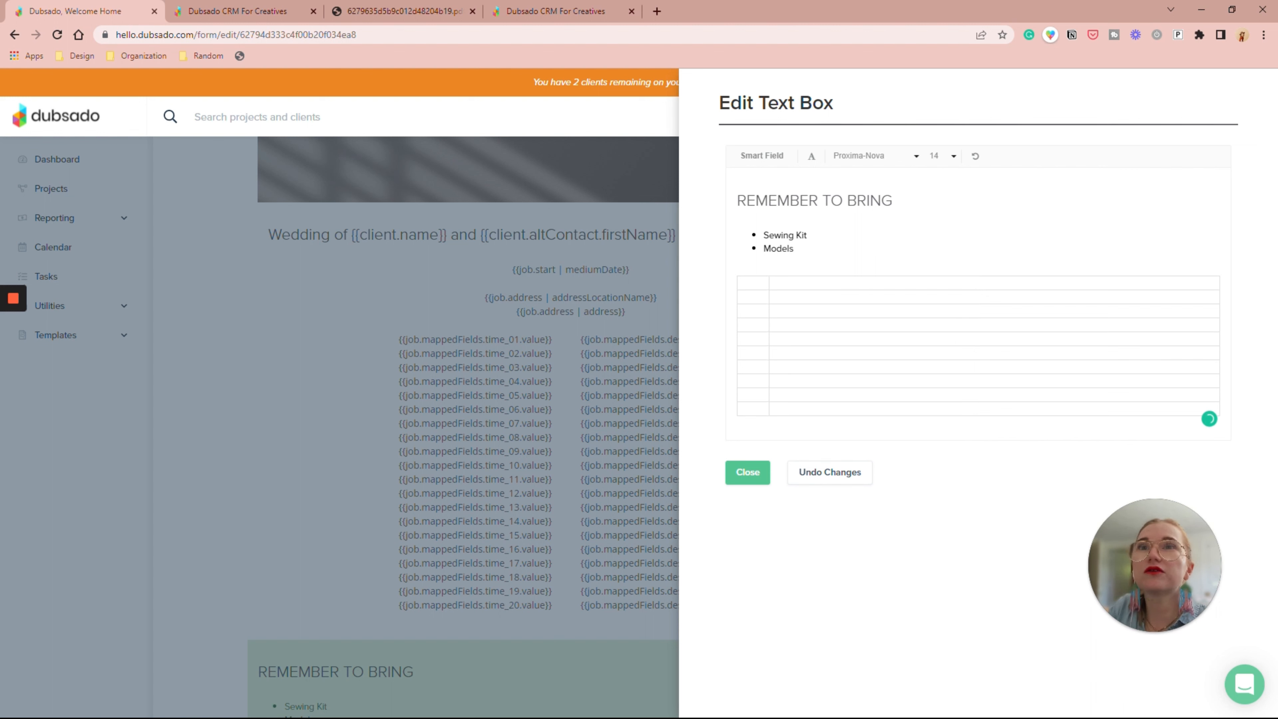
drag(1220, 327, 1221, 327)
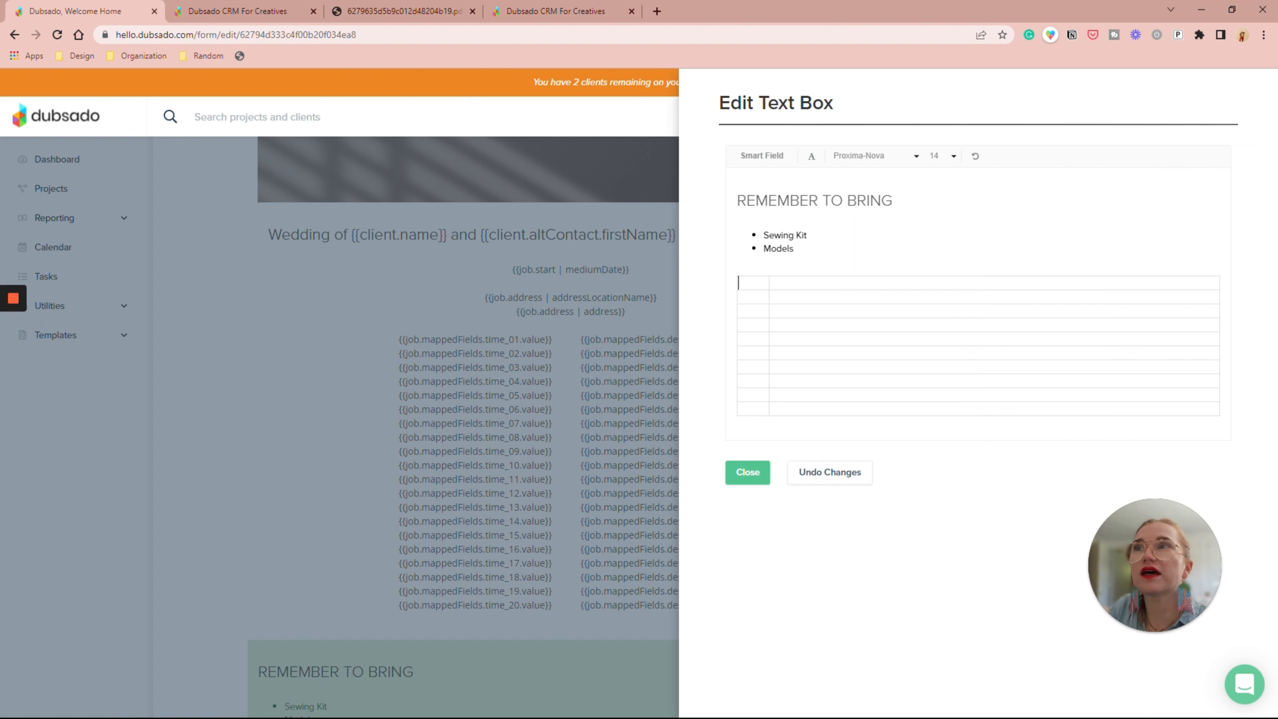
click(813, 157)
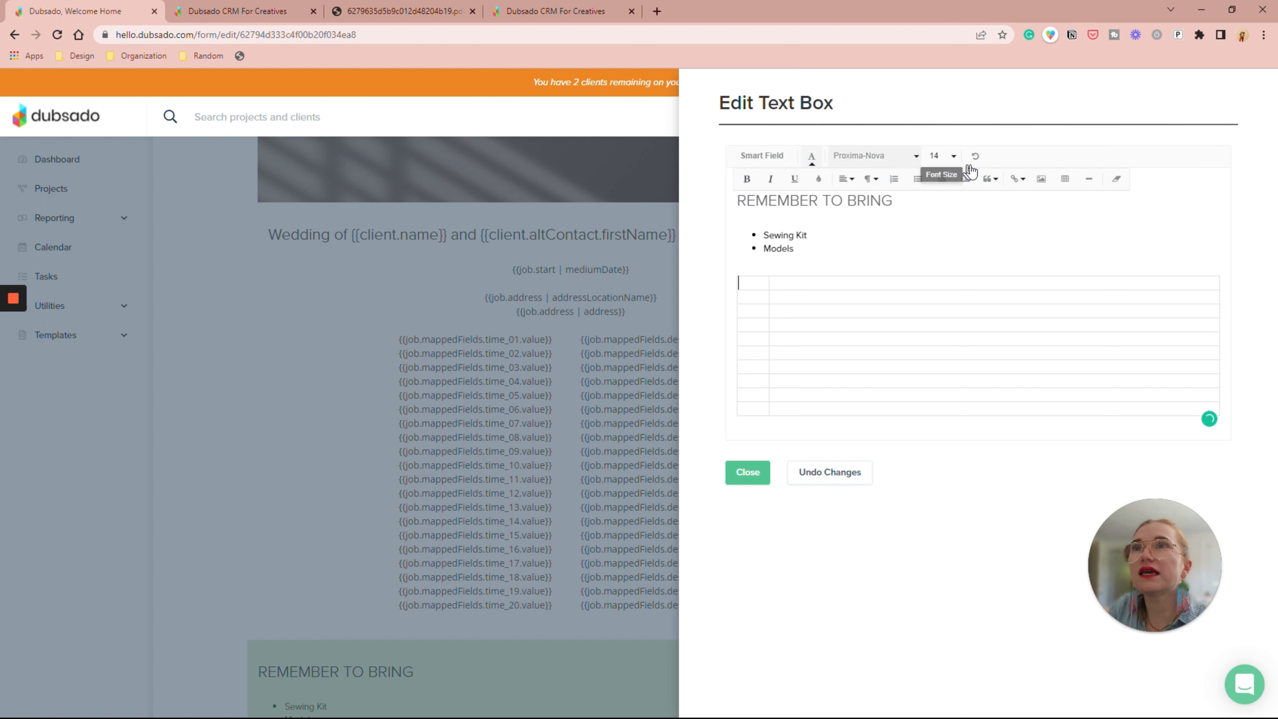
click(1040, 178)
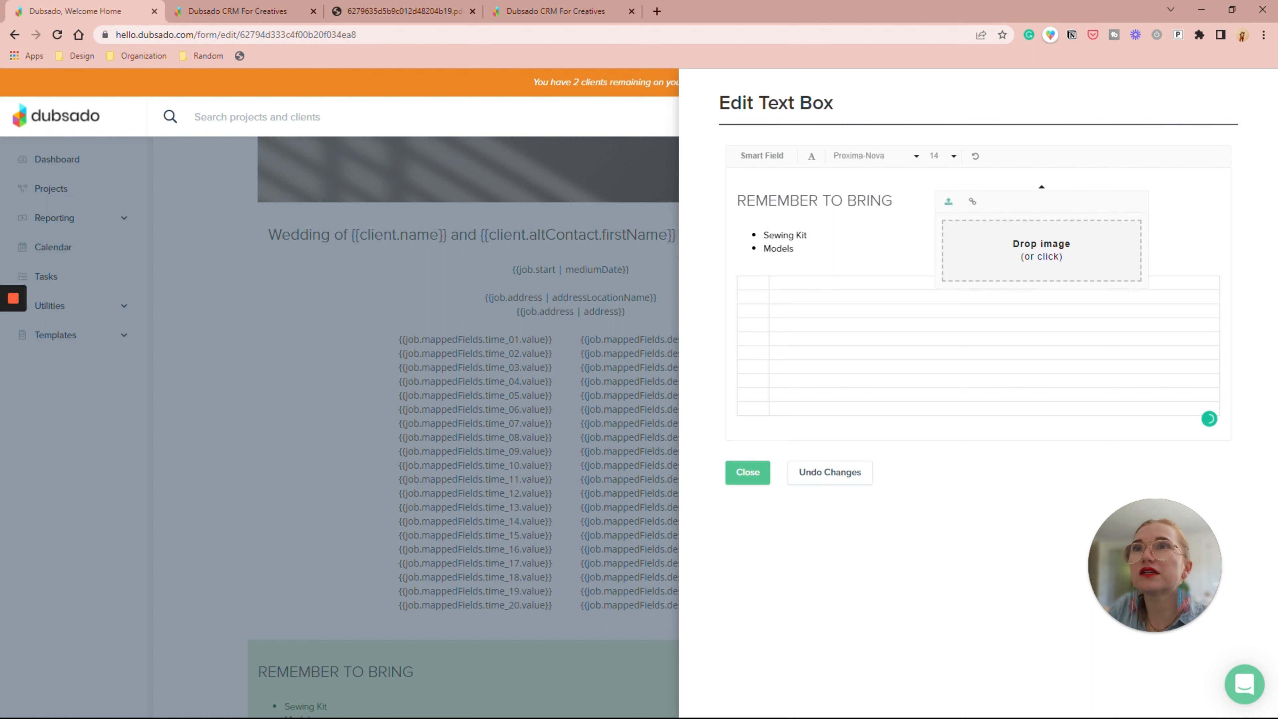
right_click(976, 204)
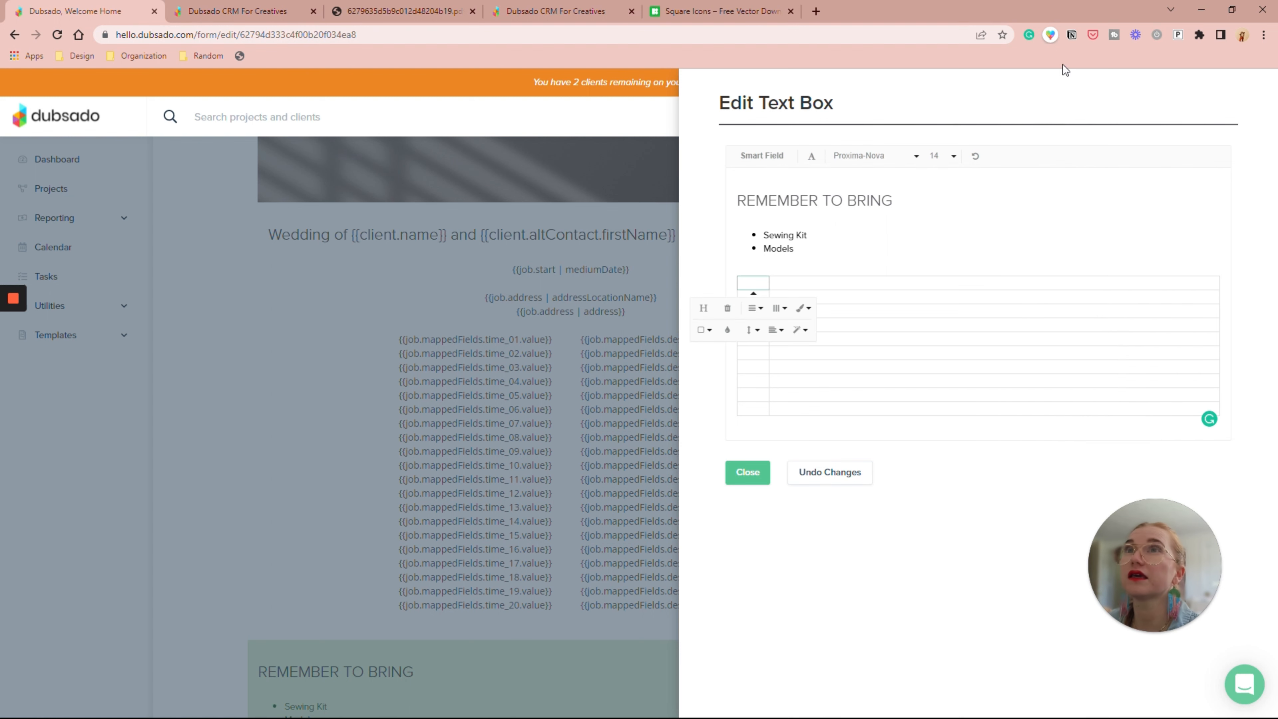
Step: Find the Black Square Button emoji by searching for square, and place it in the first two rows of the table's narrow column
click(1050, 34)
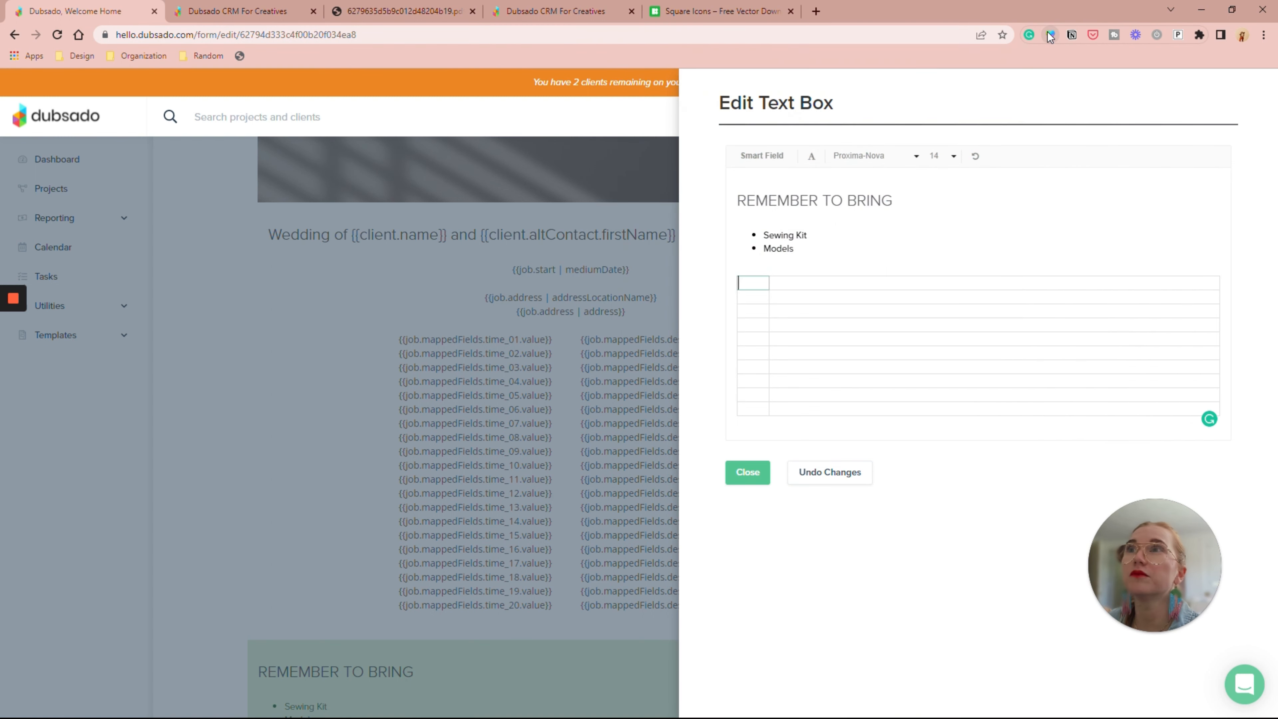
click(1050, 34)
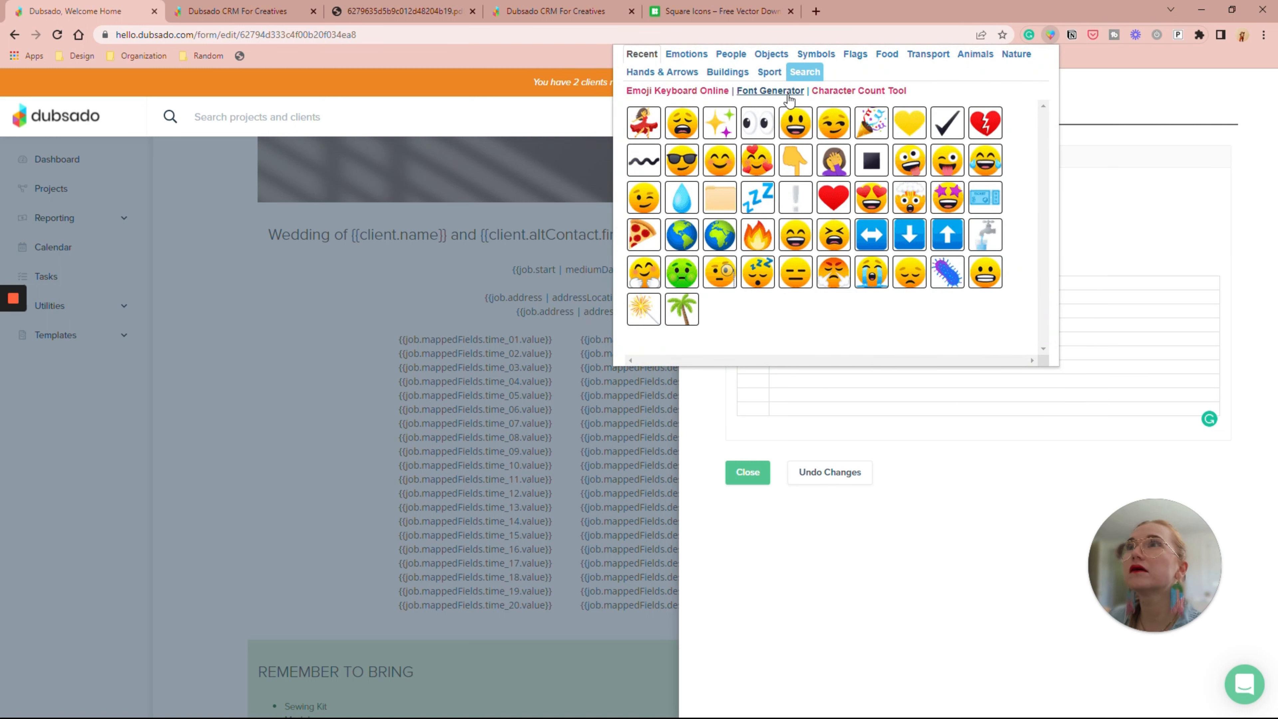
click(795, 71)
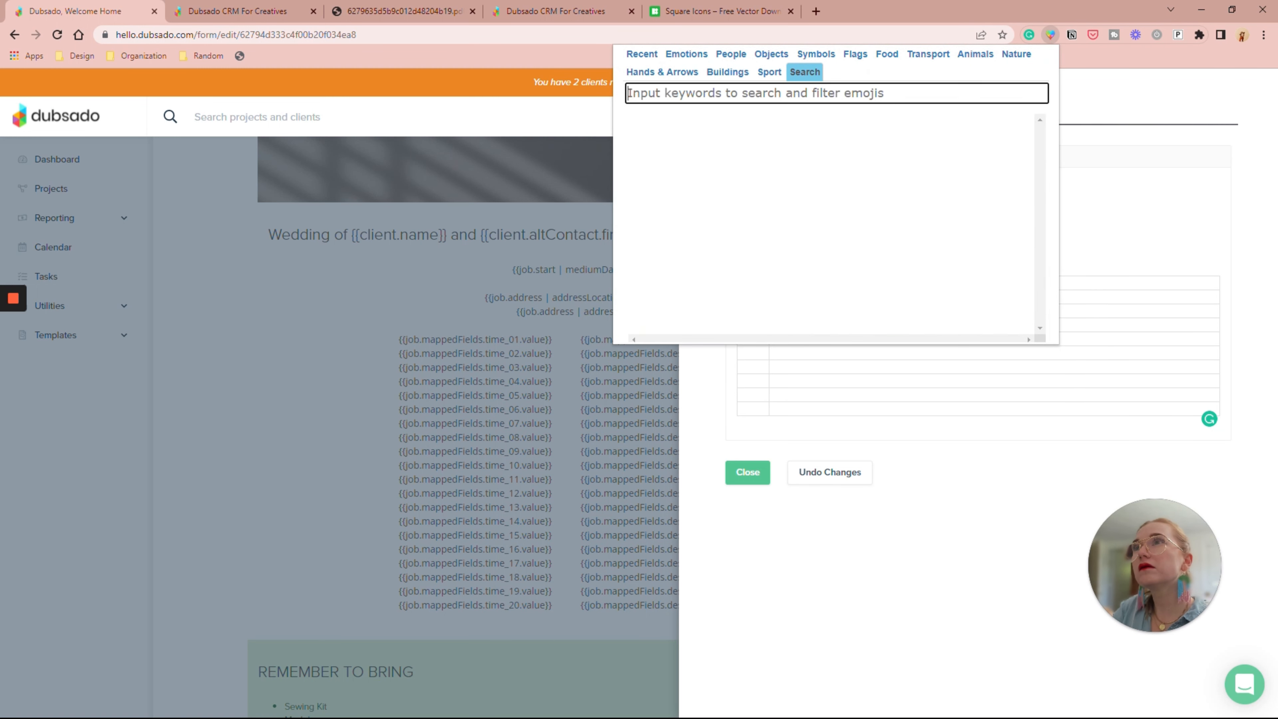
text(square)
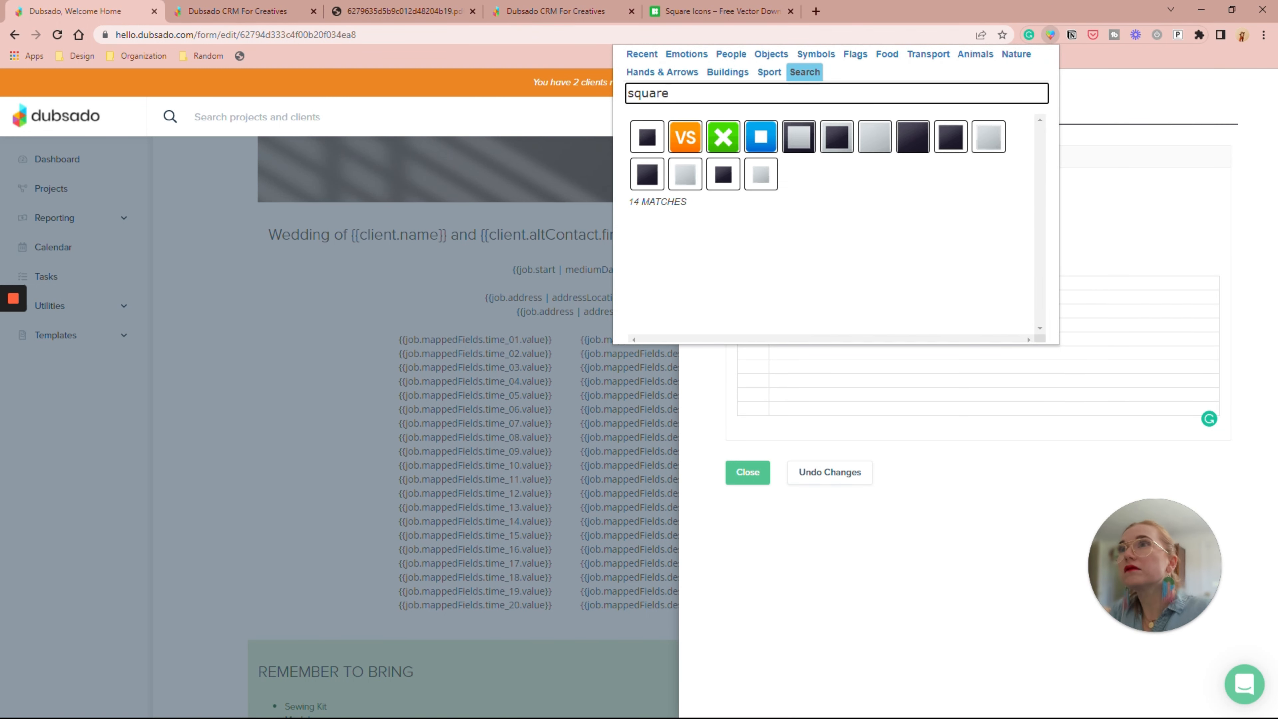
click(804, 141)
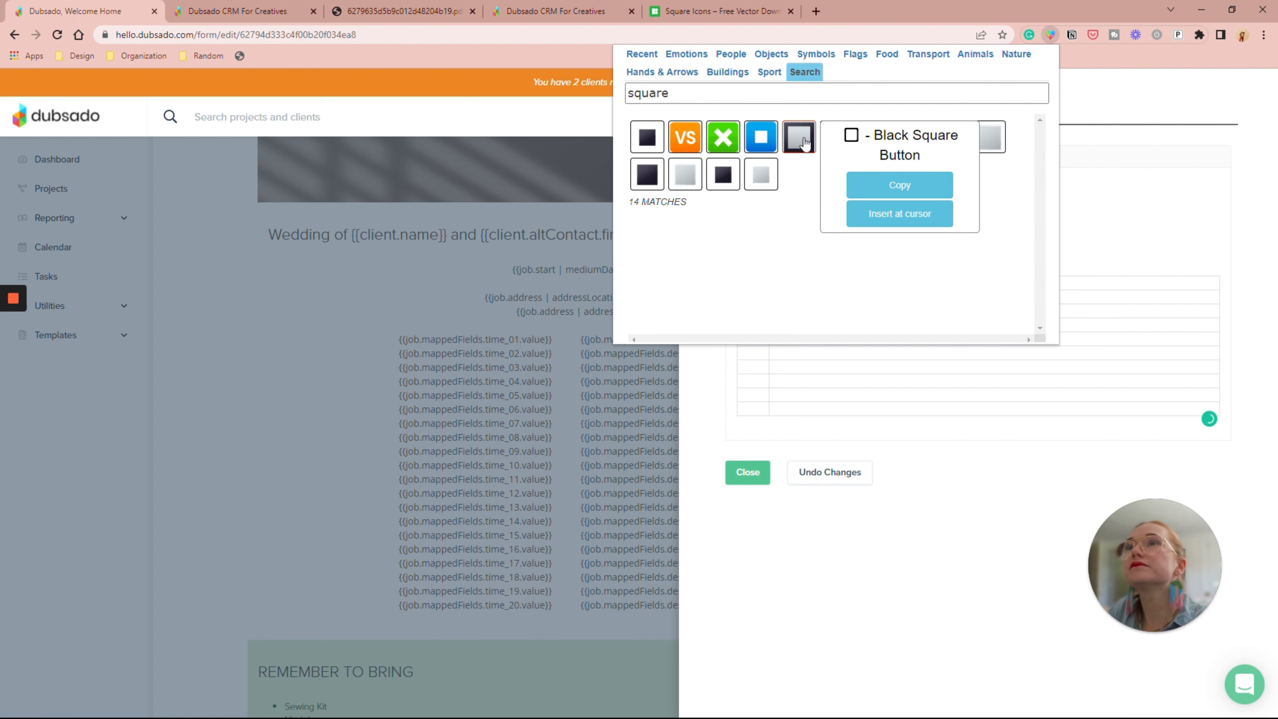
click(798, 137)
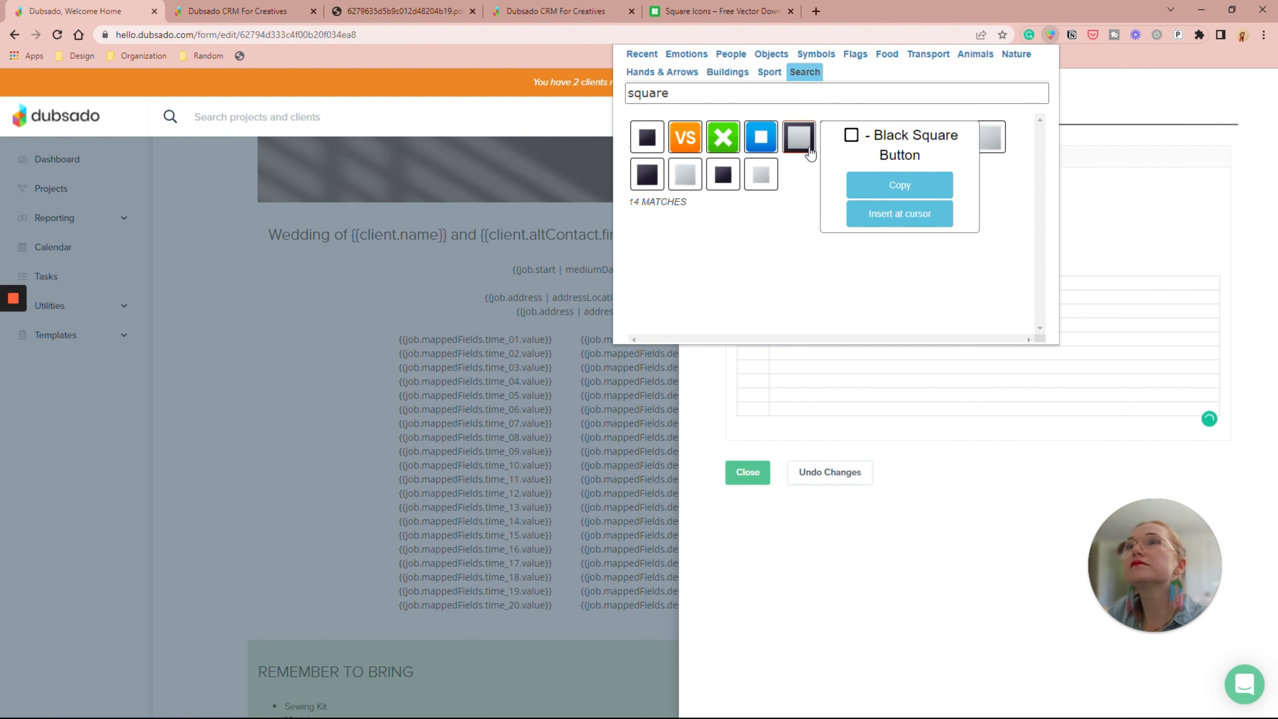
click(886, 183)
click(896, 381)
click(753, 297)
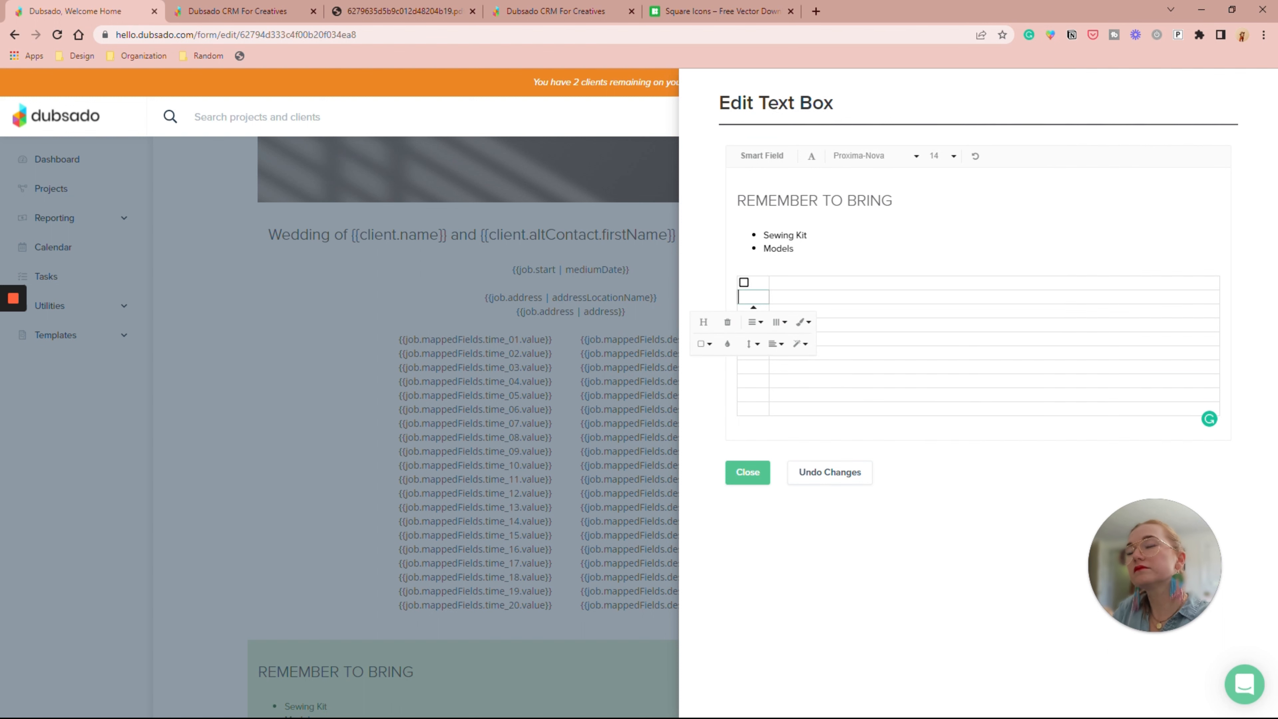
key(ctrl+v)
Step: Right-align all cells of the table's narrow first column
drag(758, 283, 768, 393)
click(759, 410)
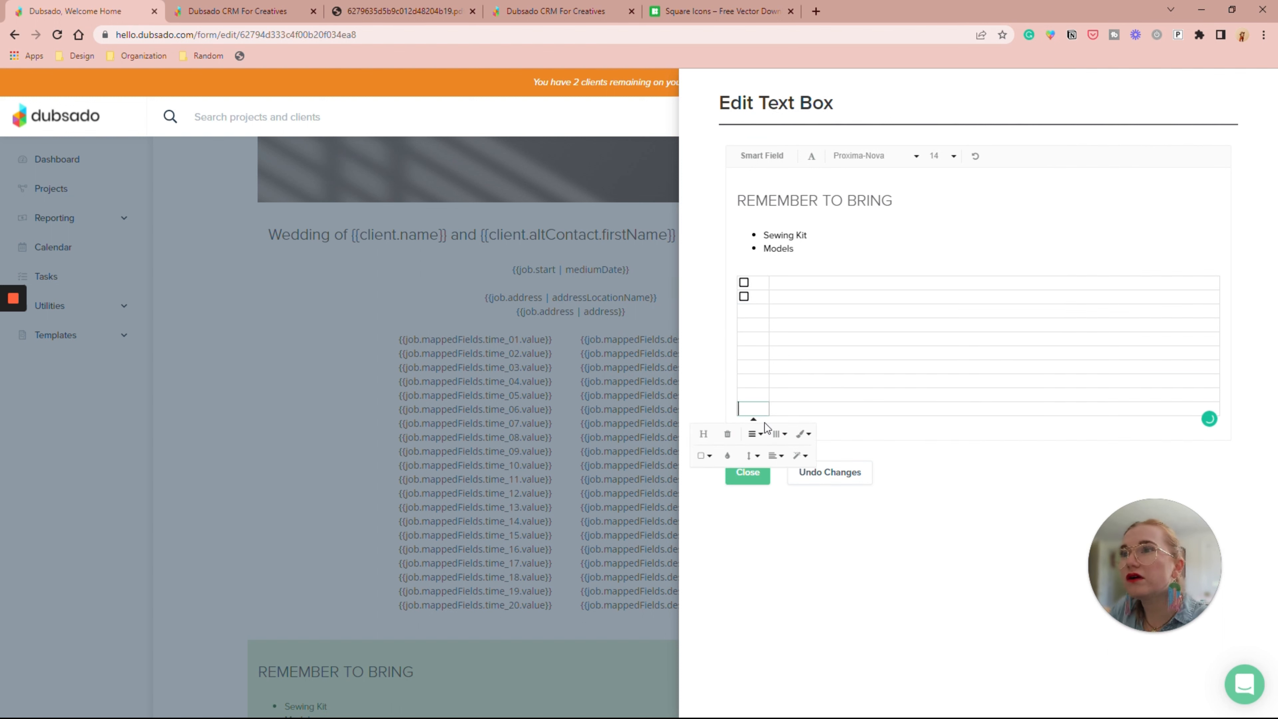
drag(759, 410, 760, 287)
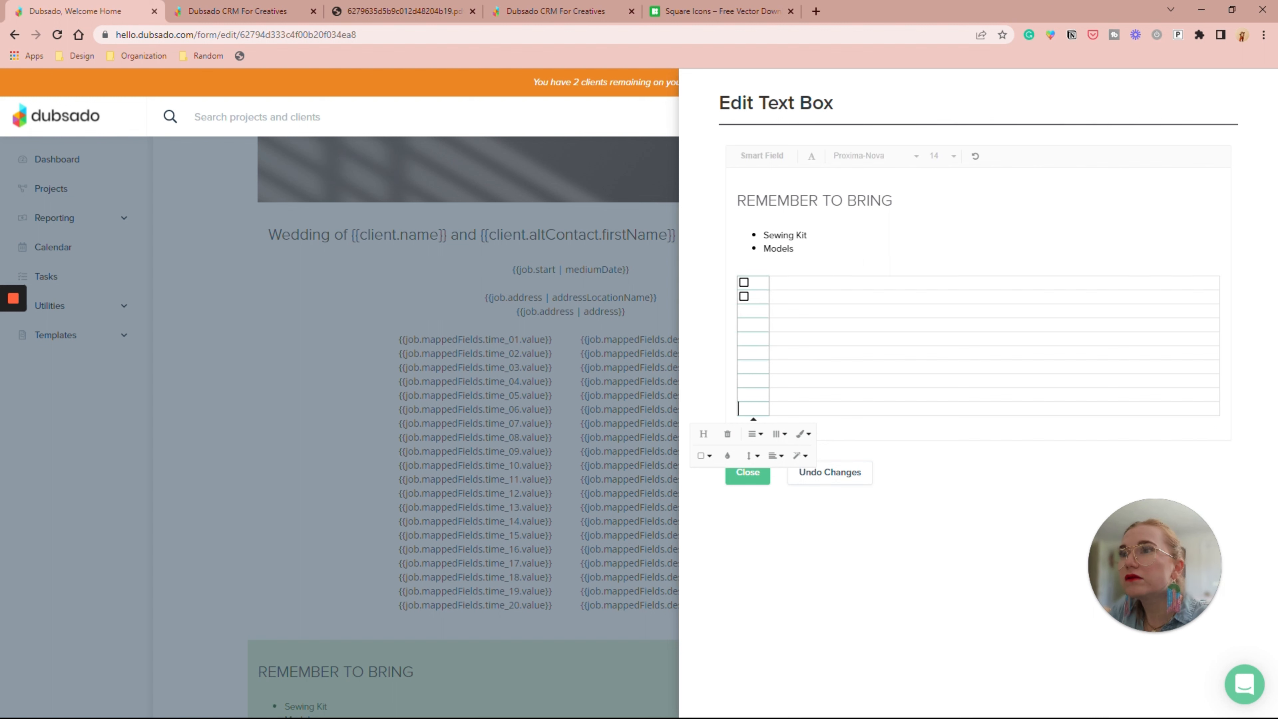
click(775, 456)
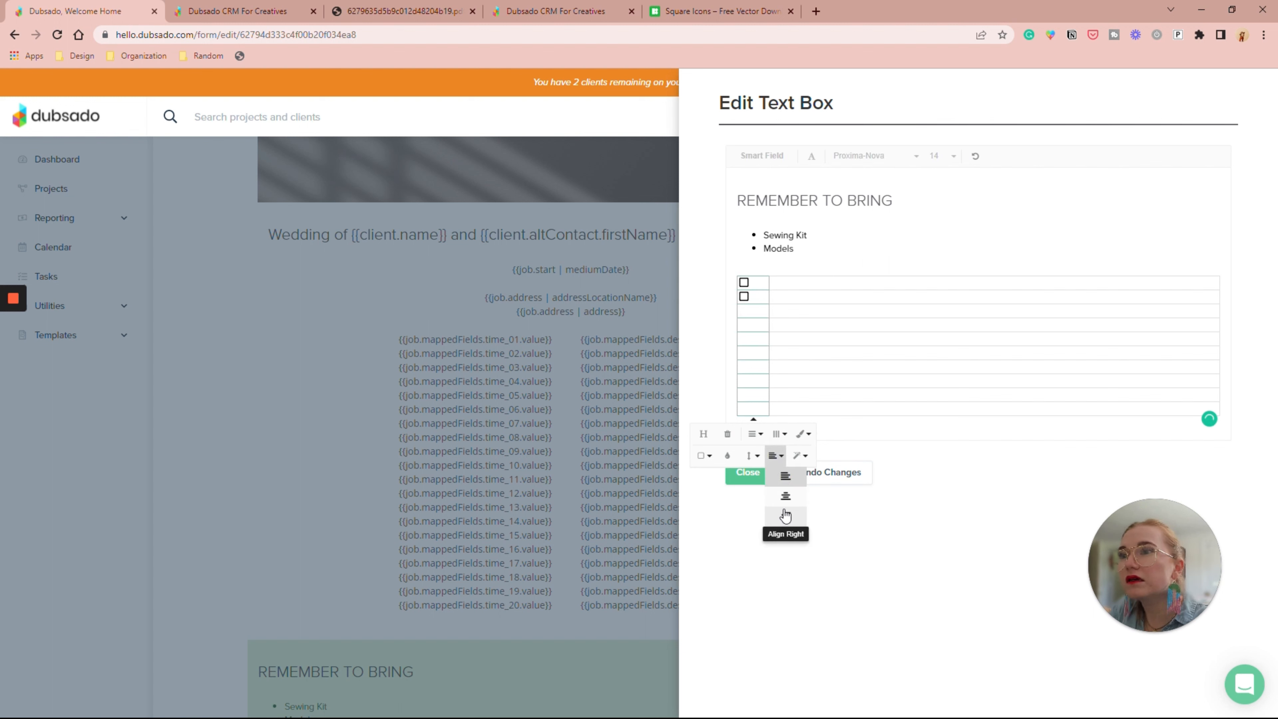
click(786, 514)
Step: Add the copied square symbol to the third and fourth rows of the first column
click(755, 310)
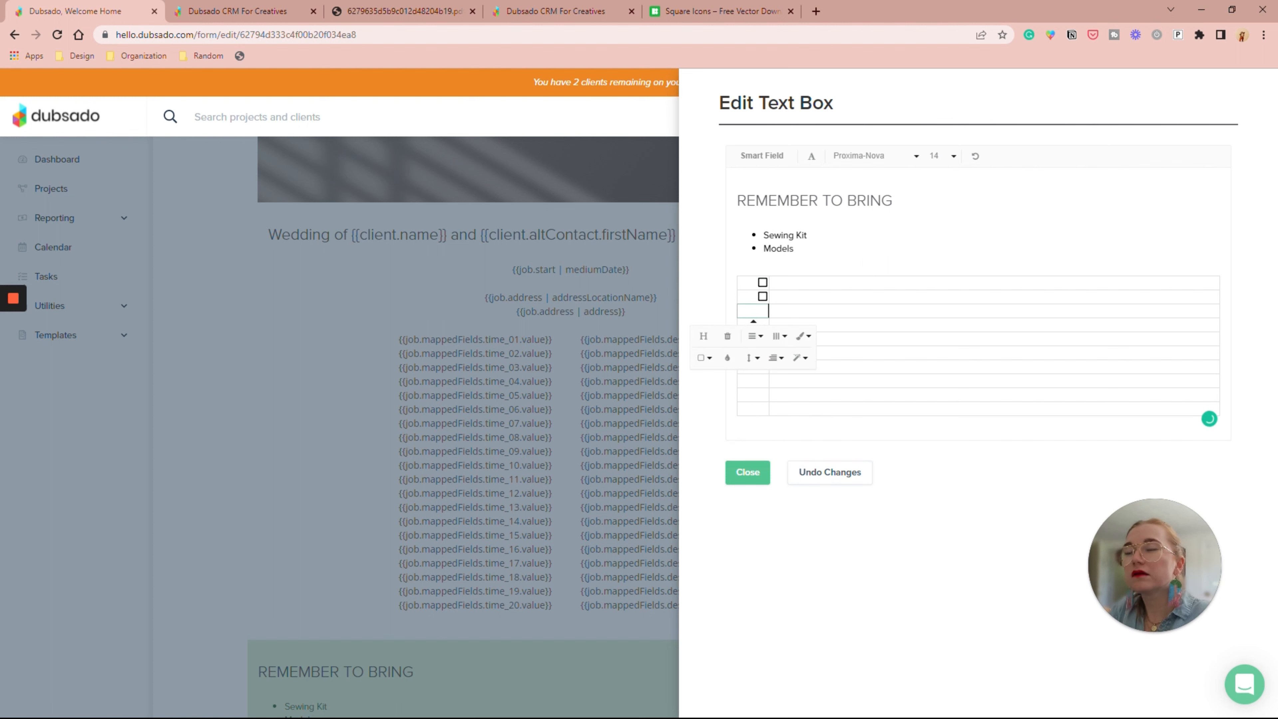
key(ctrl+v)
key(Tab)
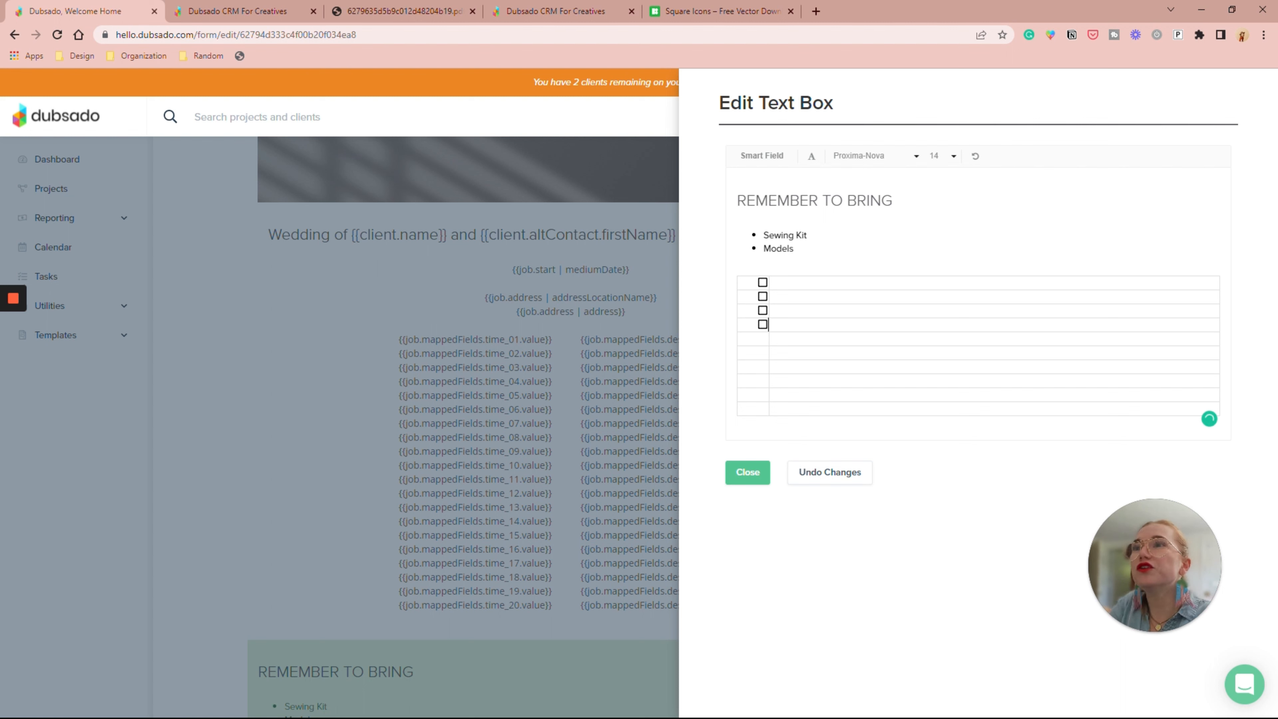
Step: Write SEWING KIT beside the first square in the table's second column
click(785, 283)
text(S)
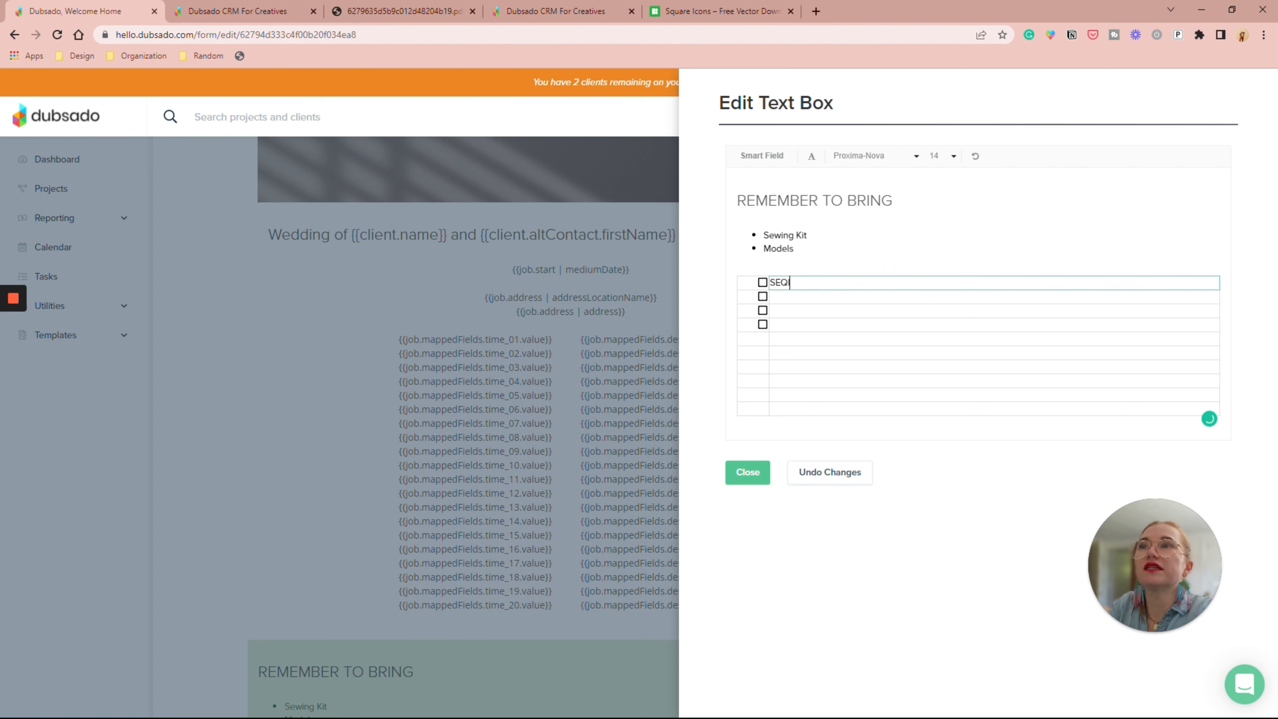
text(EWING KIT)
key(Return)
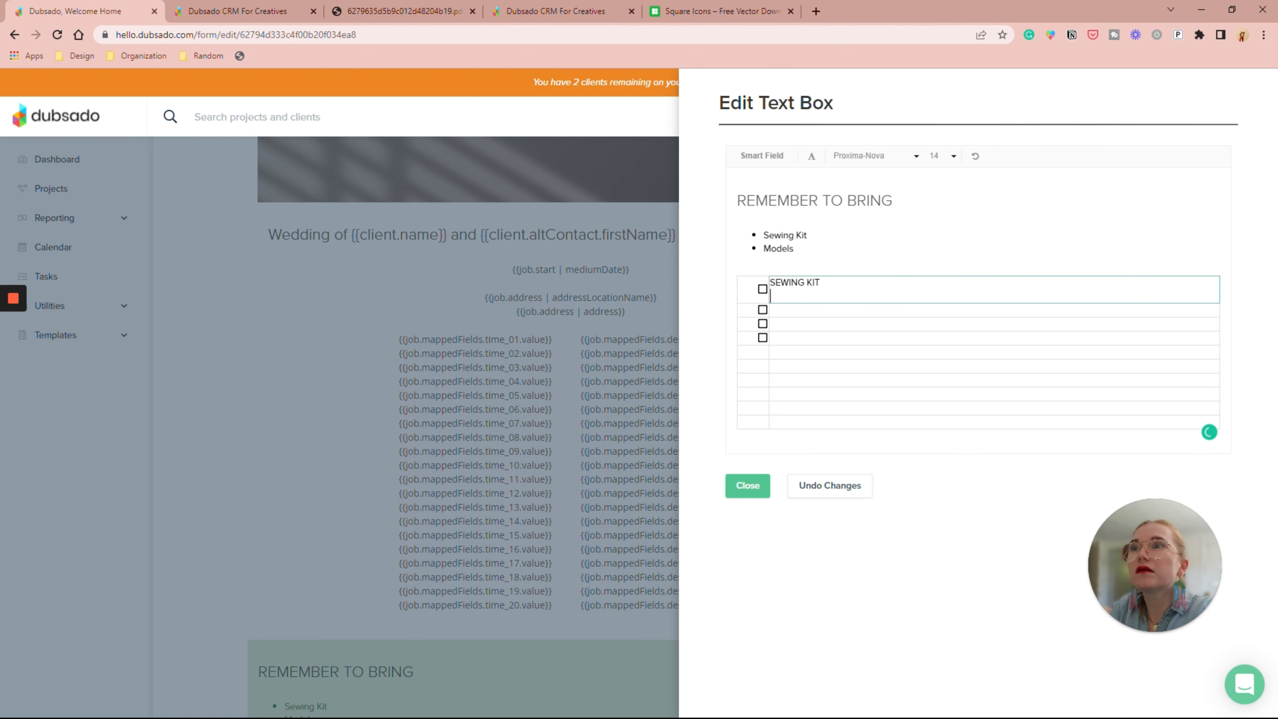
key(BackSpace)
Step: Label the second, third and fourth squares MODELS, SHOES and LIGHTING in the second column
key(Tab)
text(MO)
key(BackSpace)
key(BackSpace)
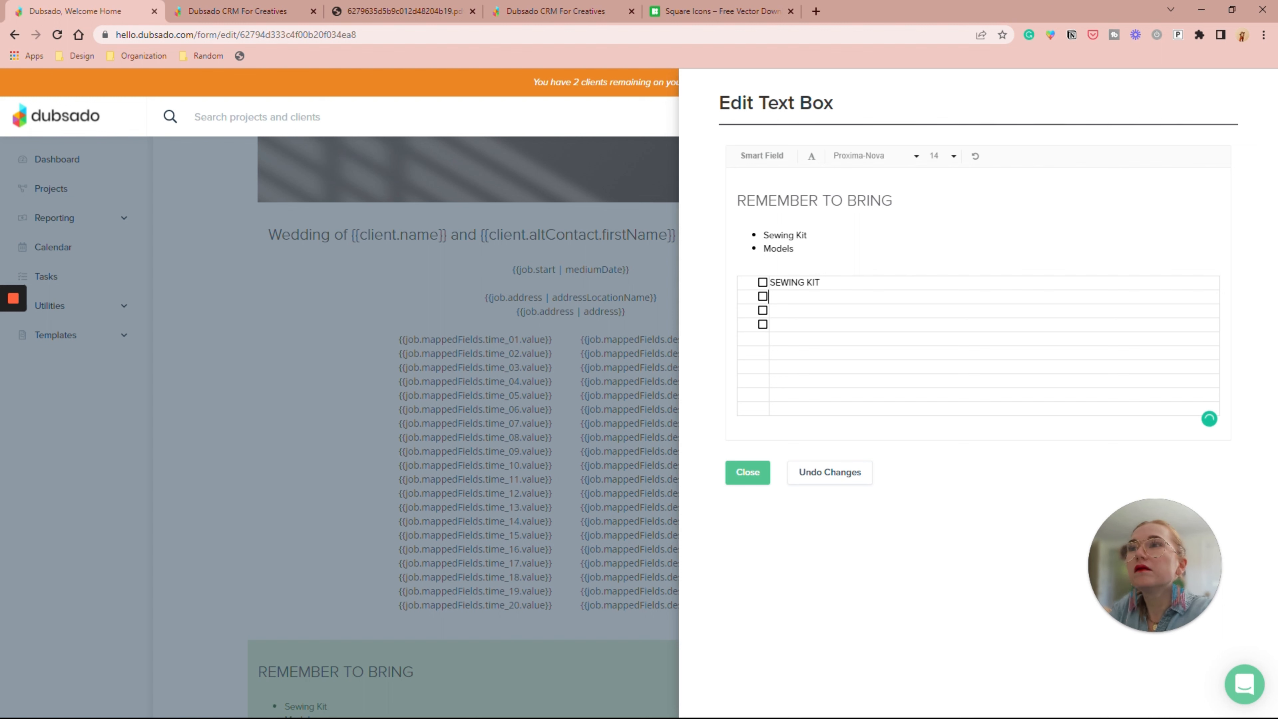
key(ctrl+v)
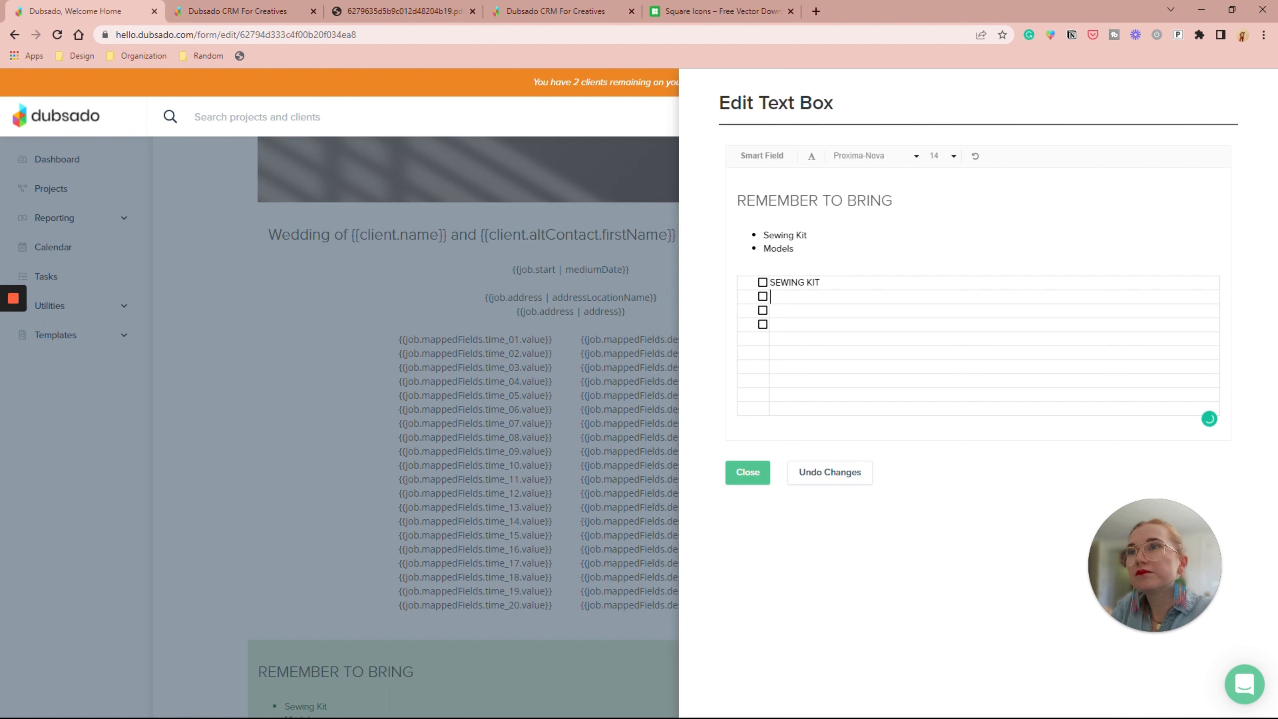
text(MODELS ☐ )
text(S)
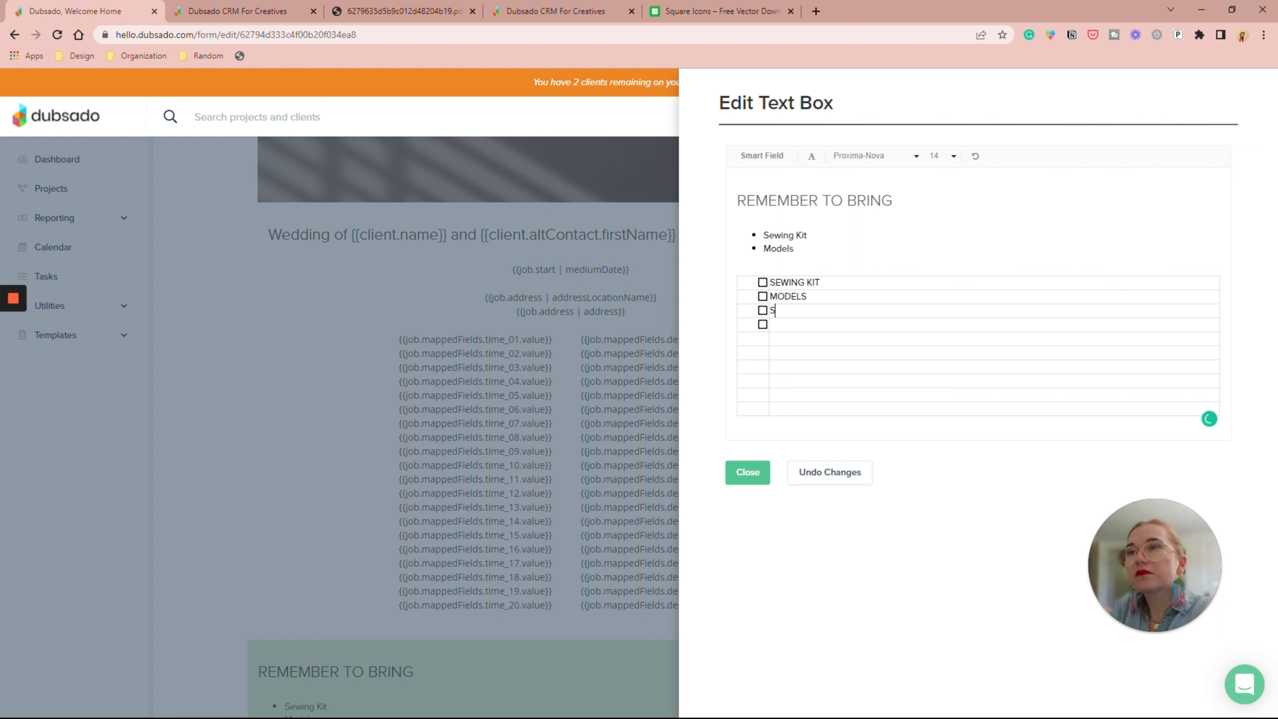
text(HOES ☐ )
text(LIGHTING)
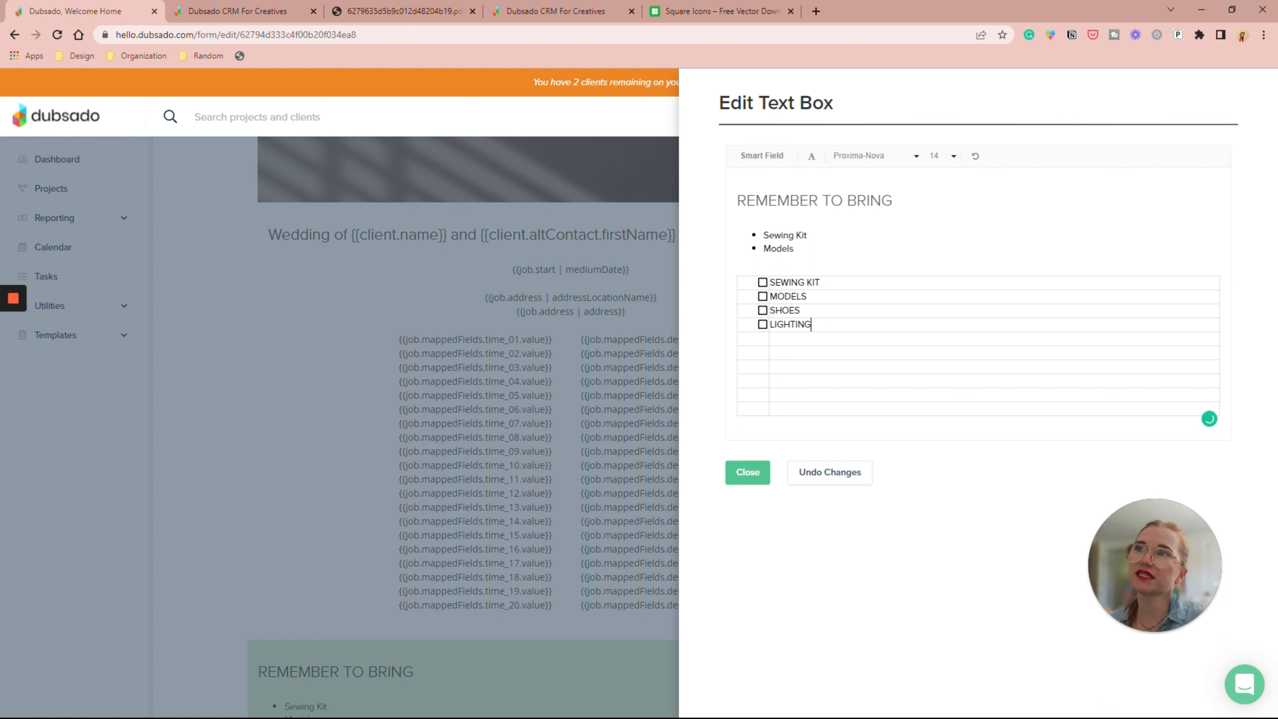
Step: Remove the visible borders from the checklist table through its table style
click(825, 367)
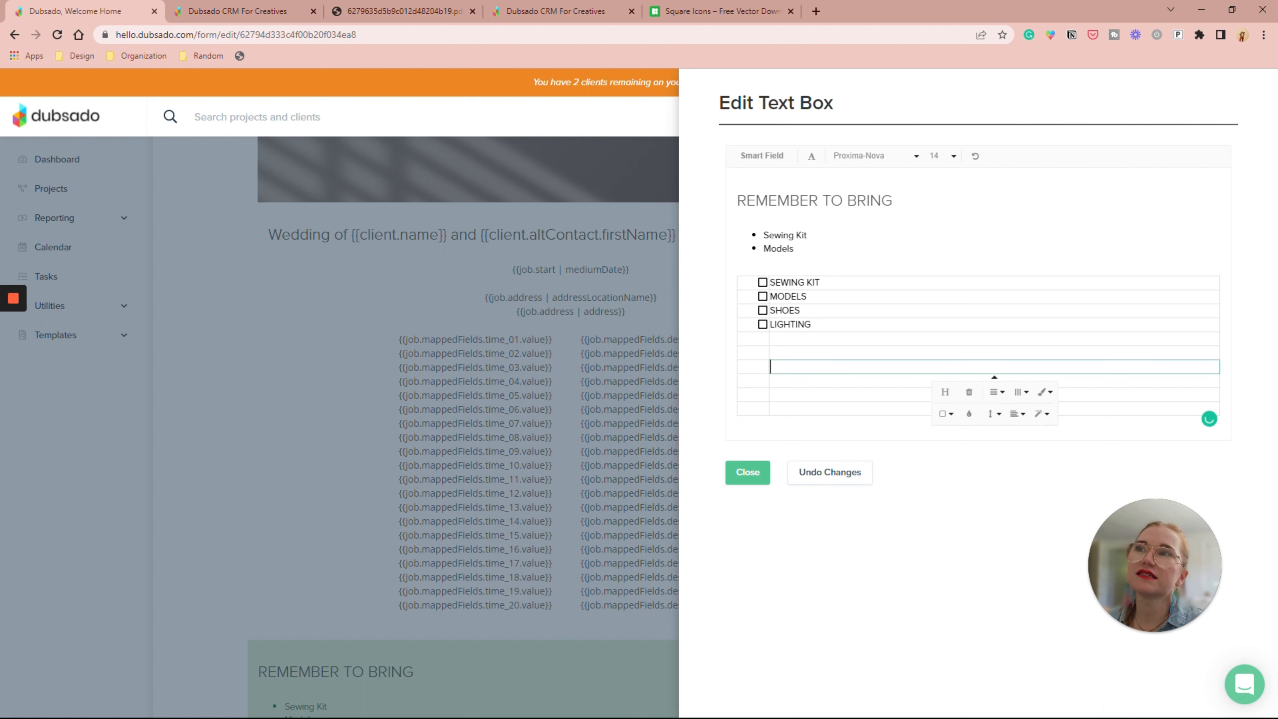
click(1044, 392)
click(1089, 432)
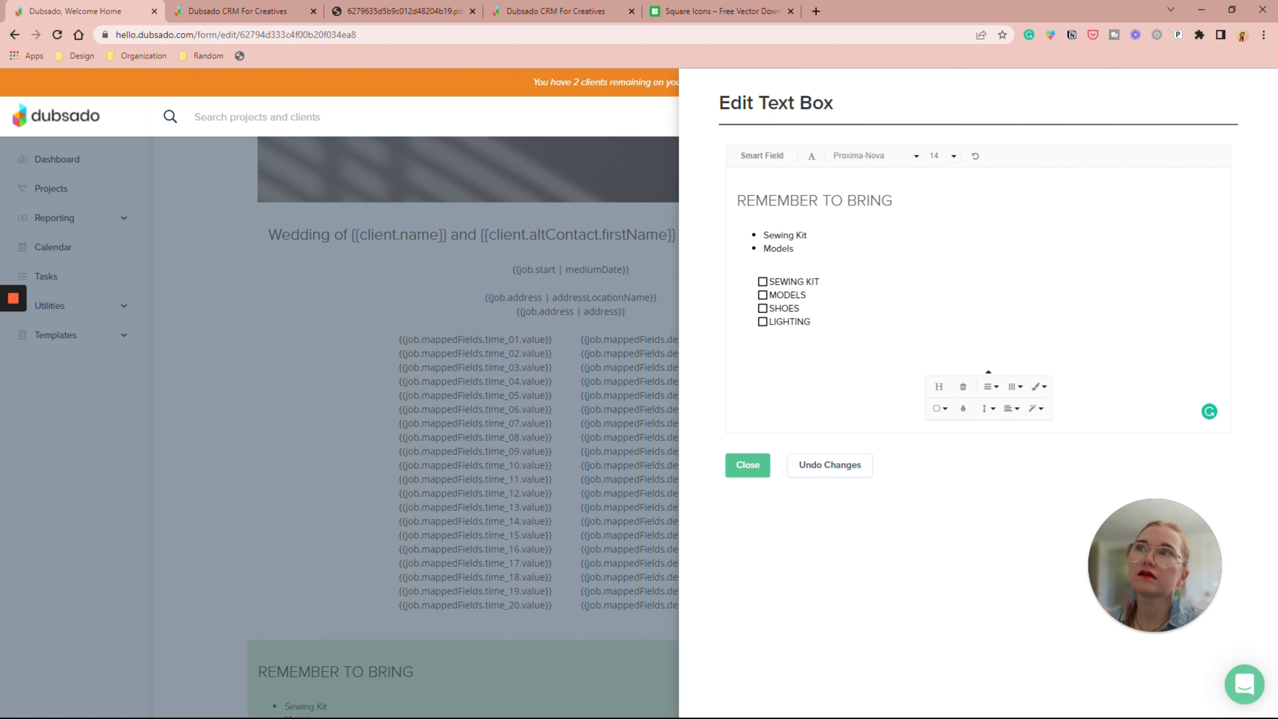
Step: Insert an empty column between the squares and the item names and narrow it to a small gap
click(1021, 306)
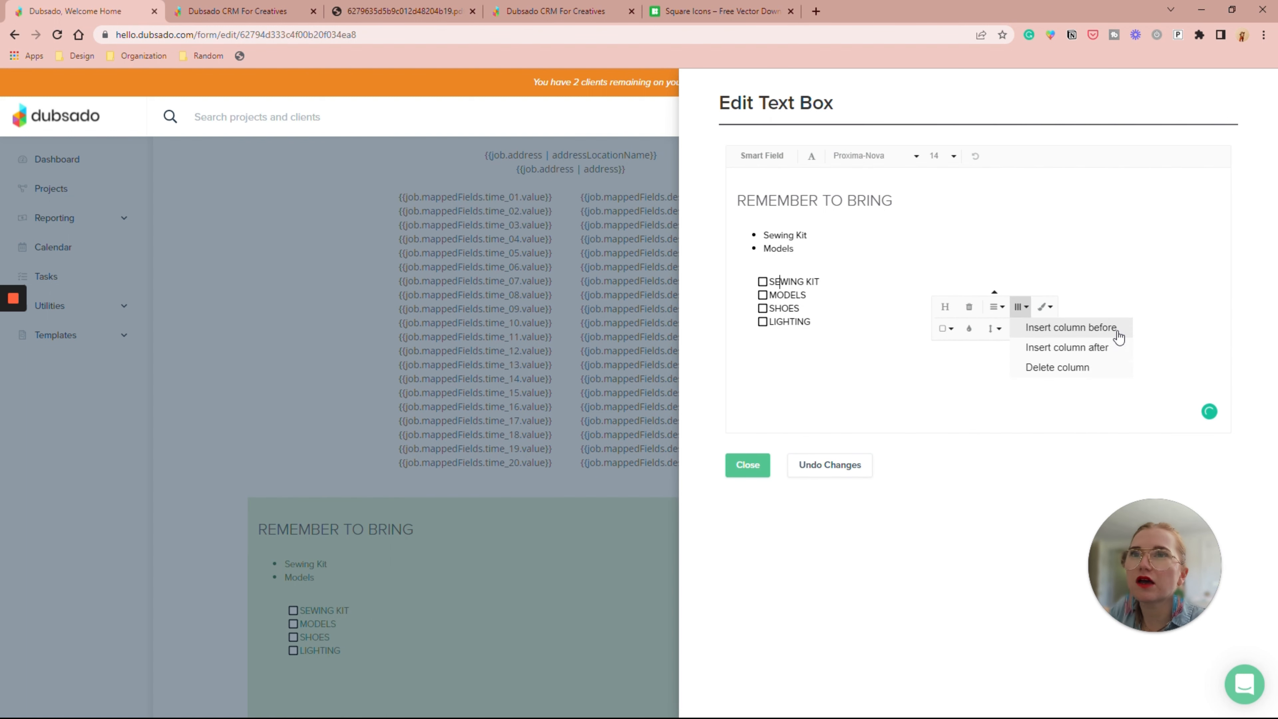
click(1109, 347)
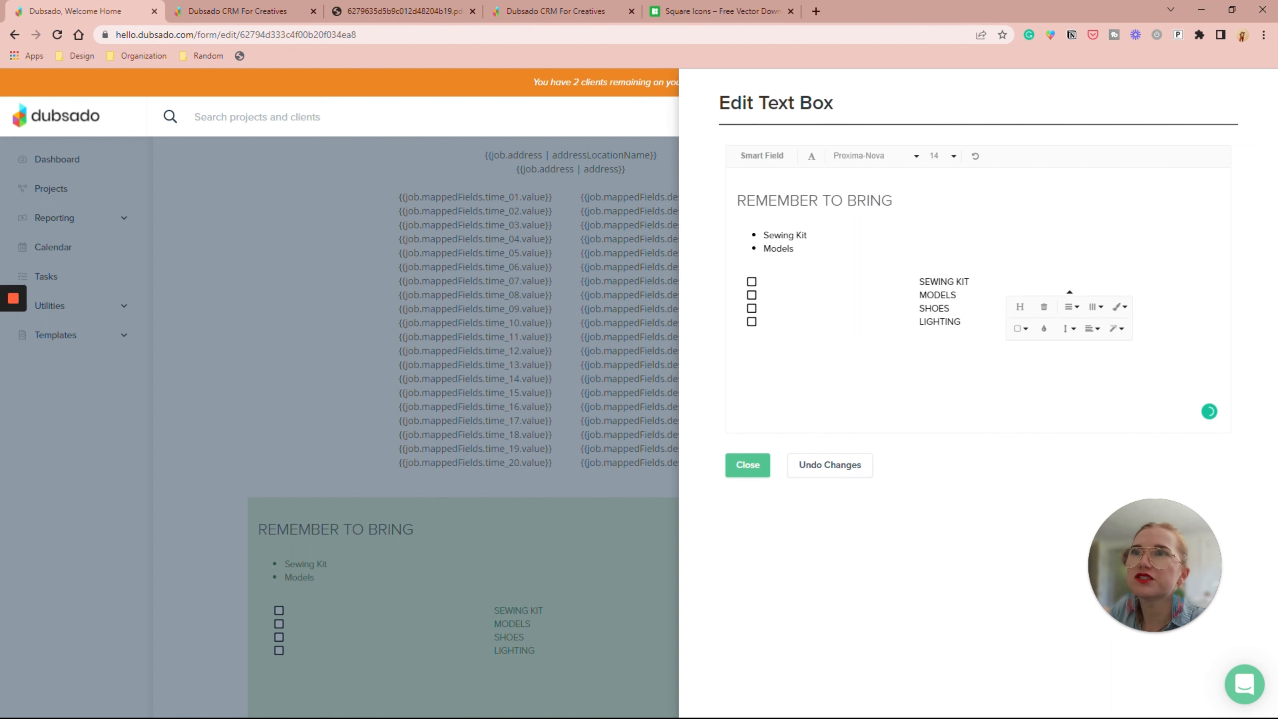
drag(922, 283, 778, 283)
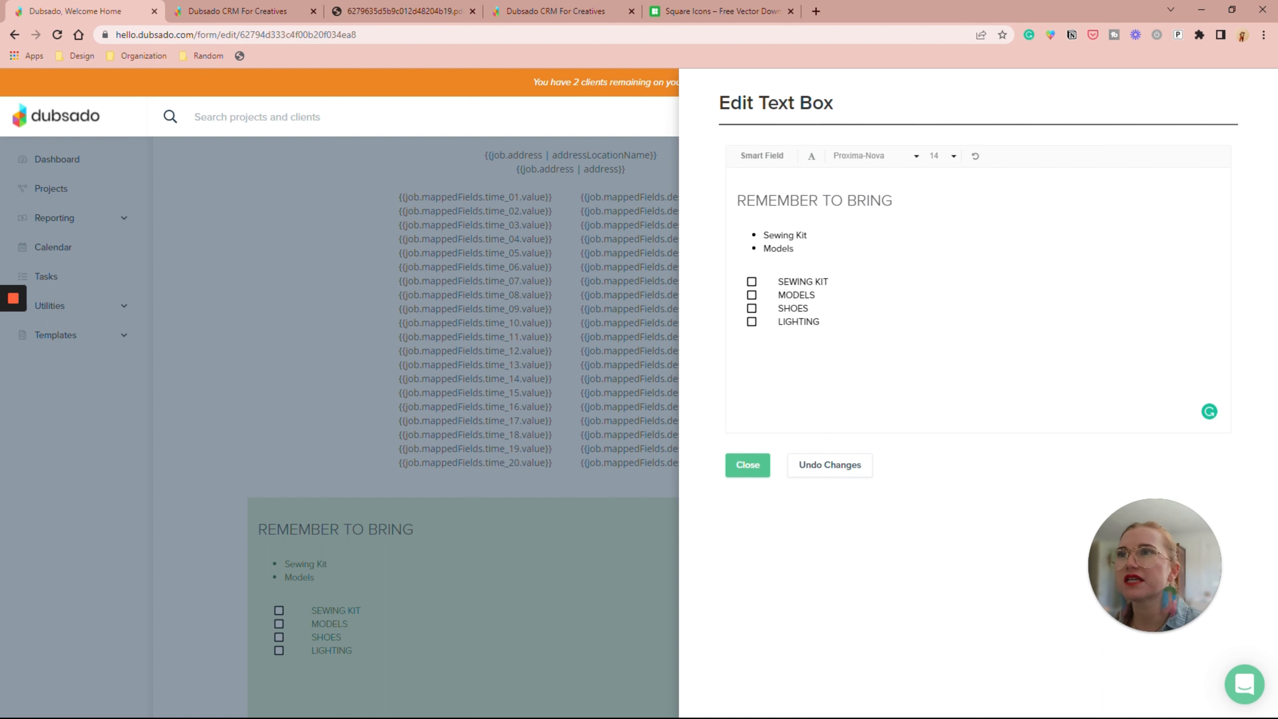
Step: Insert the image Untitled design (1).png from Downloads into the first cell of the row below LIGHTING
click(759, 322)
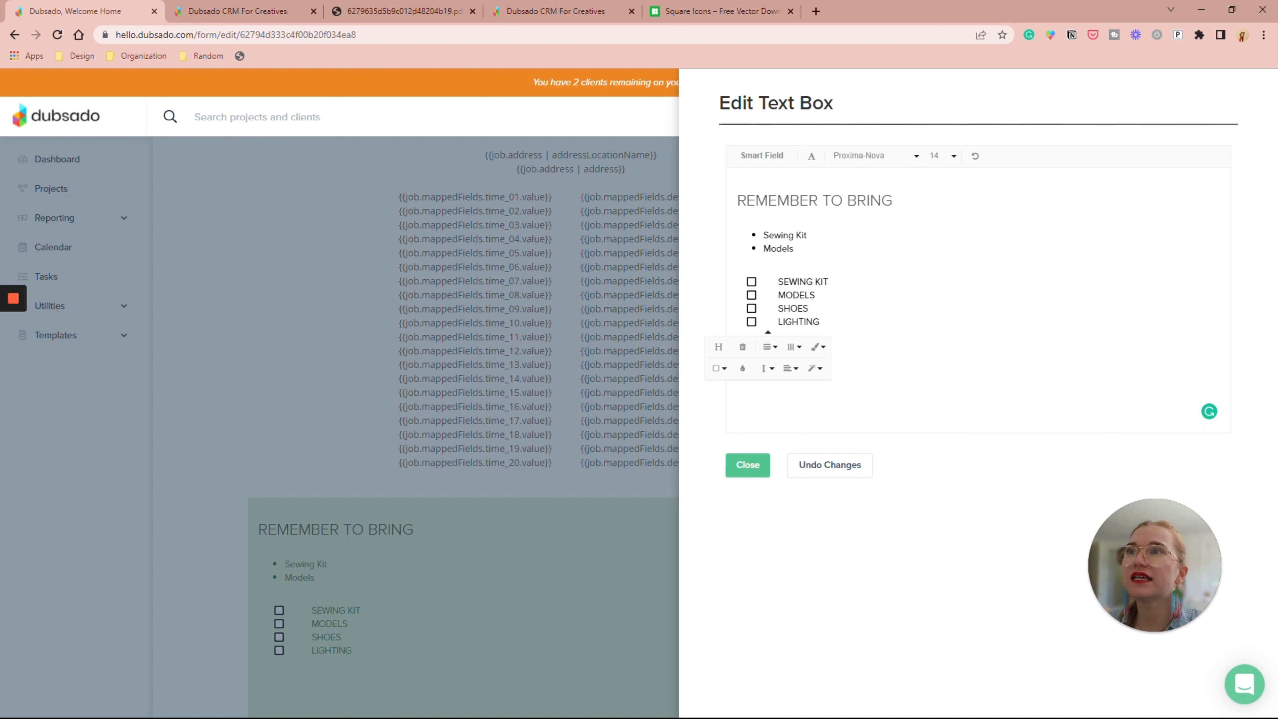
key(Return)
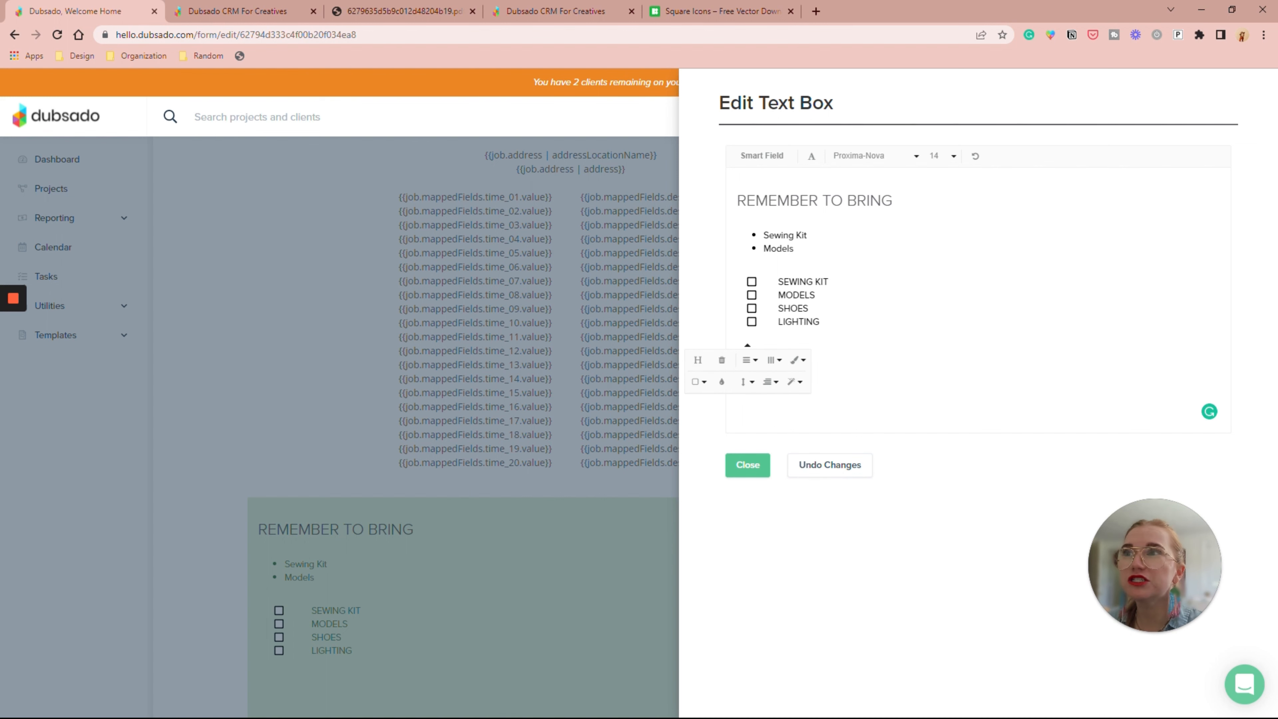
click(811, 156)
click(1033, 180)
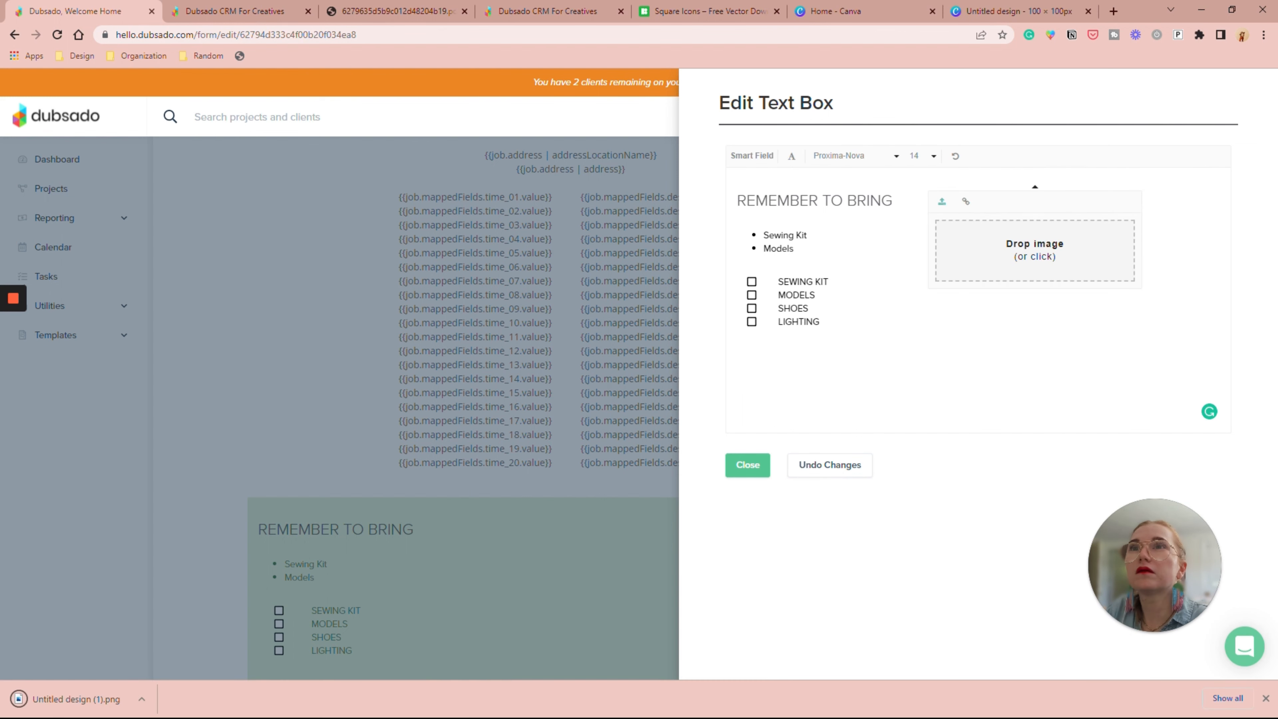
click(1034, 250)
click(183, 211)
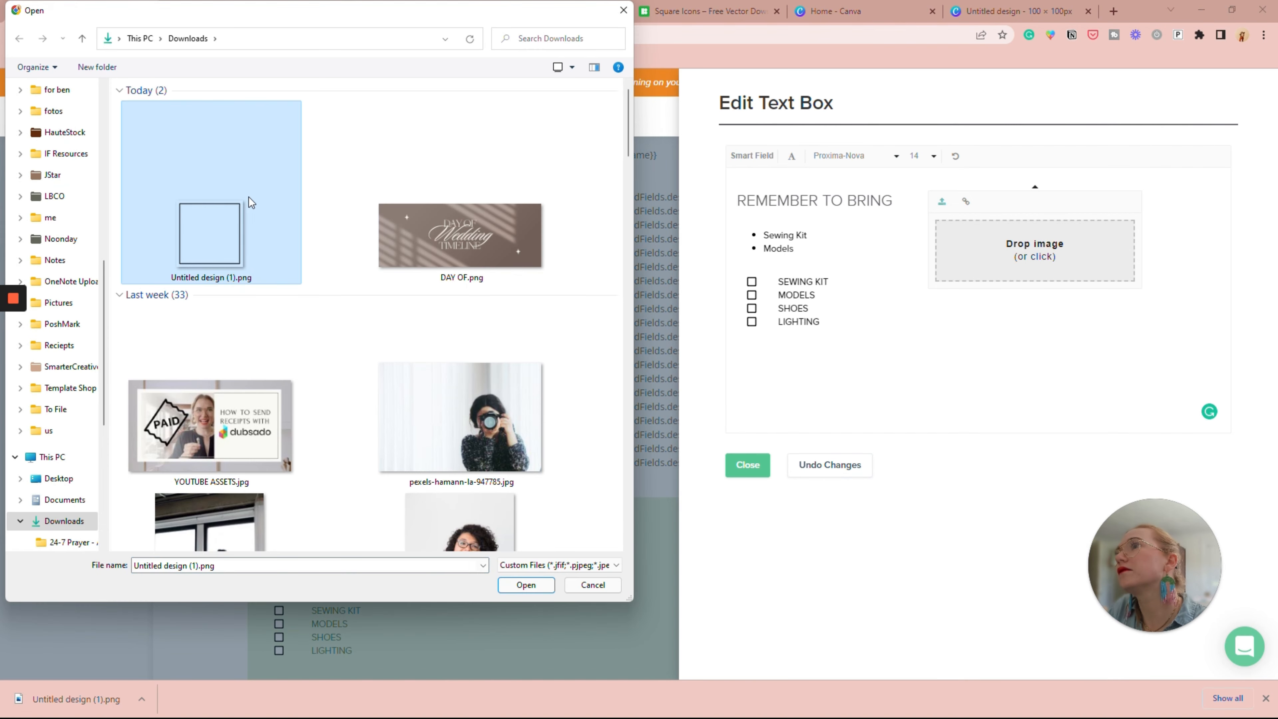
click(526, 584)
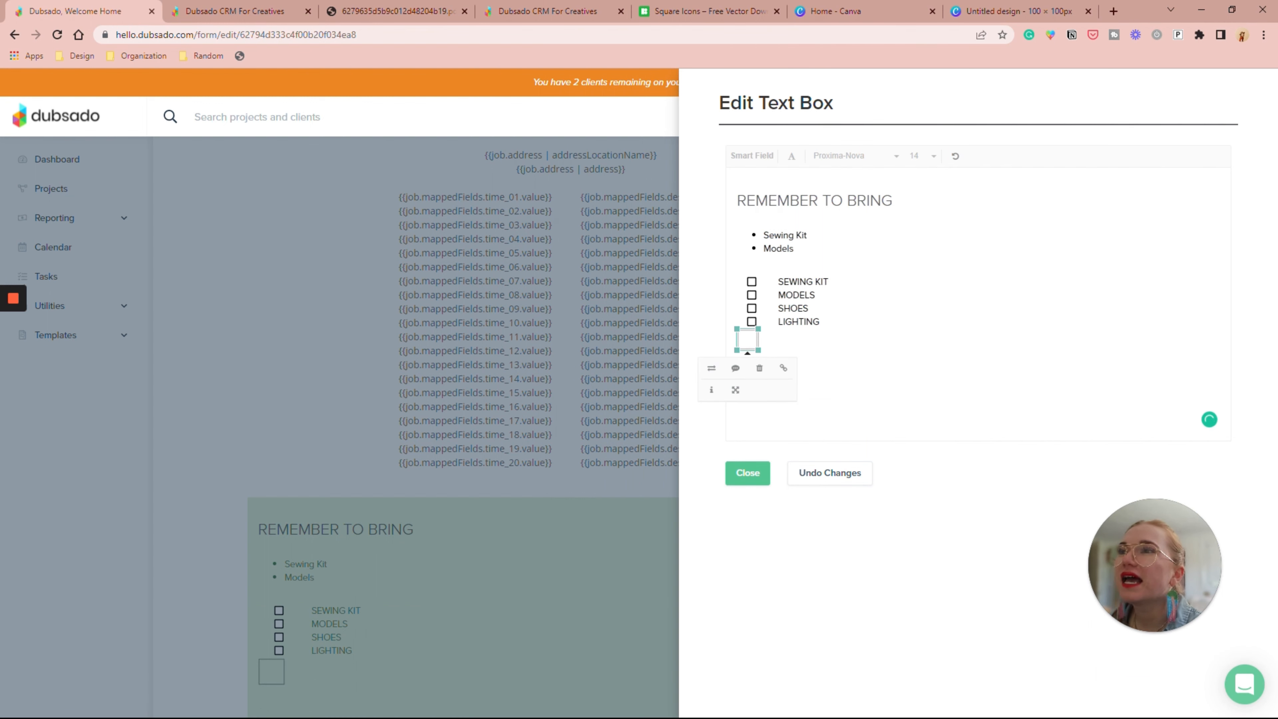
Step: Shrink the newly inserted square image below LIGHTING to about checkbox size and label its row SHOES
drag(757, 349, 750, 345)
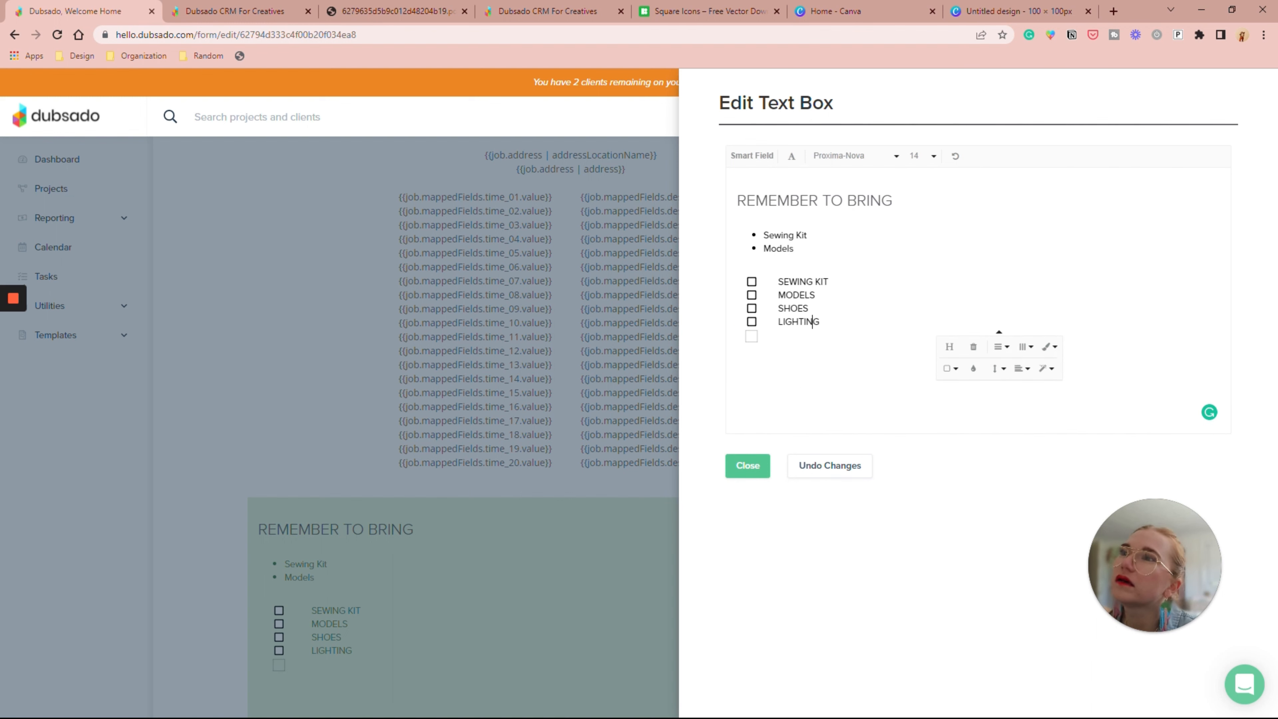
click(779, 349)
click(779, 336)
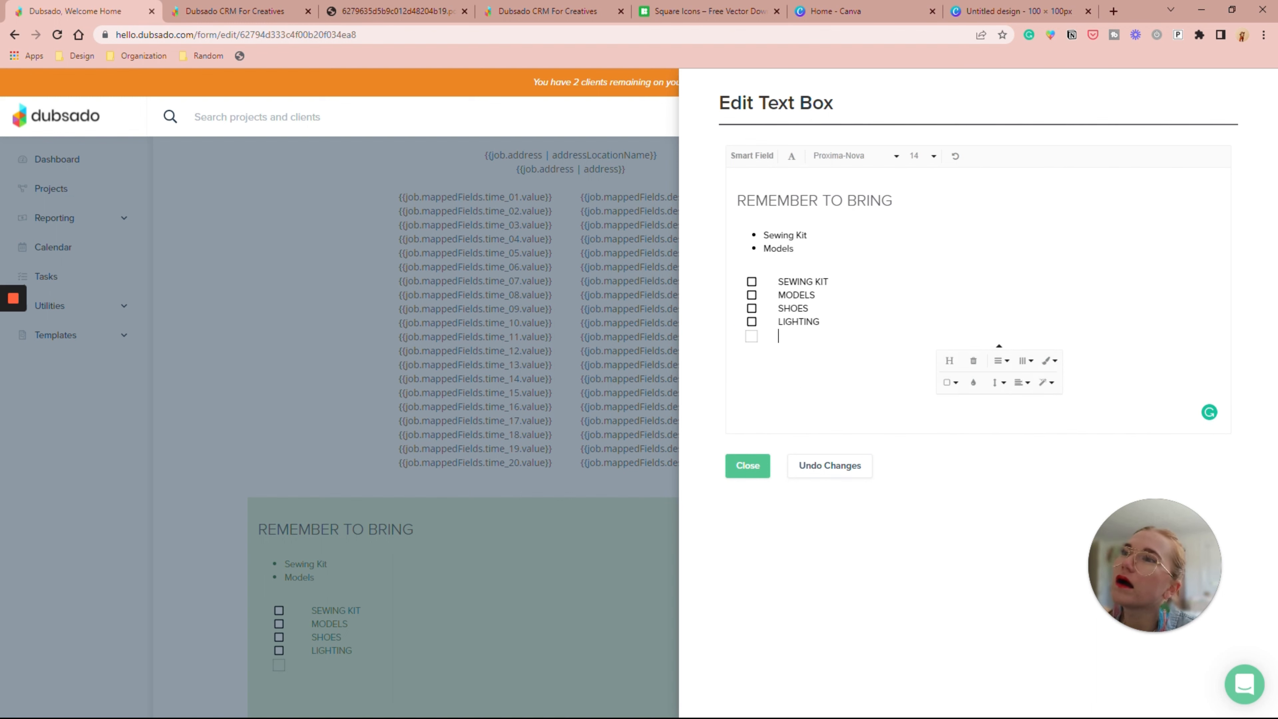
text(SHOES)
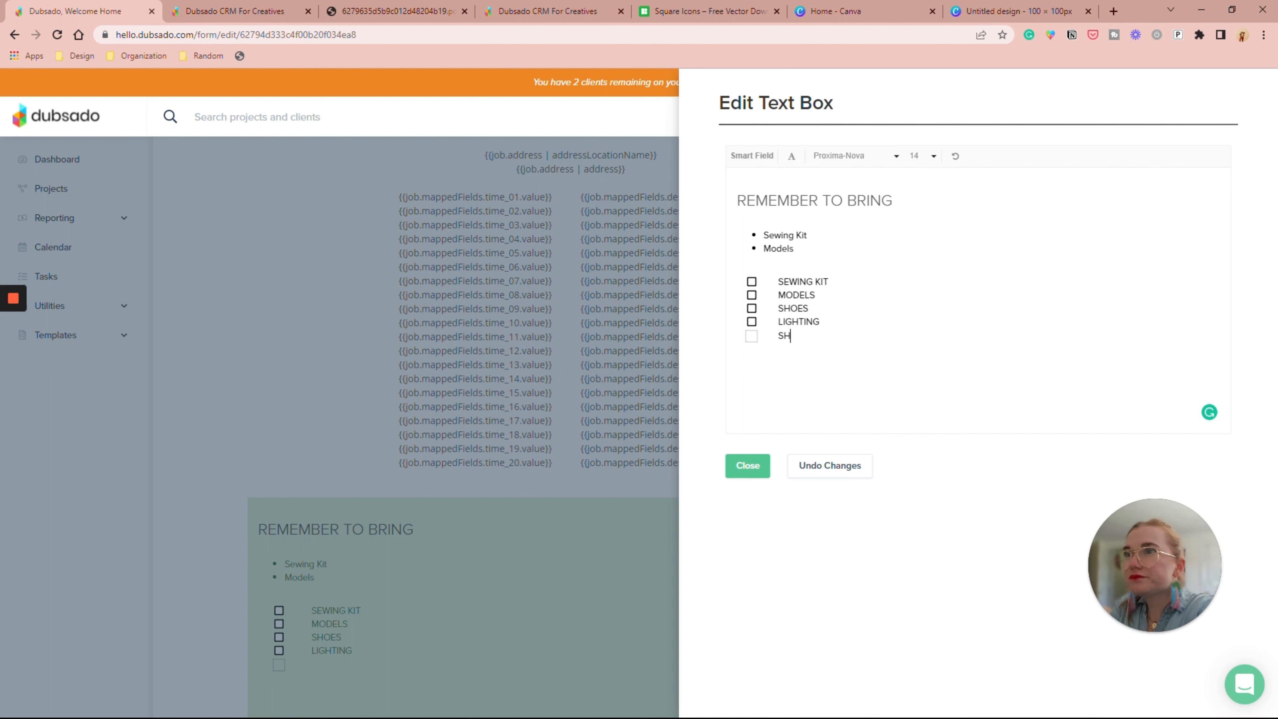
key(BackSpace)
key(BackSpace)
key(BackSpace)
text(OES)
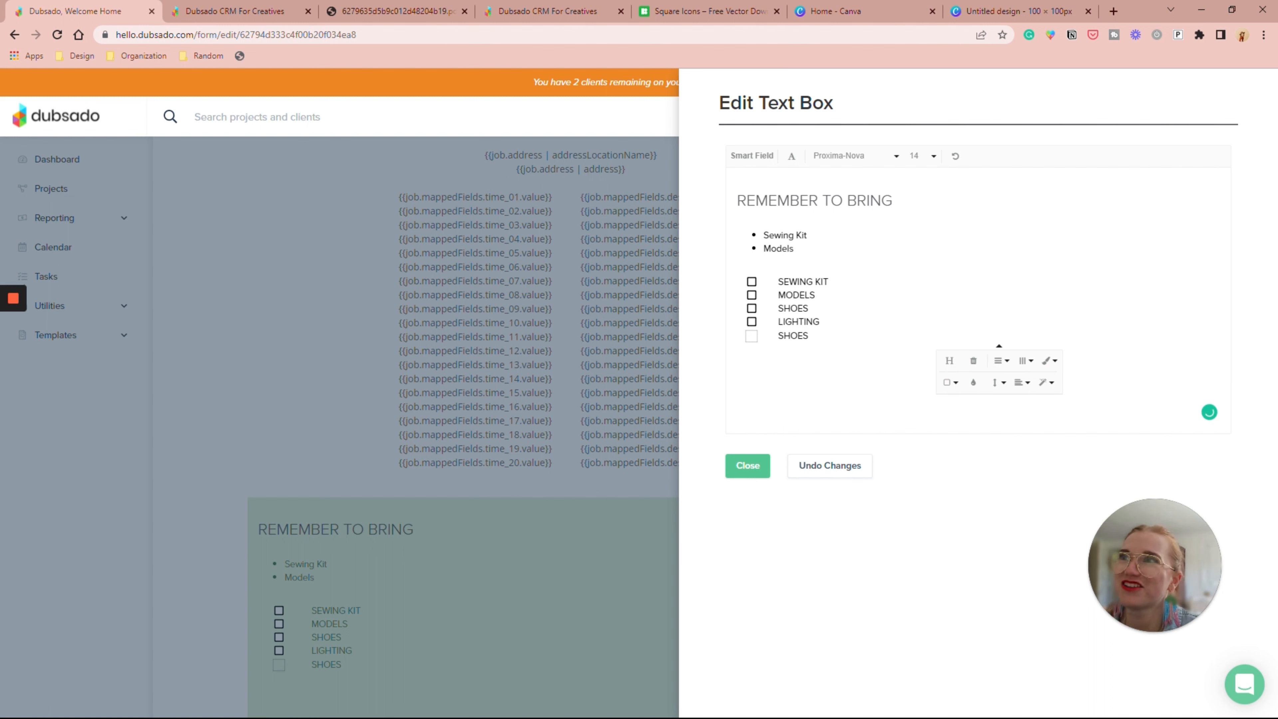
Step: Finish editing the REMEMBER TO BRING text box and close its editor
click(746, 322)
click(767, 331)
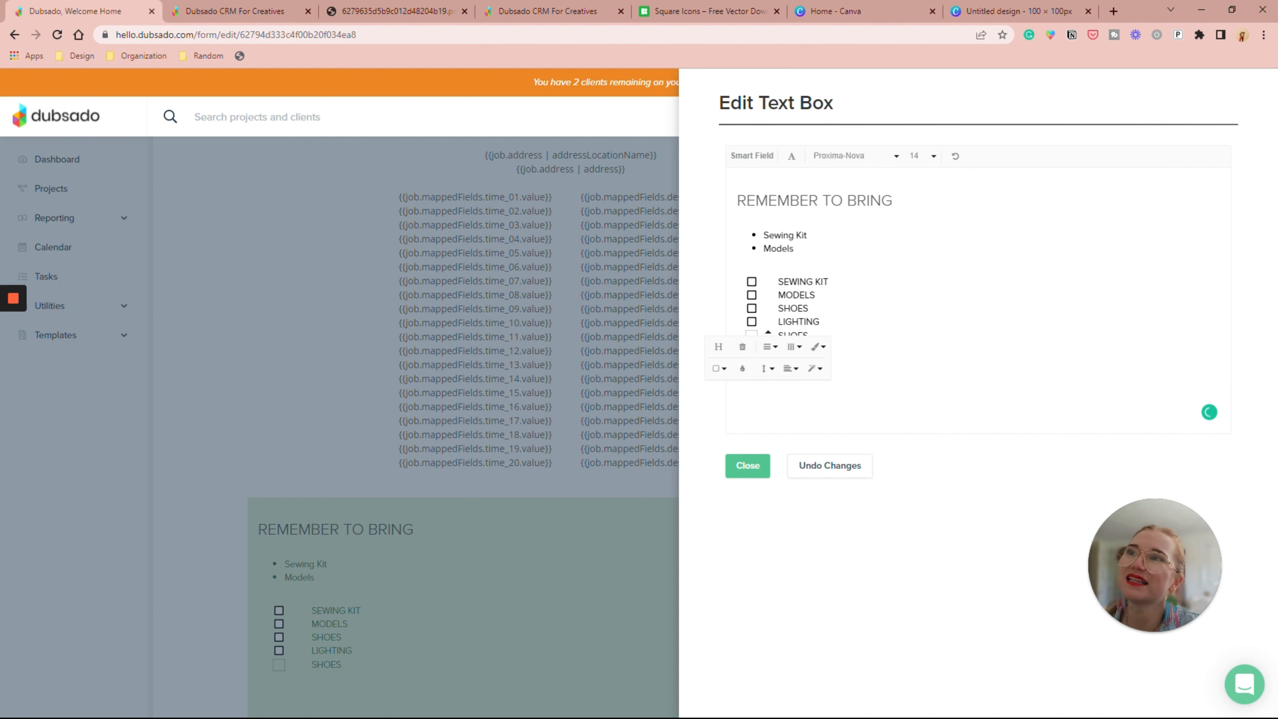
click(809, 308)
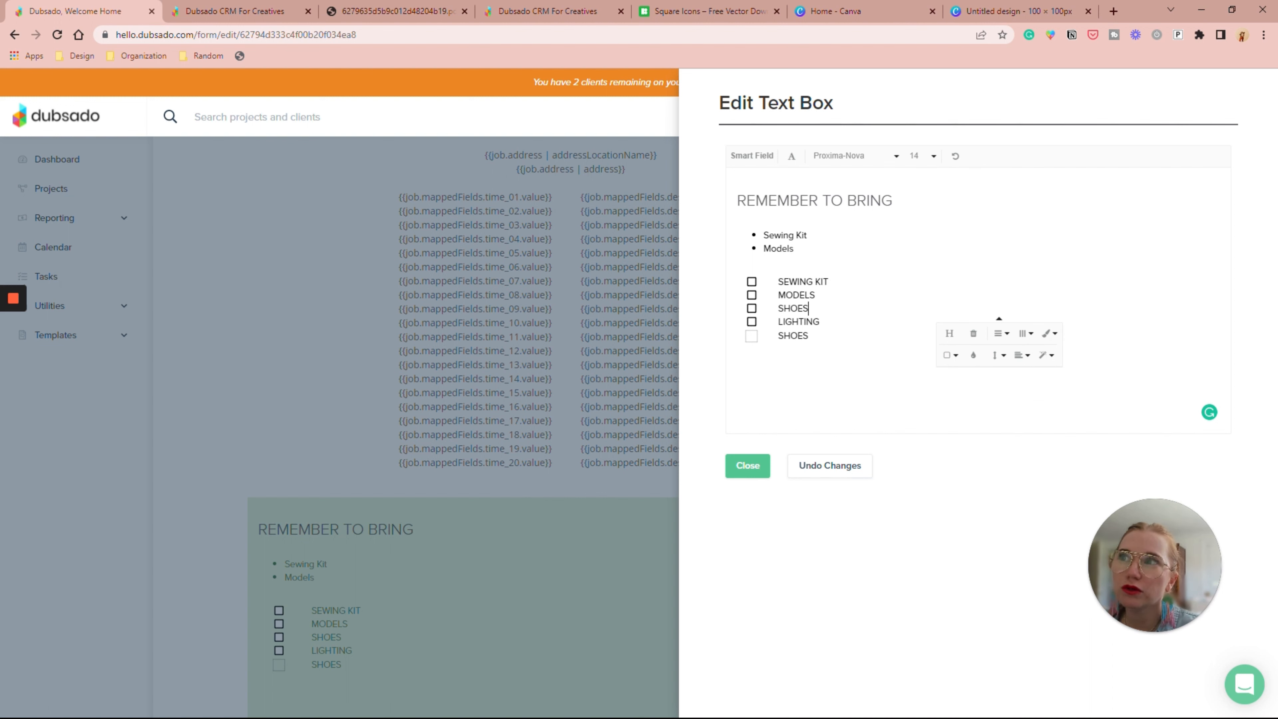
key(Escape)
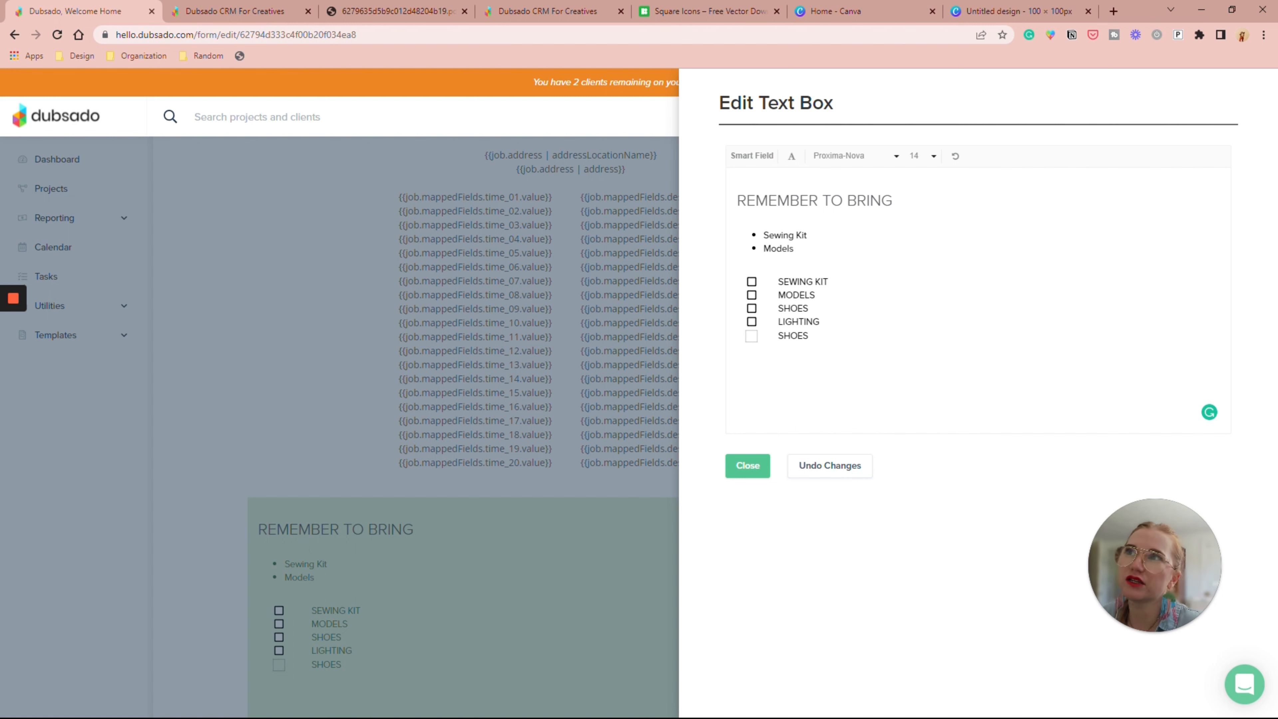
click(749, 471)
Step: Delete the {{job.address | addressLocationName}} smart field and its empty line from the timeline text box
scroll(750, 476, up, 8)
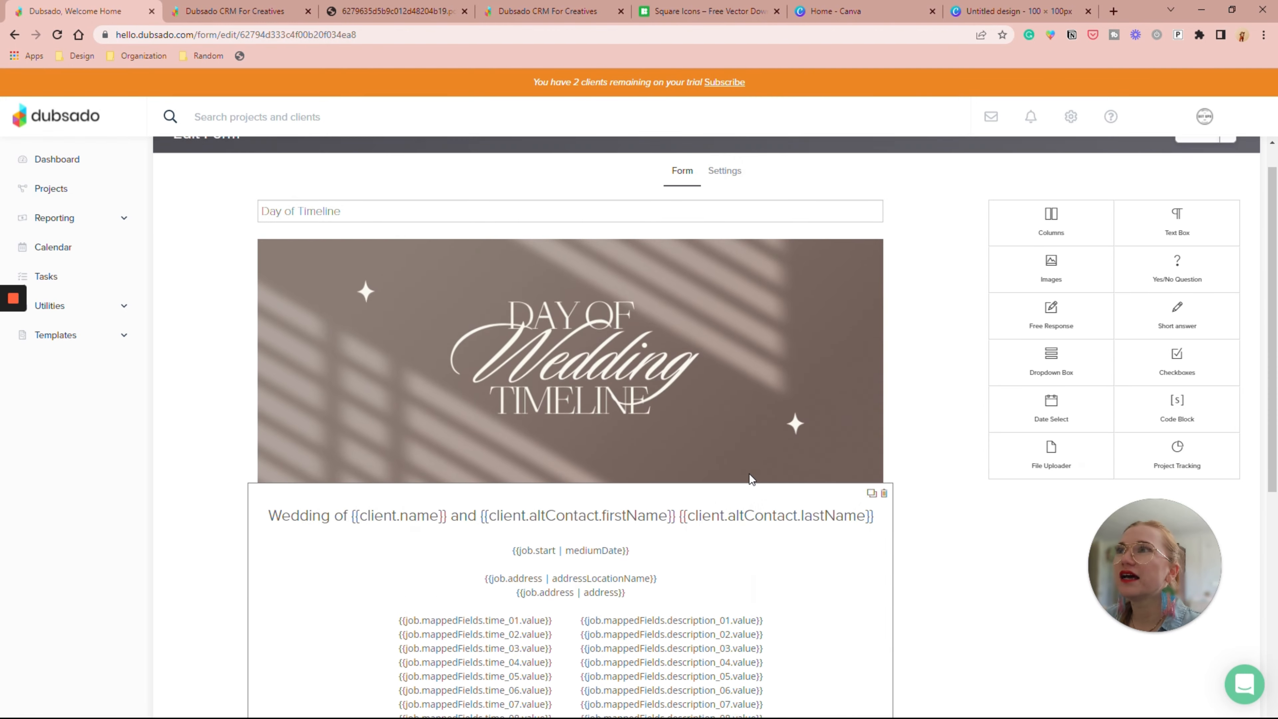
scroll(749, 478, down, 5)
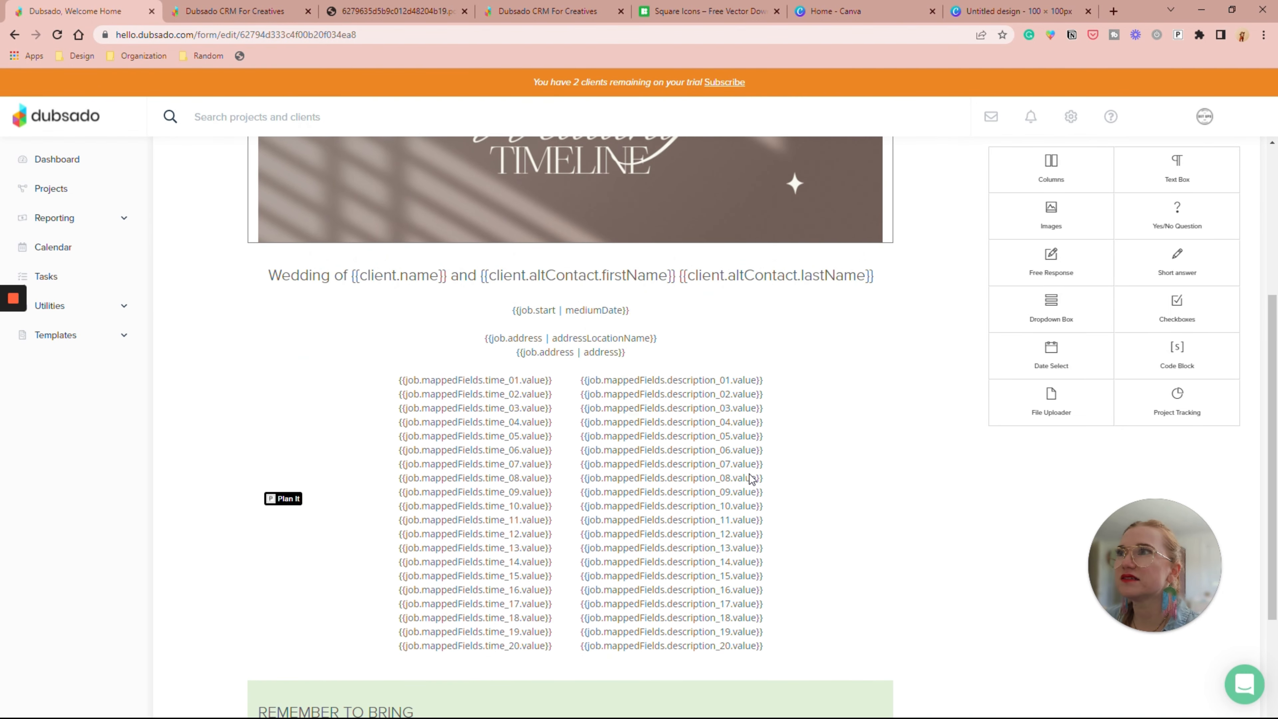
scroll(750, 478, down, 3)
scroll(749, 478, up, 3)
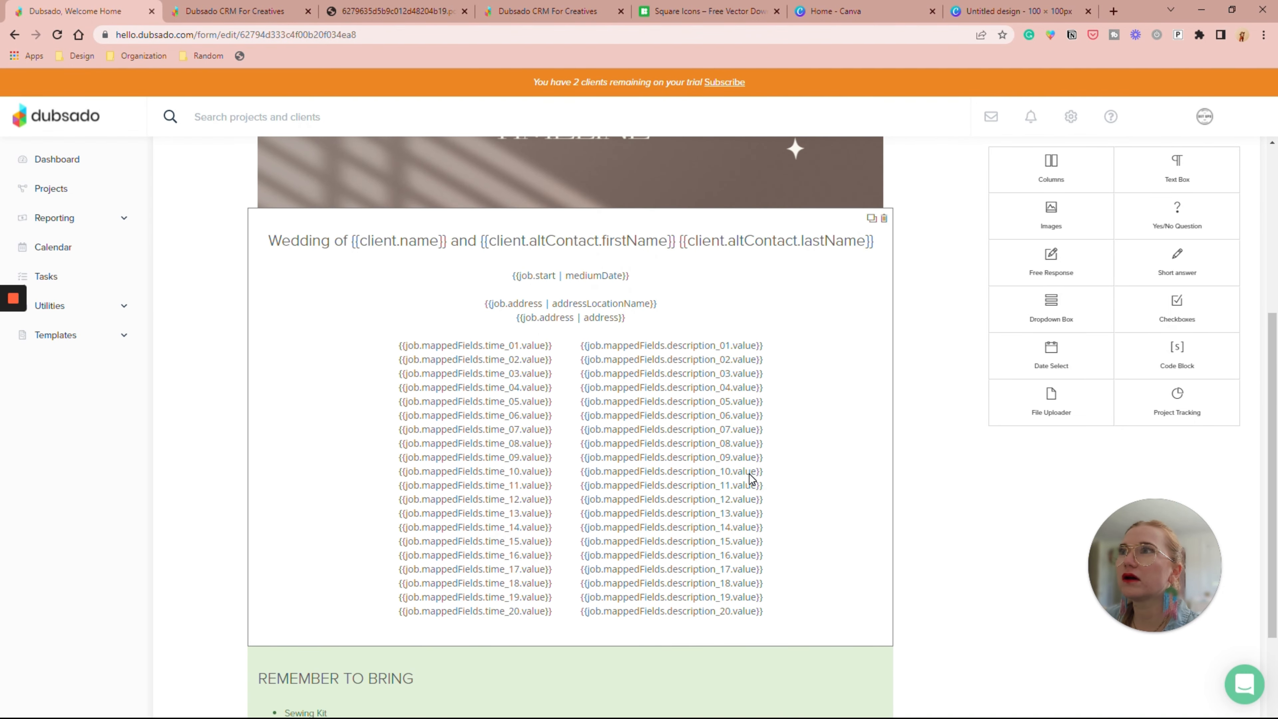
click(606, 312)
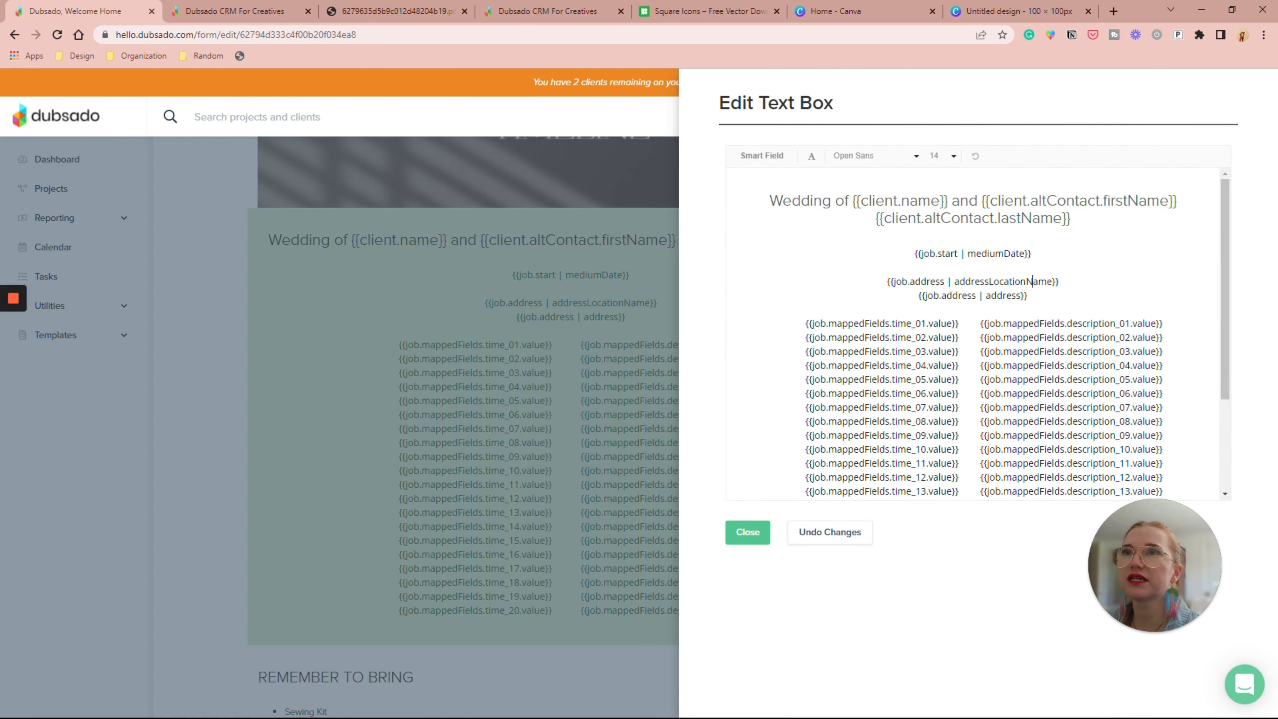
triple_click(1032, 281)
key(BackSpace)
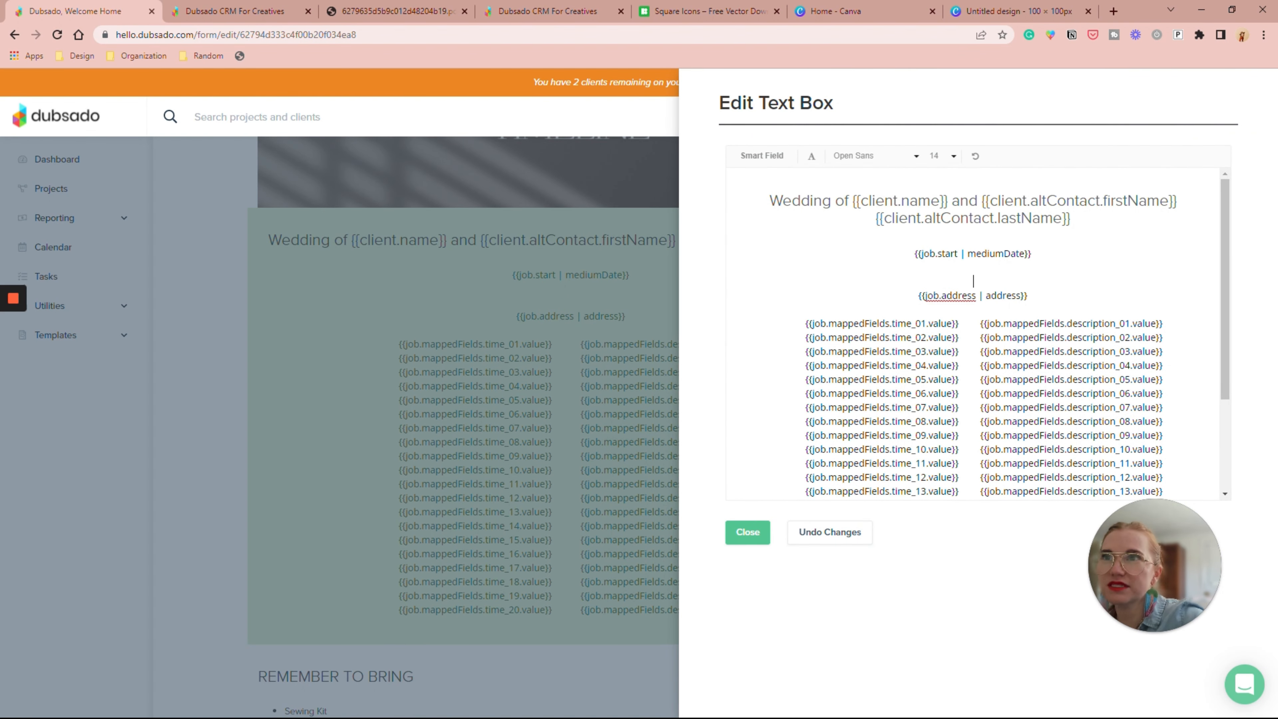
key(Delete)
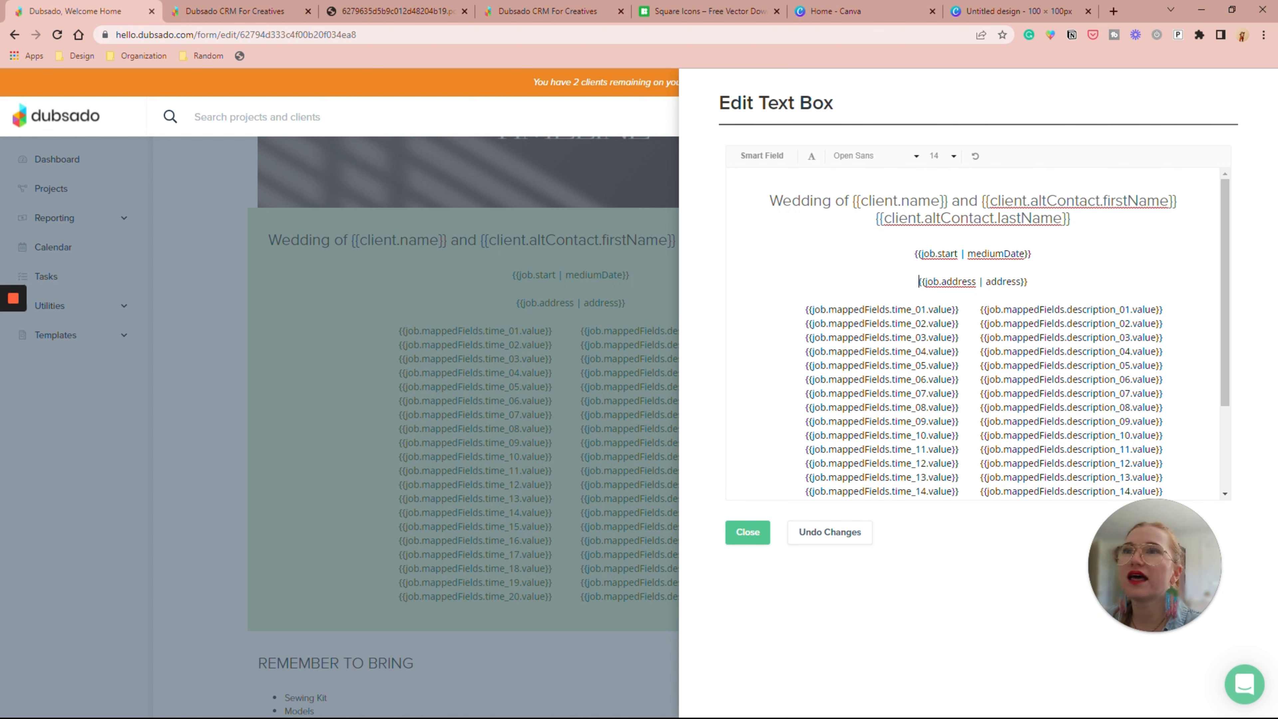
Step: Narrow the time column of the timeline table by shifting its border with the description column, and close the text box
drag(969, 394, 931, 394)
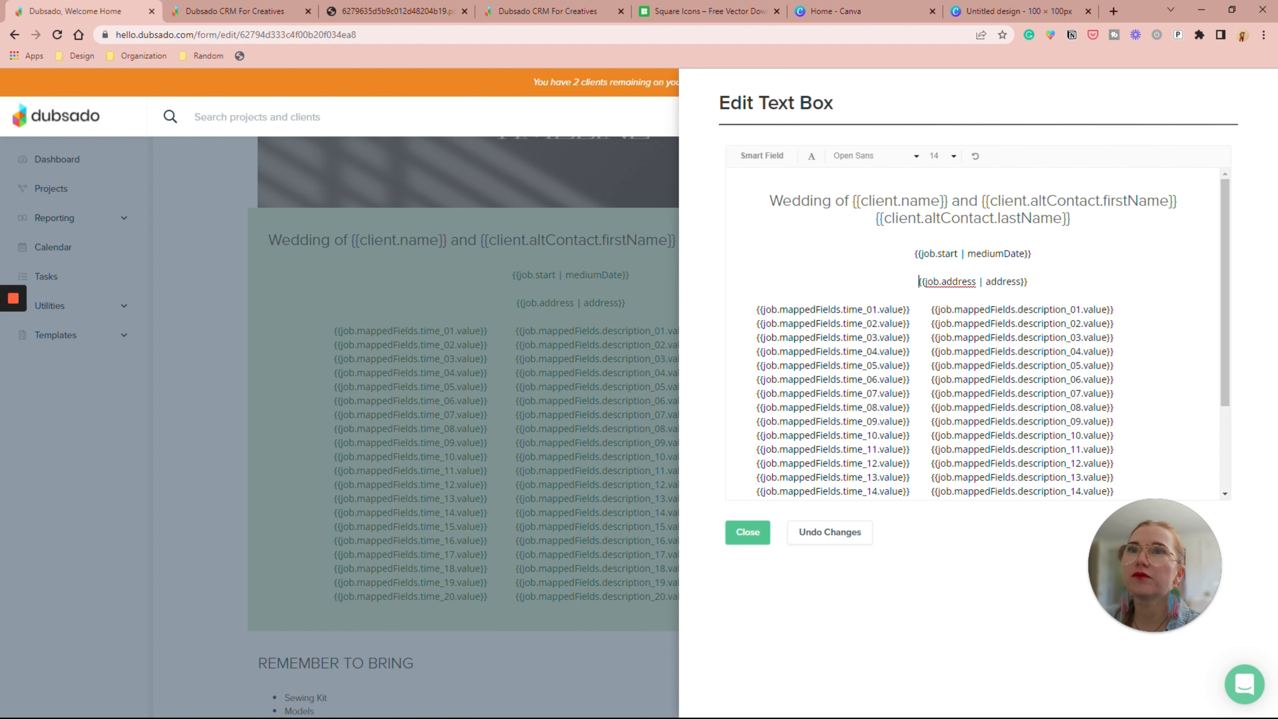
click(748, 531)
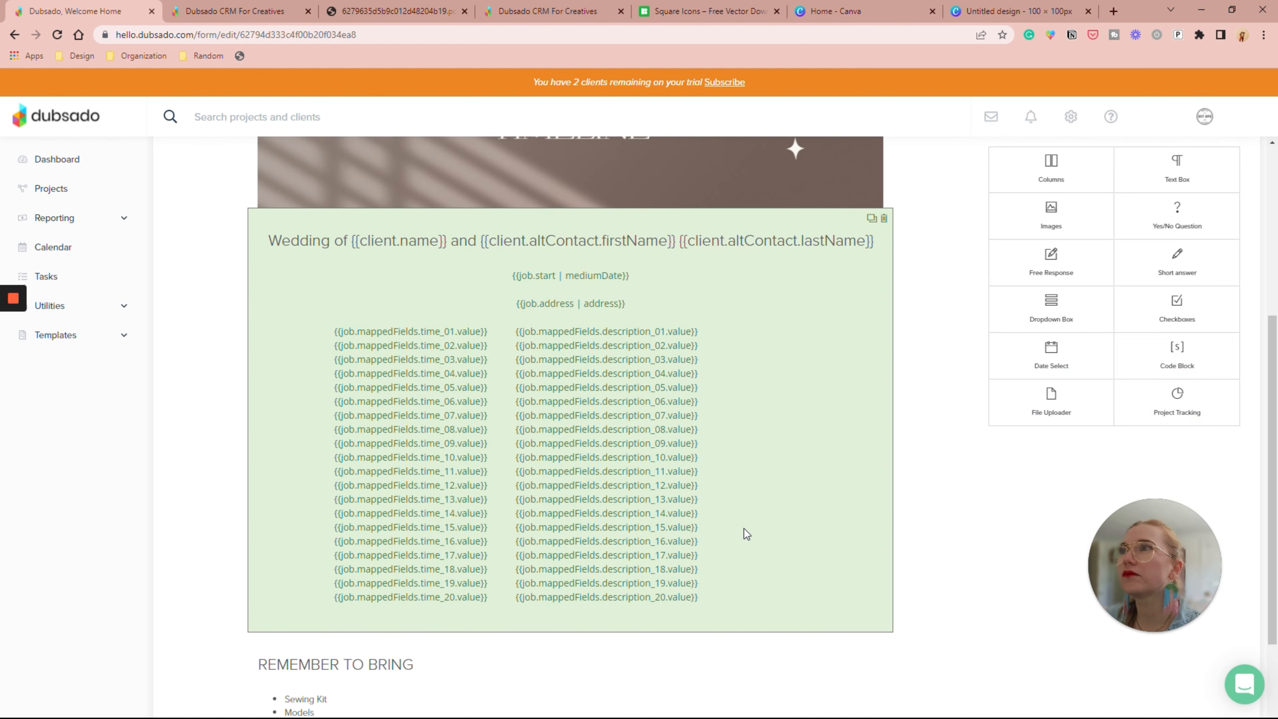
click(743, 528)
click(754, 529)
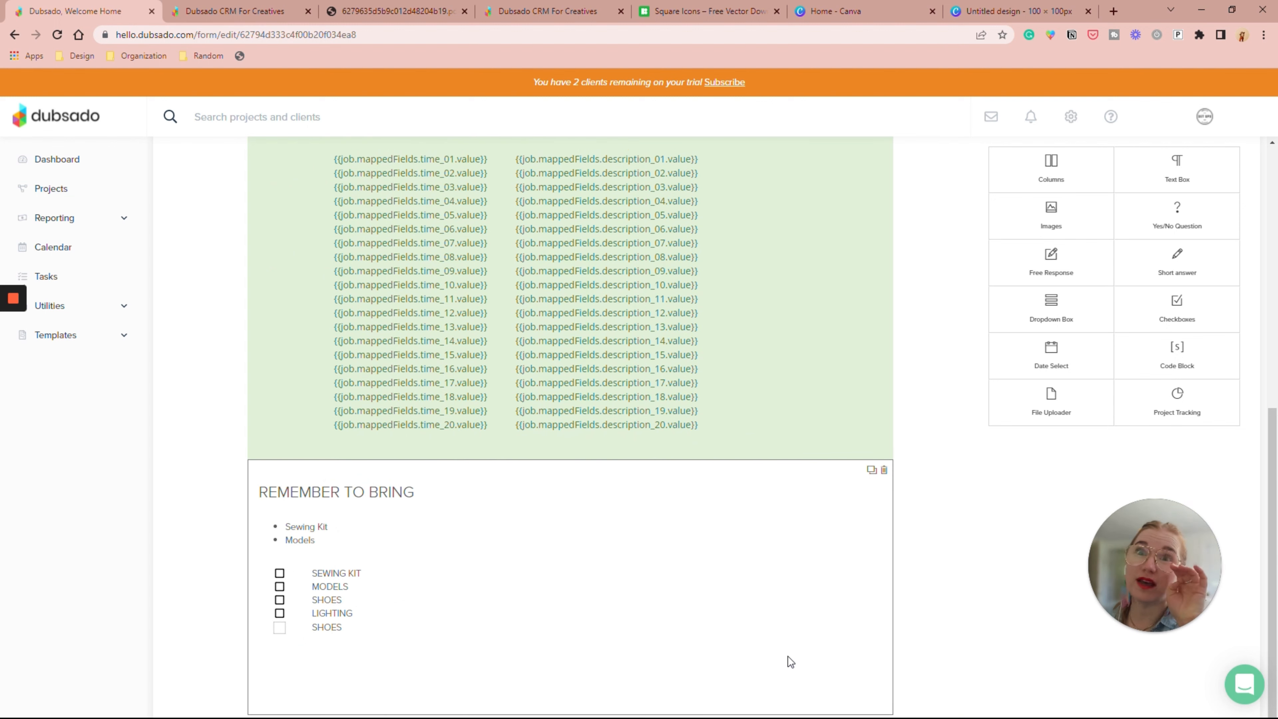
Step: Look over the Day of Timeline form from banner to checklist, and save and close it
scroll(533, 403, up, 5)
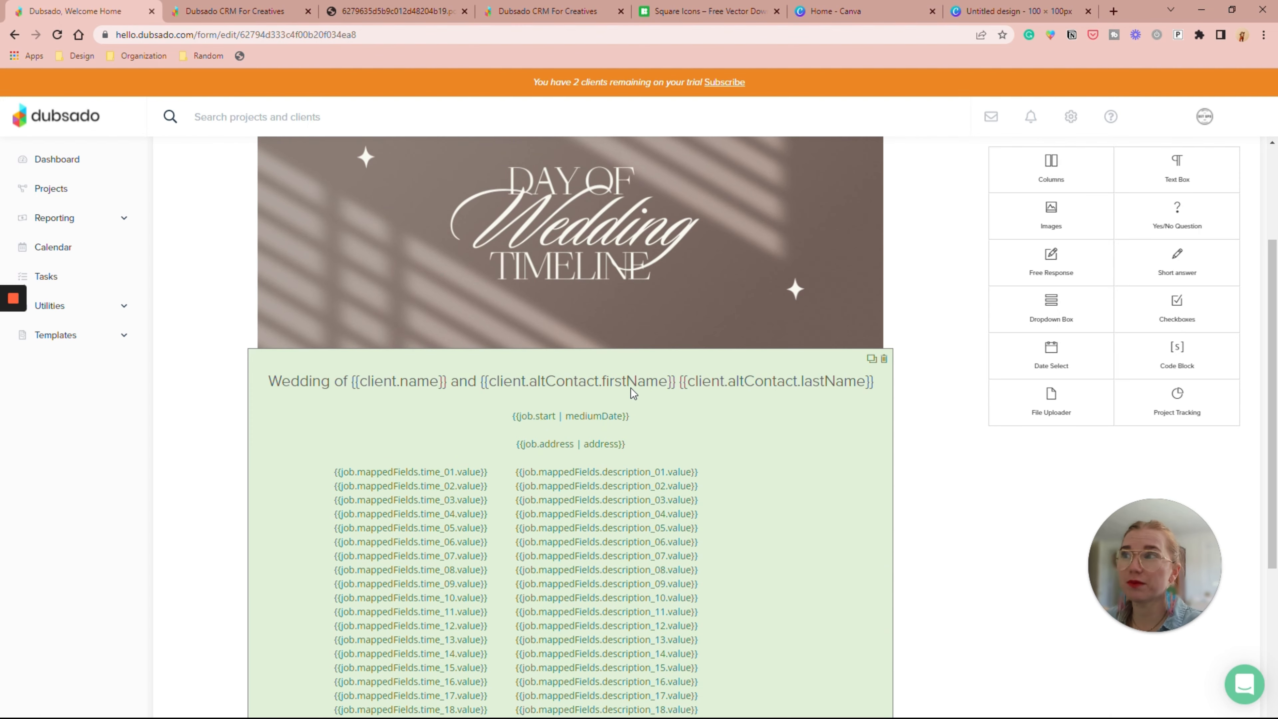
scroll(720, 469, down, 5)
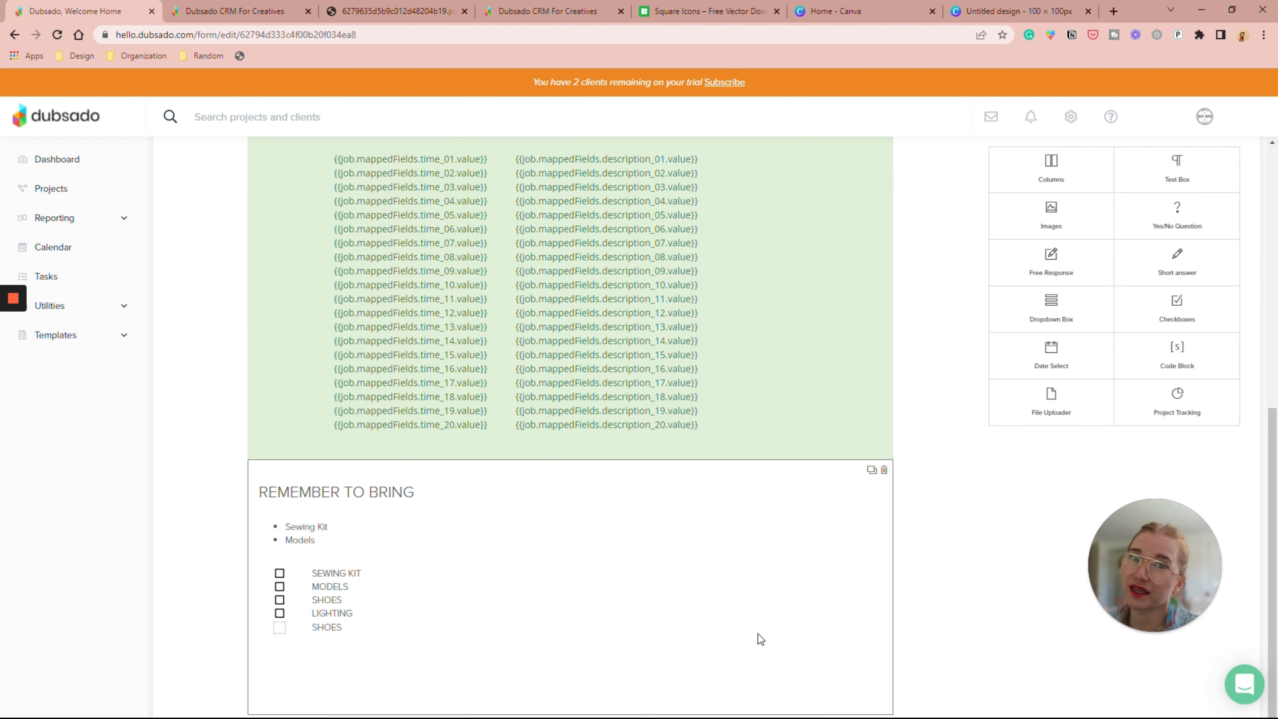
scroll(760, 640, up, 8)
scroll(761, 639, down, 8)
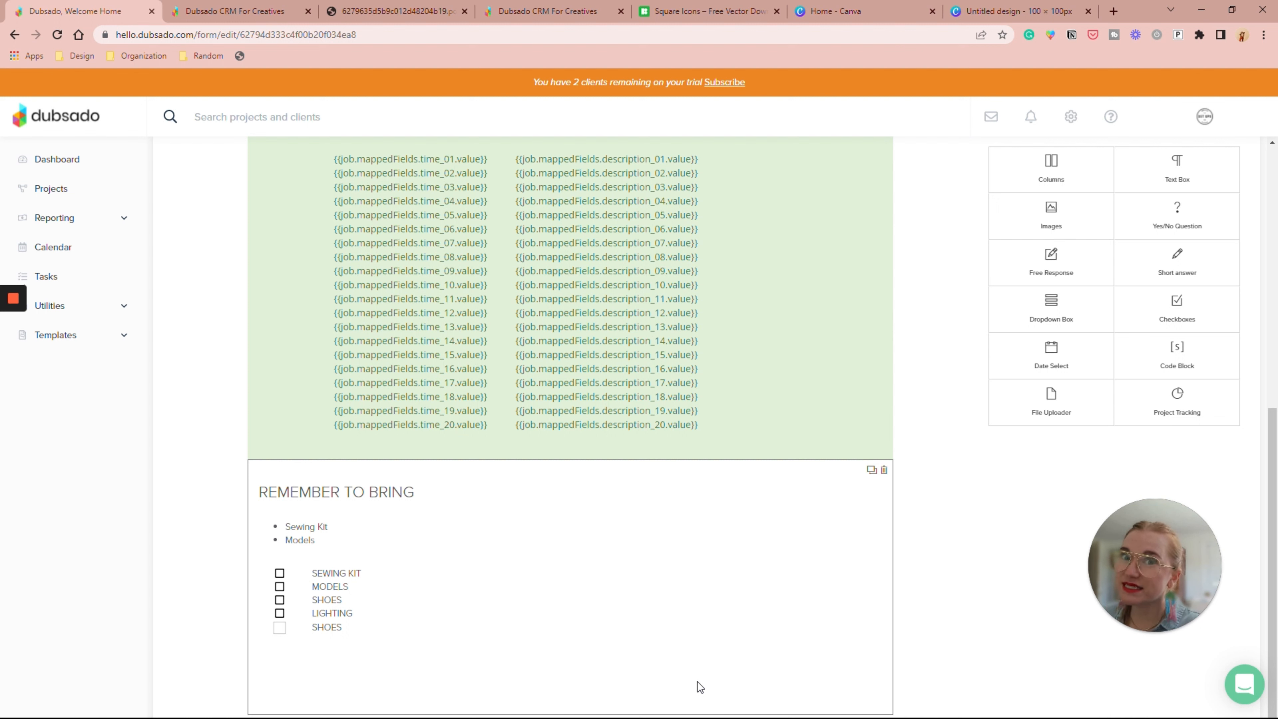
scroll(697, 682, up, 10)
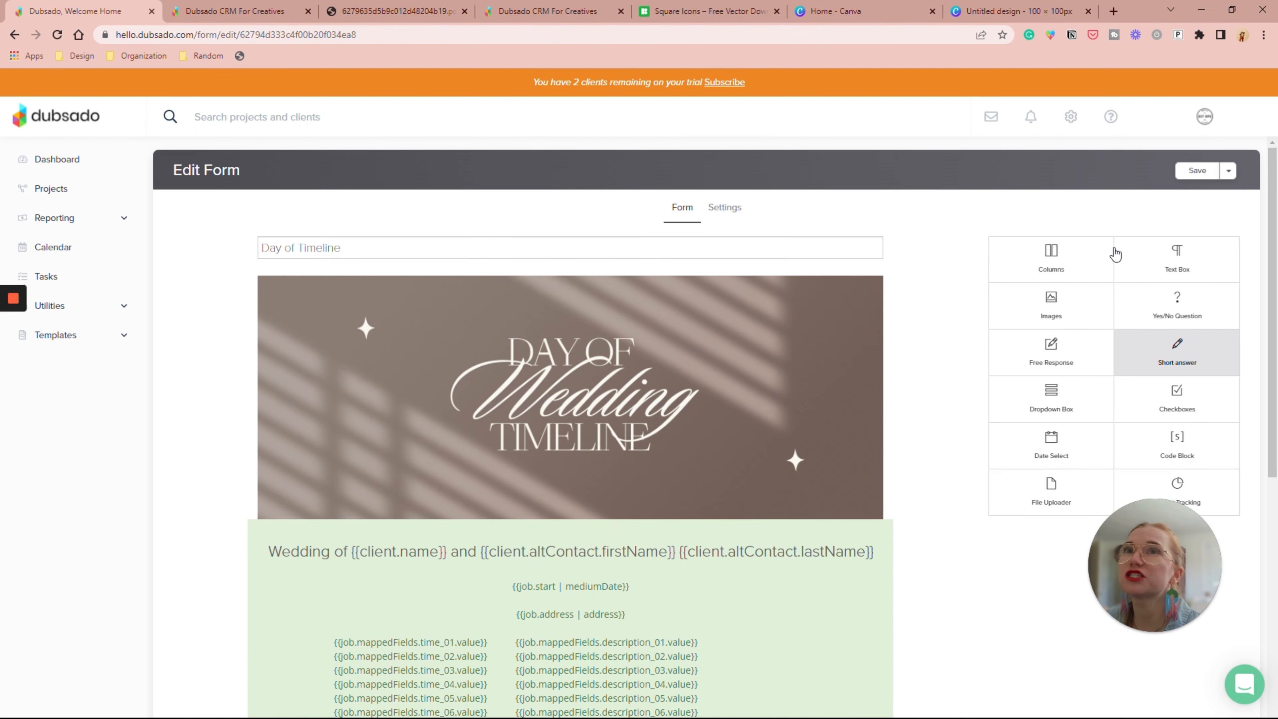
click(1228, 170)
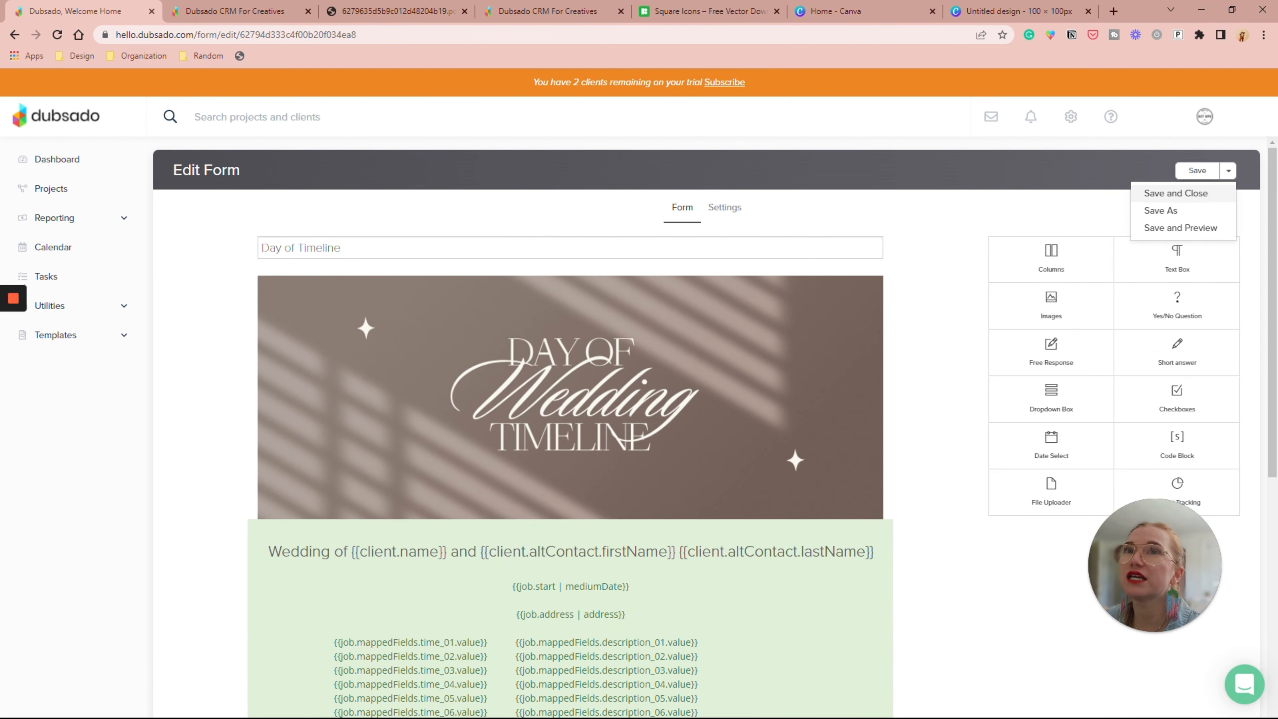
click(1180, 194)
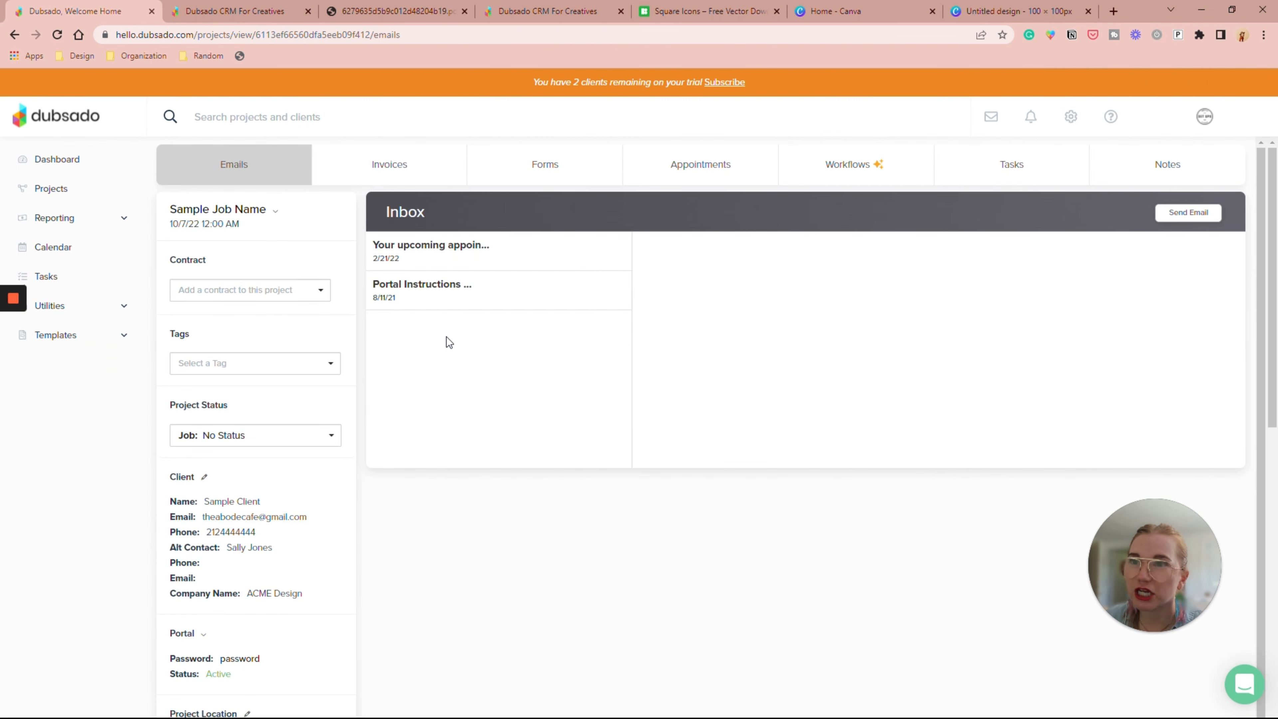
Step: Preview the Day of Timeline questionnaire from the project's forms, check its schedule down to the end, and close the preview
click(530, 169)
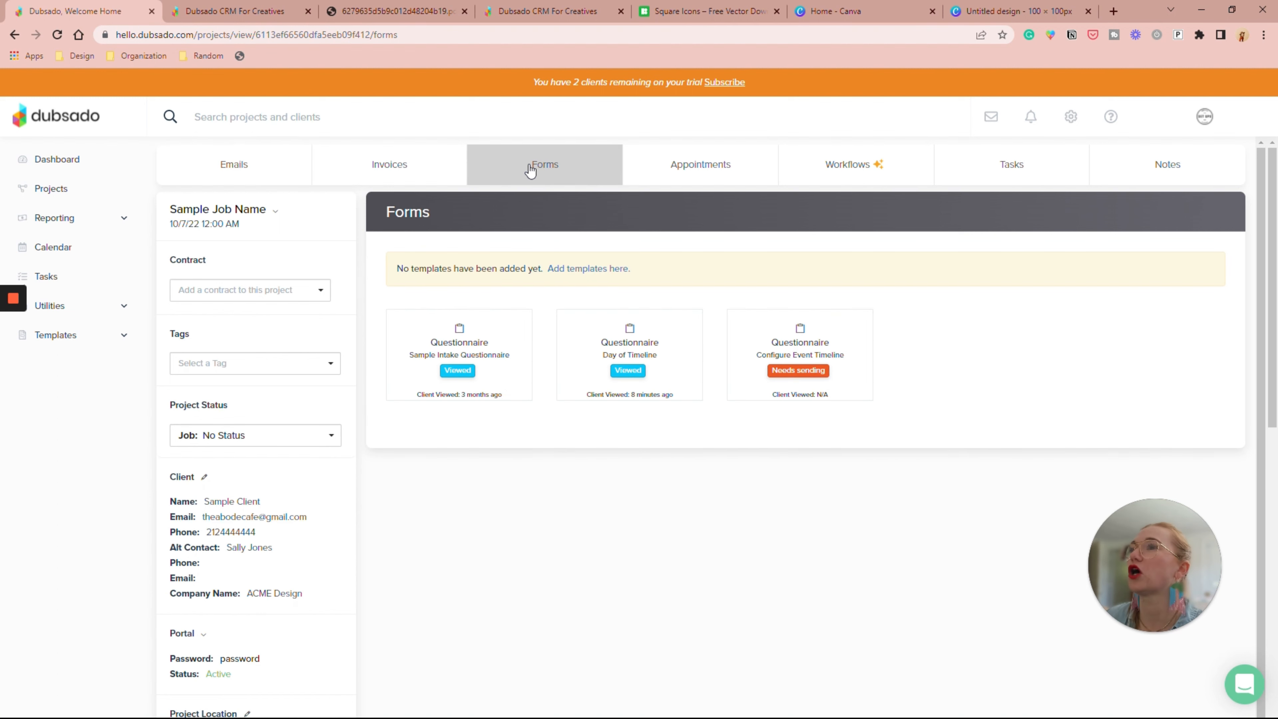
click(595, 375)
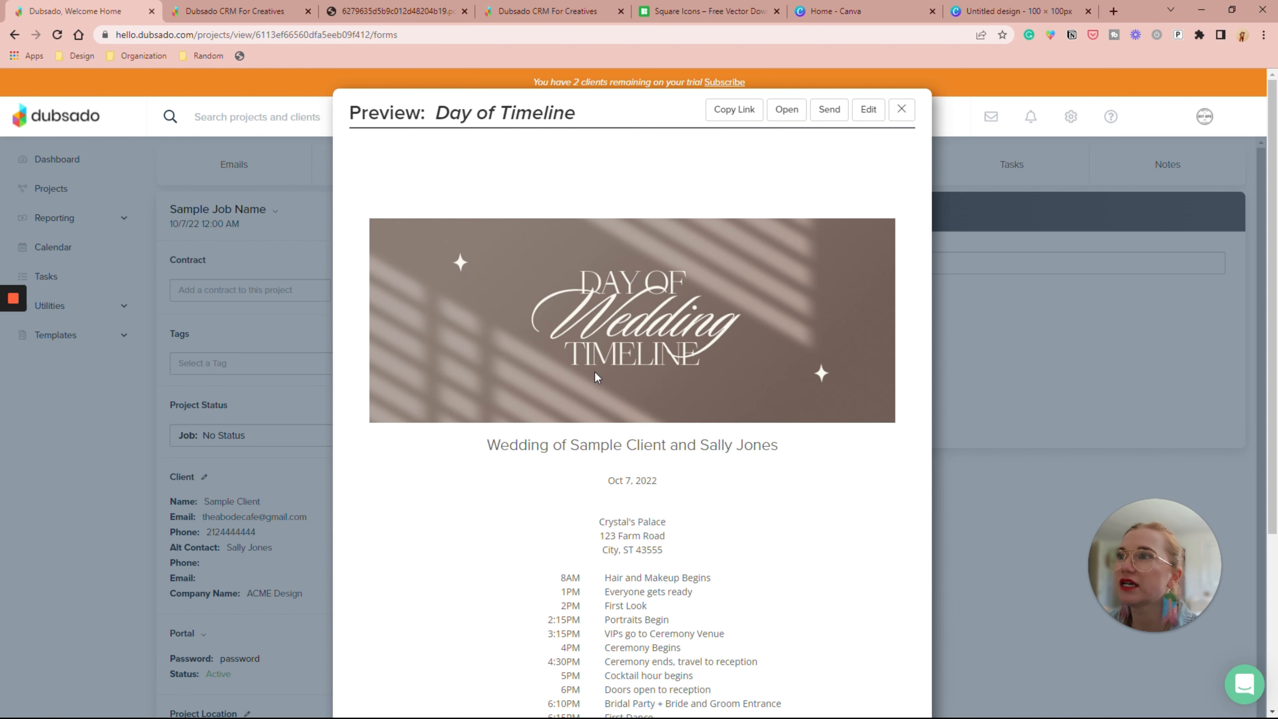
scroll(594, 373, down, 5)
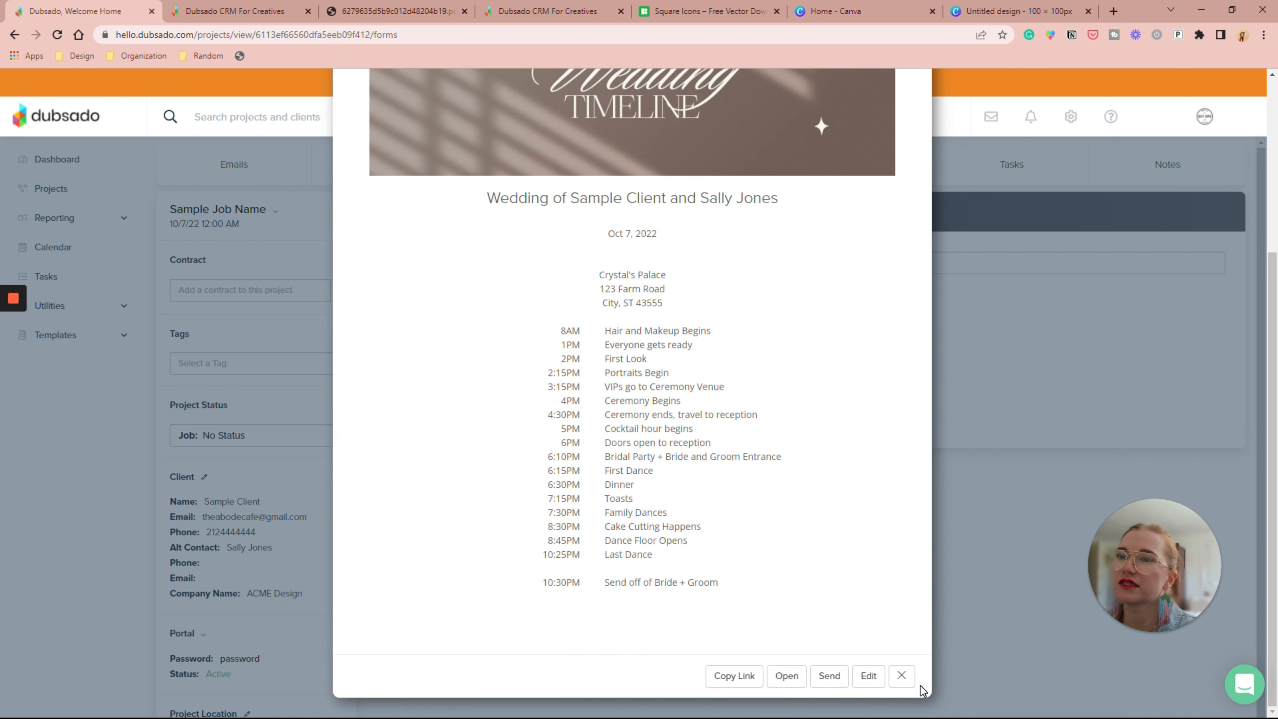
click(903, 678)
Step: Preview the Configure Event Timeline questionnaire and review its time and description entries down to the last row
mouse_move(837, 317)
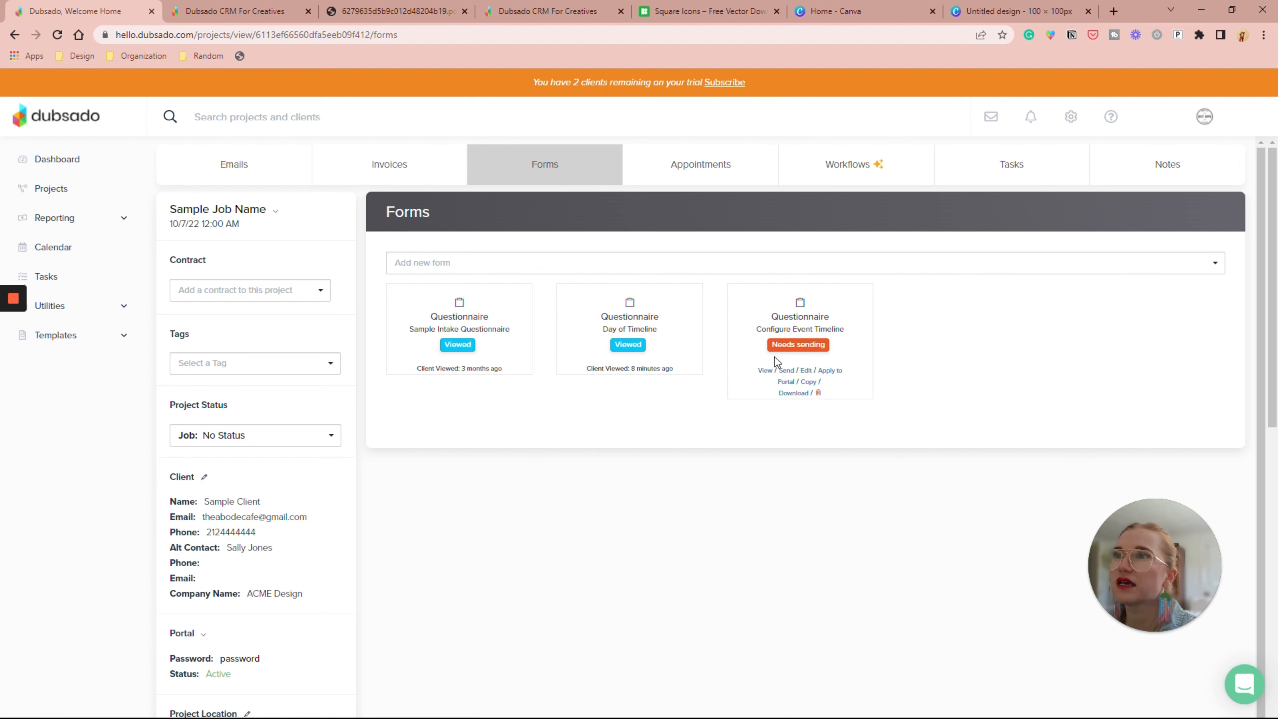
click(763, 370)
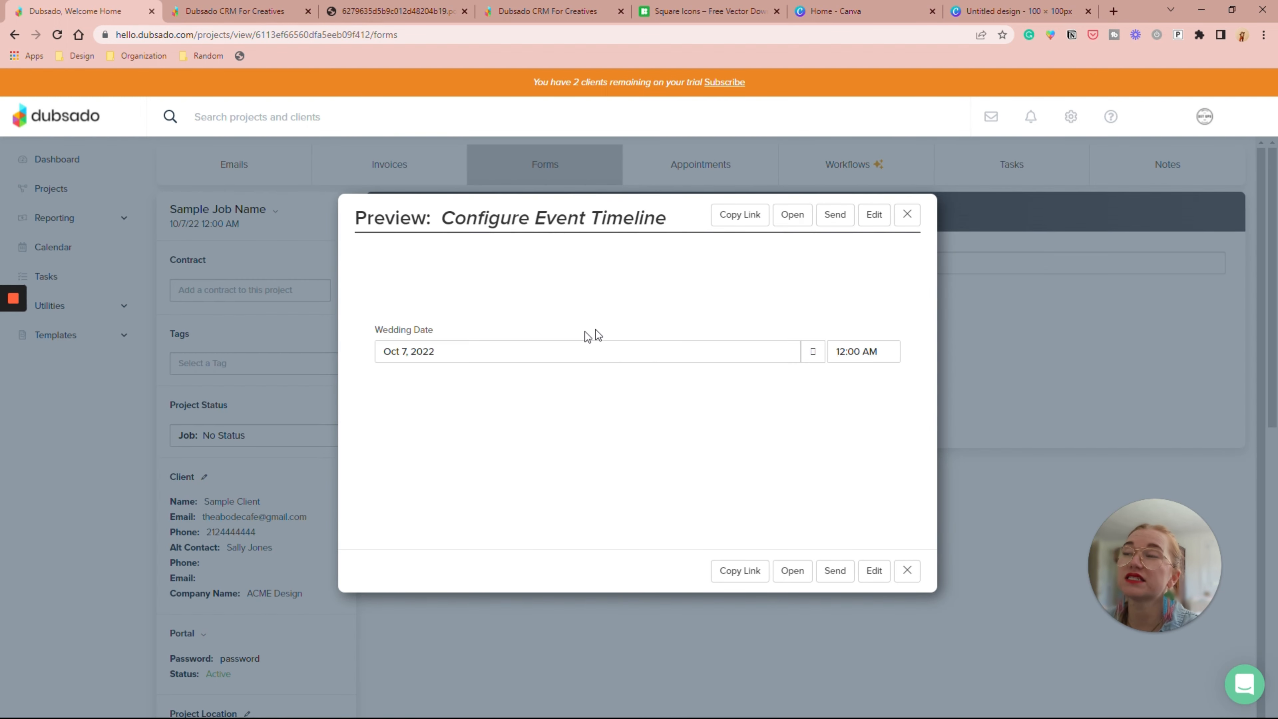
scroll(585, 332, down, 6)
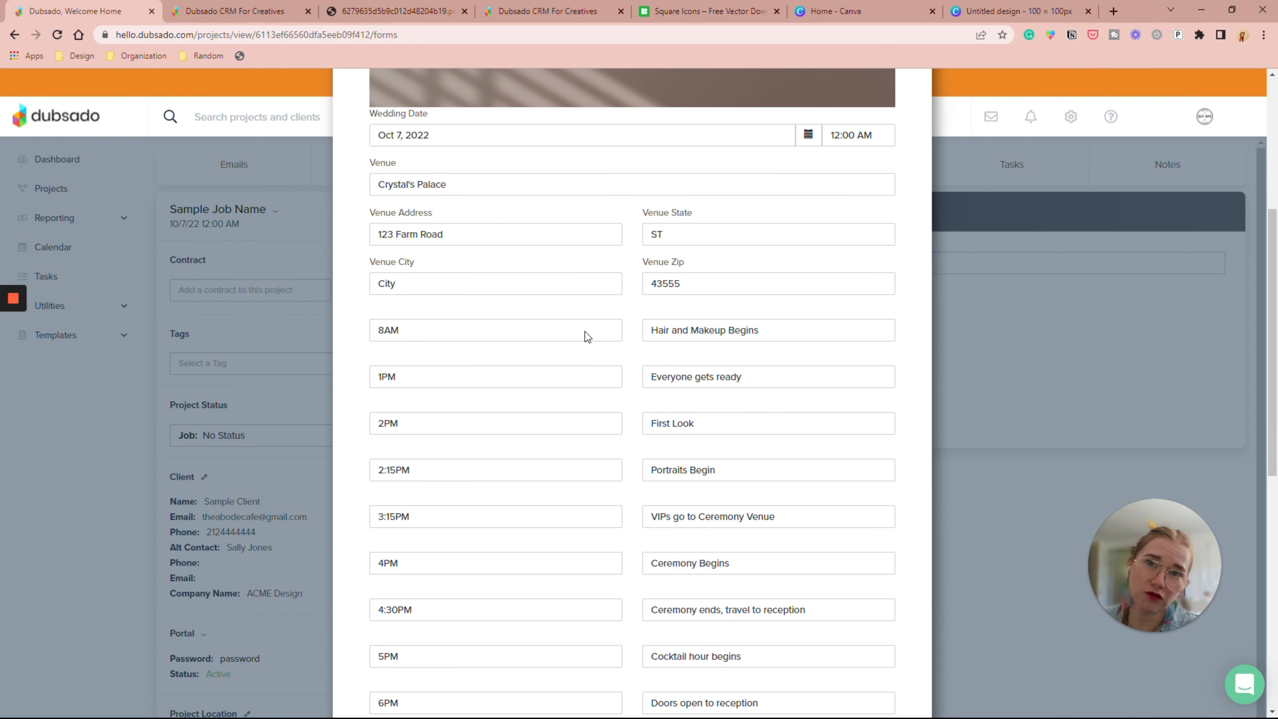
scroll(585, 331, down, 10)
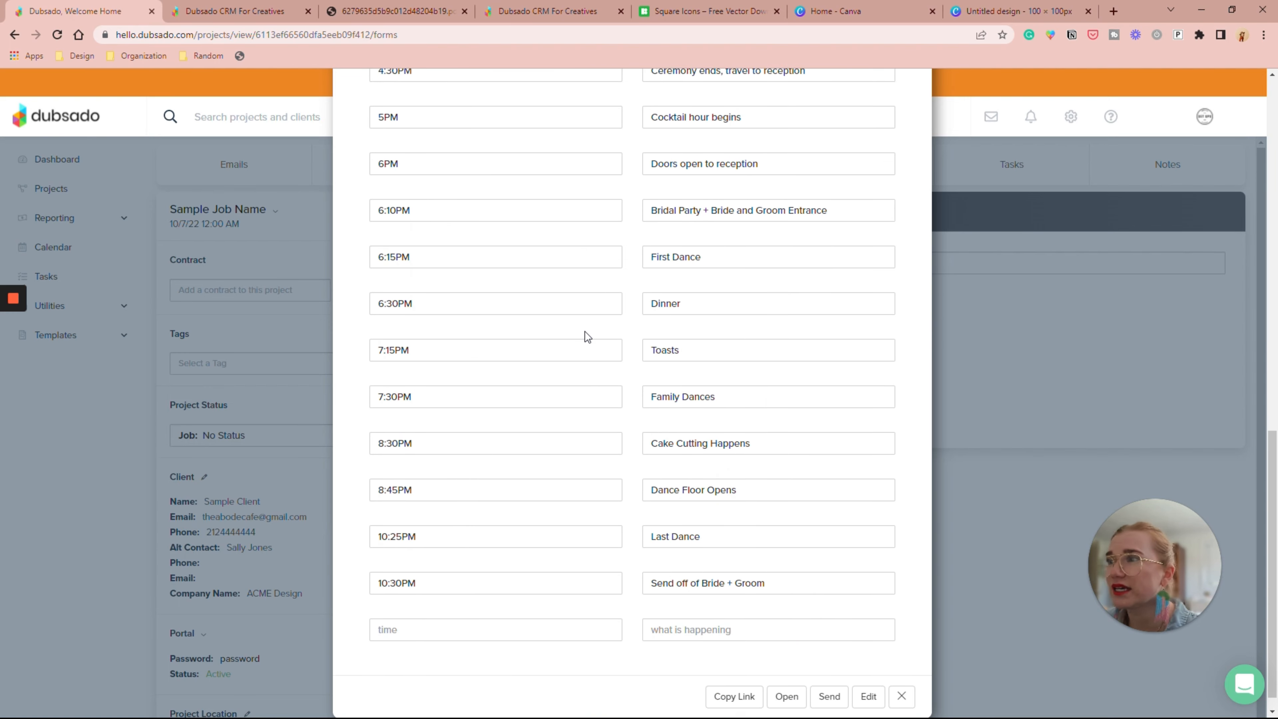
scroll(585, 331, down, 1)
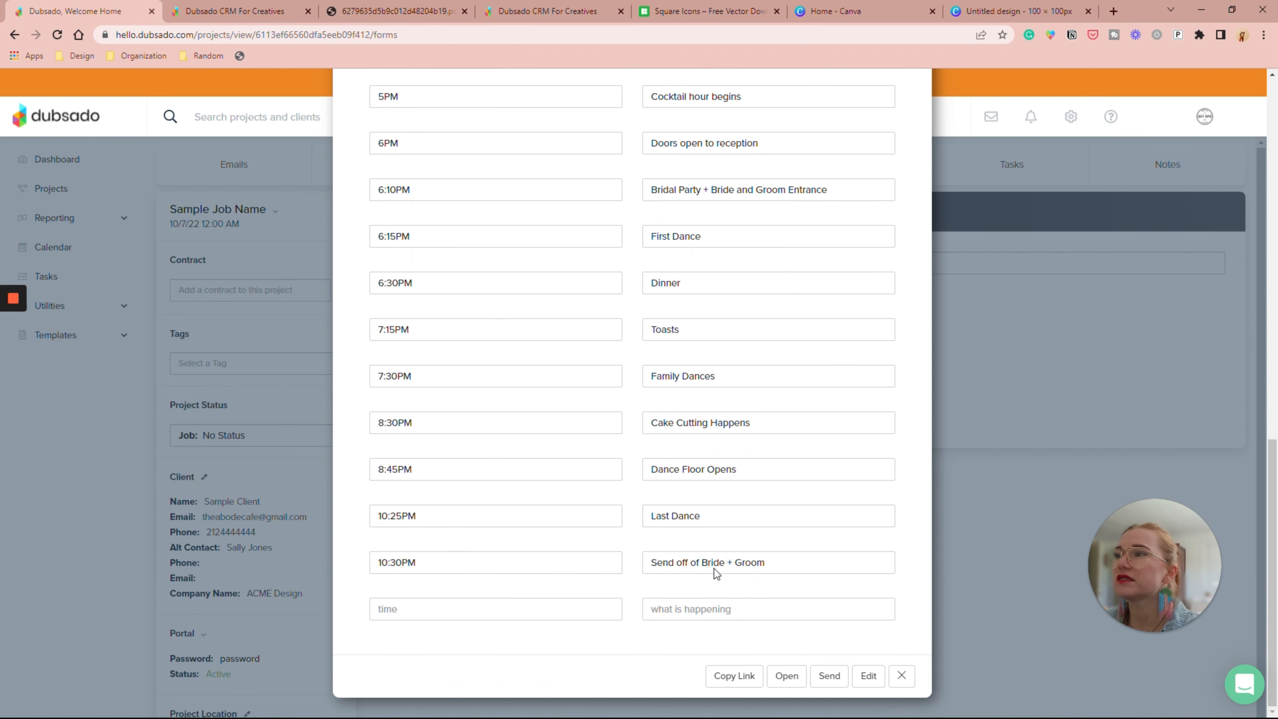
Step: Open Configure Event Timeline for editing and check which fields the Send off of Bride + Groom and Last Dance questions map to
click(869, 677)
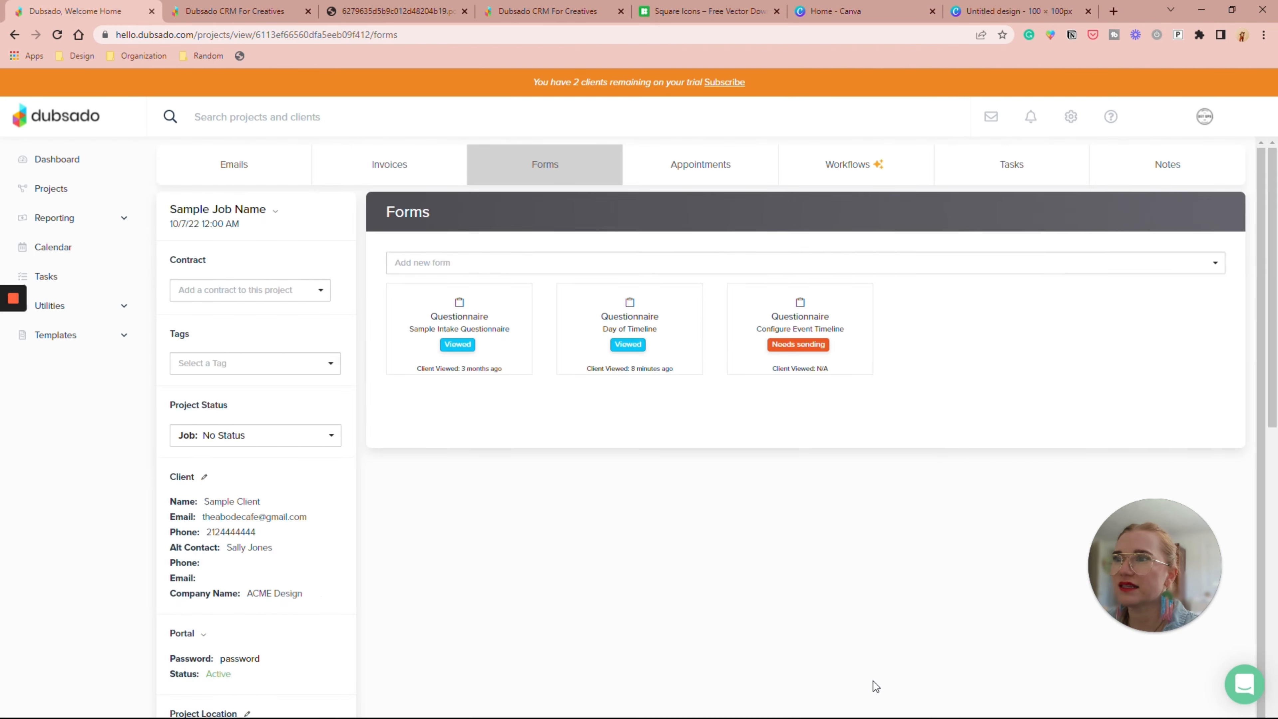
scroll(570, 427, down, 15)
scroll(570, 428, down, 3)
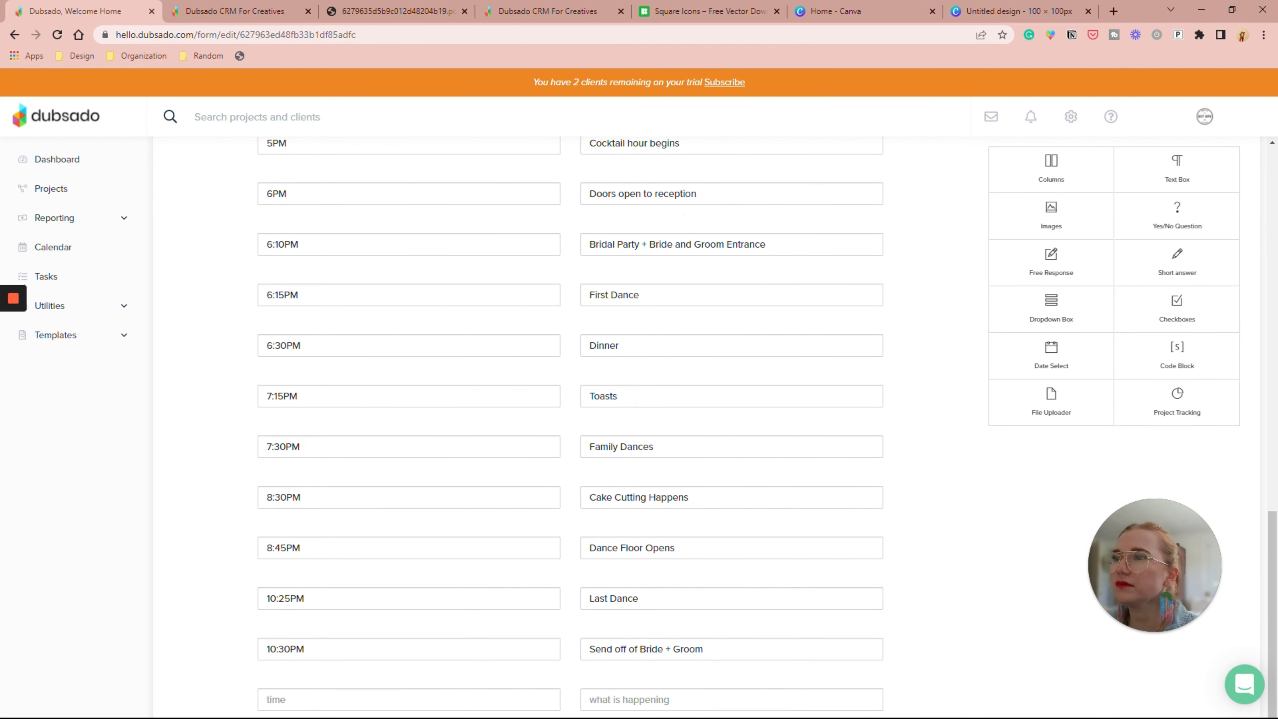
click(705, 652)
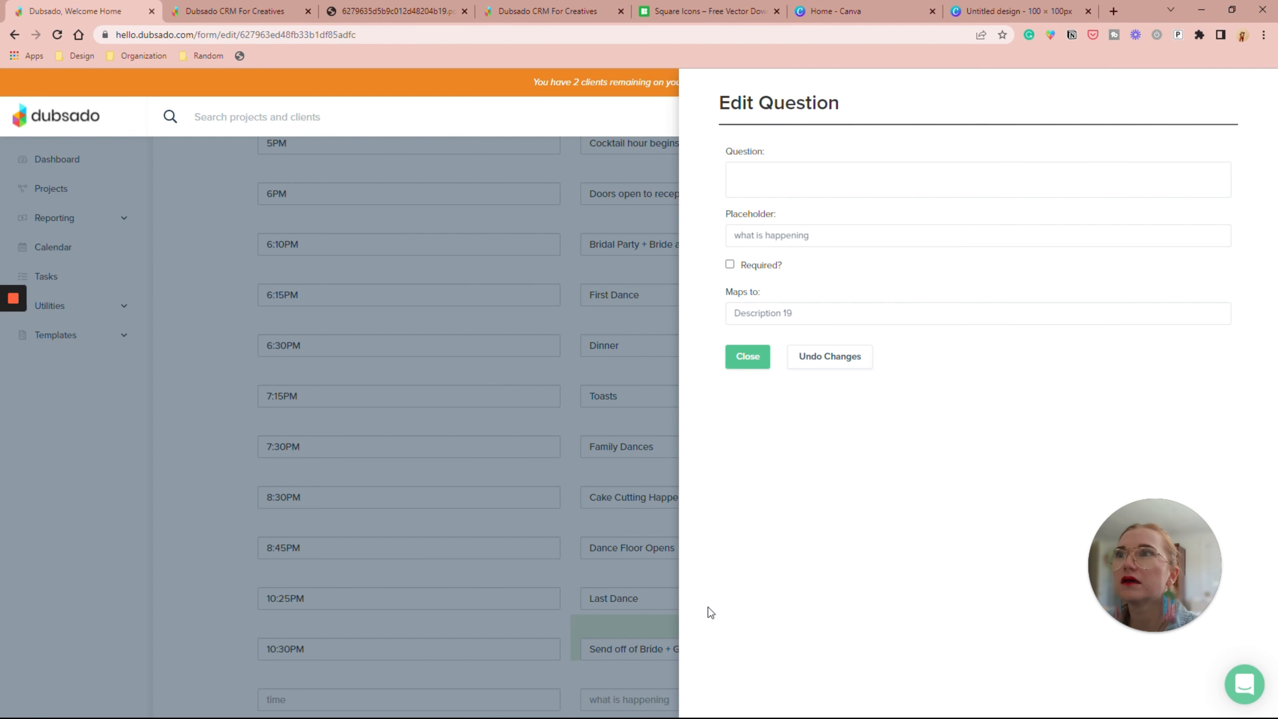
click(742, 359)
click(649, 604)
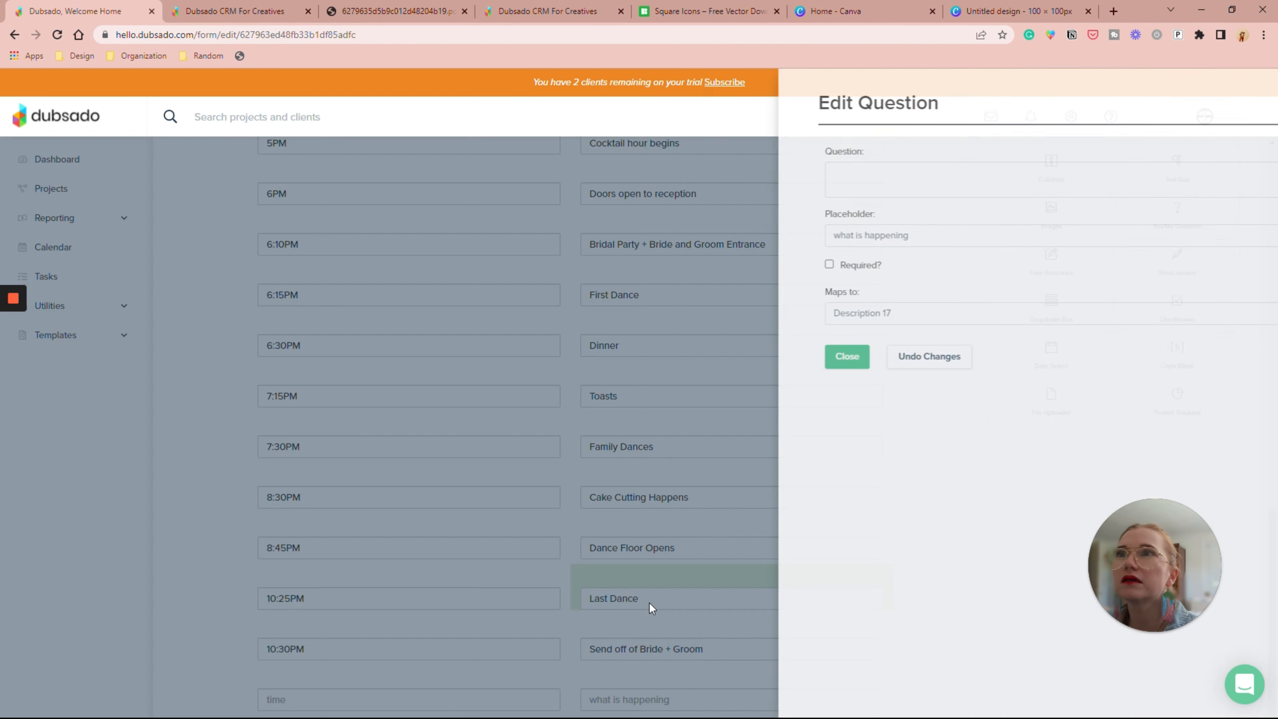
click(748, 356)
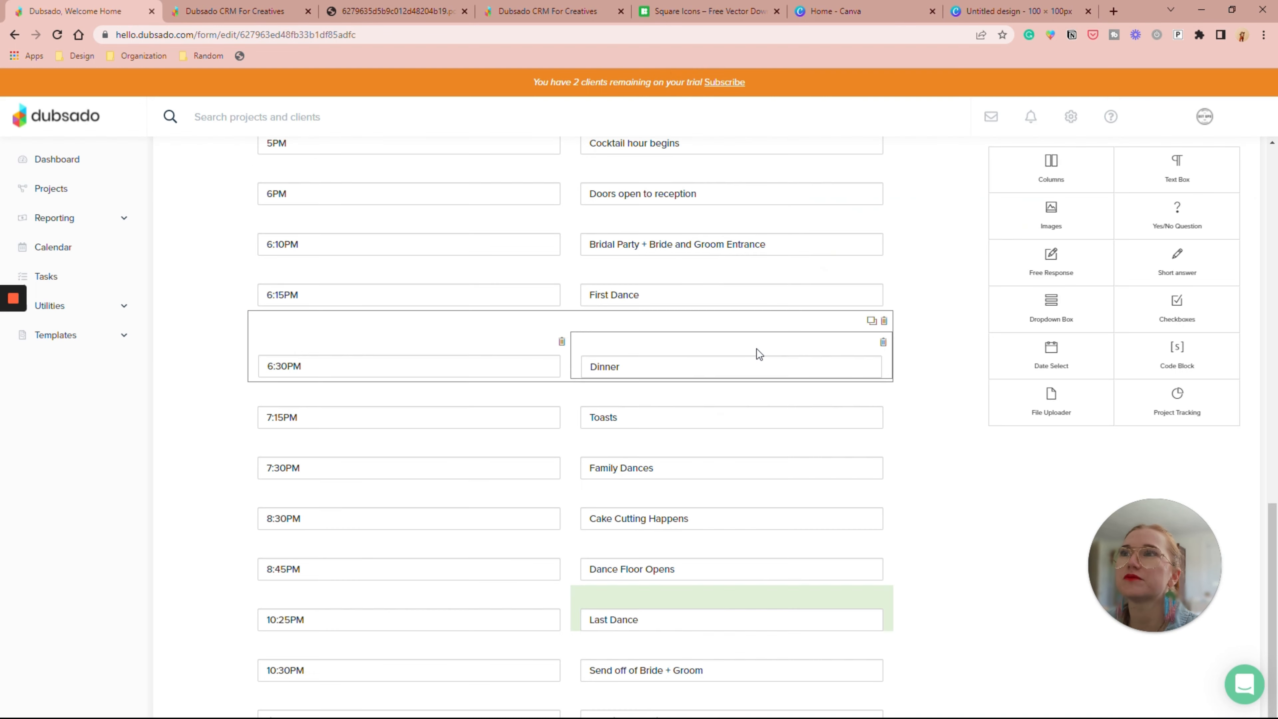
Step: Check which smart field the 10:25PM time question in the Last Dance row maps to
scroll(757, 349, down, 1)
click(474, 589)
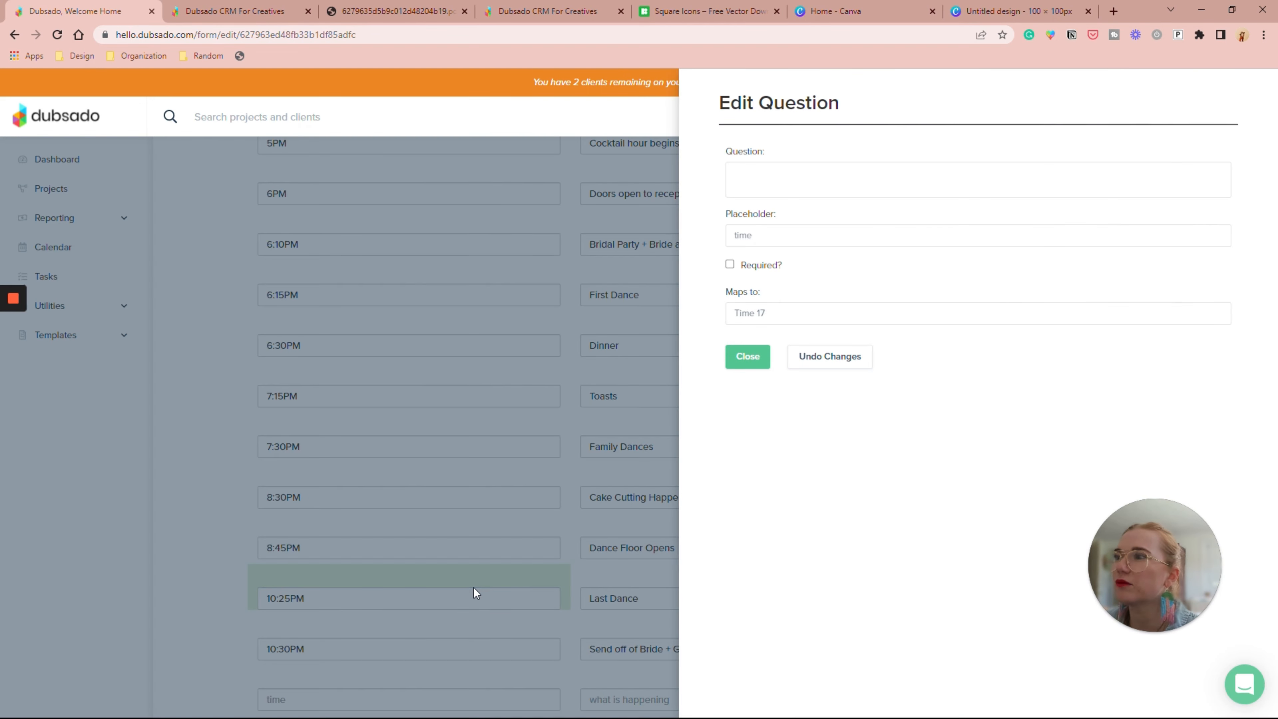
click(747, 356)
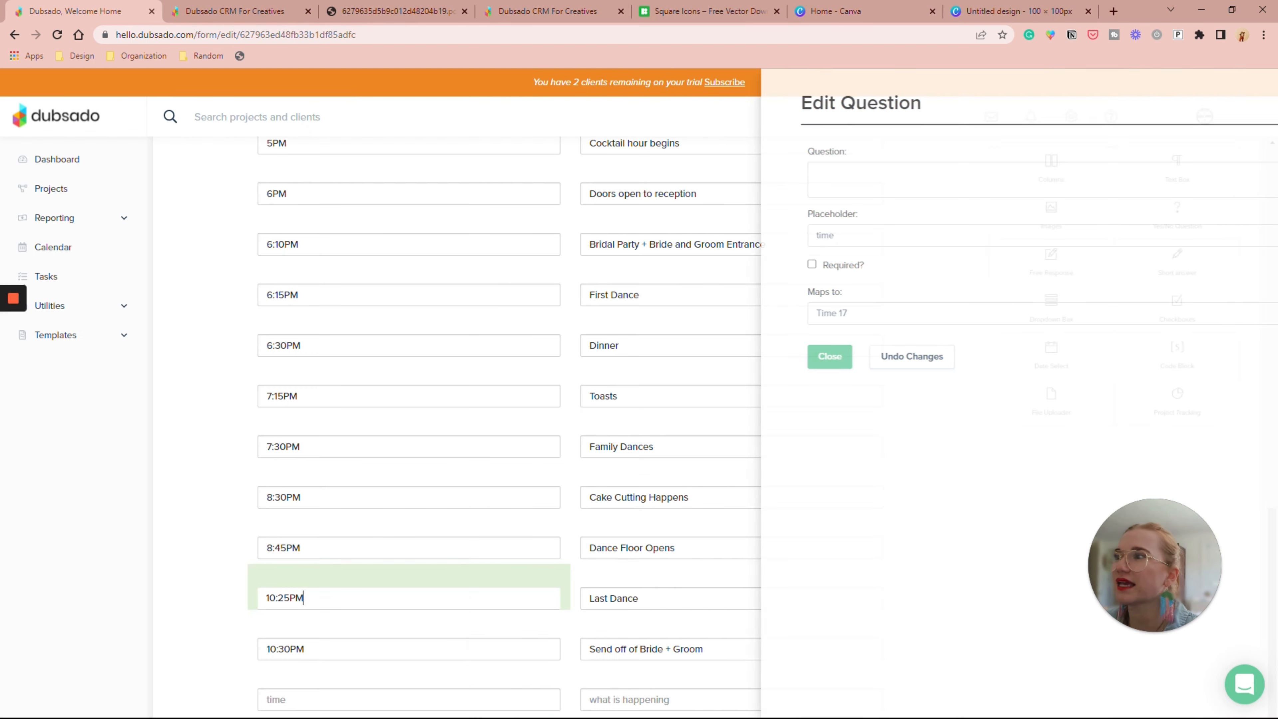
Step: Map the Send off of Bride + Groom row's time question to Time 18 and its description question to Description 18
click(411, 635)
click(764, 310)
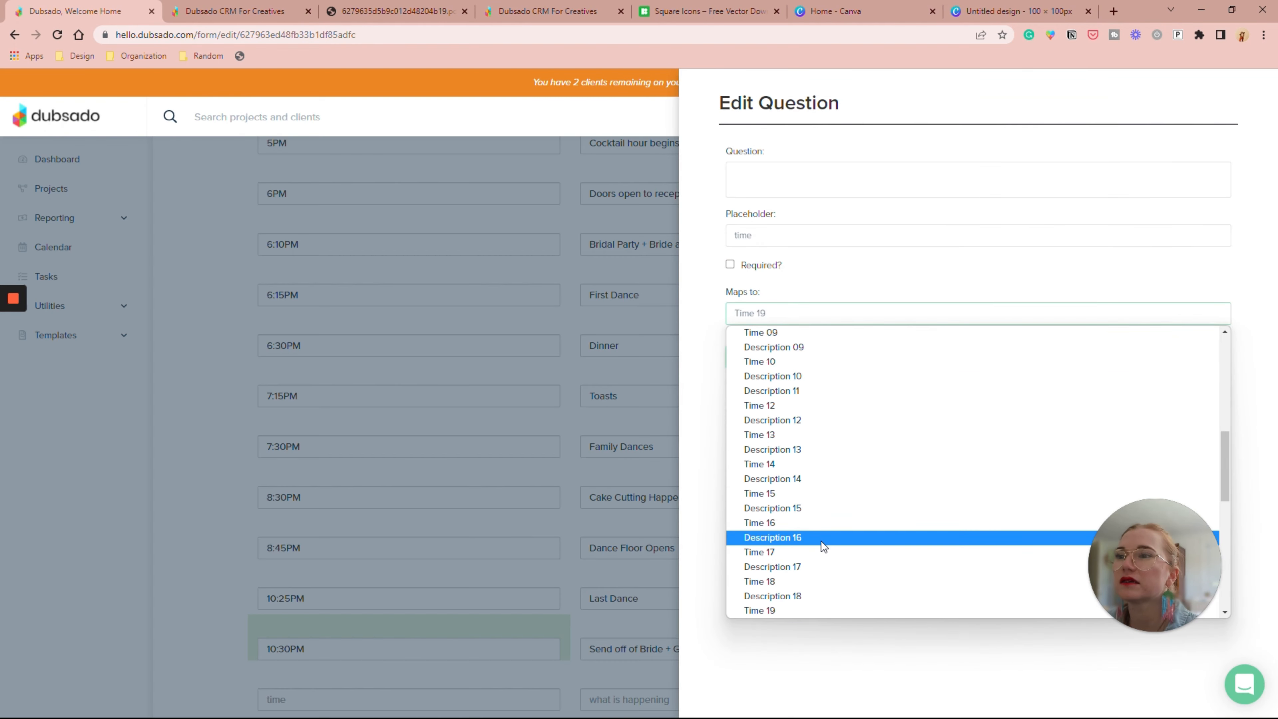
click(802, 581)
click(748, 356)
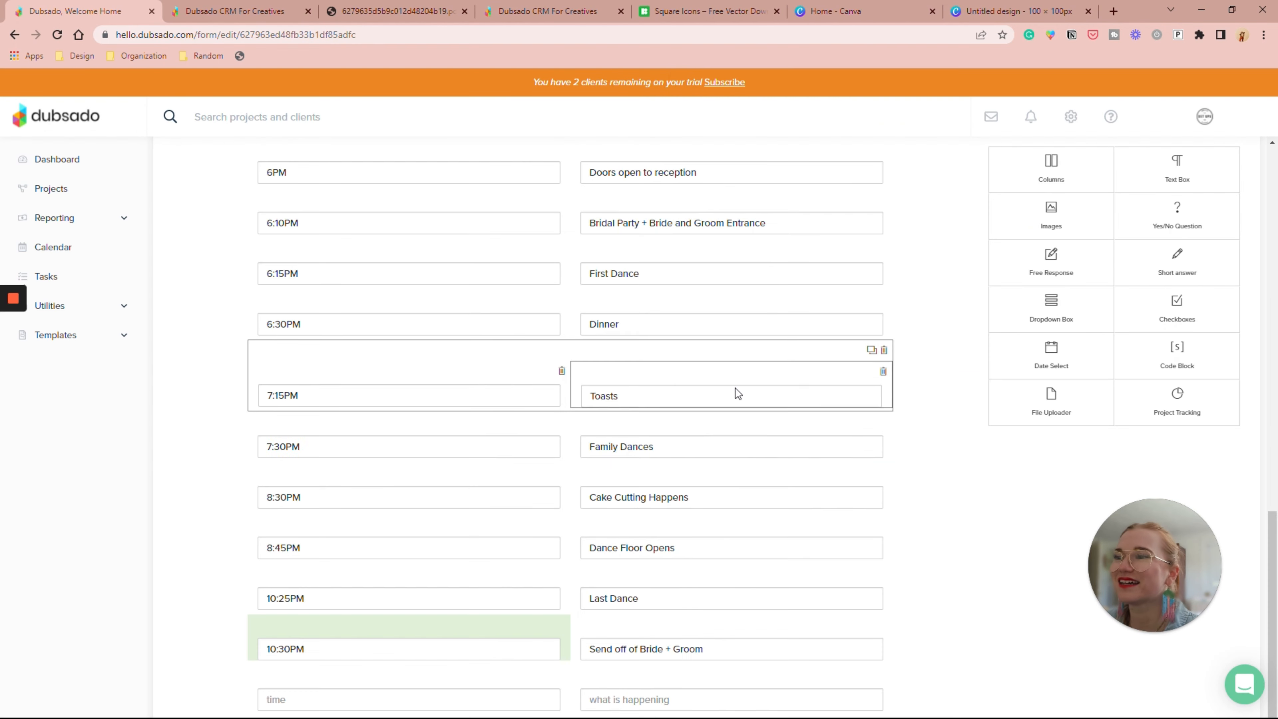
click(667, 637)
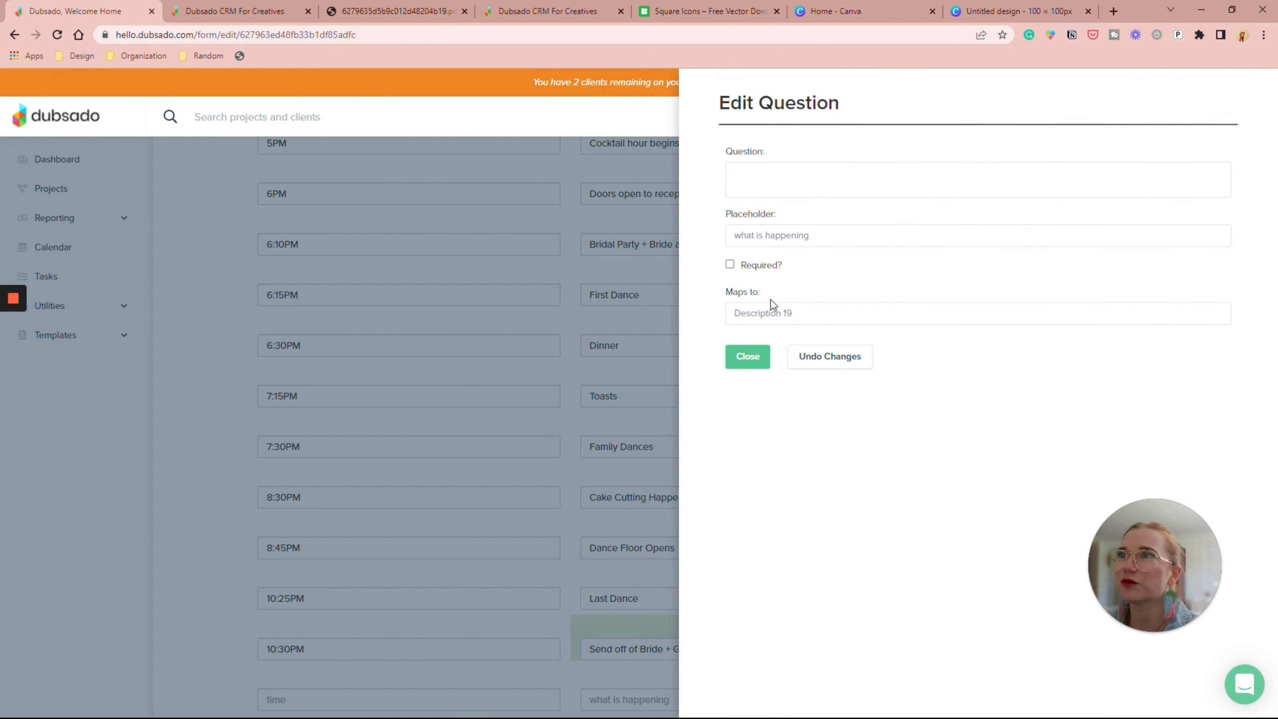
click(788, 313)
scroll(789, 478, down, 3)
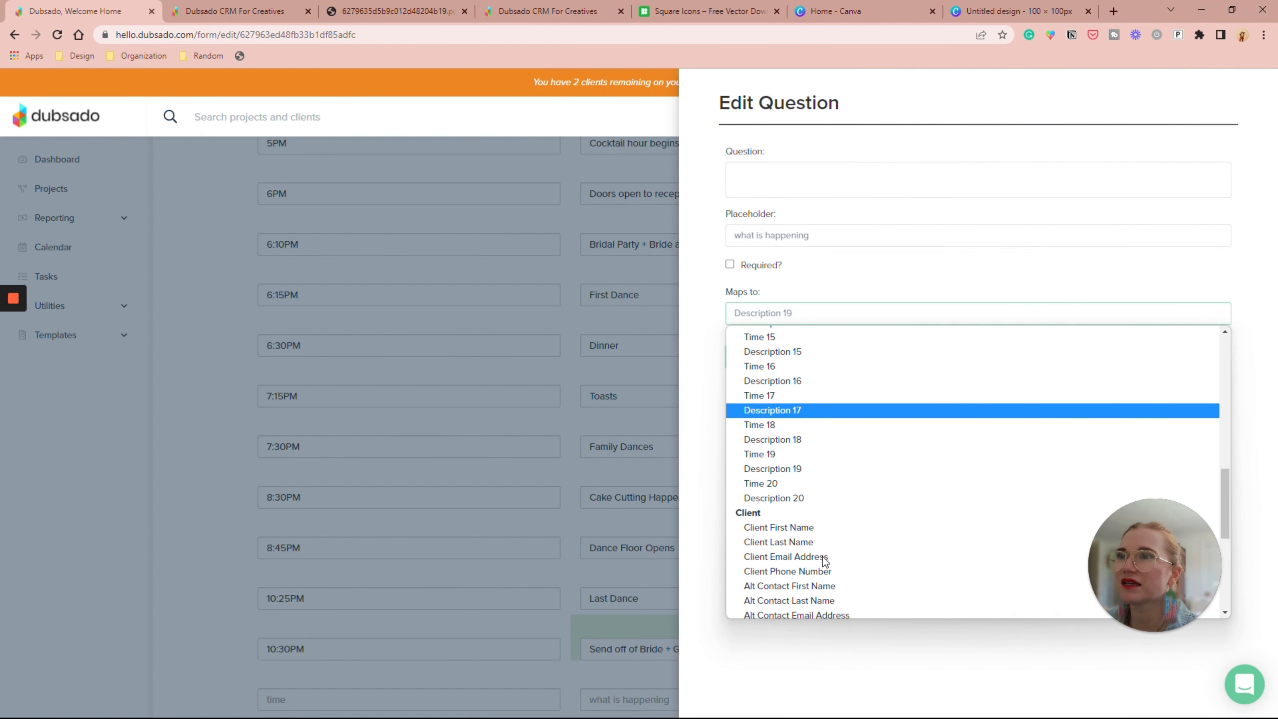
click(788, 438)
click(749, 359)
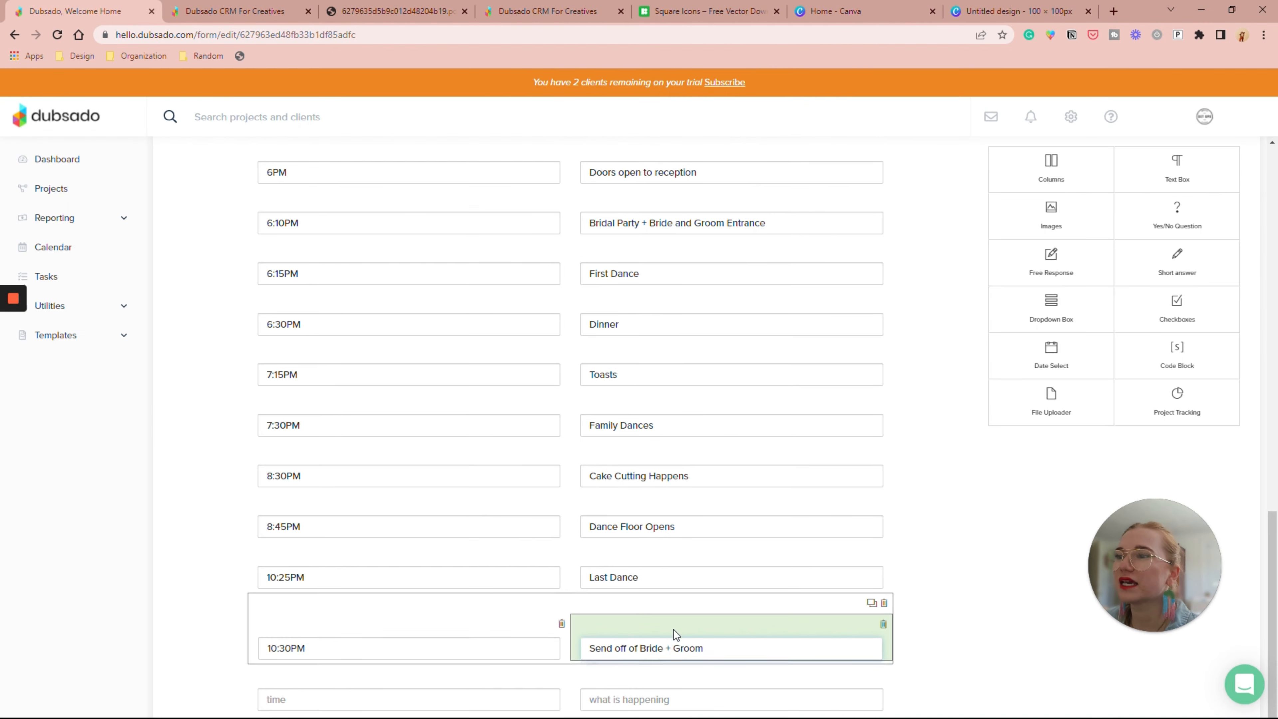
Step: Map the empty last row's description question to Description 19 and its time question to Time 19
click(641, 685)
click(802, 312)
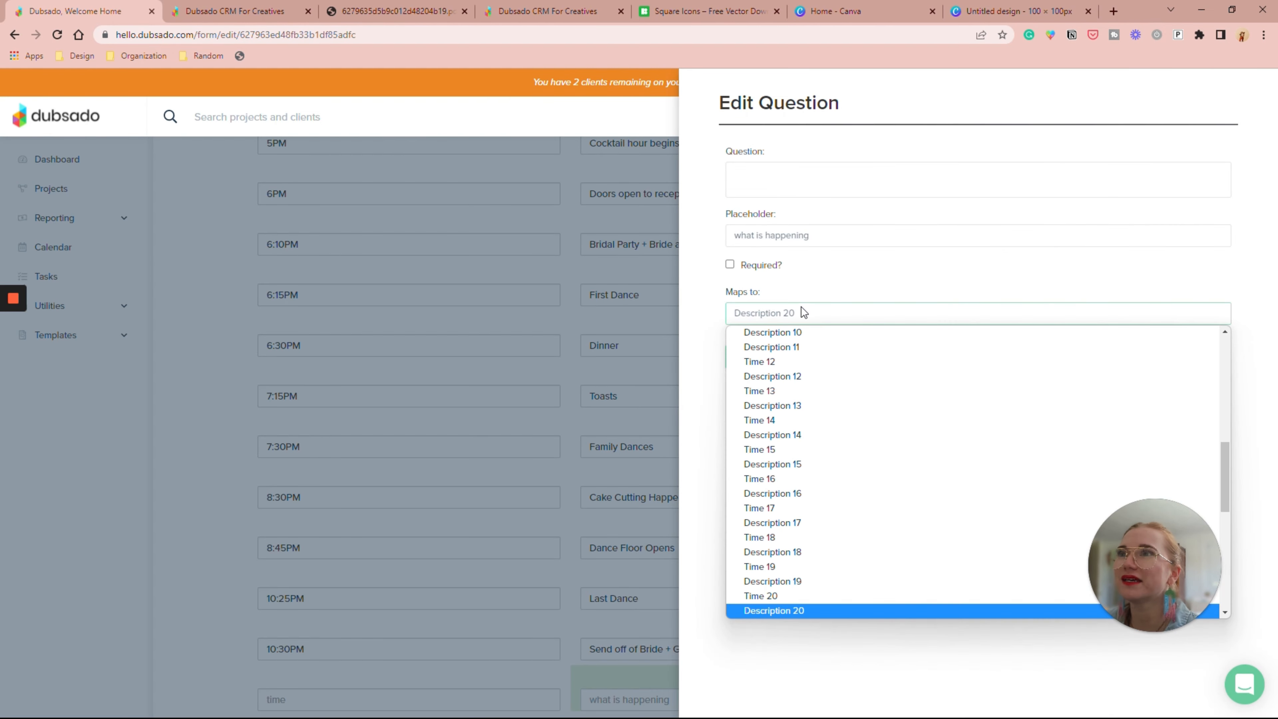
click(815, 579)
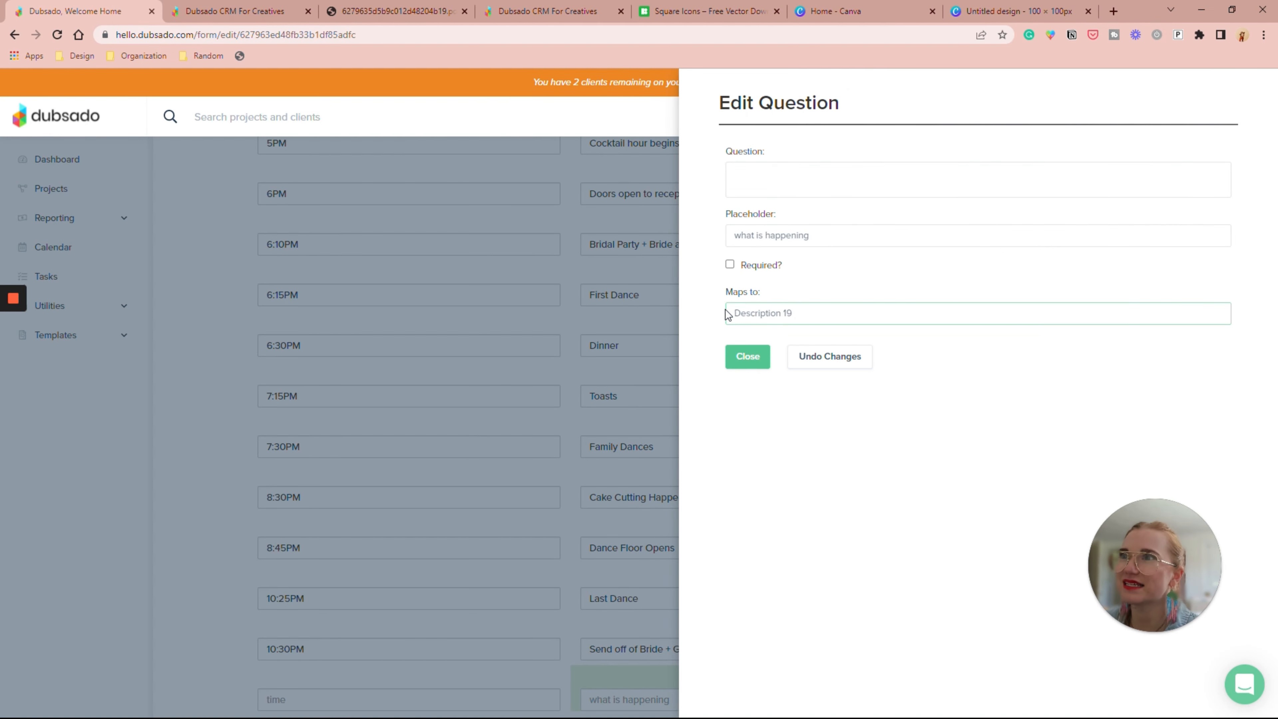
click(749, 359)
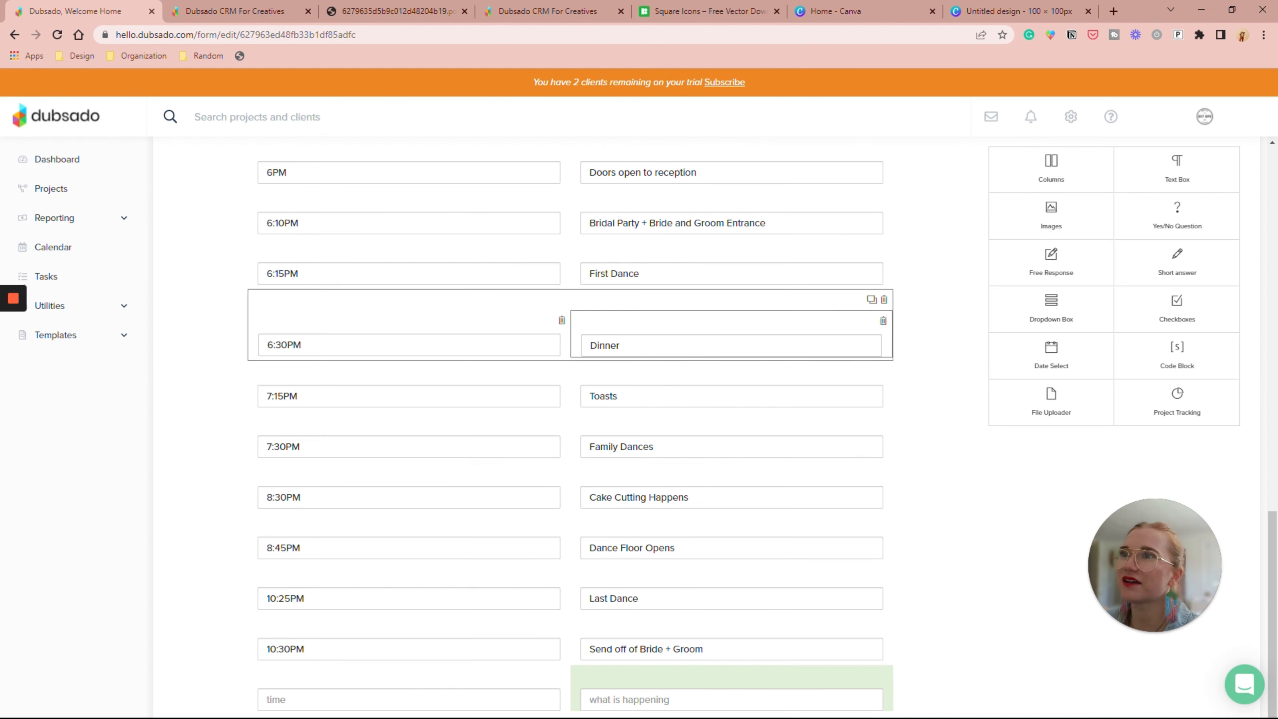
click(430, 685)
click(757, 313)
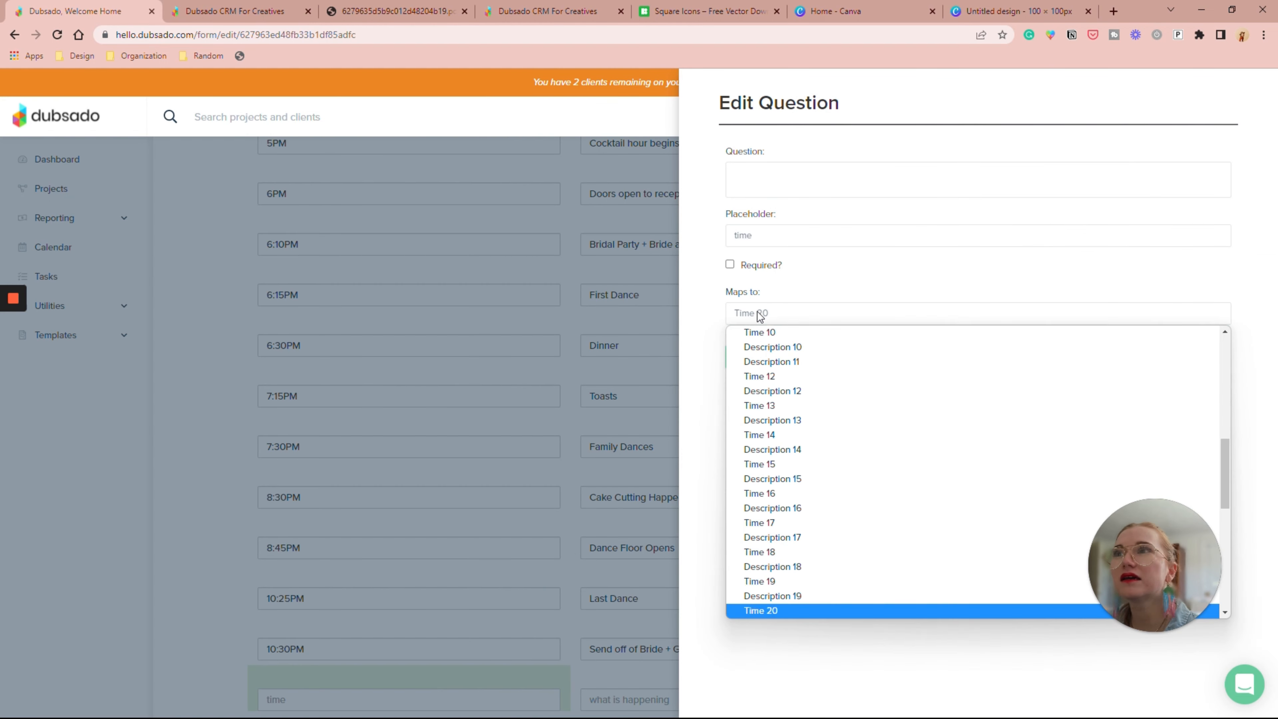
click(820, 584)
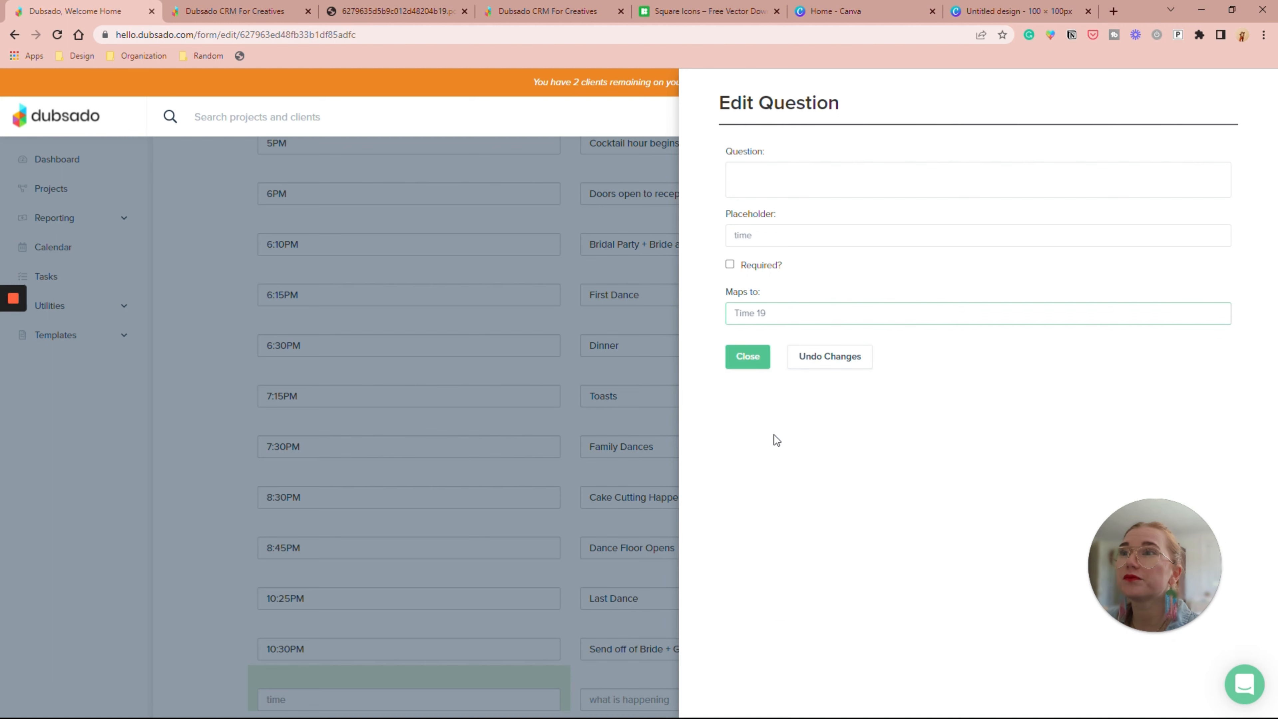
click(749, 358)
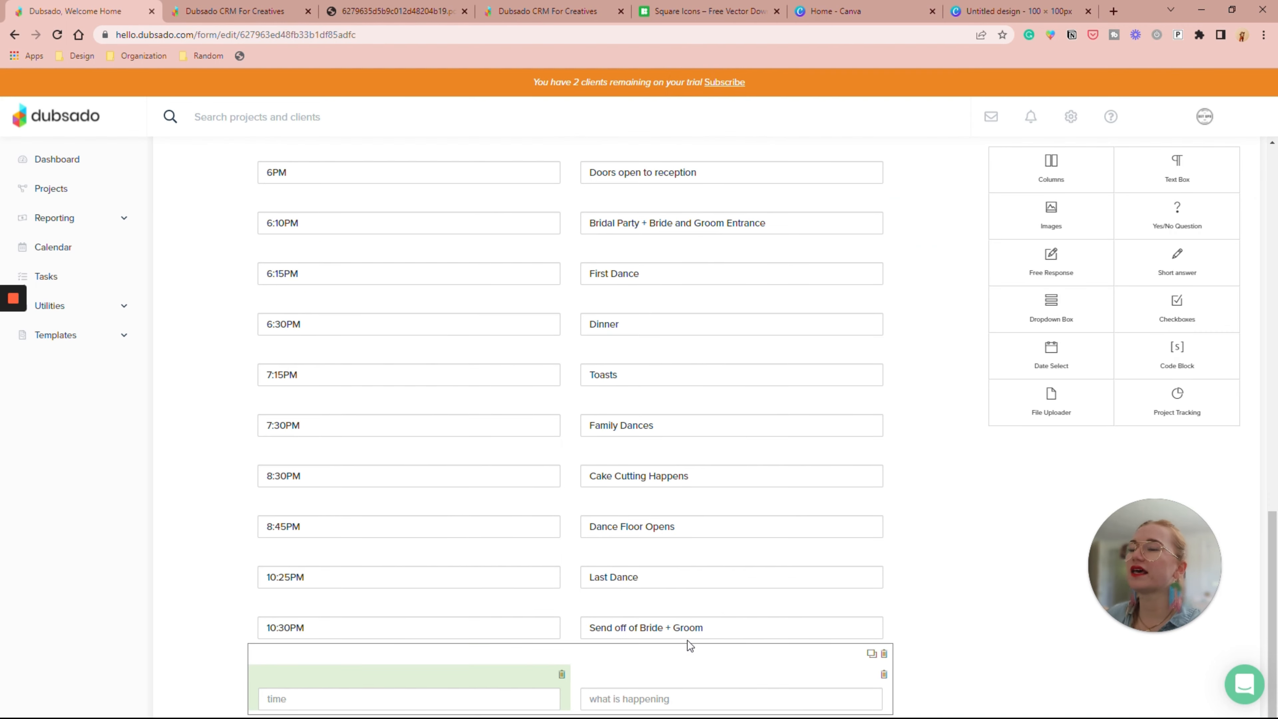
Step: Preview the Configure Event Timeline form and look over its venue details and time and description rows
scroll(599, 385, up, 8)
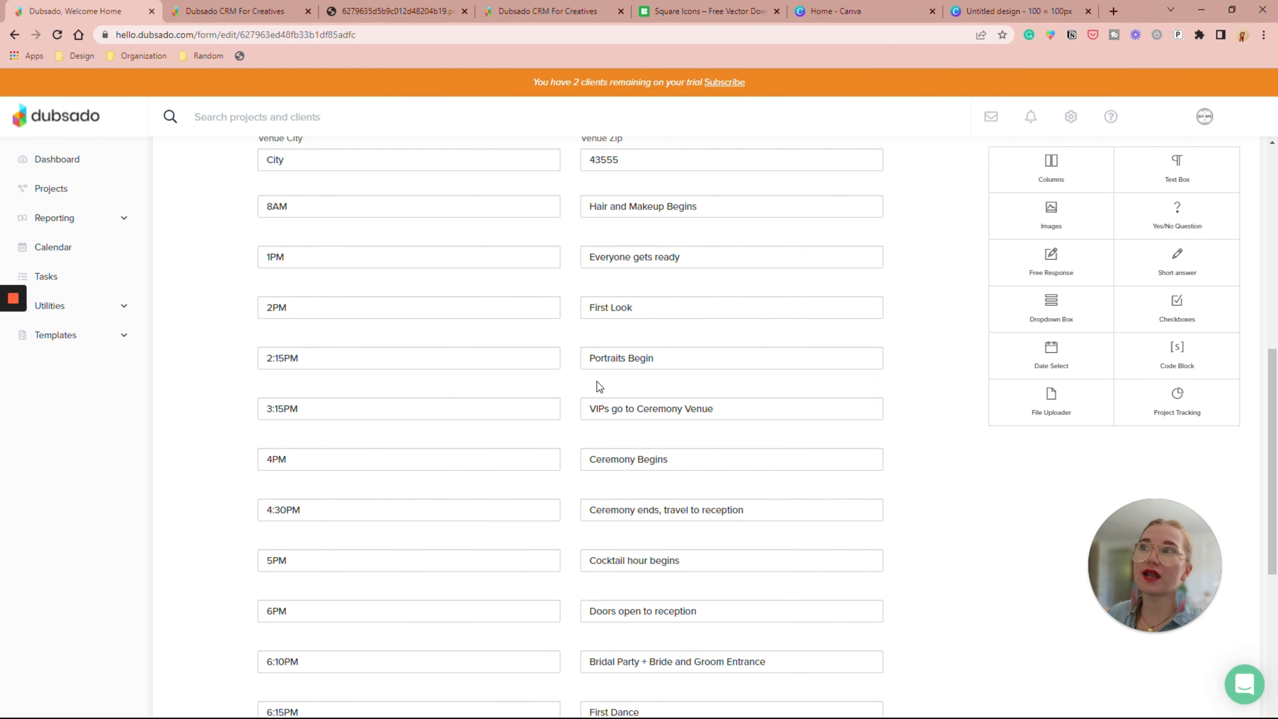
scroll(597, 385, up, 12)
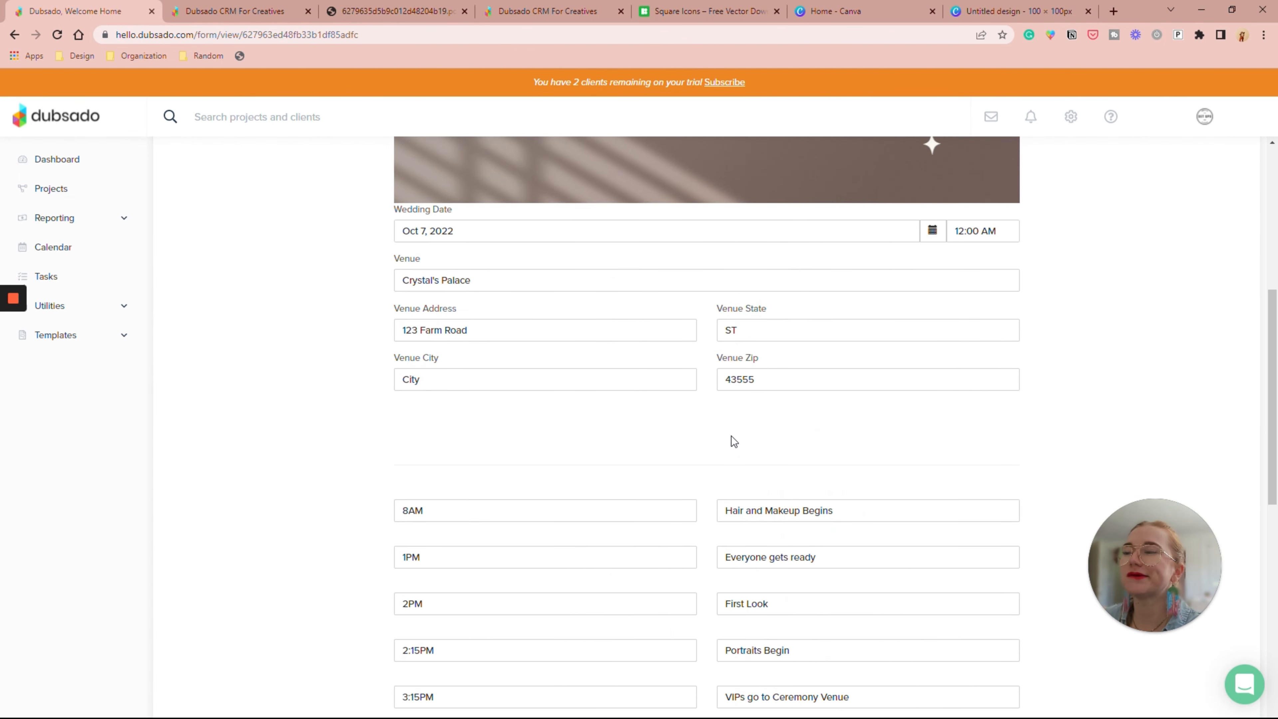
scroll(586, 519, down, 3)
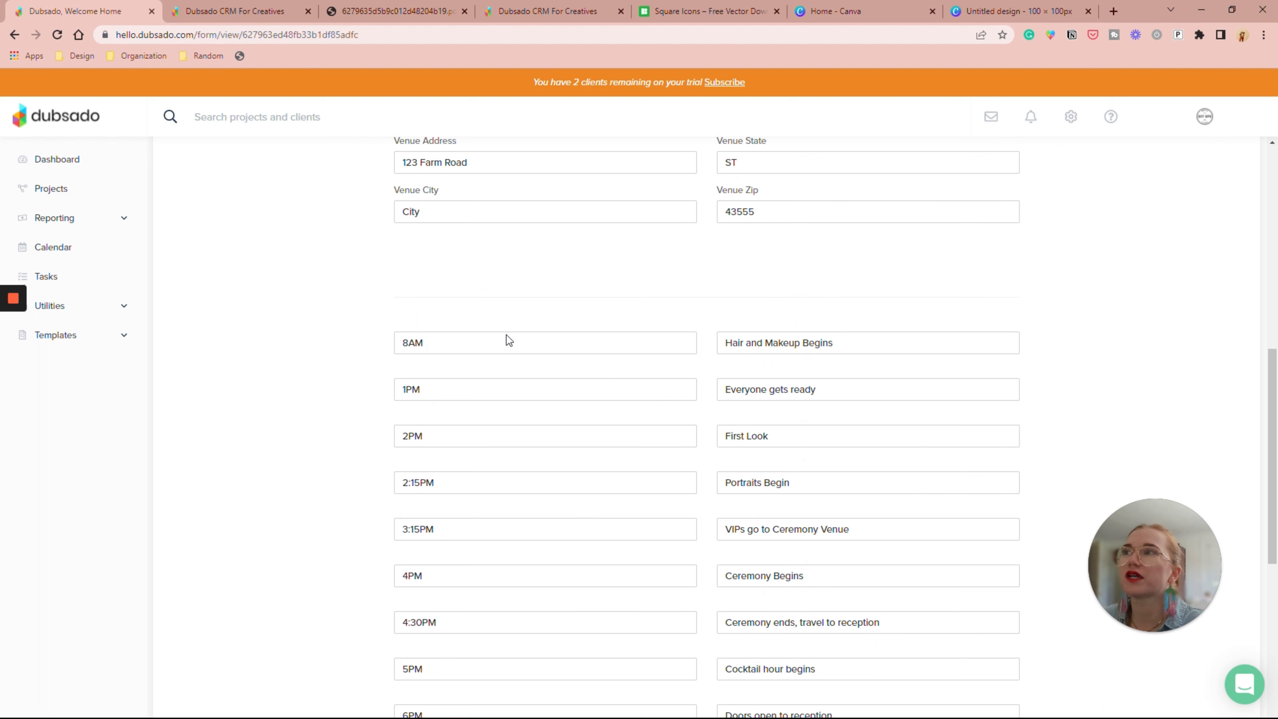